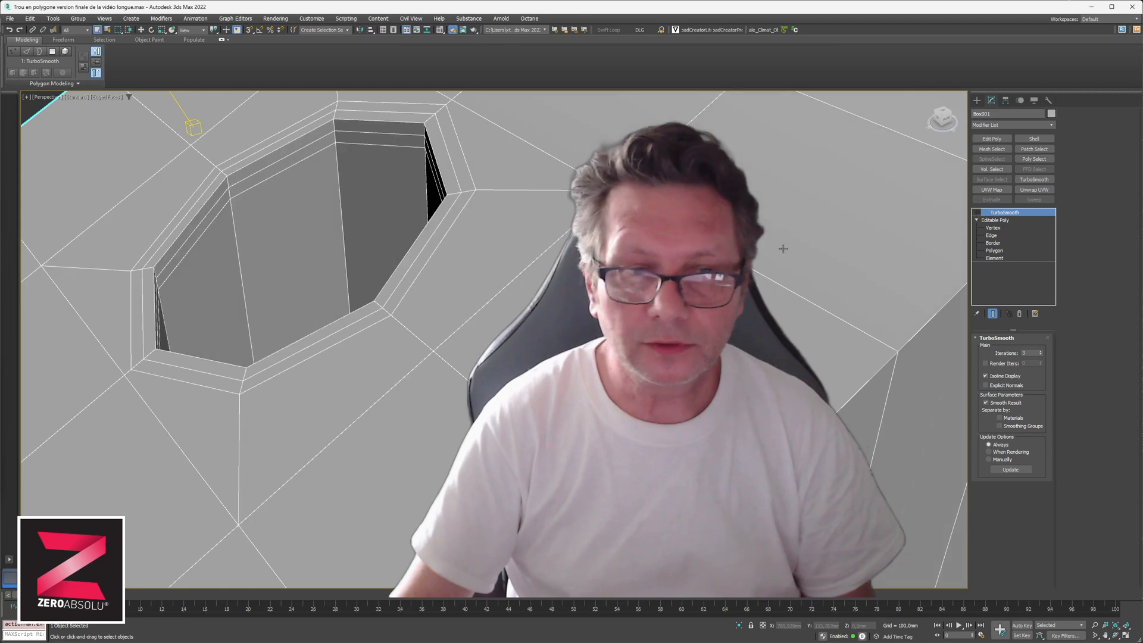
- Bring up the OctaneRender viewport beside the box and enable its TurboSmooth modifier
middle_drag(313, 249, 351, 306)
scroll(351, 306, down, 2)
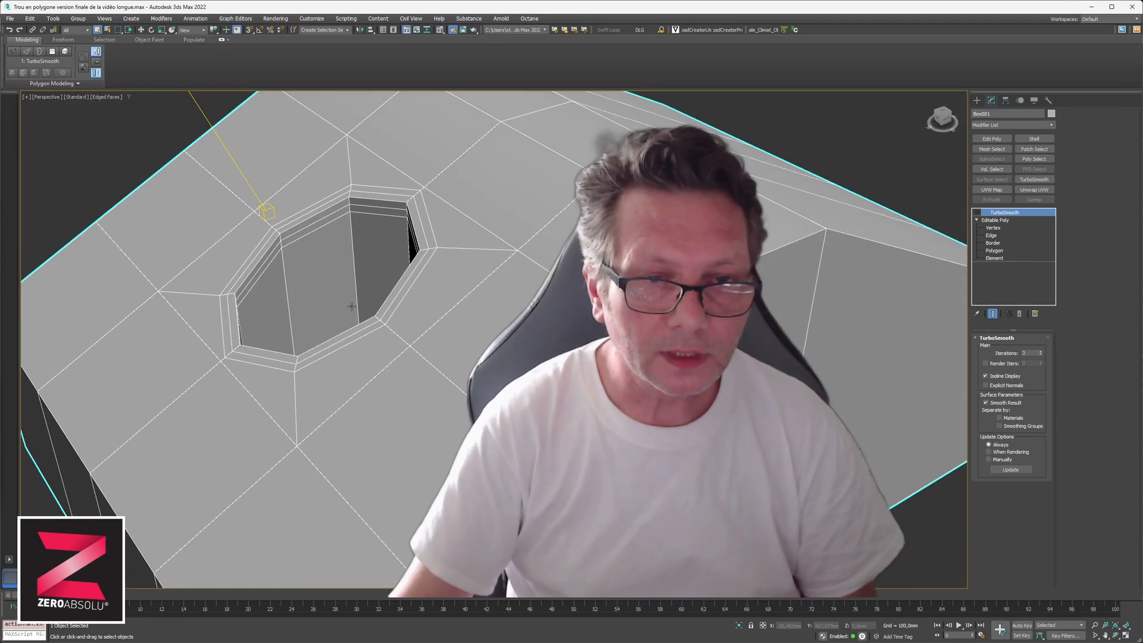
drag(0, 123, 524, 150)
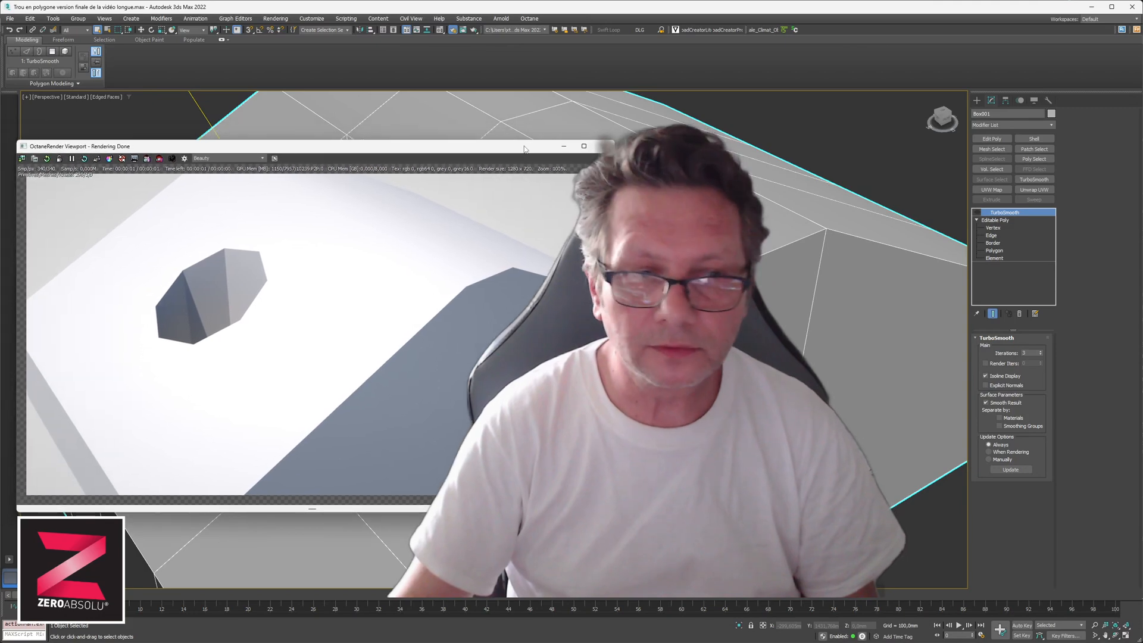
click(976, 212)
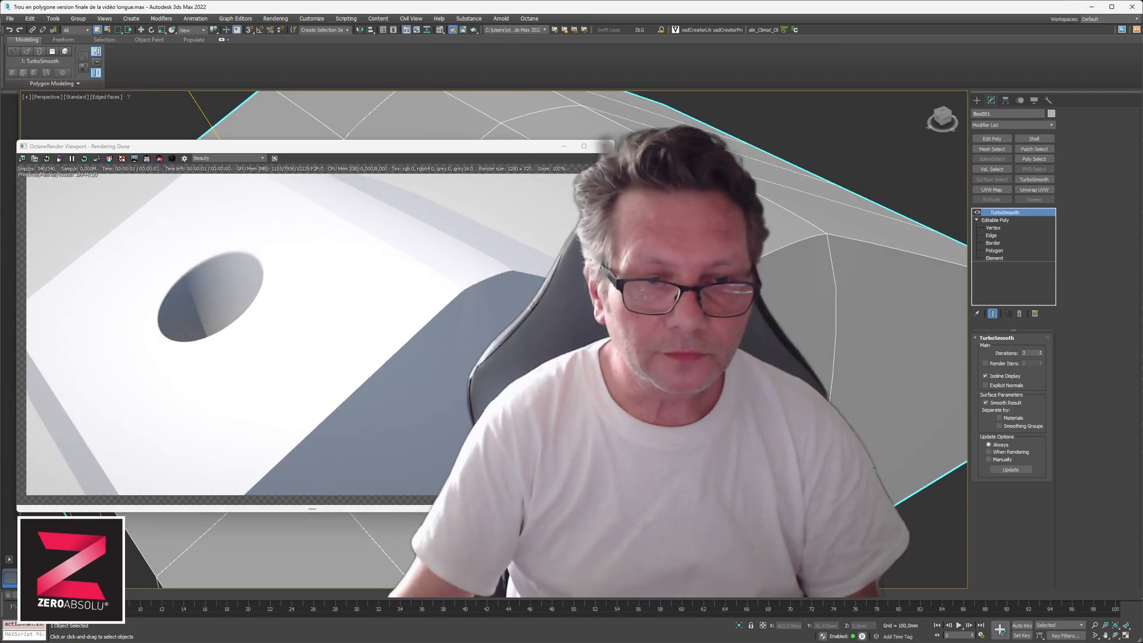
- Examine the smoothed hole and surrounding surfaces from several angles and distances in the live render
scroll(702, 342, up, 3)
middle_drag(723, 328, 870, 321)
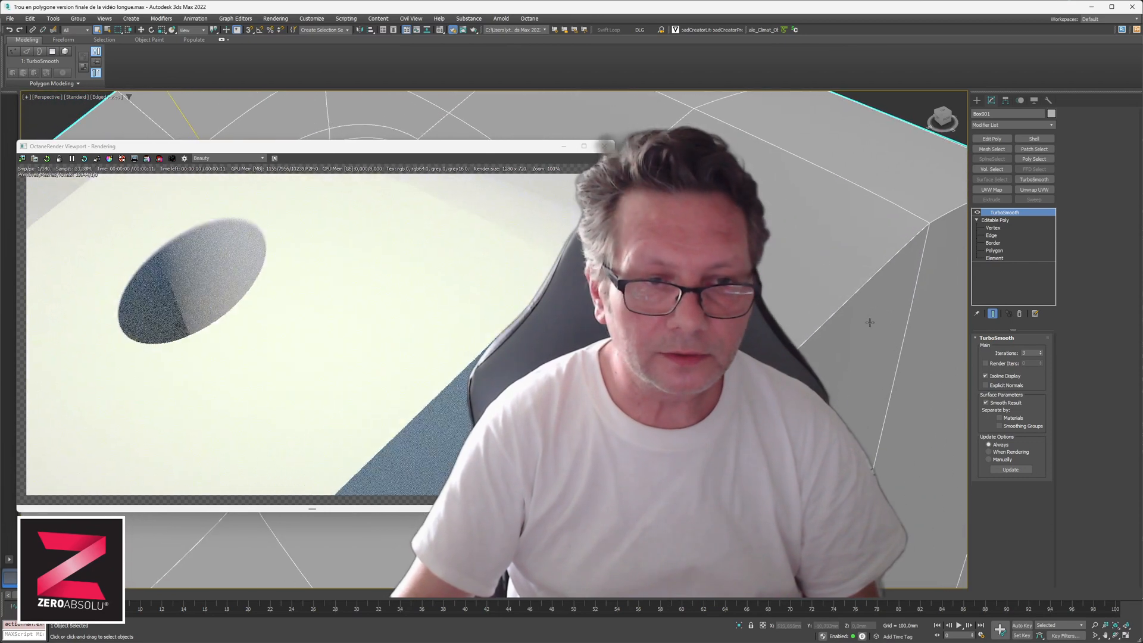
alt+middle_drag(729, 330, 738, 358)
scroll(750, 334, down, 3)
scroll(738, 357, up, 4)
scroll(738, 357, up, 2)
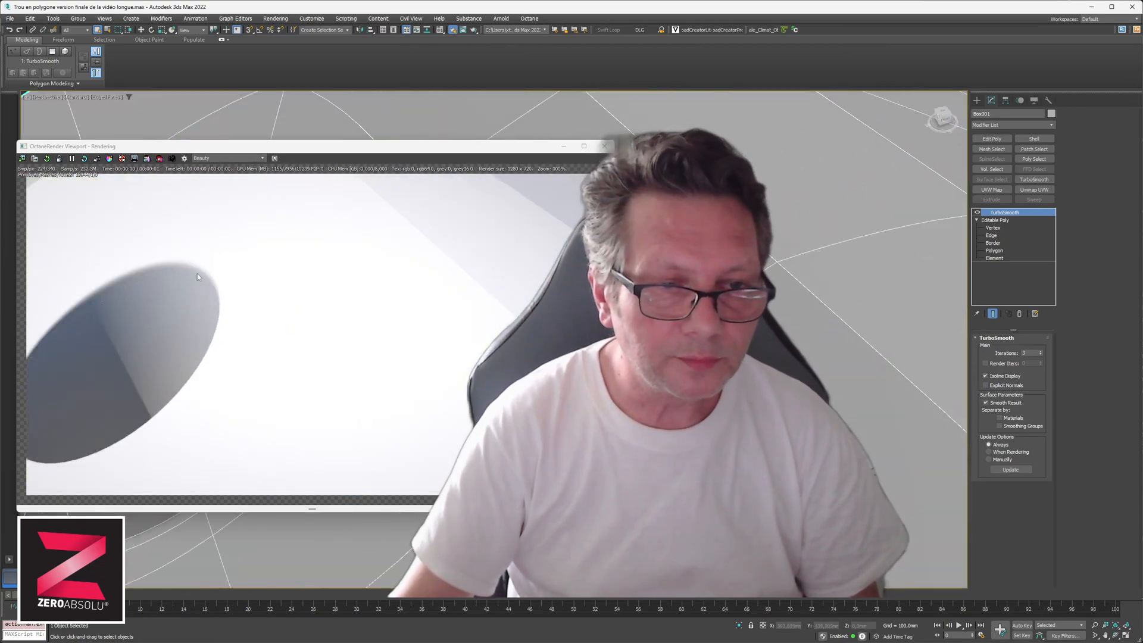
scroll(738, 357, down, 4)
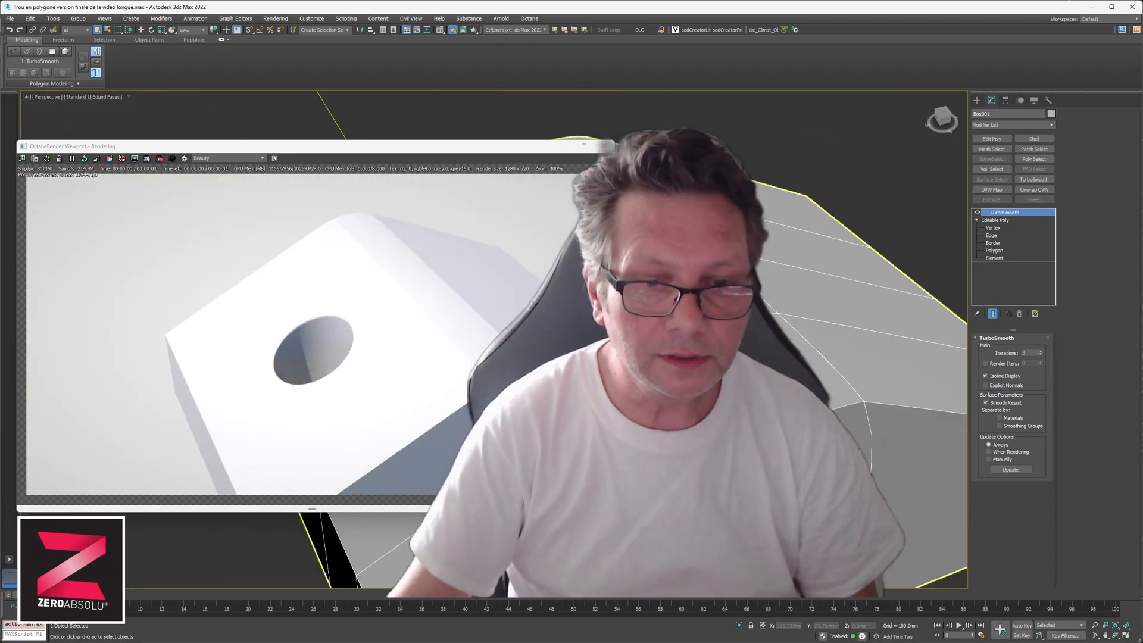
alt+middle_drag(738, 357, 744, 238)
alt+middle_drag(655, 452, 715, 470)
scroll(654, 465, up, 6)
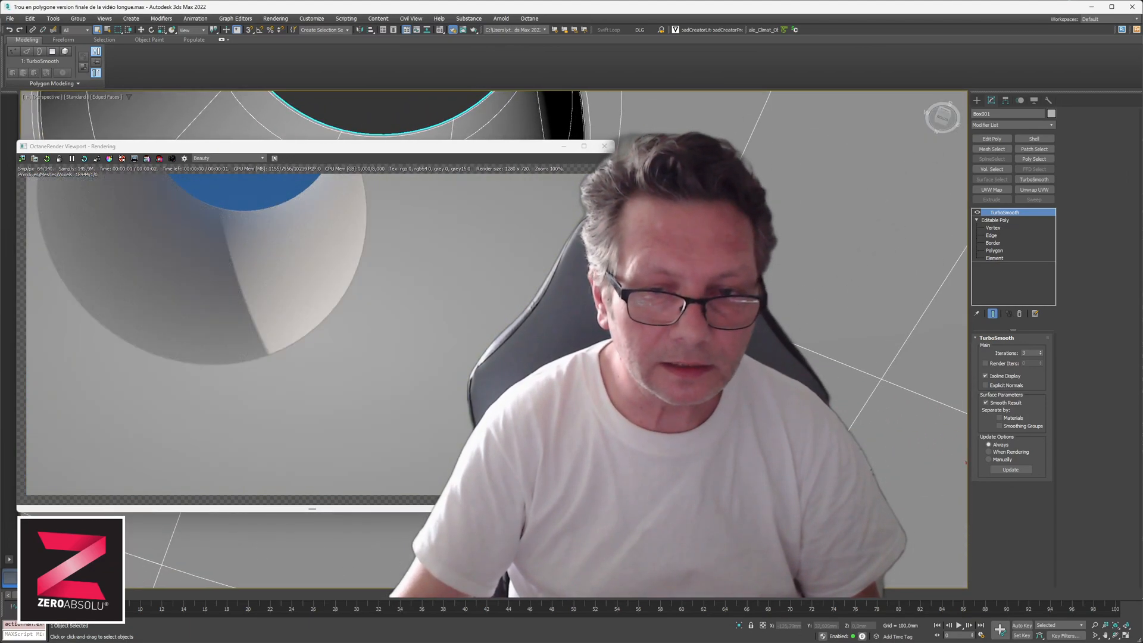
scroll(655, 465, up, 2)
scroll(654, 464, down, 4)
scroll(655, 416, down, 5)
alt+middle_drag(654, 416, 666, 518)
- Move the render window aside and compare the hole's mesh with TurboSmooth disabled and enabled
drag(522, 147, 206, 124)
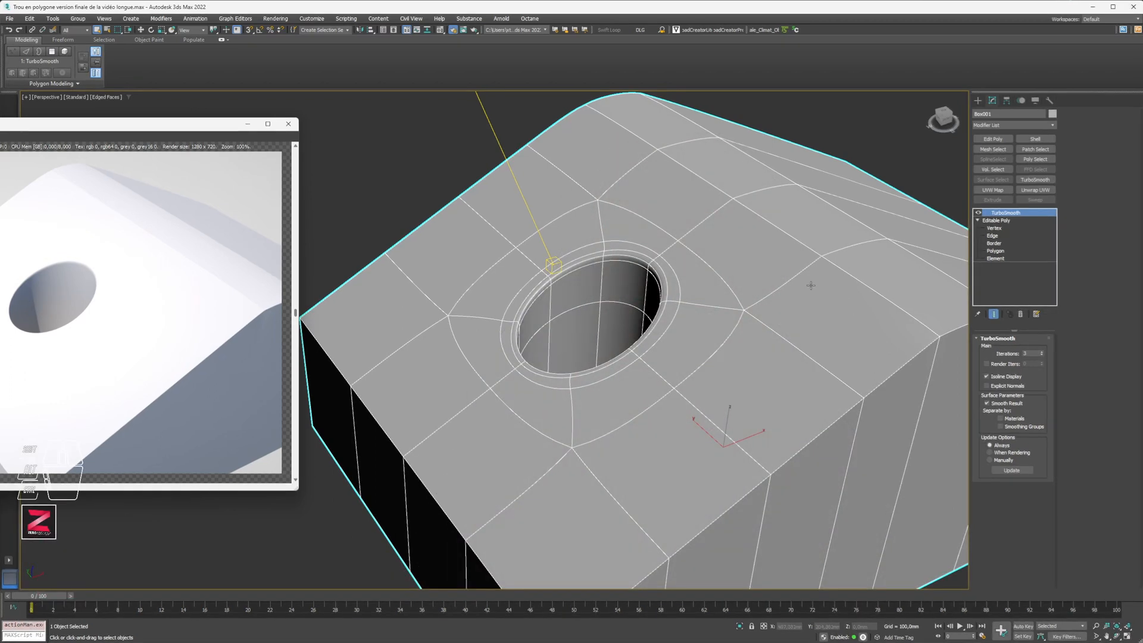
click(977, 212)
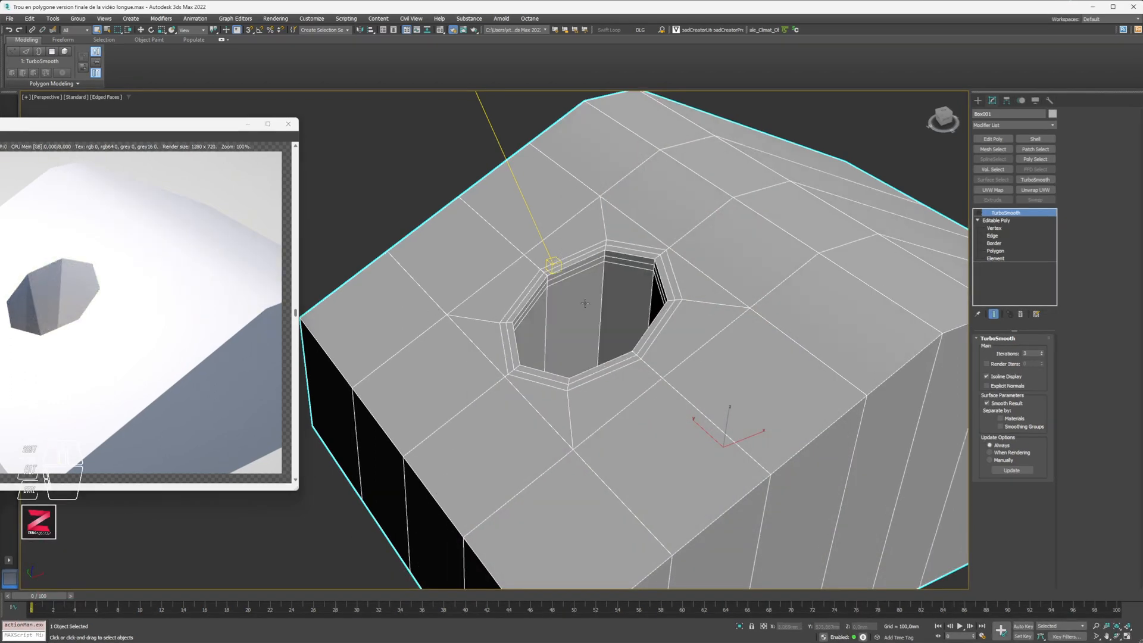
alt+middle_drag(417, 326, 462, 327)
scroll(462, 326, up, 3)
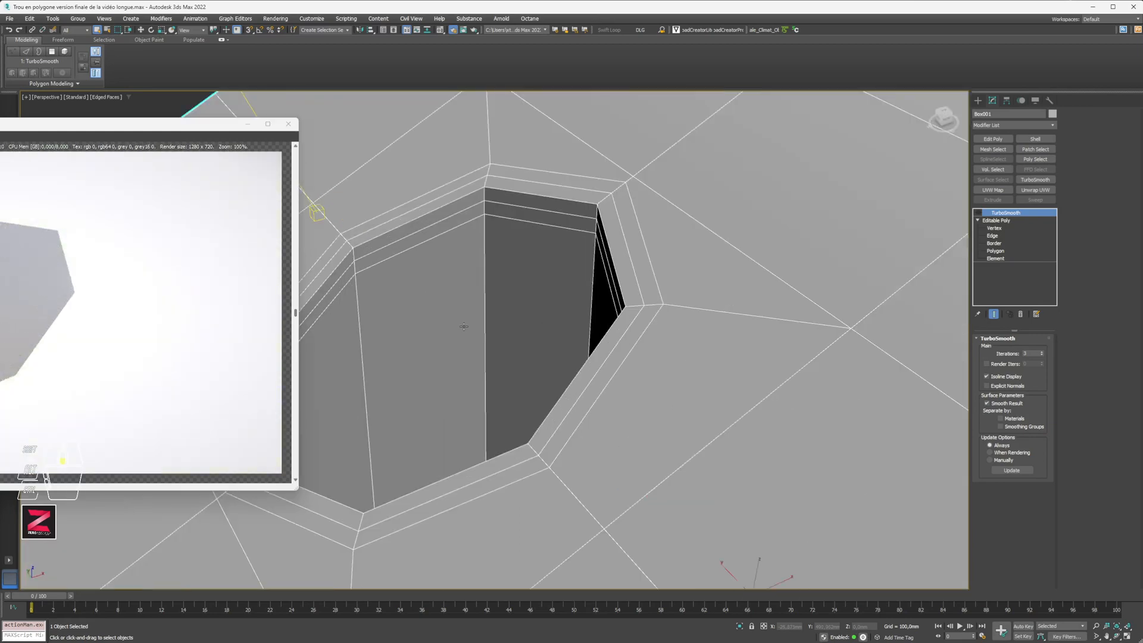
scroll(399, 369, down, 2)
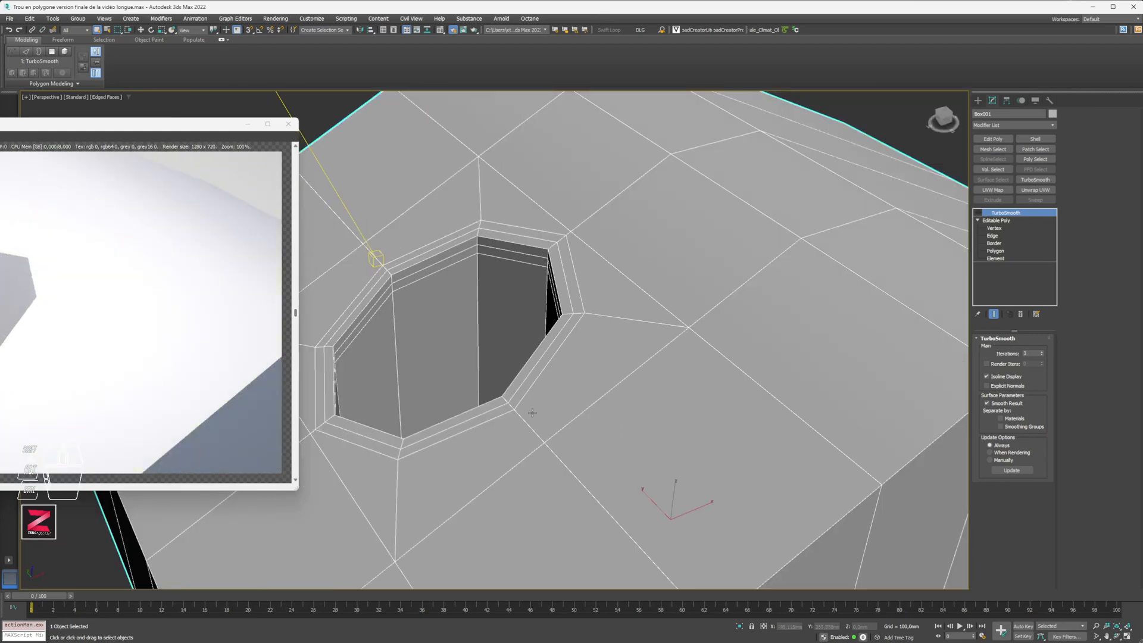
click(977, 213)
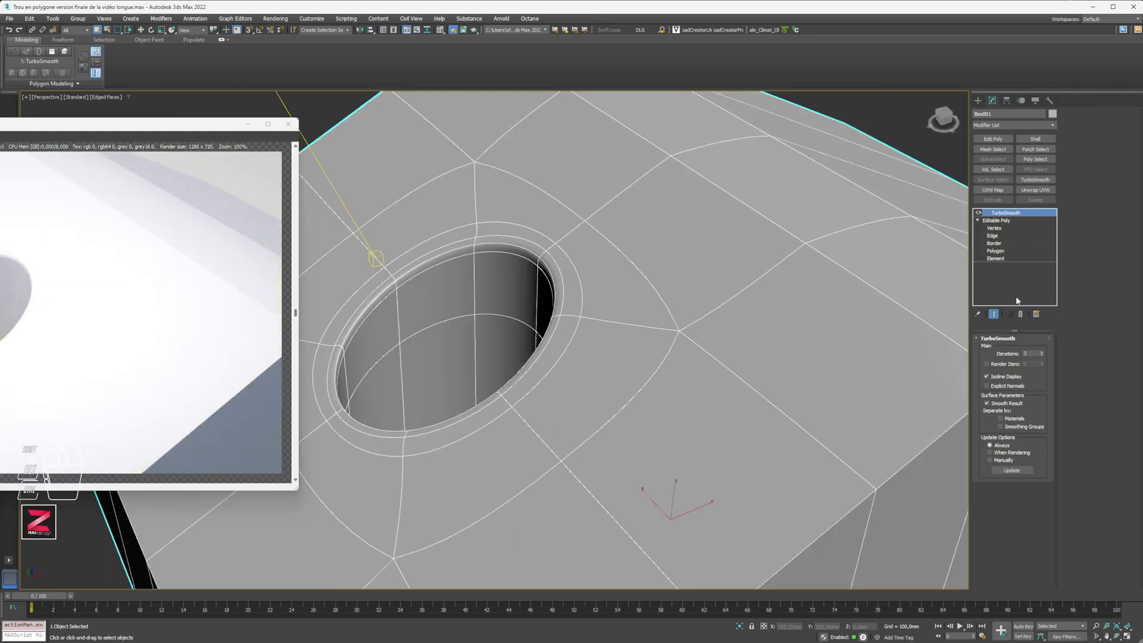
- Set the TurboSmooth iterations to 1 and turn off Isoline Display to show the subdivided mesh
click(1041, 355)
click(1041, 355)
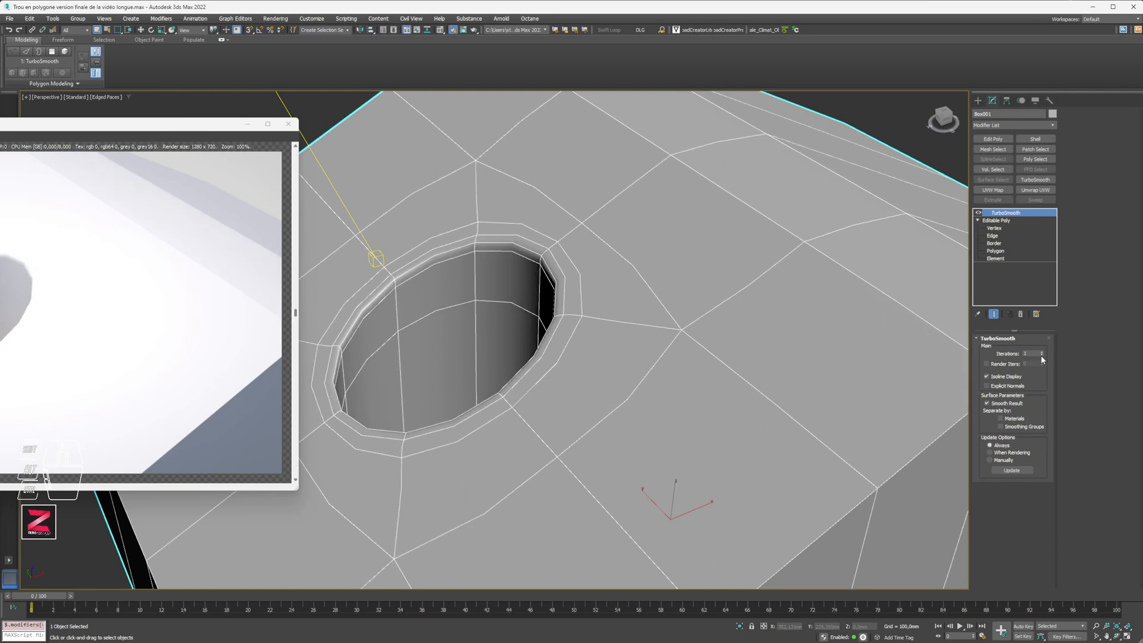
click(996, 375)
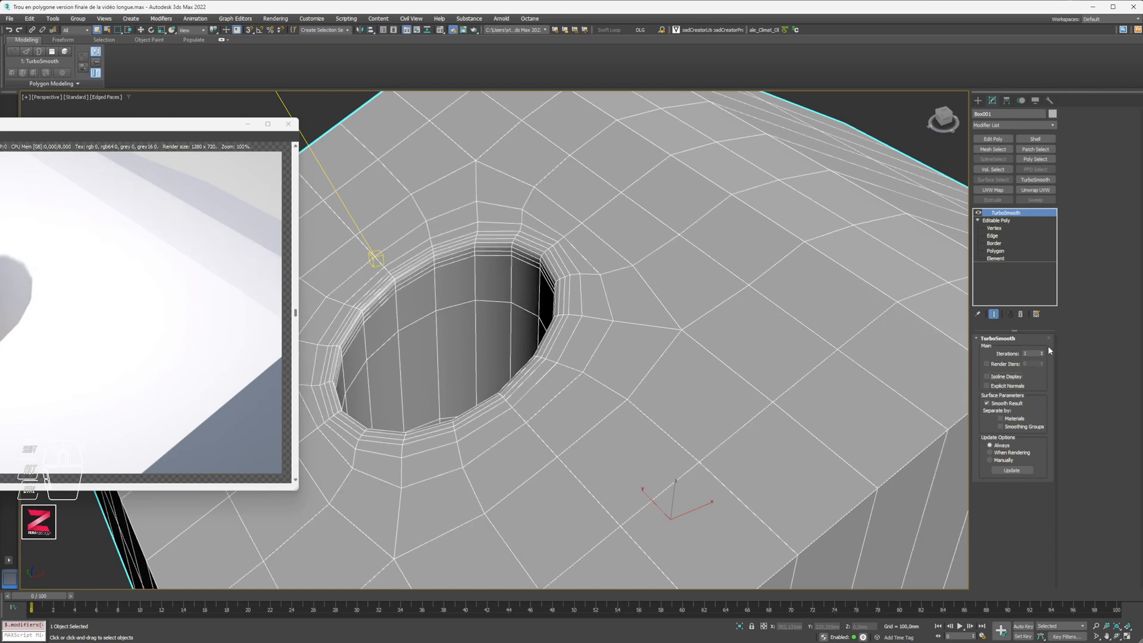
- Set the TurboSmooth iterations to 3, turn Isoline Display on, and close the render window
drag(227, 119, 398, 105)
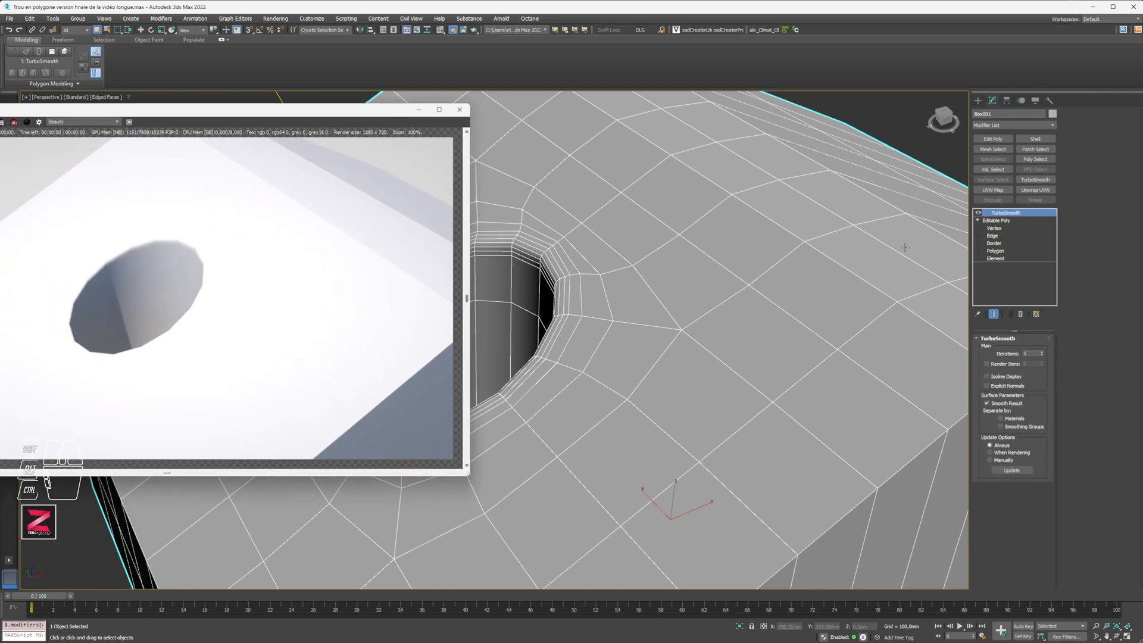
click(1043, 351)
click(1042, 351)
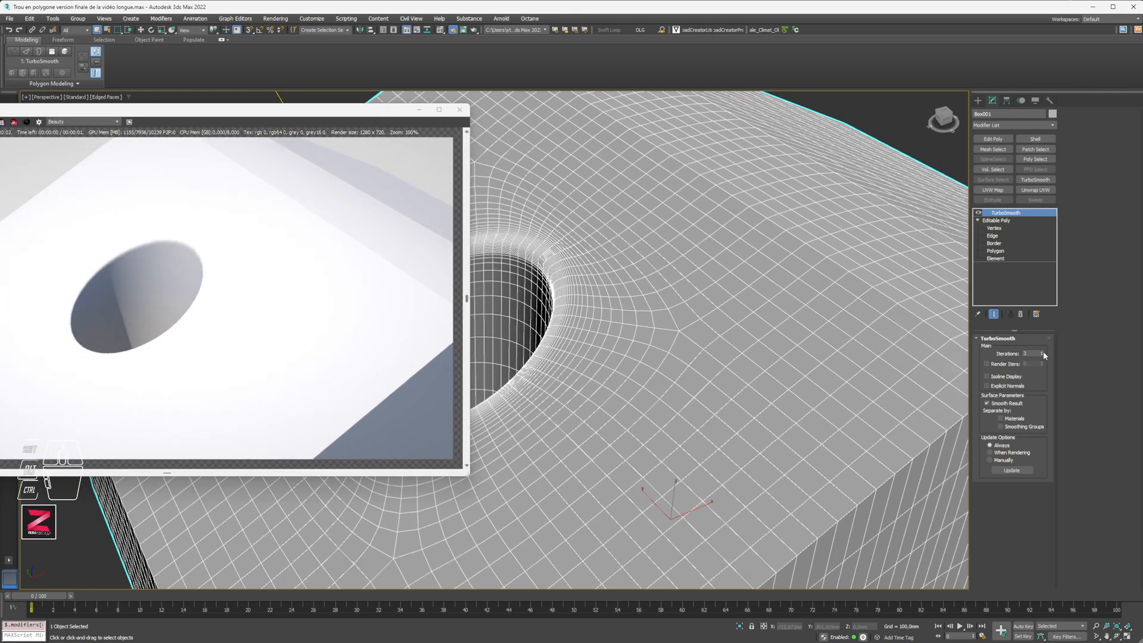
click(1005, 376)
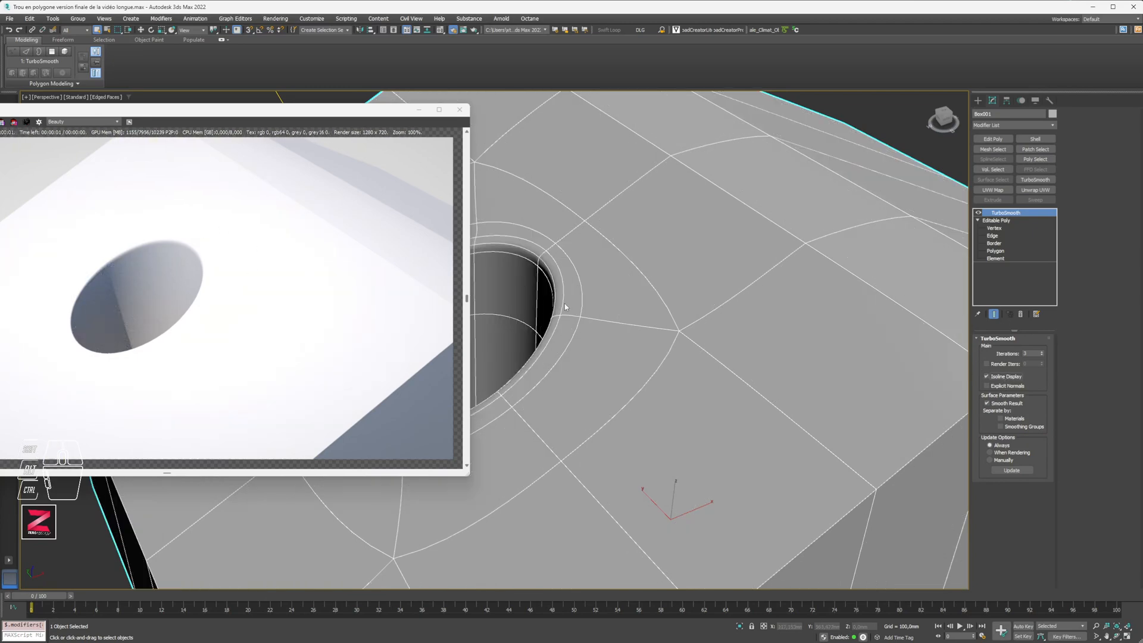
scroll(565, 302, down, 4)
click(458, 110)
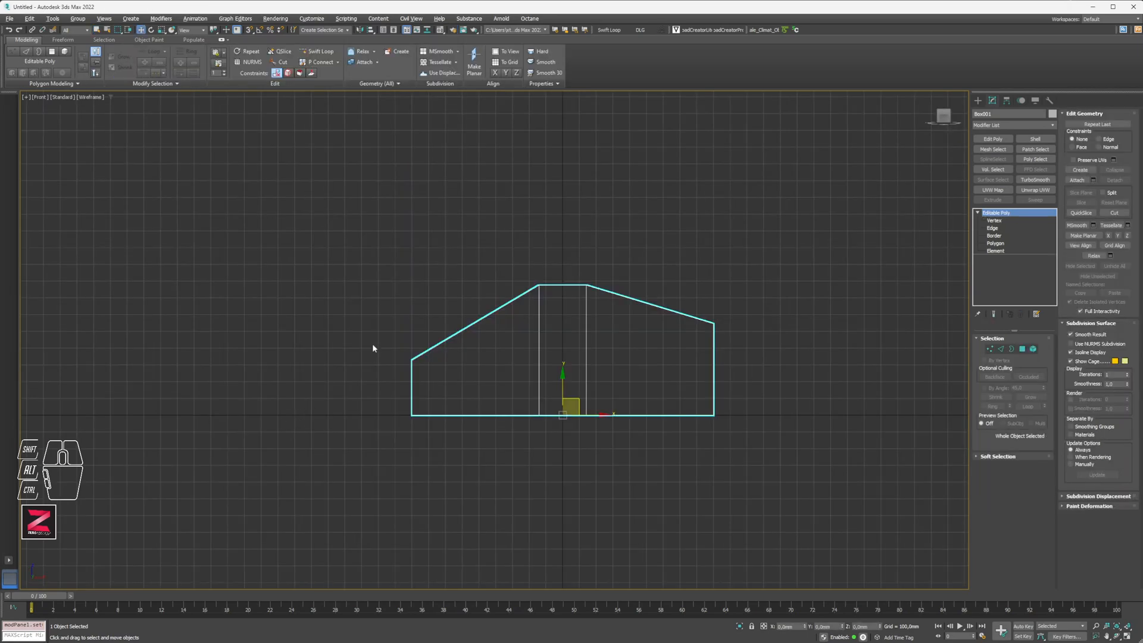
- Switch the new scene's box to a maximized perspective view and display edged faces
key(alt+w)
middle_click(635, 441)
key(alt+w)
alt+middle_drag(381, 321, 325, 336)
scroll(325, 336, down, 3)
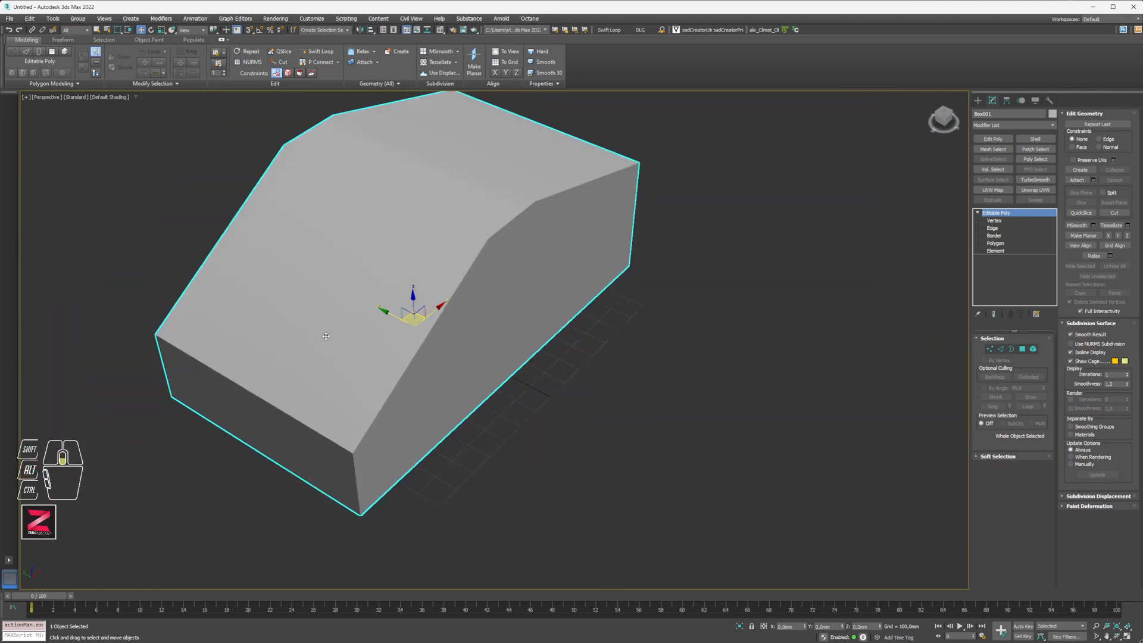
key(F4)
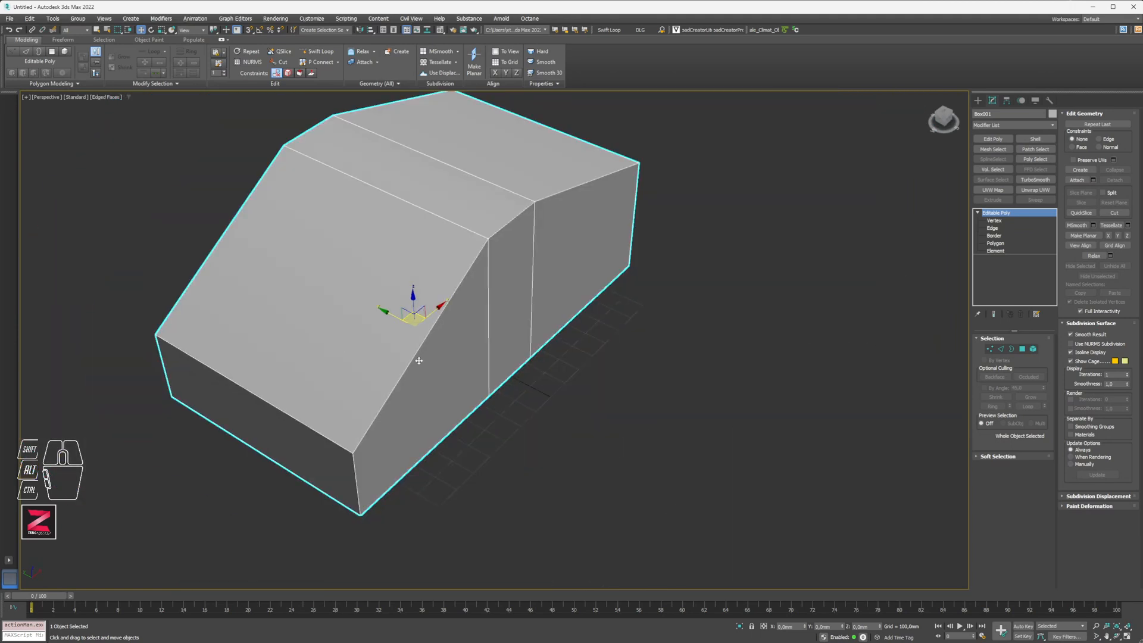
- At polygon level, add a Swift Loop around the box across its long front slope, between the lower edge and the ridge
click(995, 243)
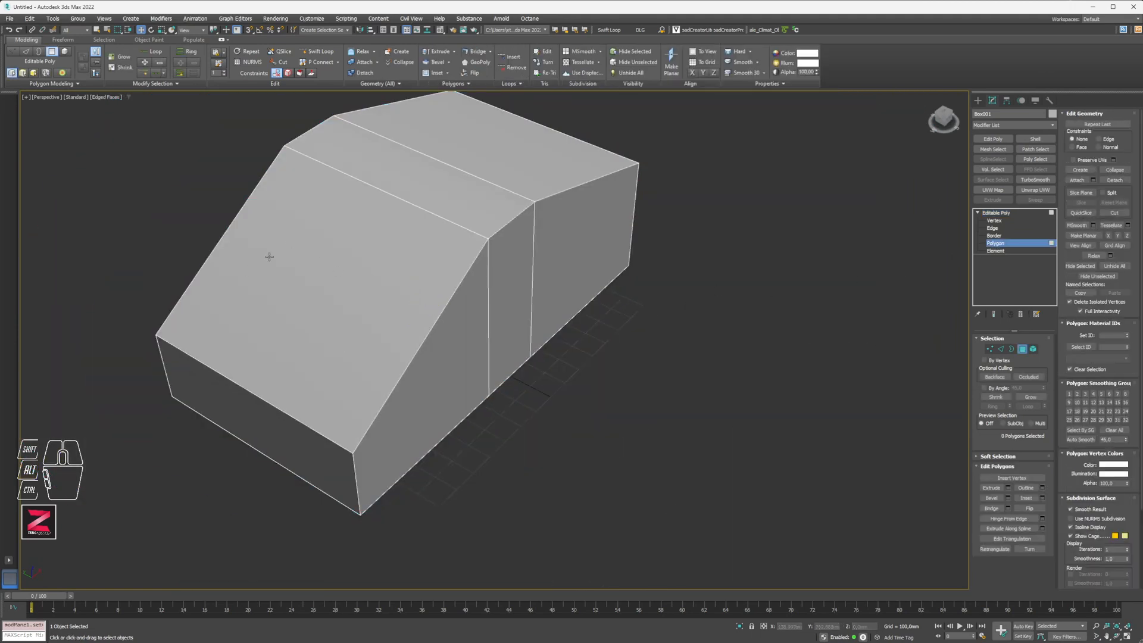
middle_drag(319, 222, 328, 348)
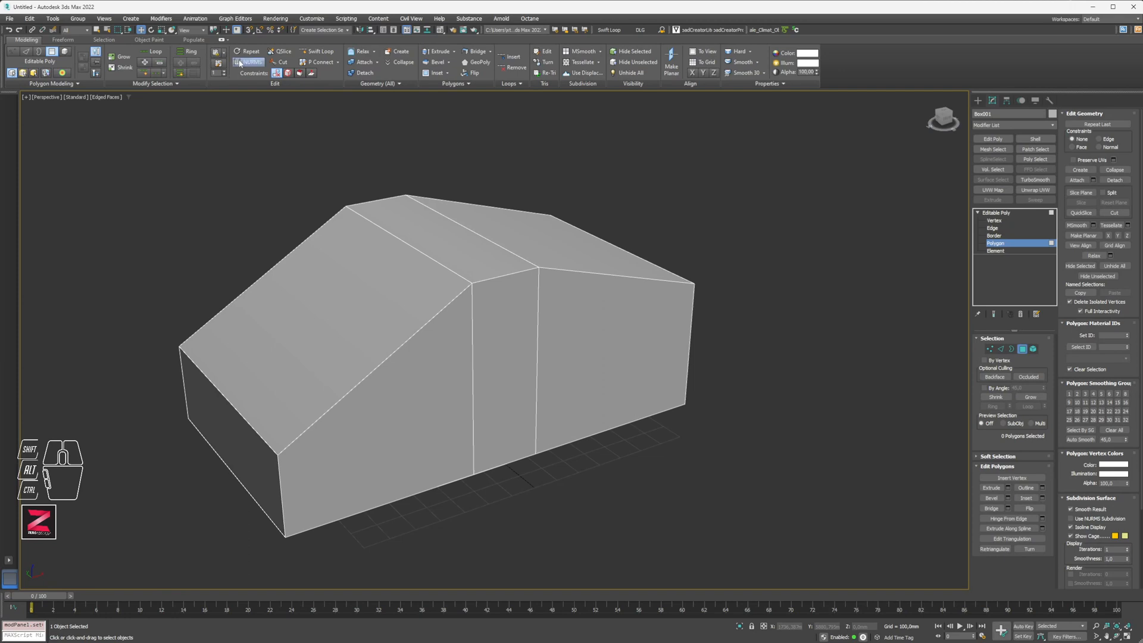
click(316, 53)
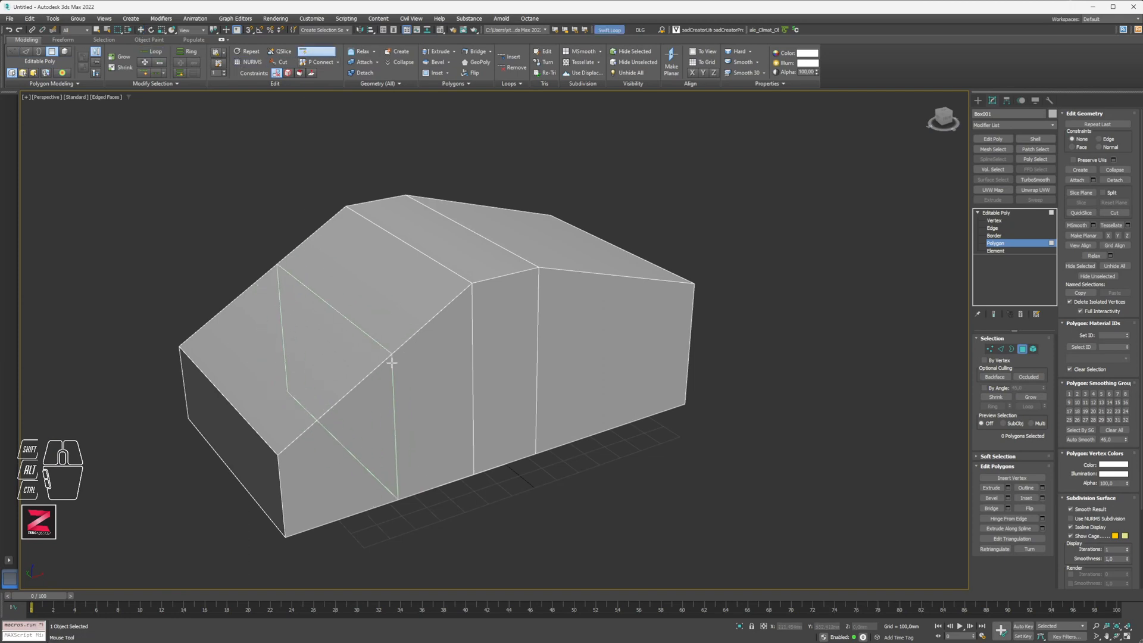
alt+middle_drag(377, 362, 321, 350)
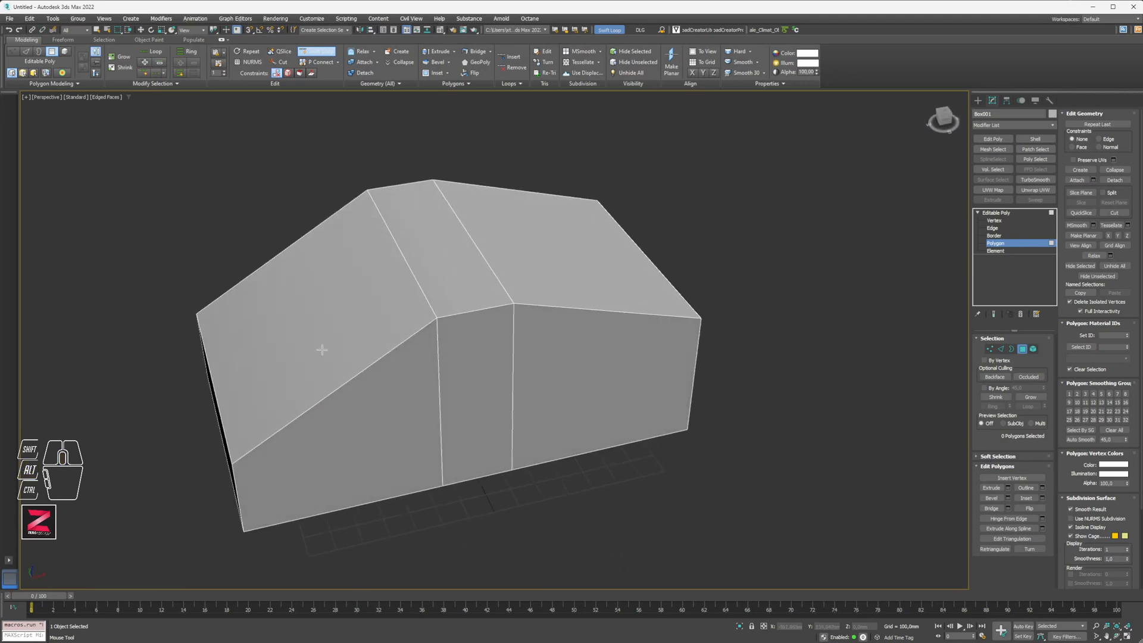
click(301, 410)
- Leave Swift Loop and select the full ring of edges running across the box's width
alt+middle_drag(262, 375, 326, 377)
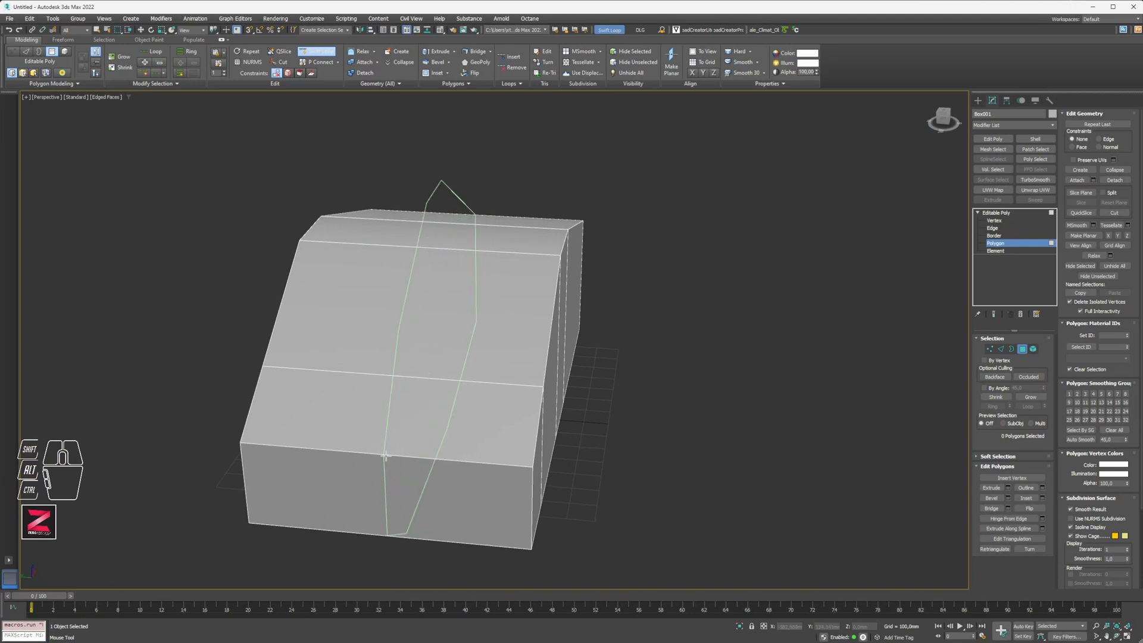
alt+middle_drag(428, 461, 439, 367)
scroll(440, 323, down, 3)
alt+middle_drag(437, 327, 437, 338)
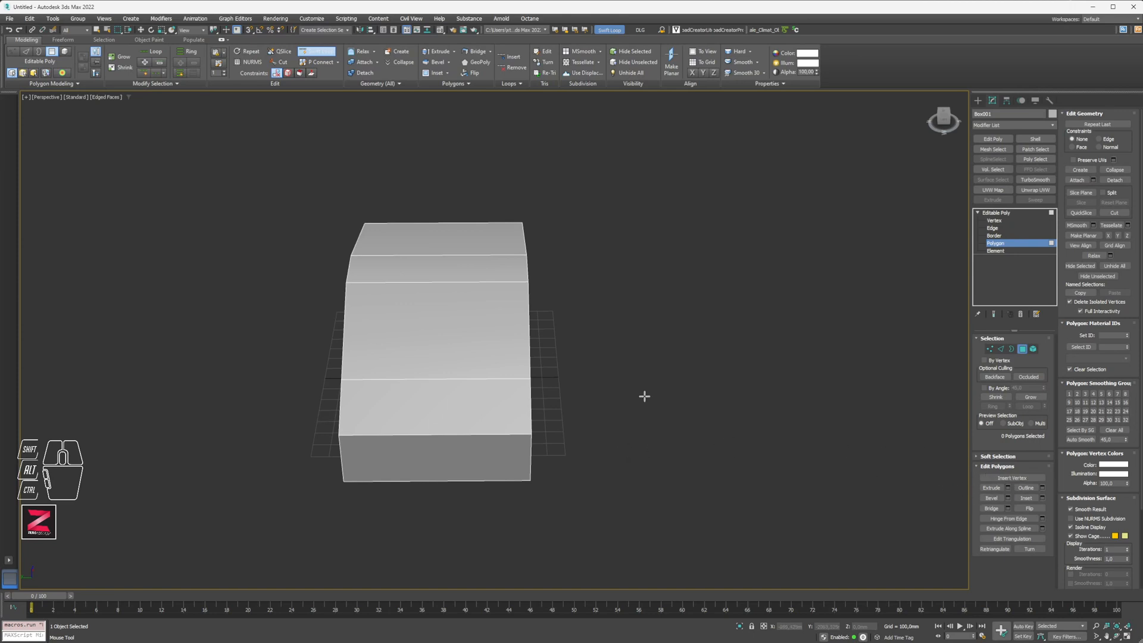
key(w)
click(443, 250)
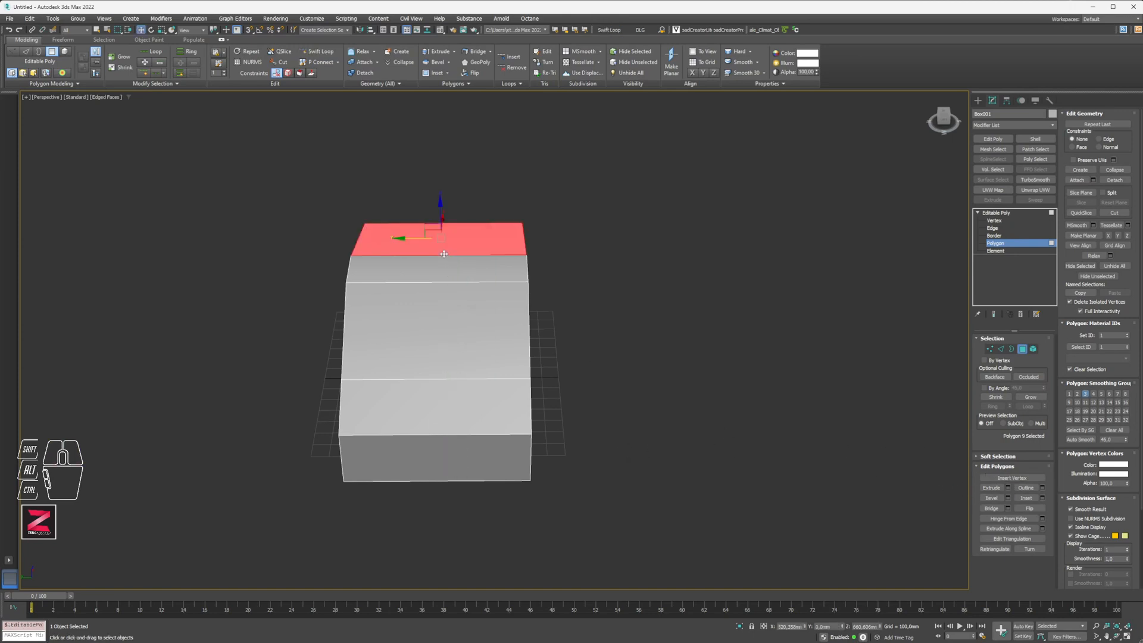
key(2)
click(432, 281)
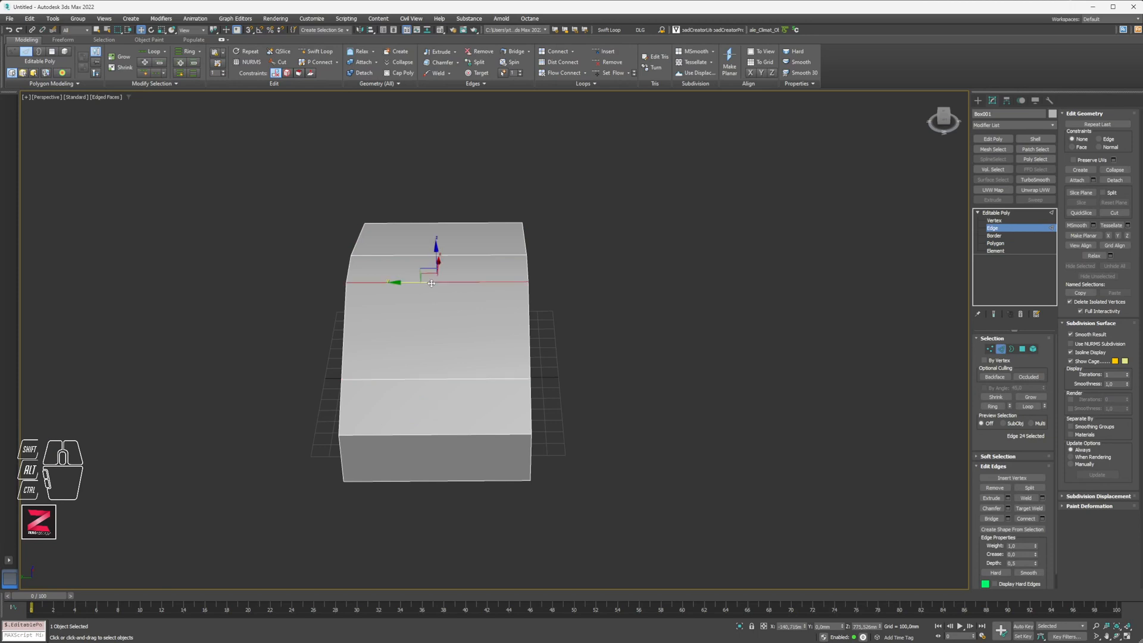
click(993, 406)
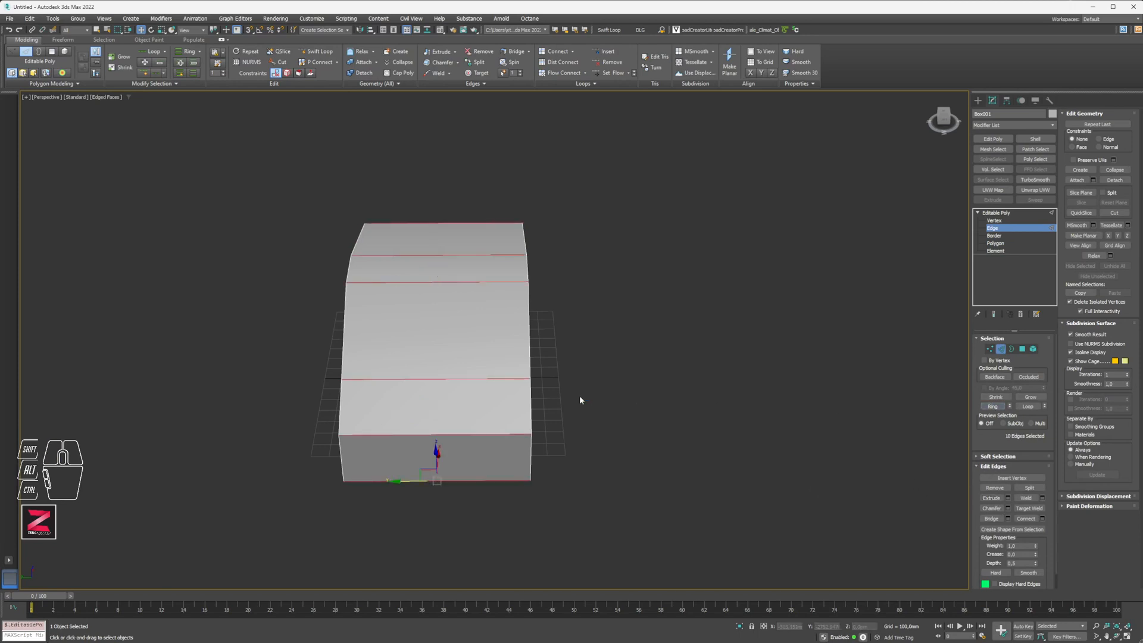
- Connect the ring of edges with 2 segments and a pinch of 31
click(1042, 518)
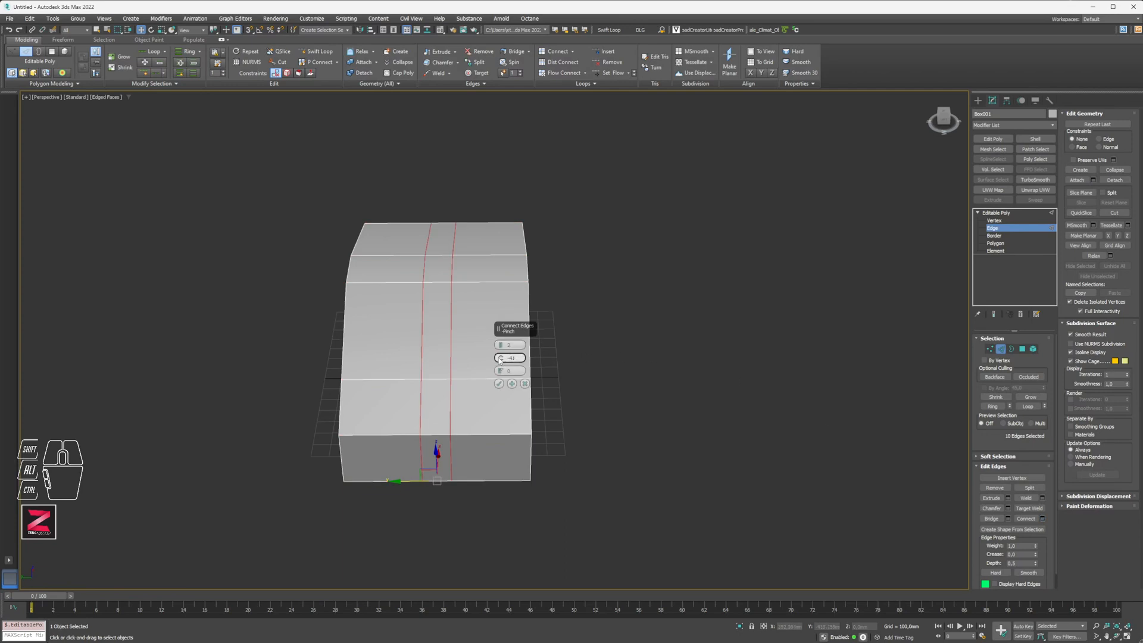
drag(500, 360, 508, 297)
scroll(408, 373, up, 5)
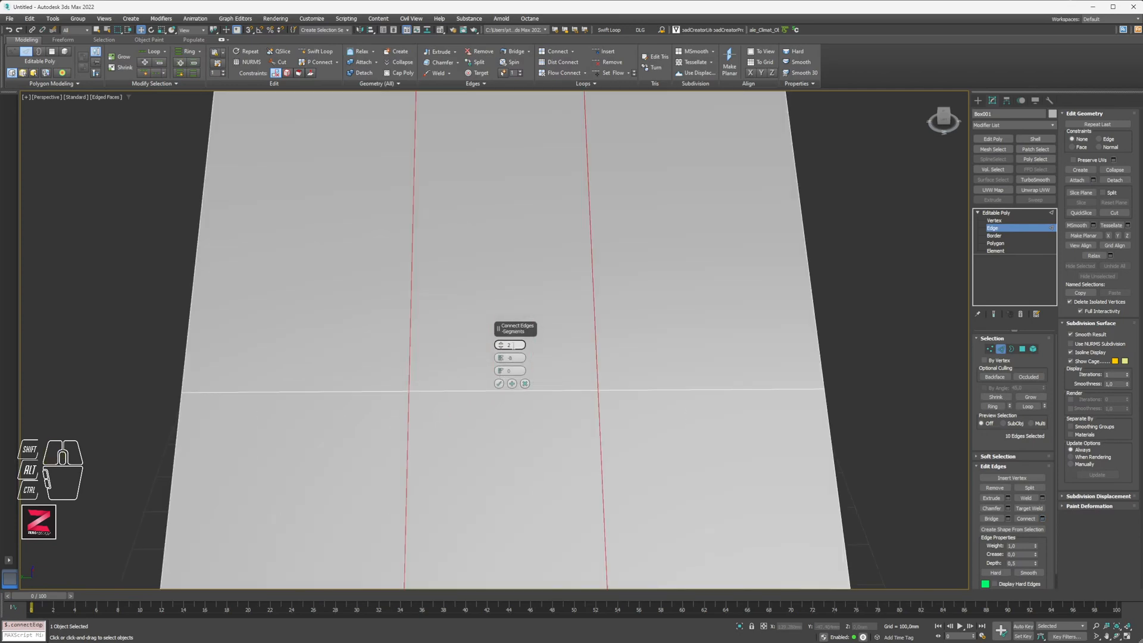
drag(500, 357, 409, 353)
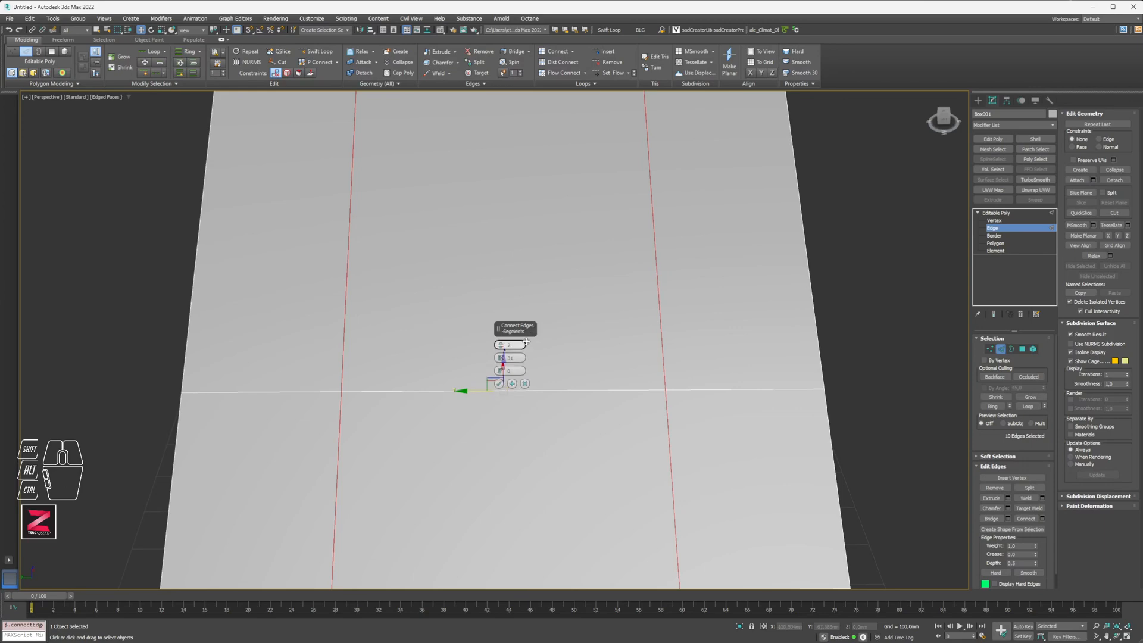
click(500, 384)
- Add two Swift Loops across the box's width, one midway up the upper slope section and one close to the lower front edge
alt+middle_drag(581, 416, 535, 358)
alt+middle_drag(526, 412, 616, 288)
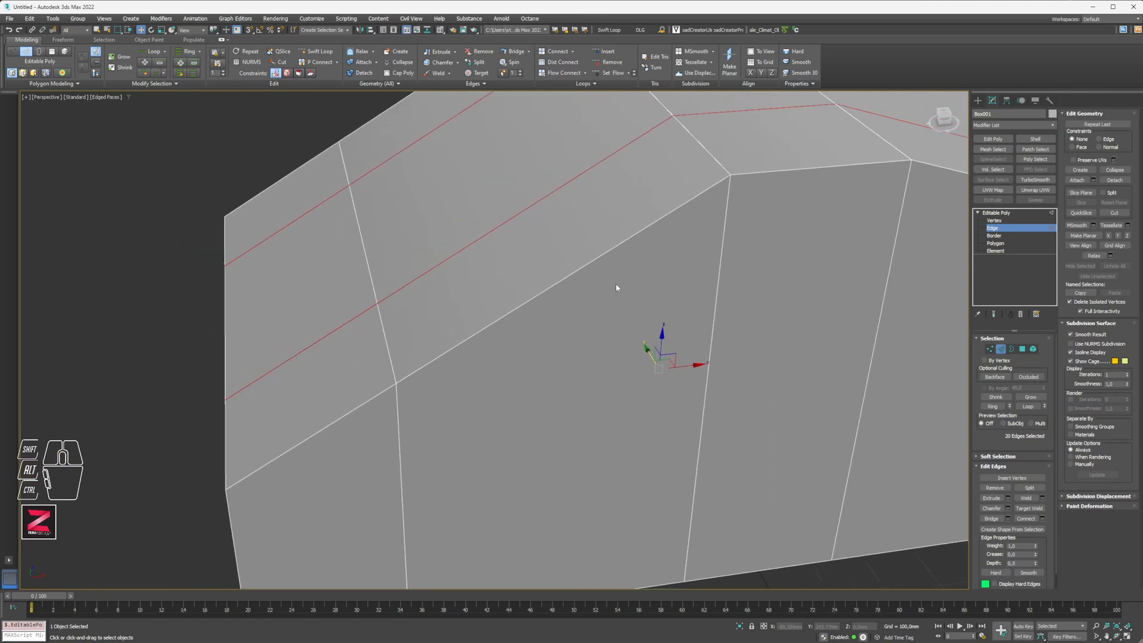
click(602, 30)
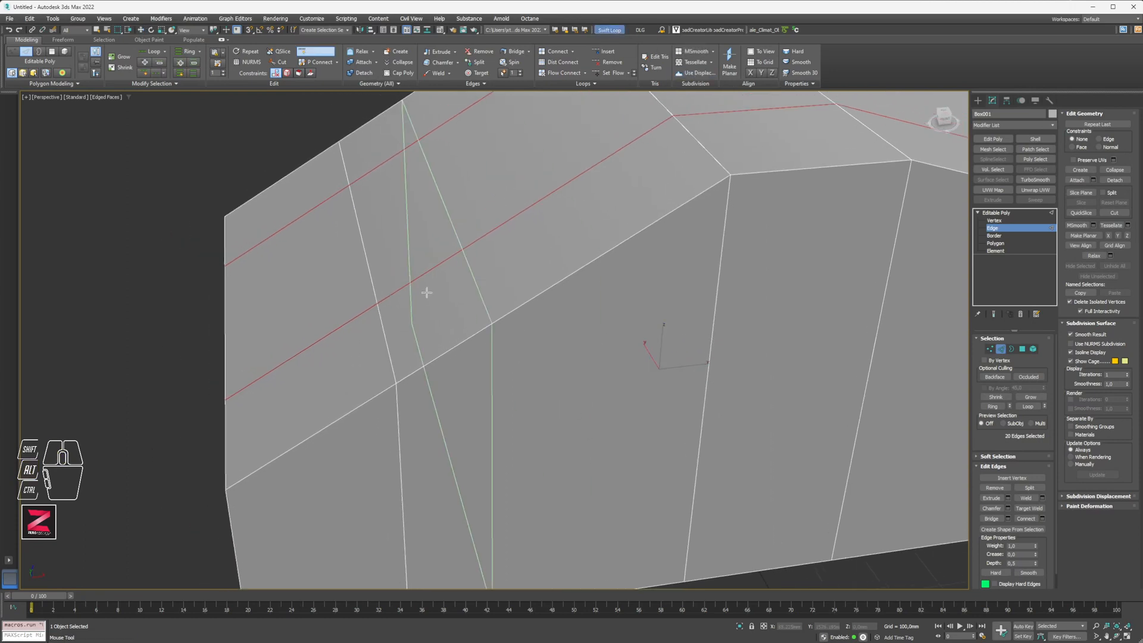
click(579, 265)
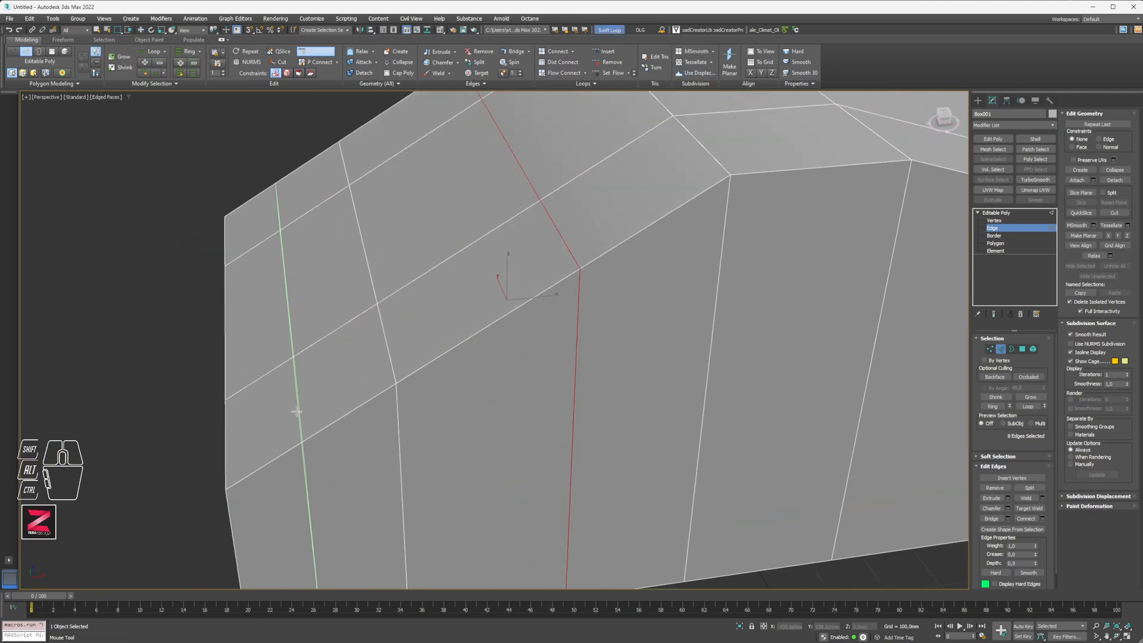
click(261, 466)
alt+middle_drag(261, 466, 515, 467)
key(w)
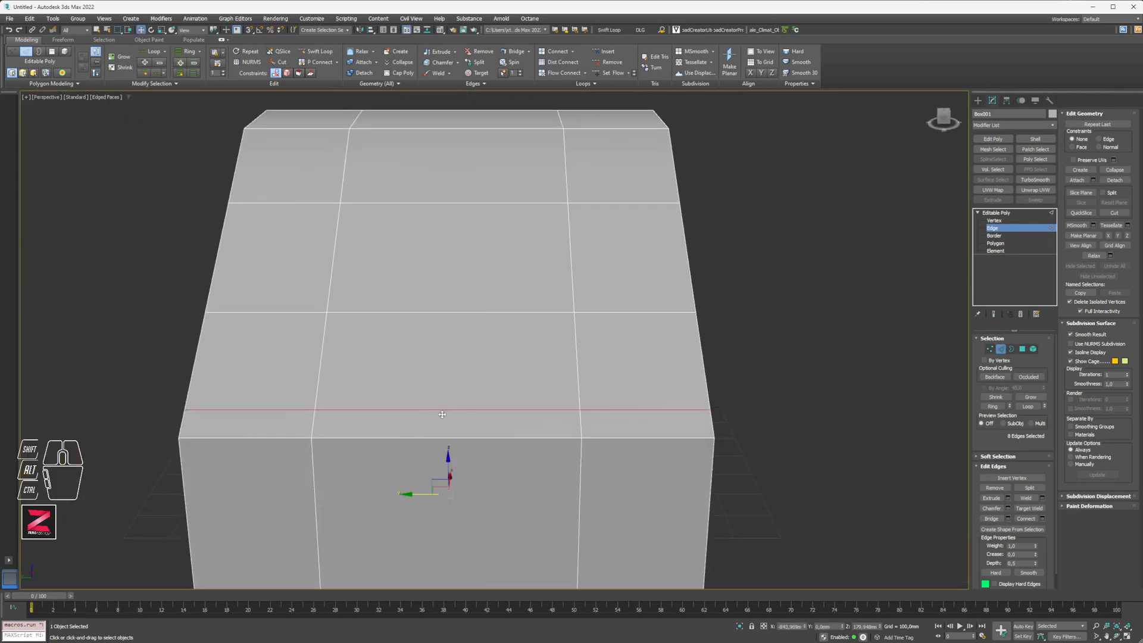
- Select the ring of edges between the two lengthwise loops and connect it with 1 segment and a pinch of 0
click(446, 409)
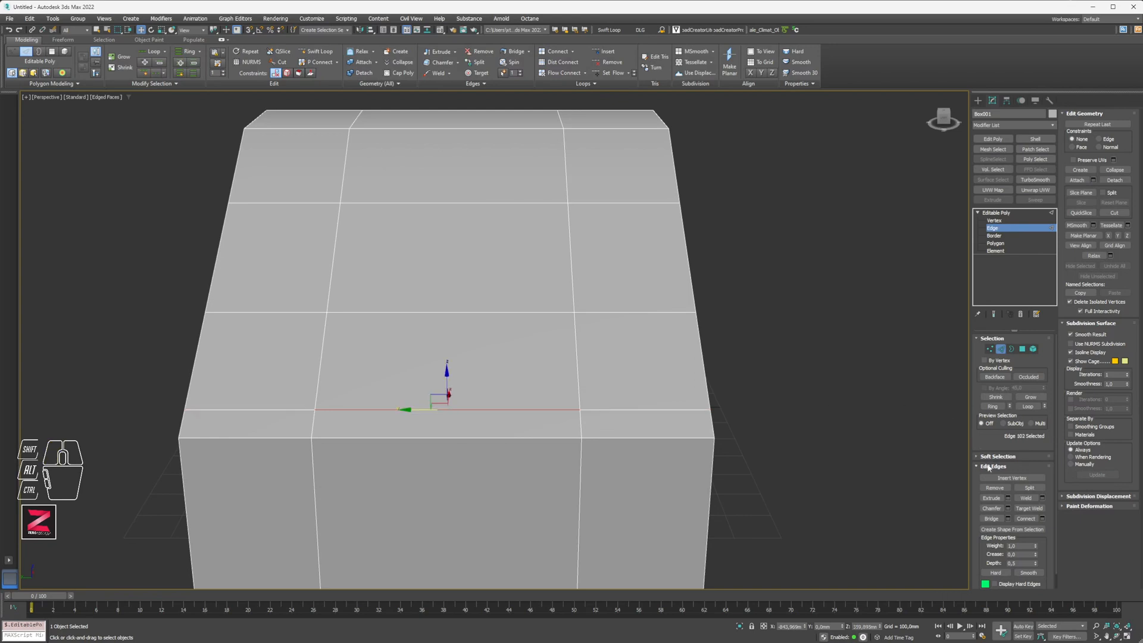
click(994, 406)
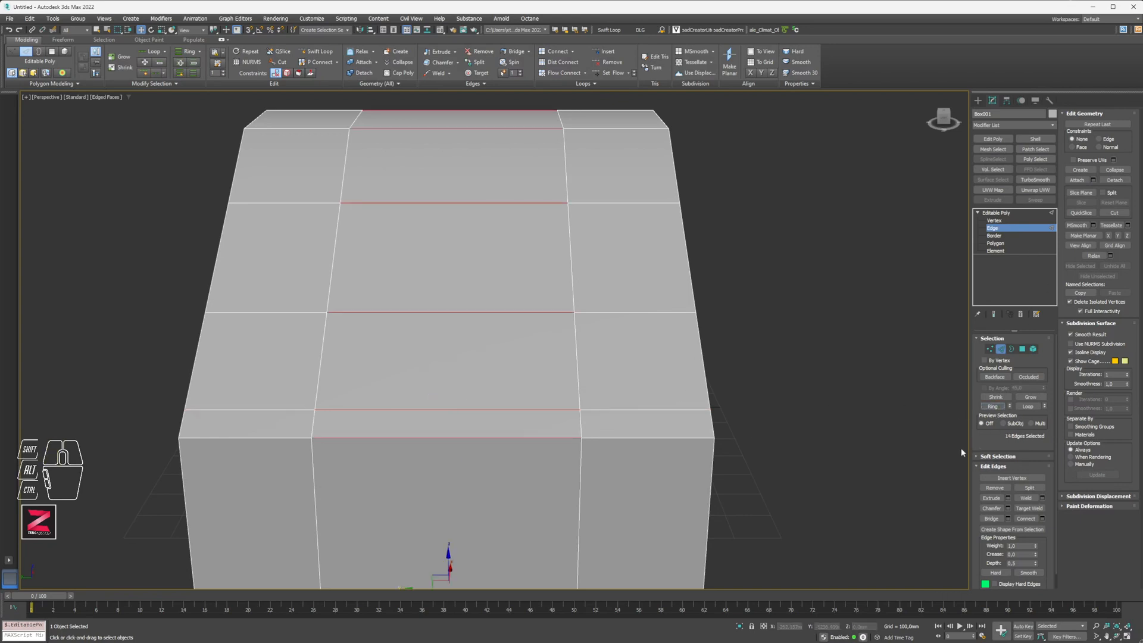
click(1042, 519)
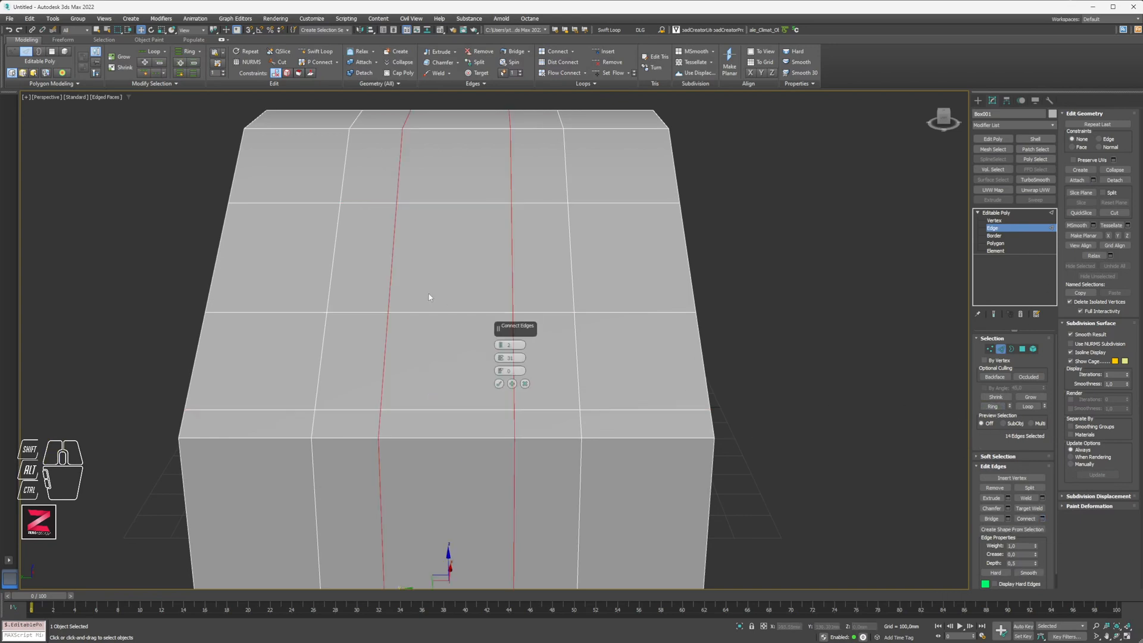
drag(504, 358, 504, 358)
click(501, 346)
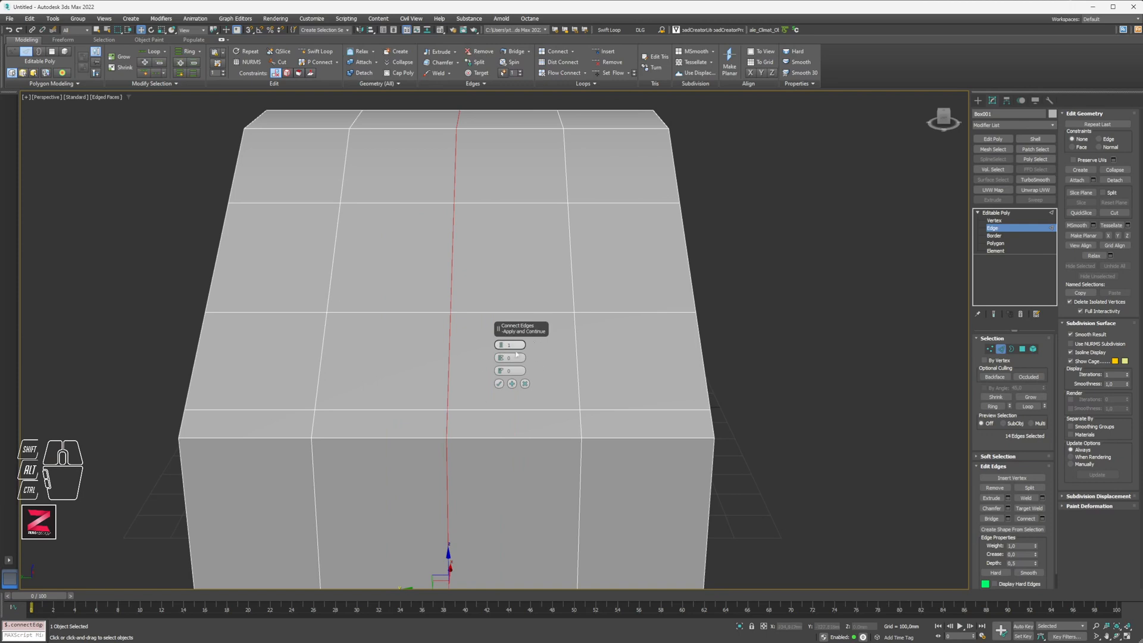
click(498, 383)
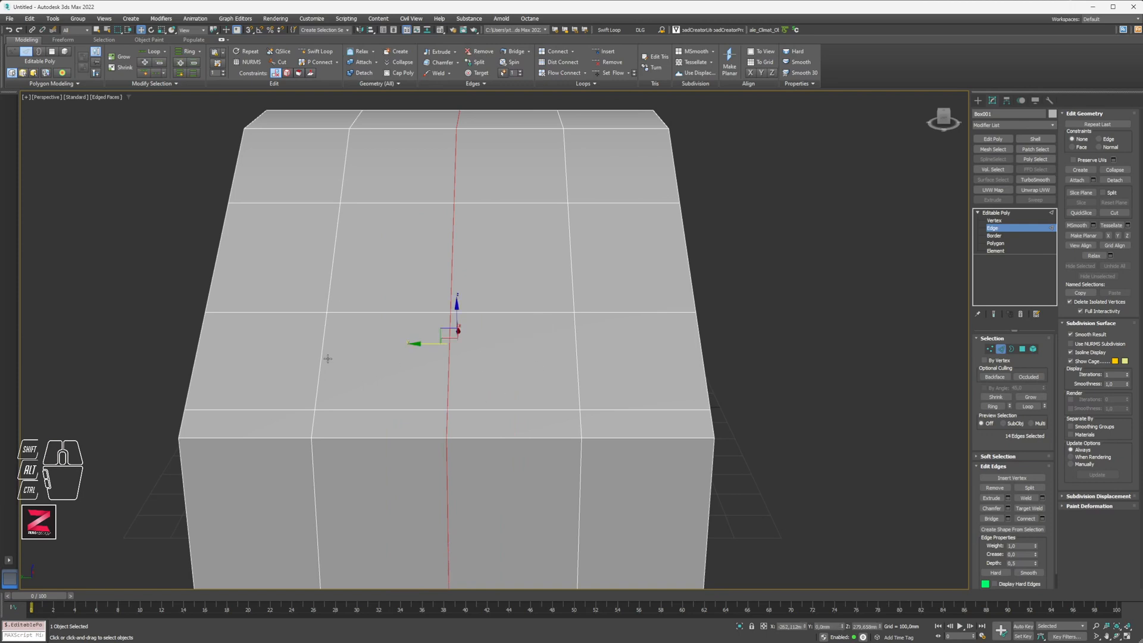
- Add two lengthwise Swift Loops, one close to each outer side edge of the box
alt+middle_drag(327, 359, 341, 385)
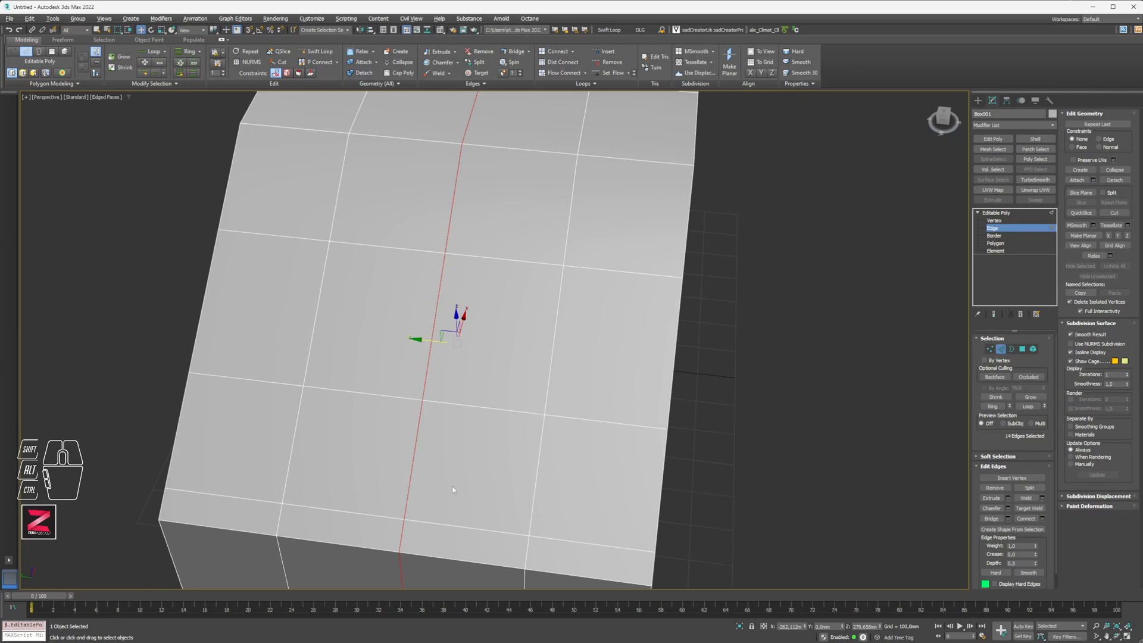
alt+middle_drag(453, 489, 406, 415)
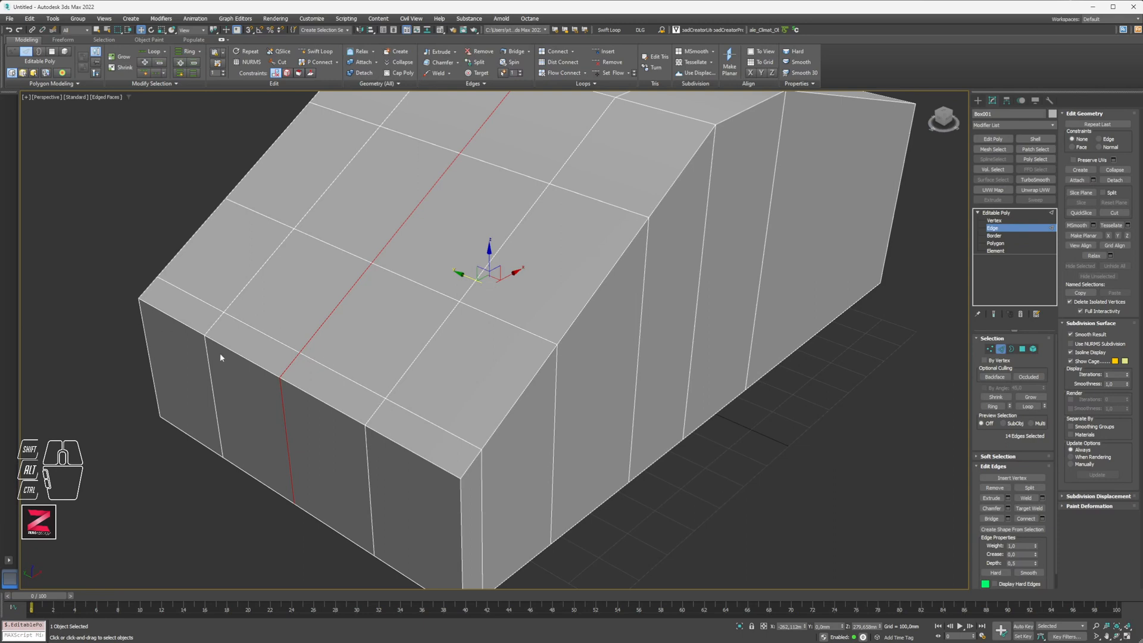
alt+middle_drag(462, 560, 482, 428)
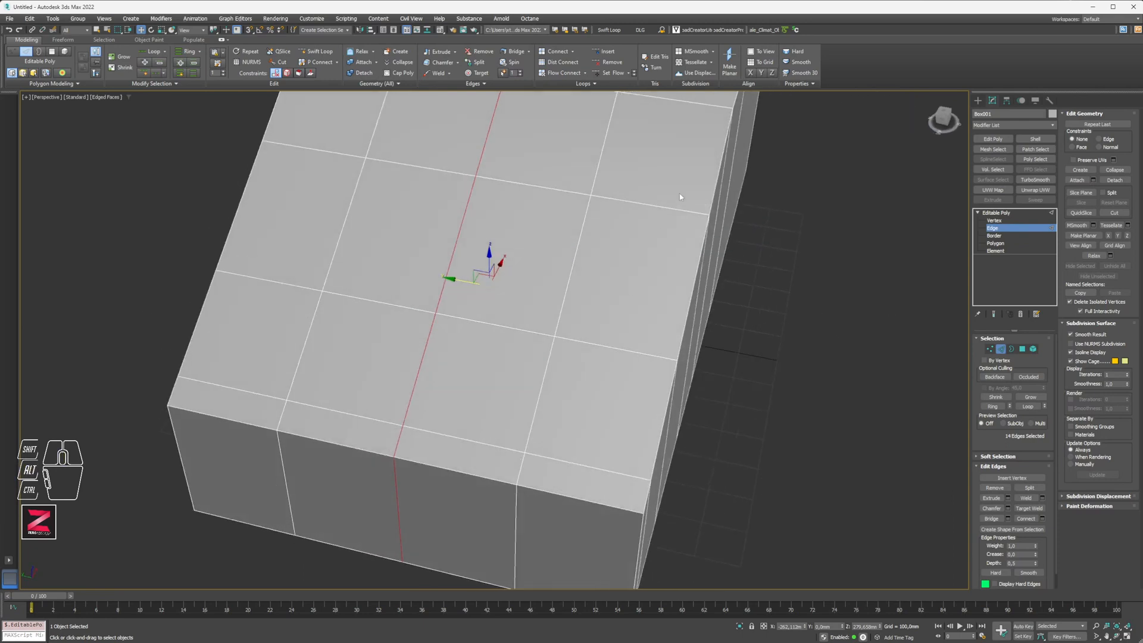
alt+middle_drag(357, 363, 294, 283)
alt+middle_drag(552, 332, 685, 209)
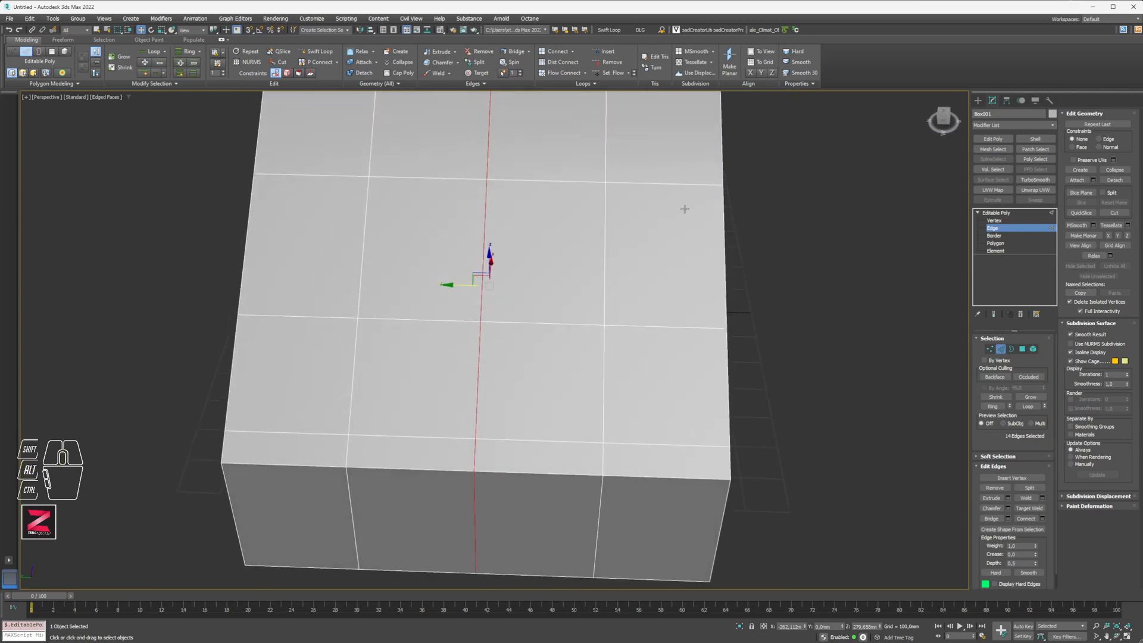
click(605, 31)
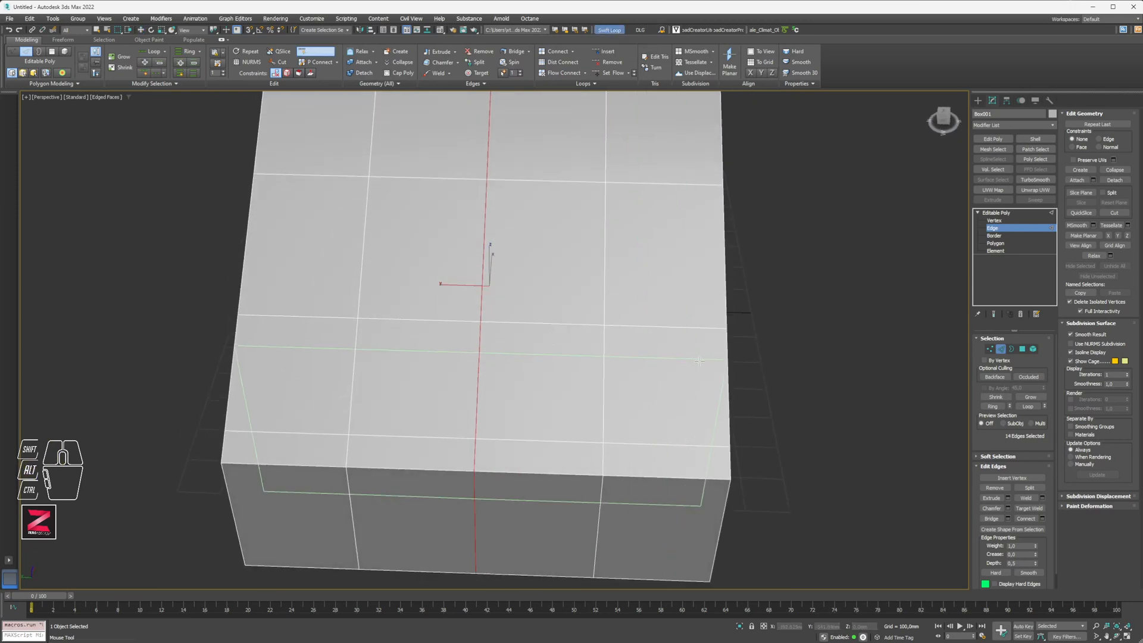
click(705, 443)
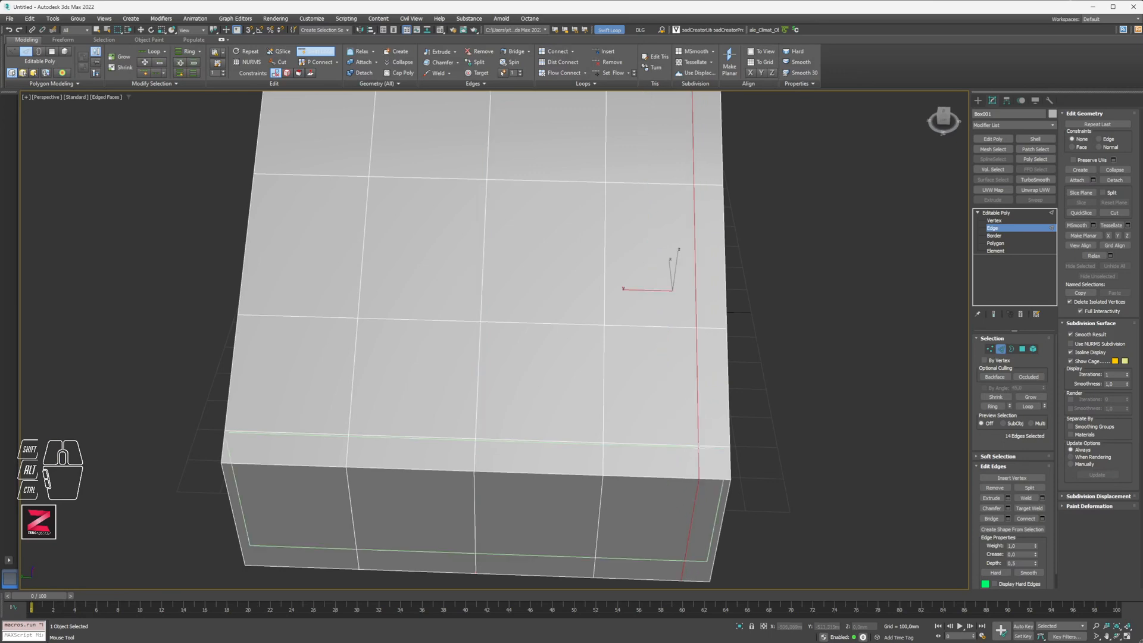
click(248, 430)
alt+middle_drag(536, 381, 586, 348)
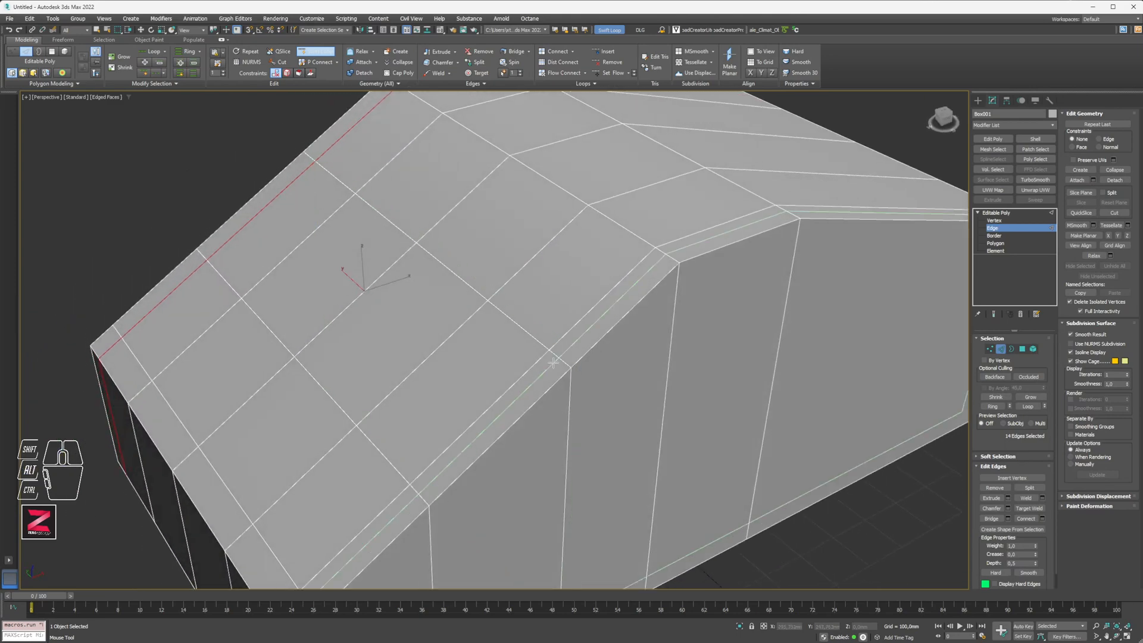
- Add a Swift Loop across the slope just below the existing middle cross loop, and leave the tool
click(515, 389)
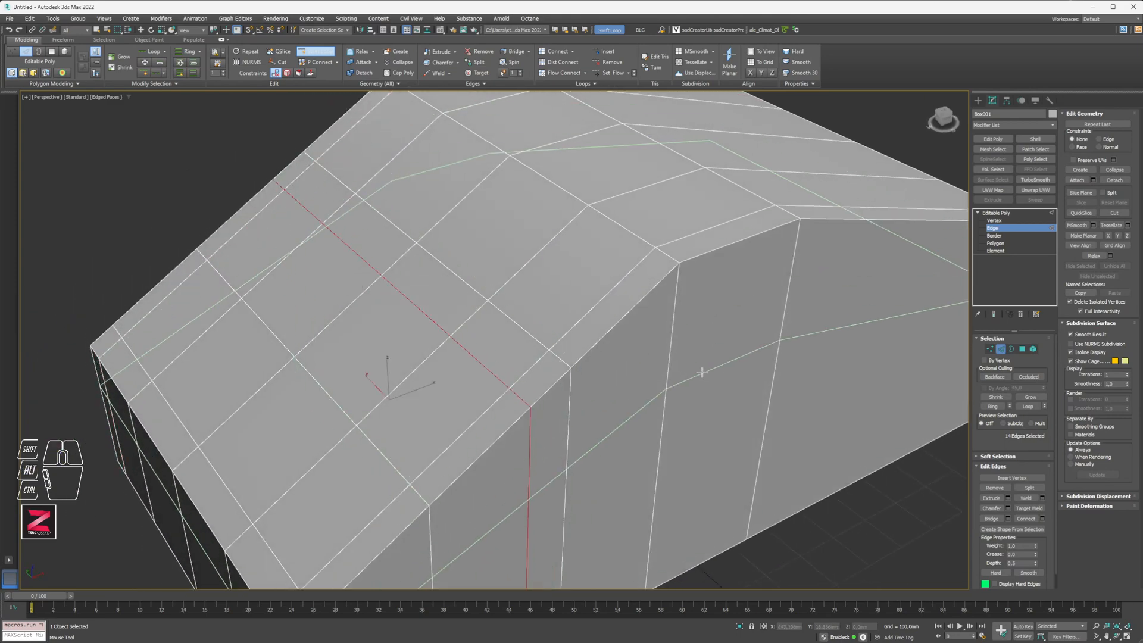
alt+middle_drag(701, 373, 560, 363)
key(w)
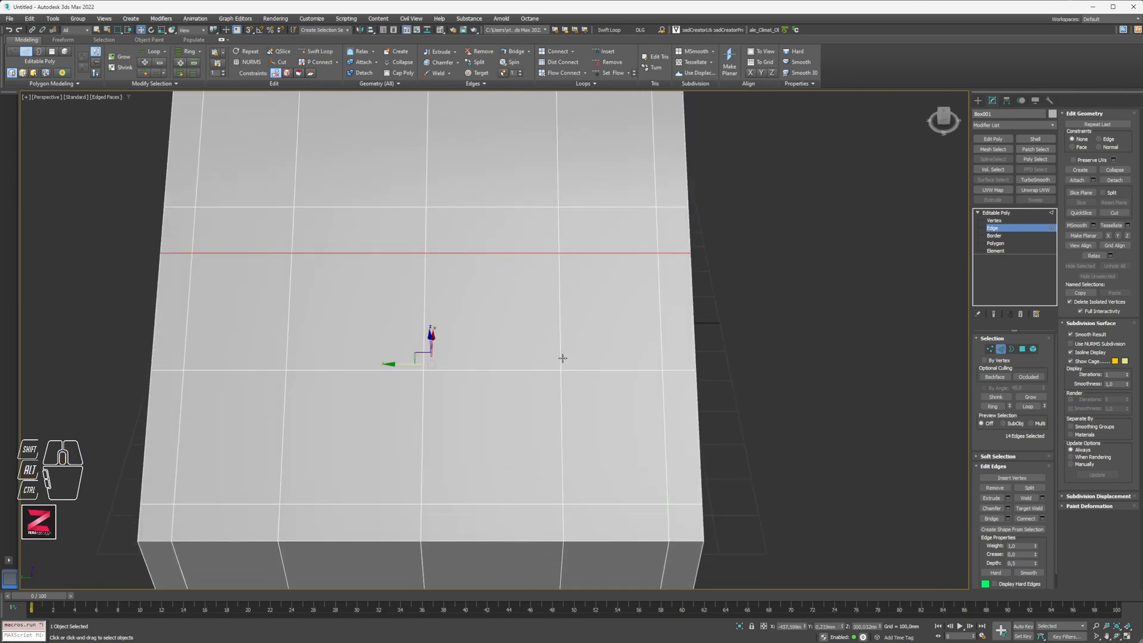
alt+middle_drag(528, 367, 471, 350)
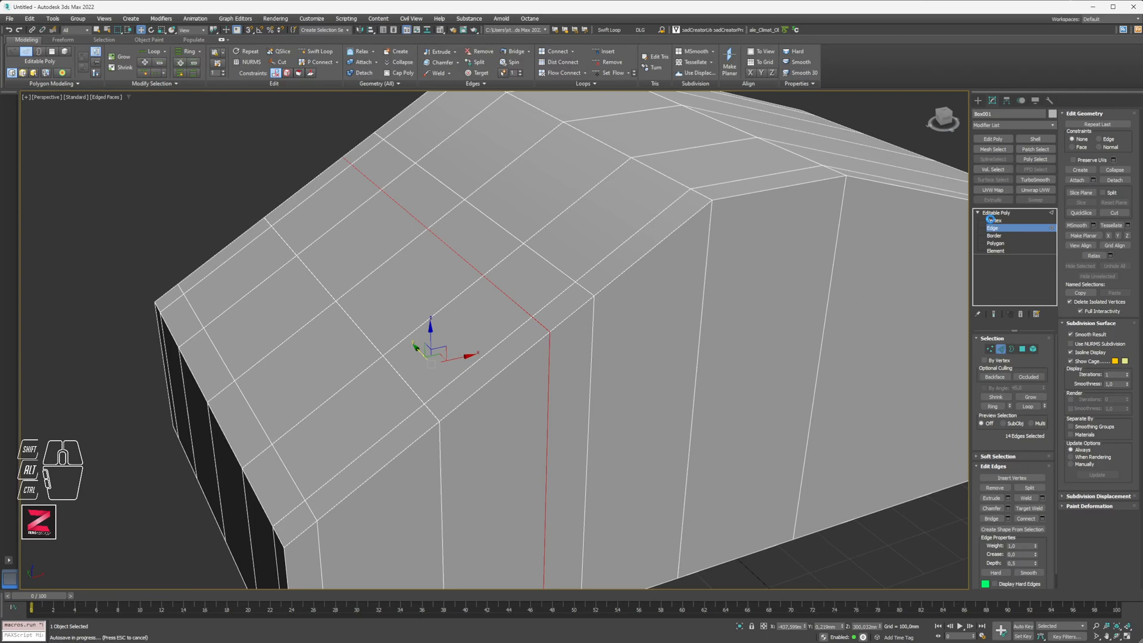
- Exit edge sub-object level and show the whole box in a shaded top view with edged faces
click(1005, 230)
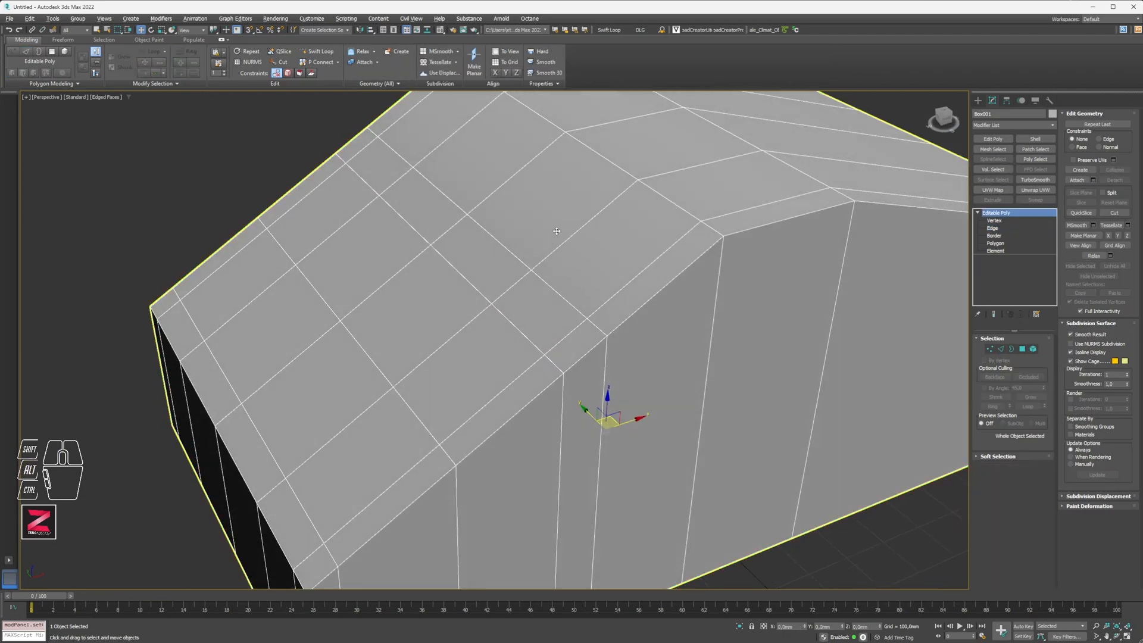
key(t)
scroll(466, 213, up, 4)
scroll(466, 219, down, 5)
key(F3)
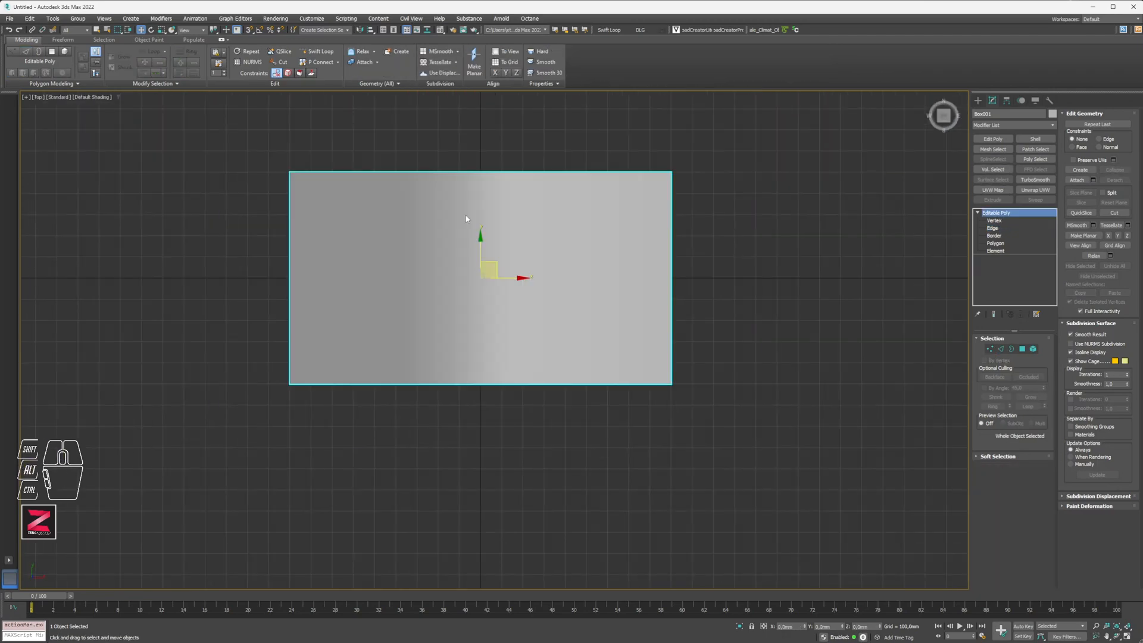
middle_drag(461, 210, 457, 238)
key(F4)
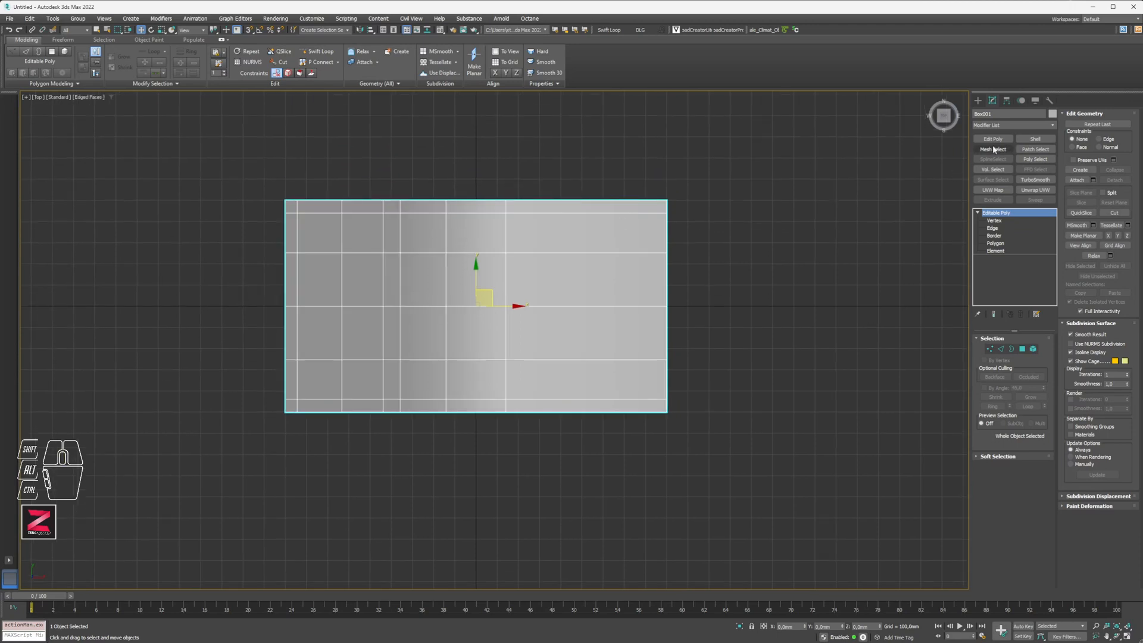
- With snapping turned on, draw a circle spline of about 505 mm radius centred on a loop-crossing vertex on the front slope
click(977, 101)
click(989, 115)
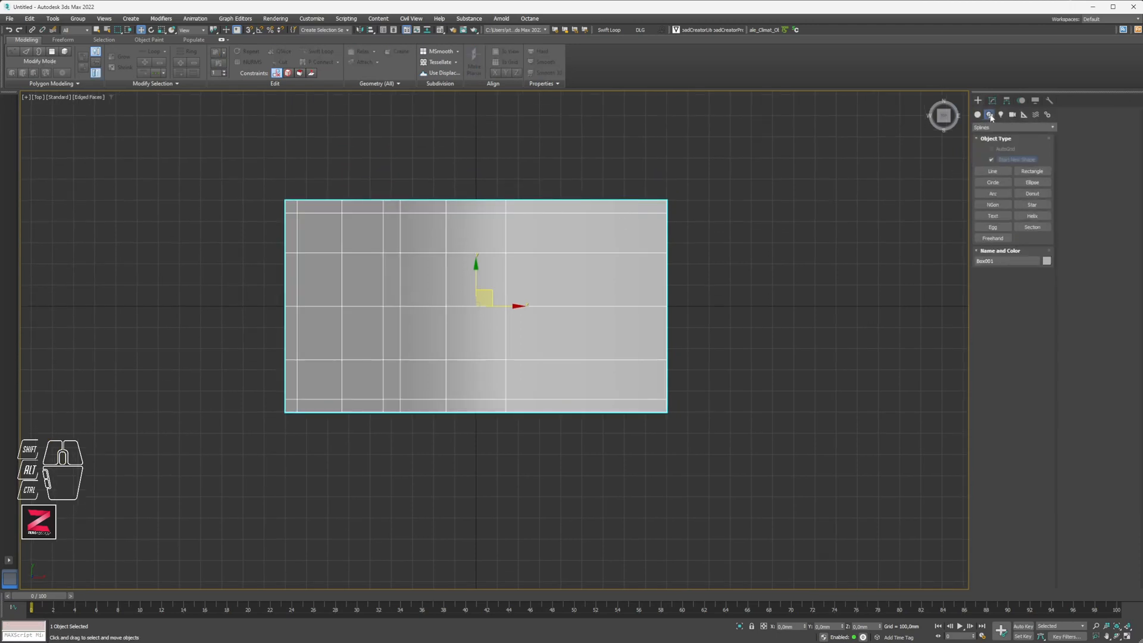
click(992, 182)
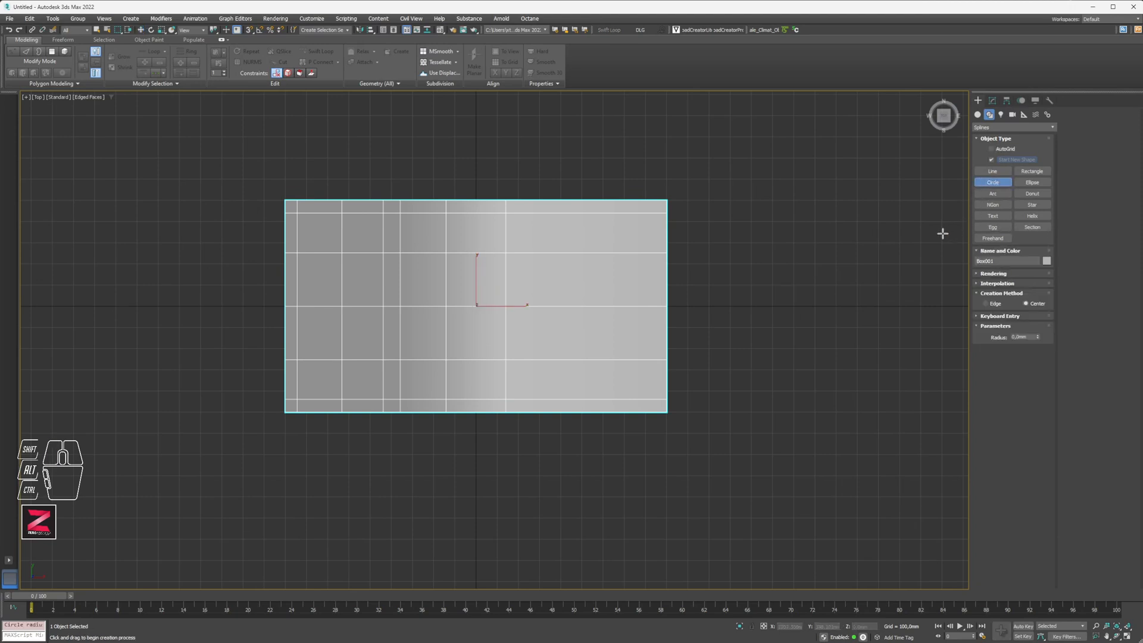
click(247, 30)
right_click(248, 31)
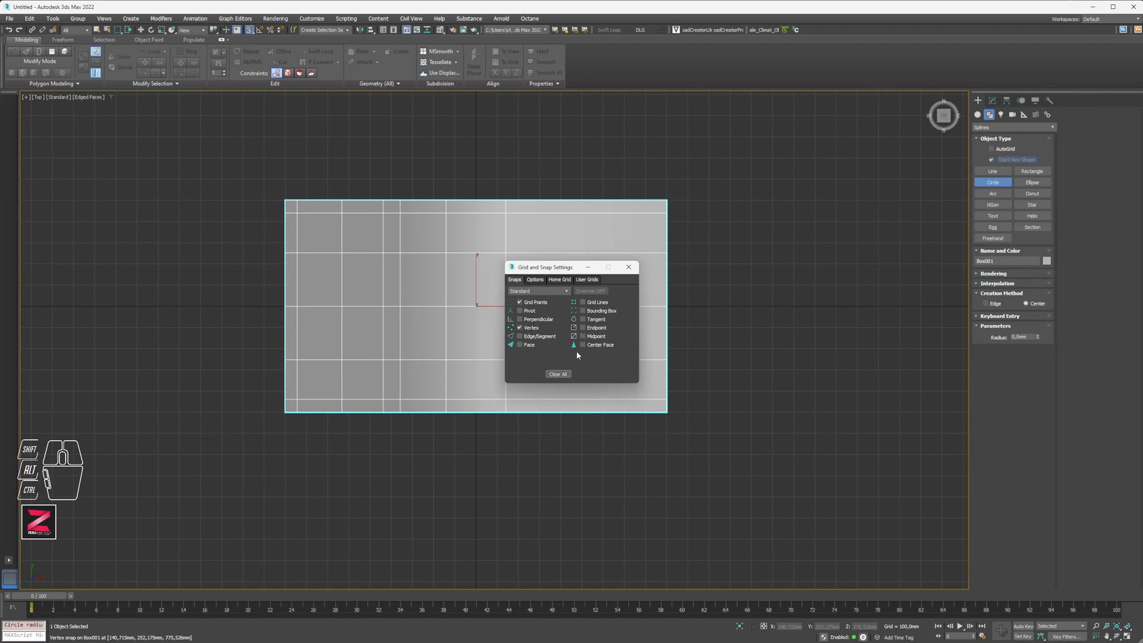
click(628, 267)
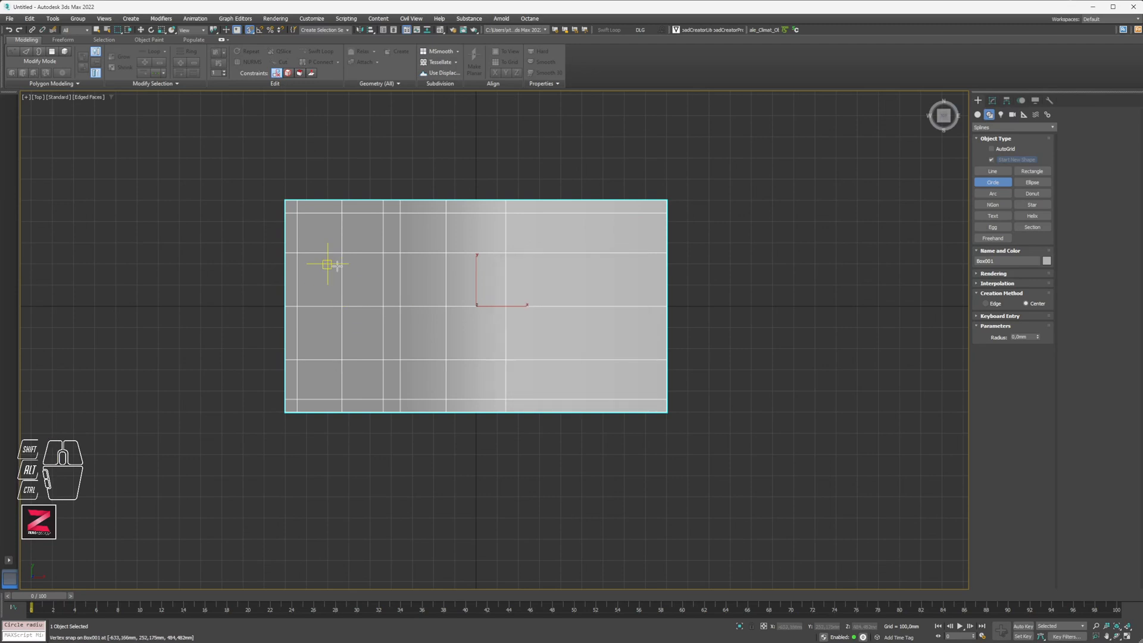
scroll(341, 252, up, 4)
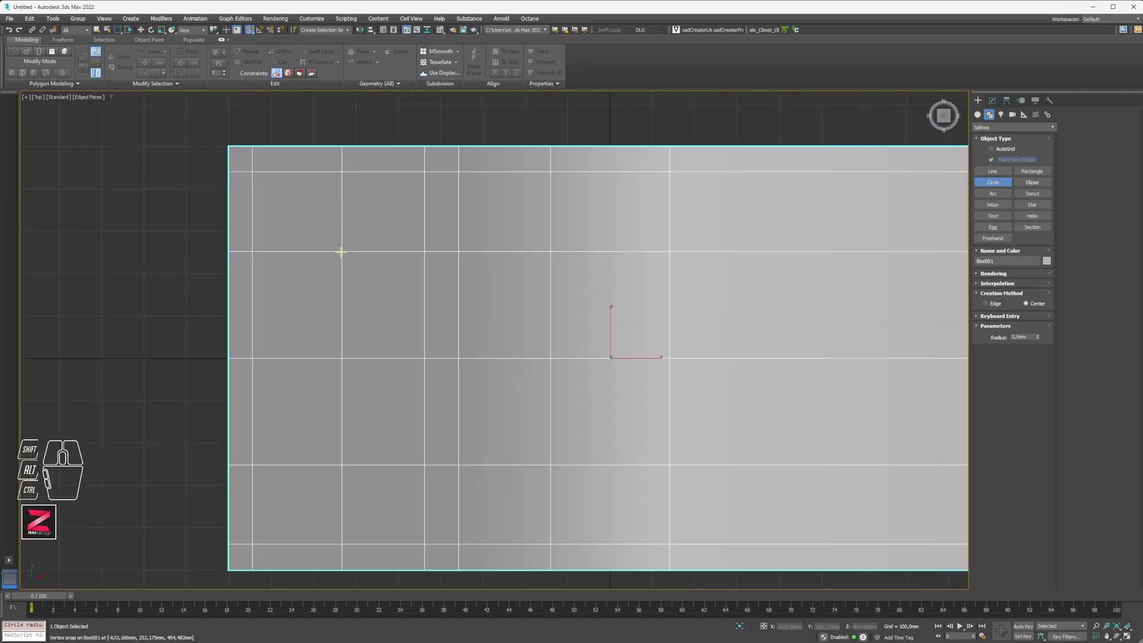
drag(341, 253, 551, 251)
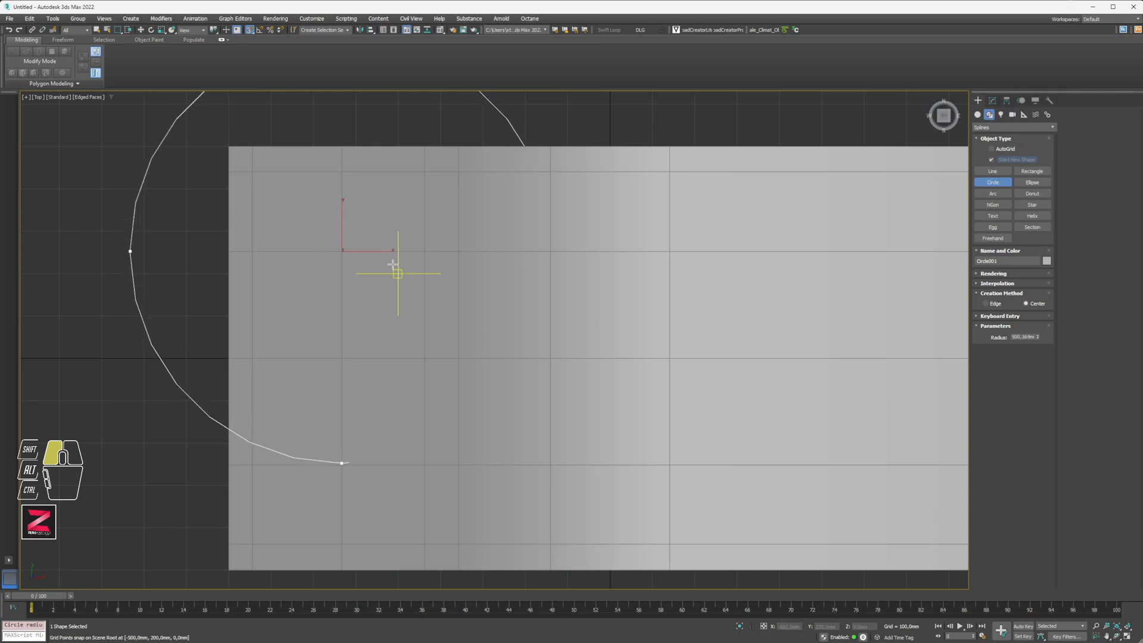
drag(393, 264, 396, 275)
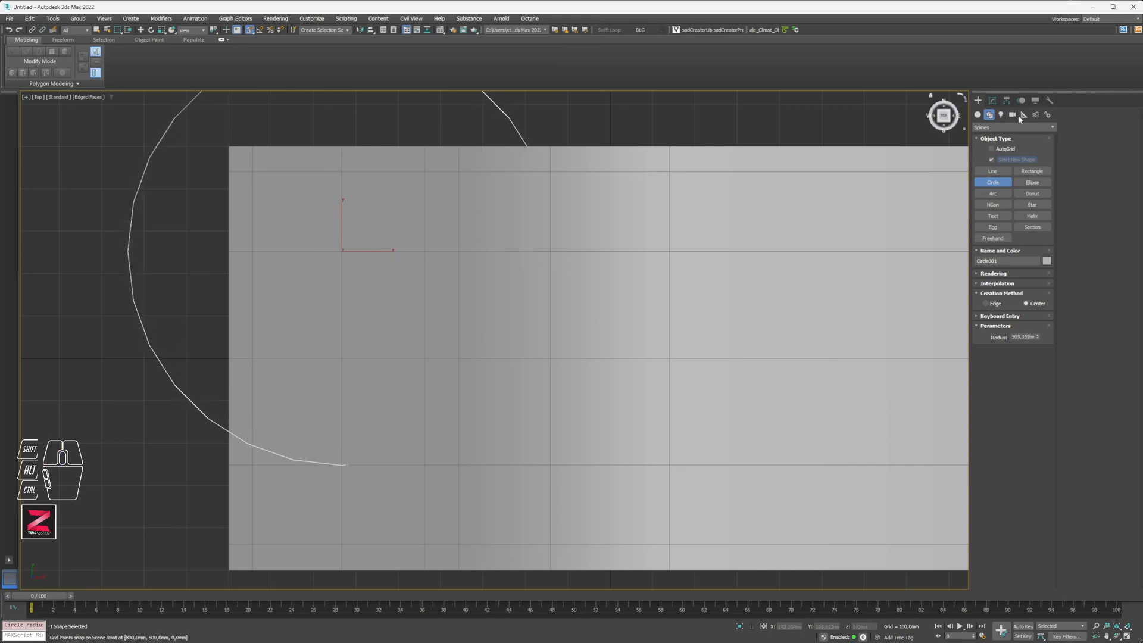
- Set the circle's interpolation steps to 1 to make it an octagon
click(992, 100)
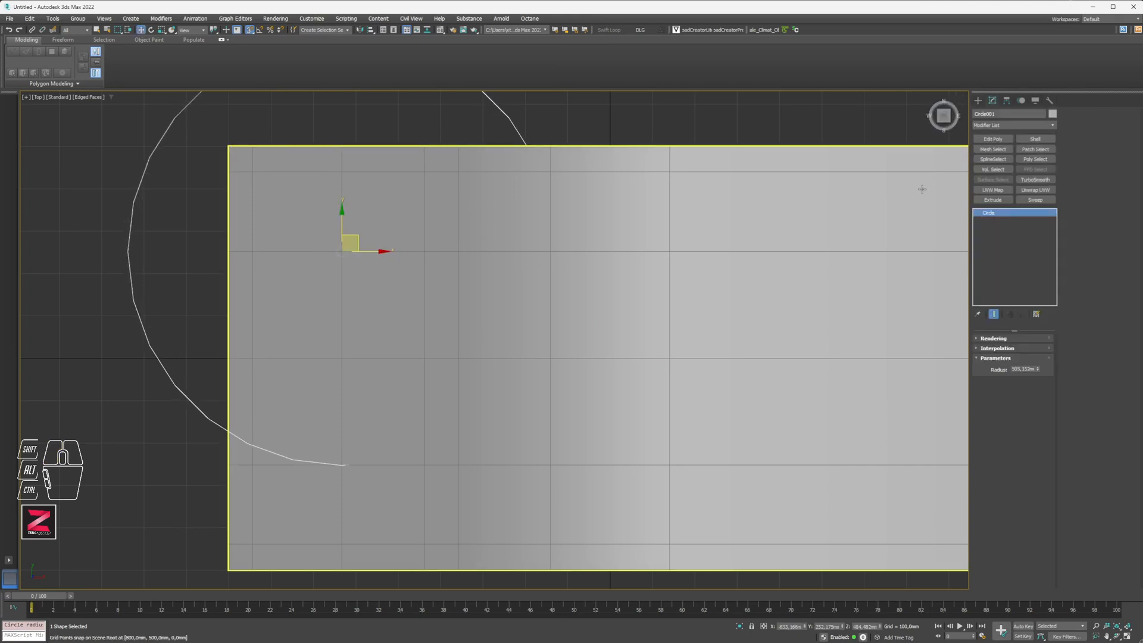
click(998, 348)
click(1006, 367)
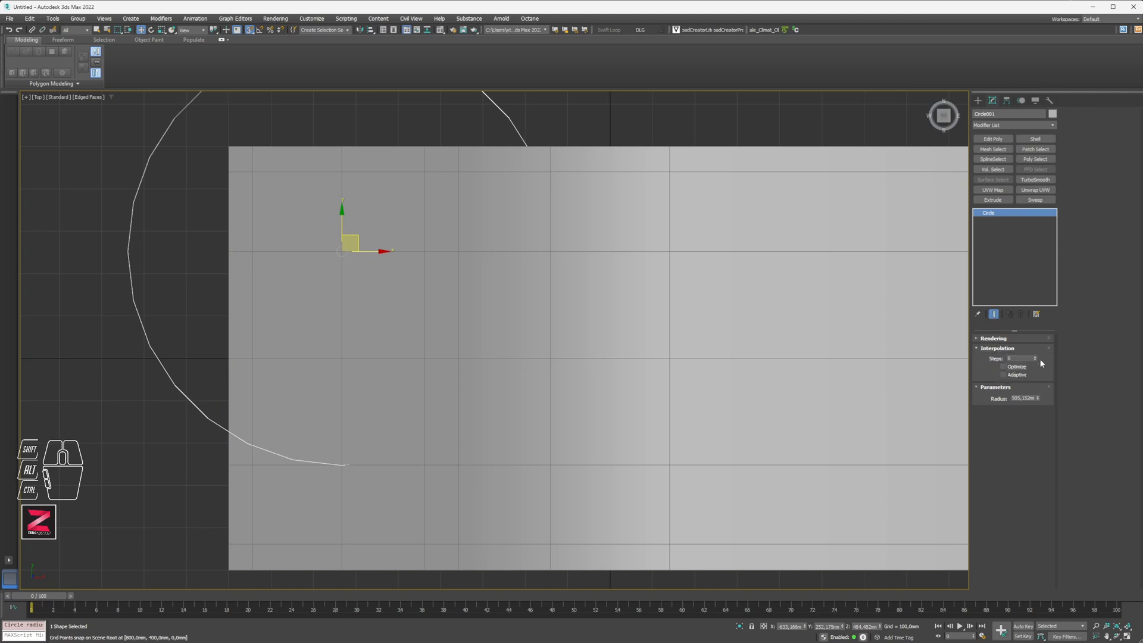
drag(1035, 360, 1037, 379)
click(1035, 357)
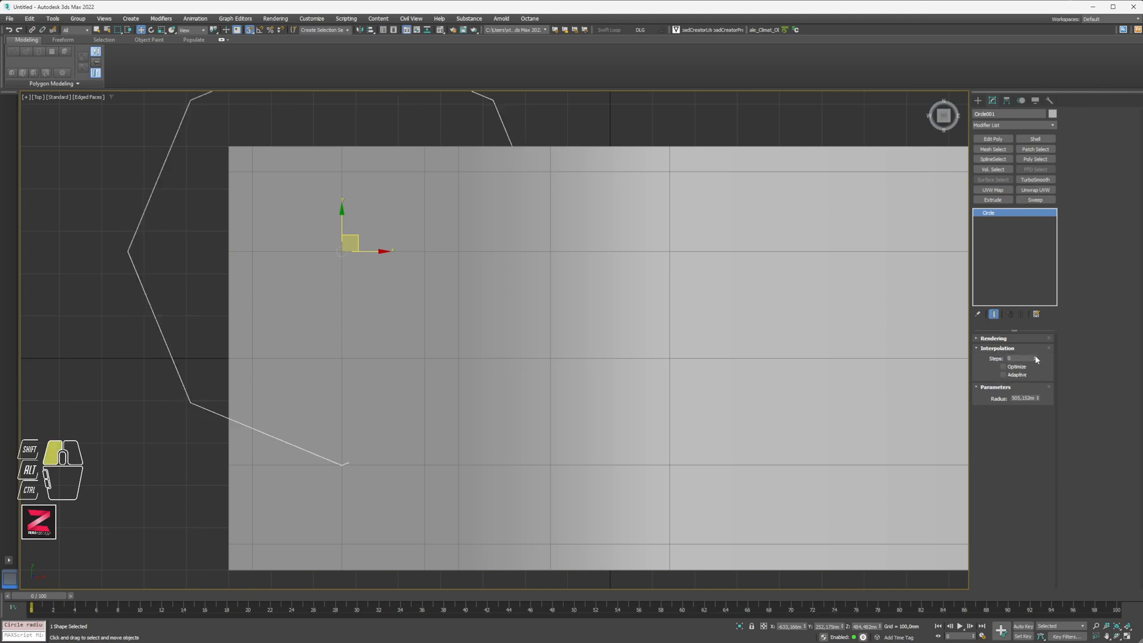
- Switch the top view to wireframe and set the circle's radius to 120 mm
scroll(594, 339, down, 2)
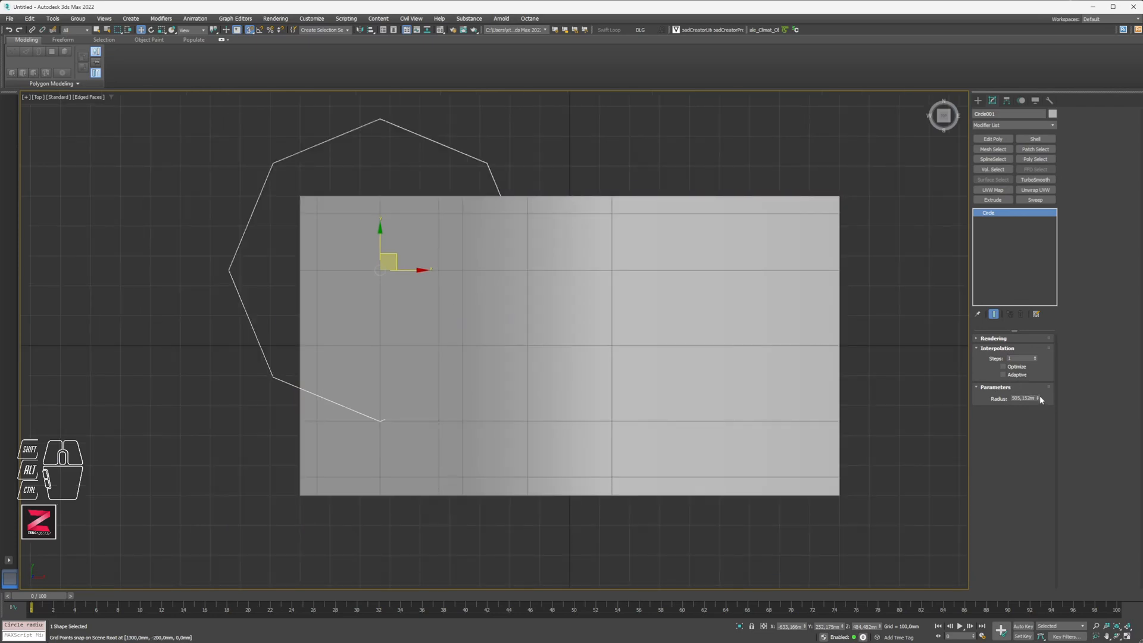
mouse_move(1039, 398)
mouse_down()
mouse_move(1041, 428)
mouse_move(1039, 405)
mouse_up()
key(F3)
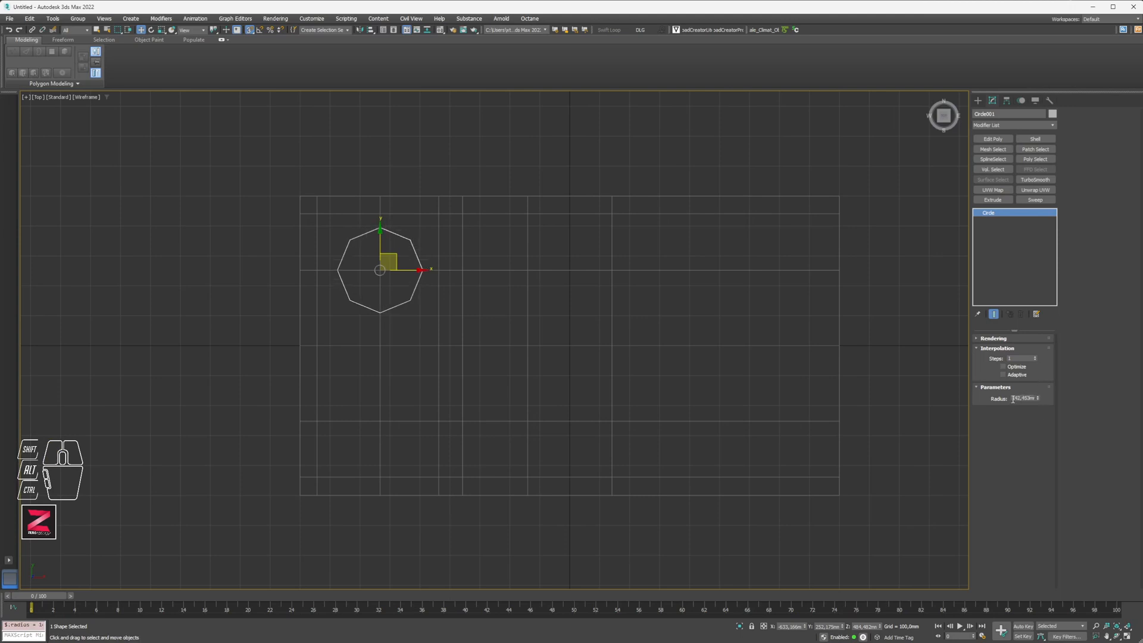
click(1019, 398)
drag(1035, 397, 951, 401)
key(BackSpace)
text(120)
key(Return)
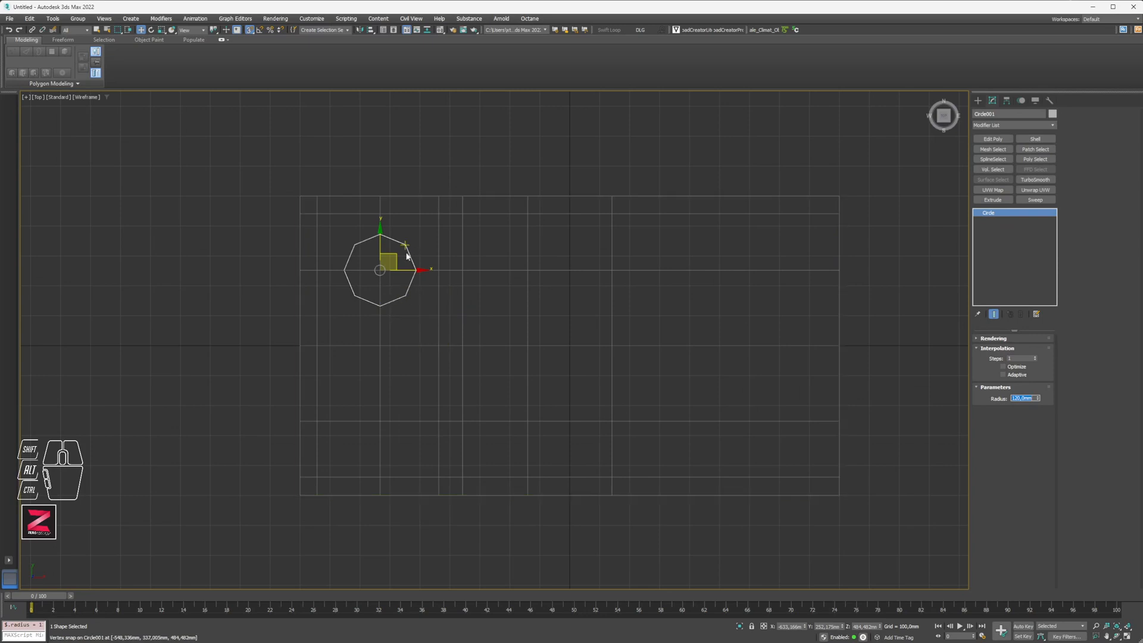
- Clone the octagonal circle as one independent copy along Y, snapped to the loop crossing on the other side of the slope
scroll(386, 259, up, 2)
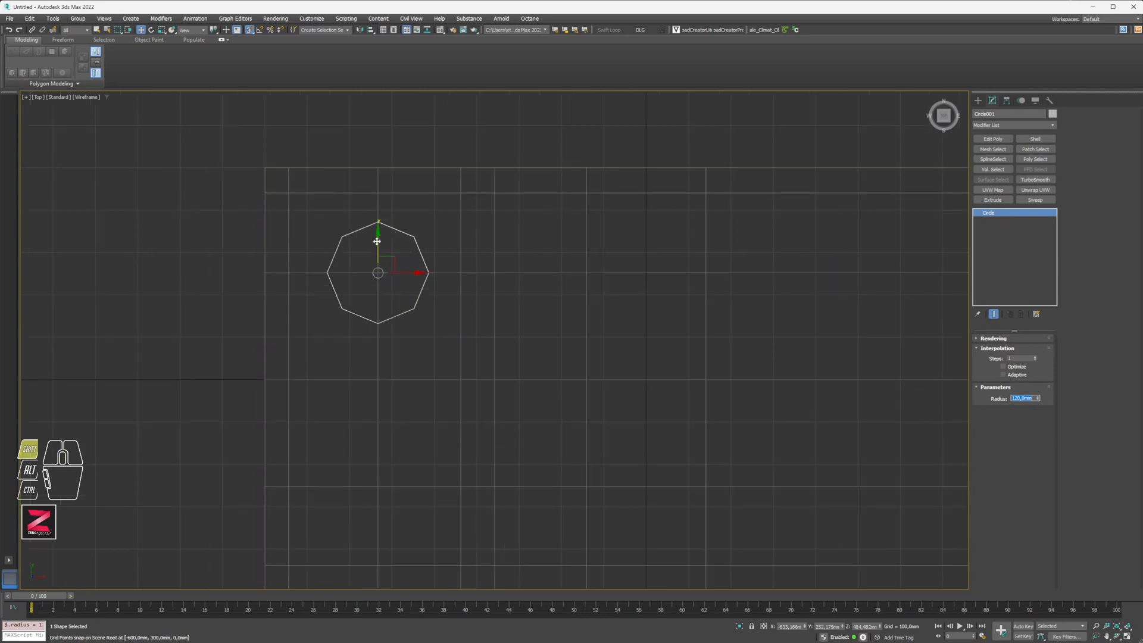
shift+drag(381, 265, 379, 480)
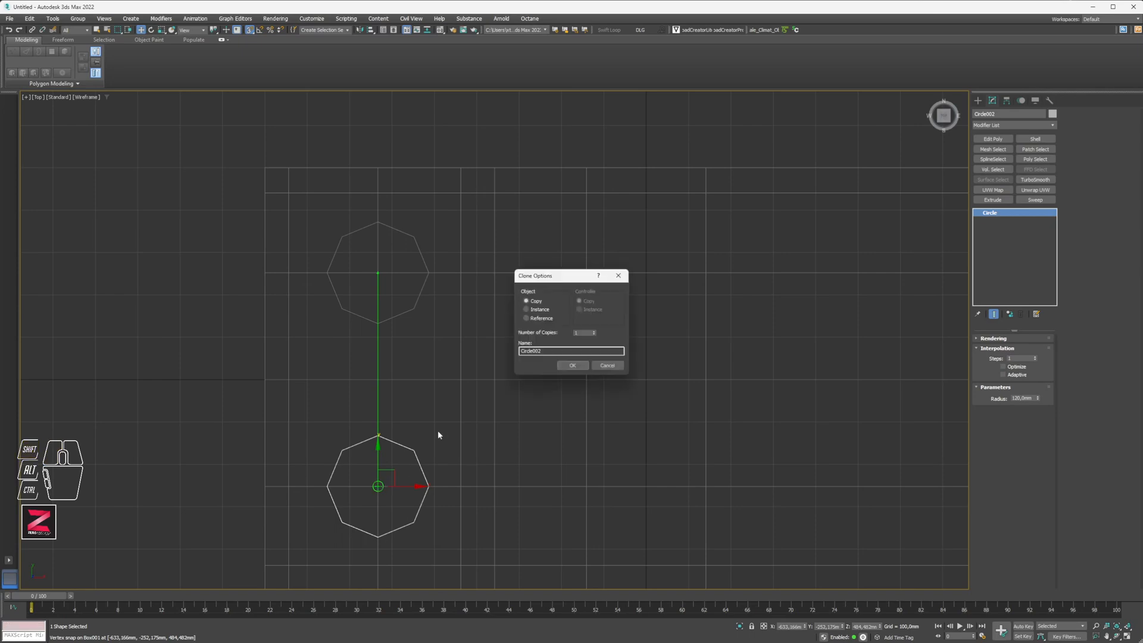
click(572, 366)
- Select both circles, turn snapping off, and raise them above the slope to about Z 764 mm in the perspective view
mouse_move(472, 403)
alt+middle_down()
mouse_move(498, 388)
mouse_move(504, 366)
alt+middle_up()
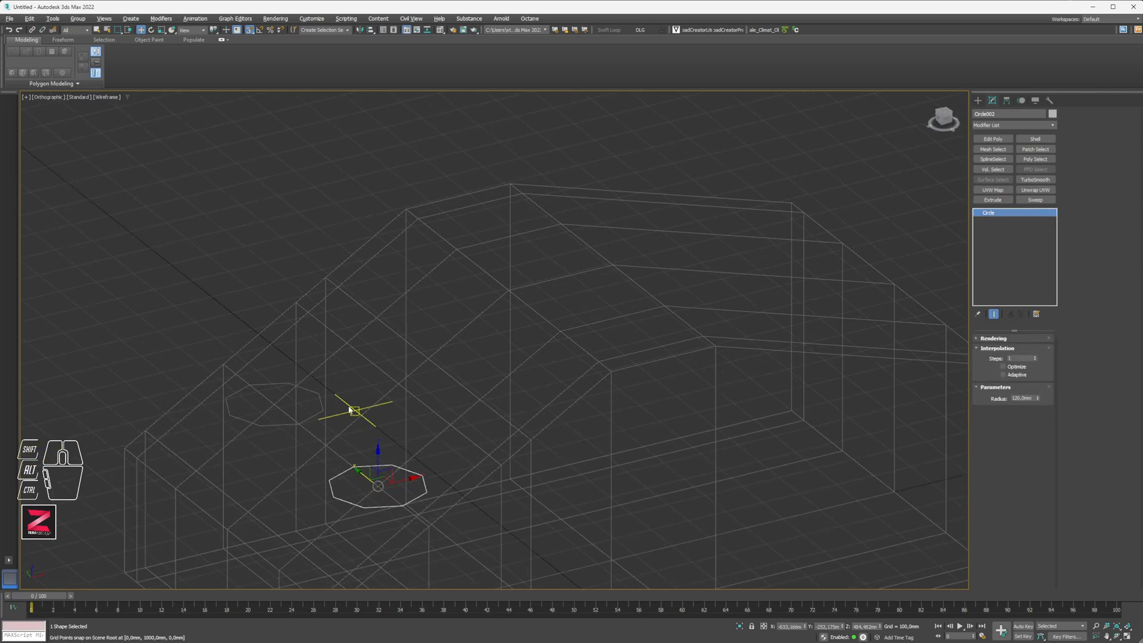
ctrl+click(320, 413)
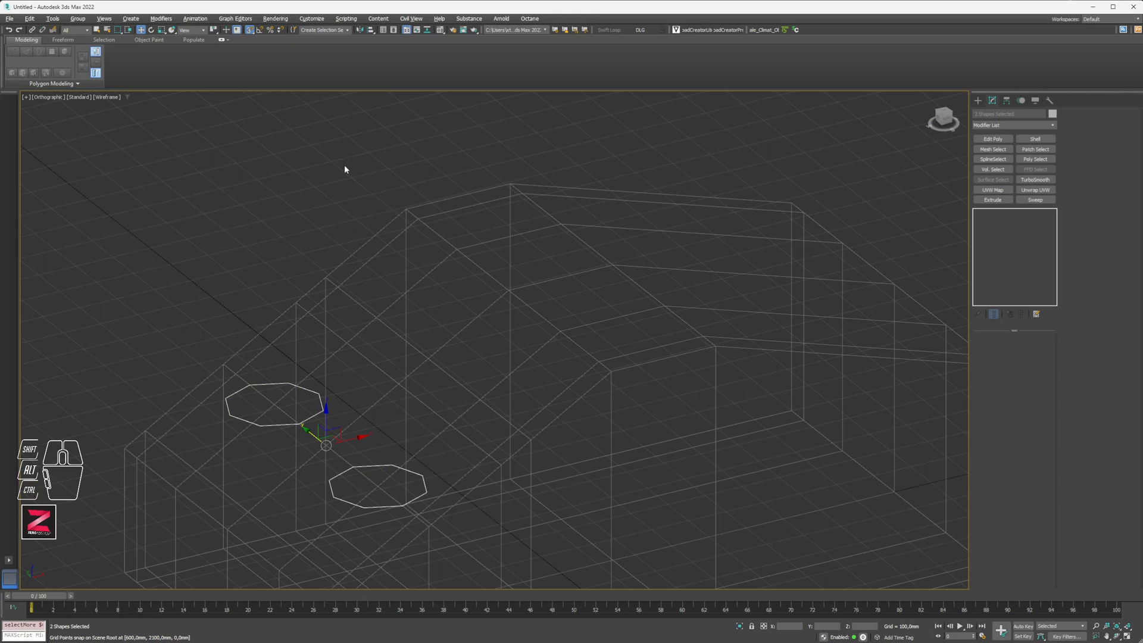
key(s)
key(alt+w)
key(alt+w)
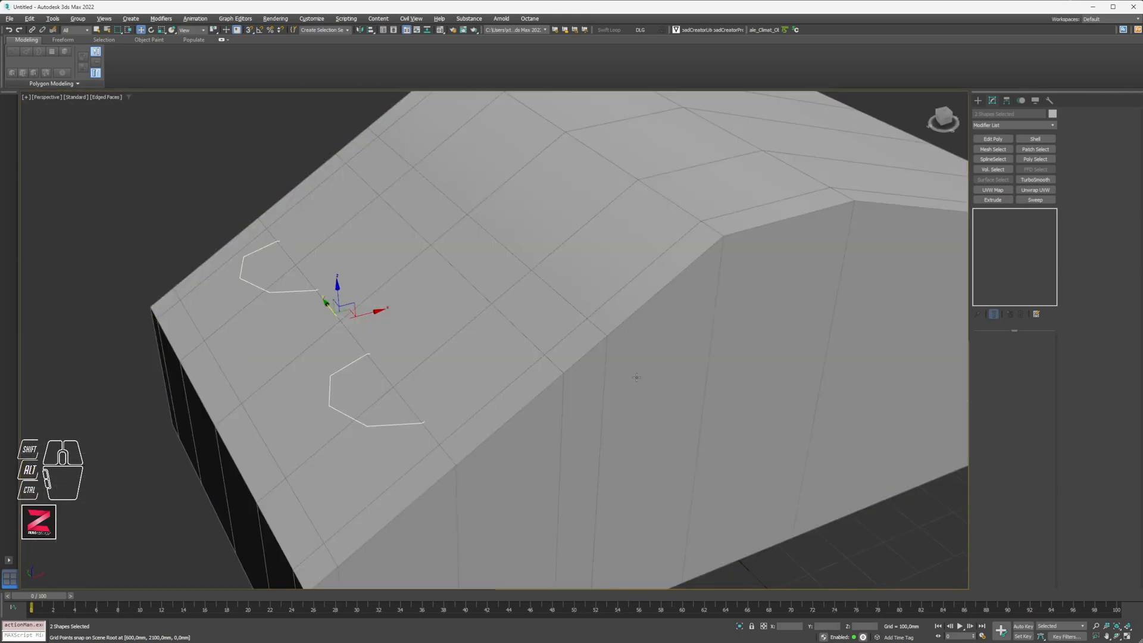
scroll(353, 266, down, 4)
scroll(353, 267, up, 3)
drag(353, 267, 347, 179)
mouse_move(388, 350)
alt+middle_down()
mouse_move(413, 395)
mouse_move(377, 327)
mouse_move(395, 331)
alt+middle_up()
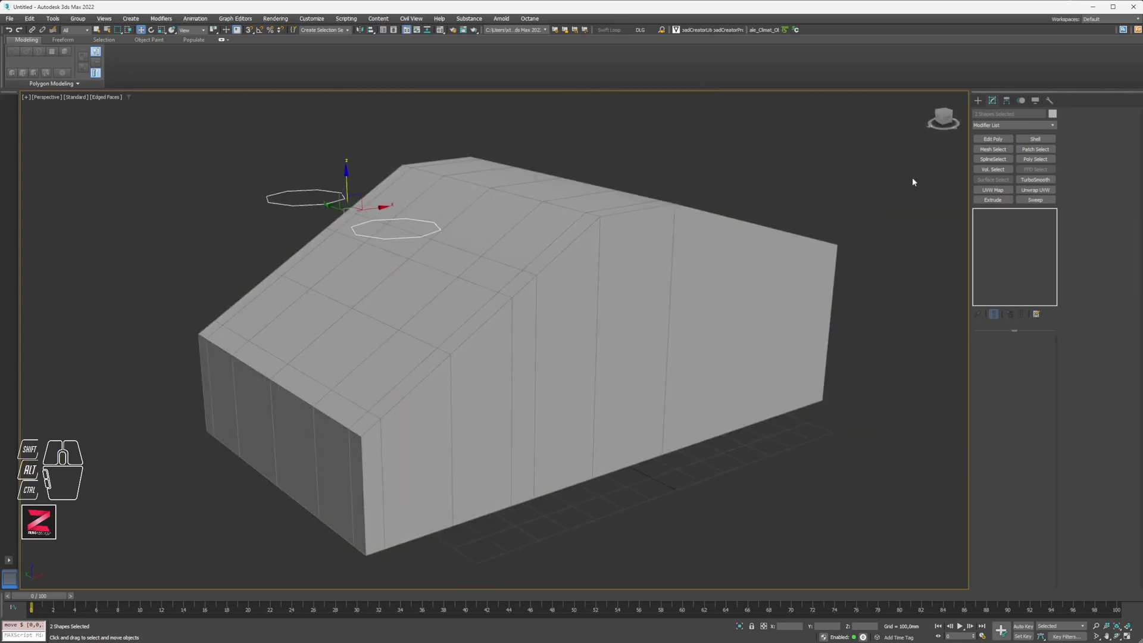
- Select the box and turn it into a ShapeMerge compound object
click(523, 254)
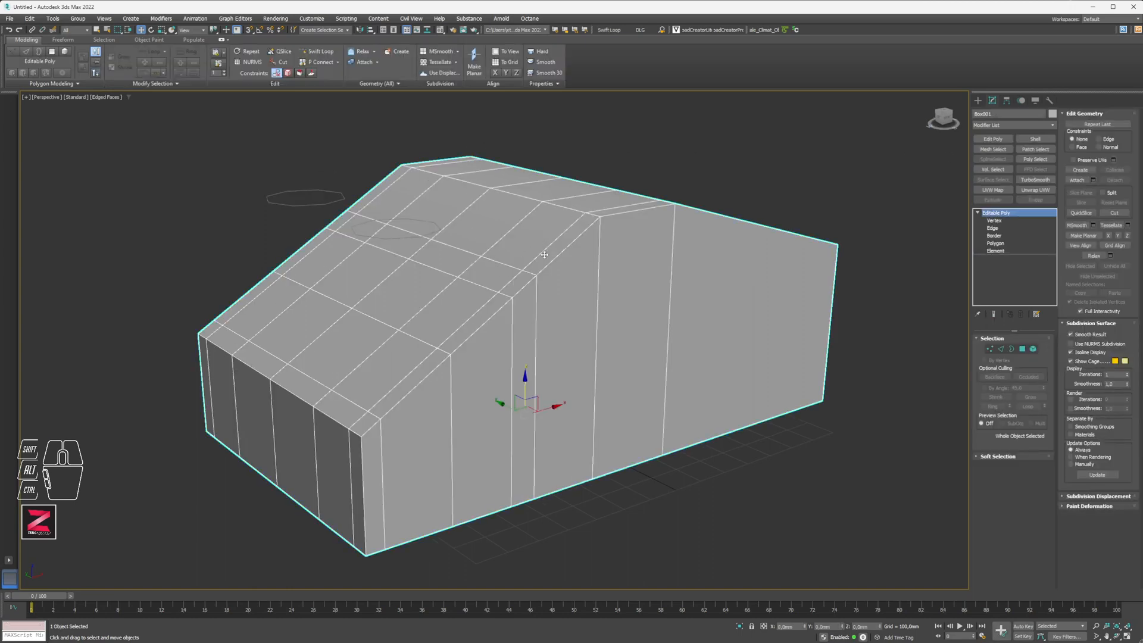
click(977, 100)
click(989, 114)
click(977, 114)
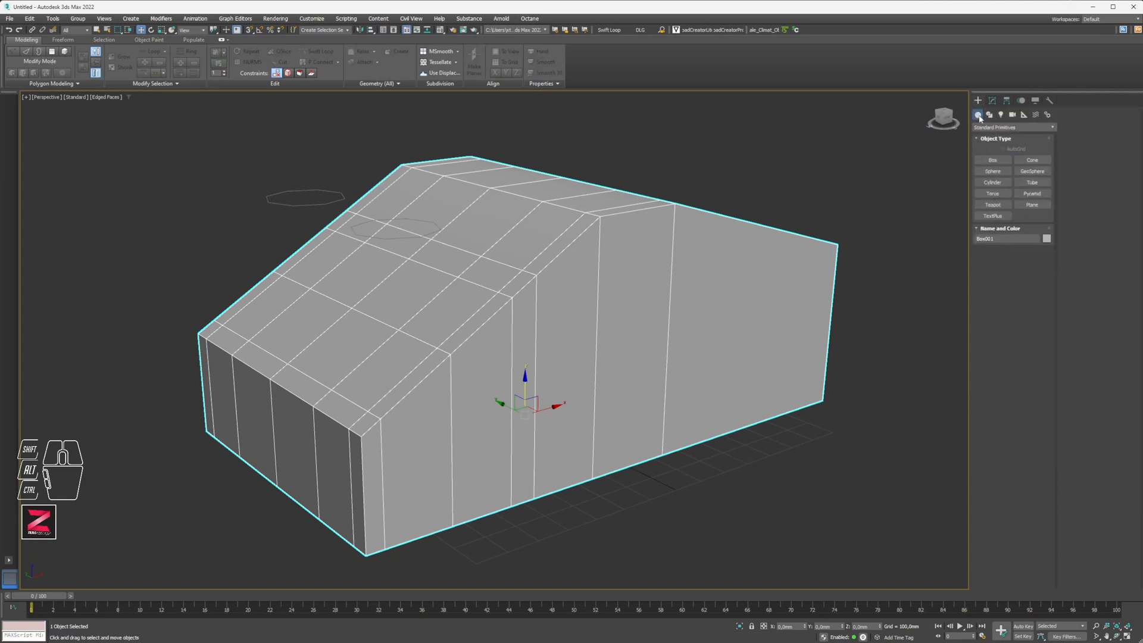
drag(985, 126, 1001, 153)
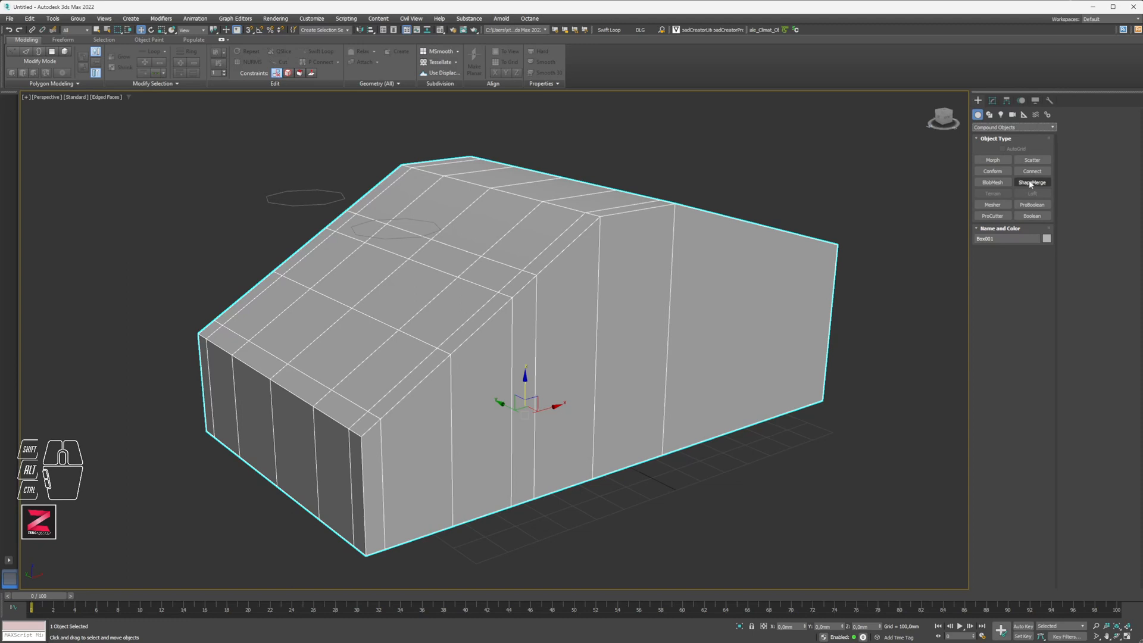
click(1031, 183)
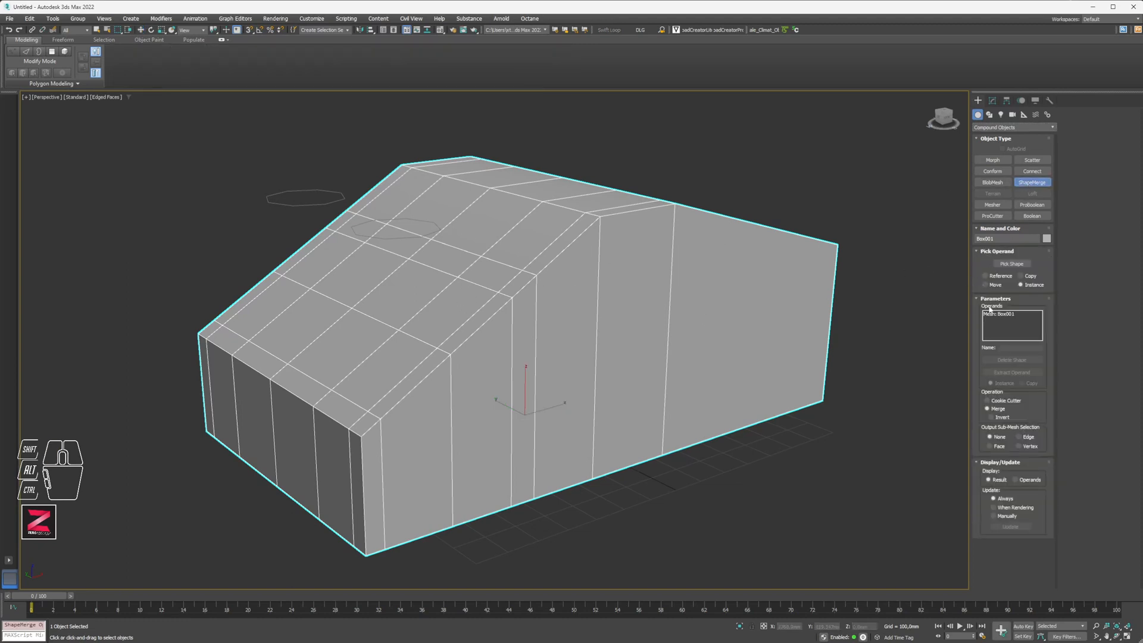
- Pick both raised circles as instance shapes to merge their outlines into the sloped face, and open the ShapeMerge object for modification
click(1007, 266)
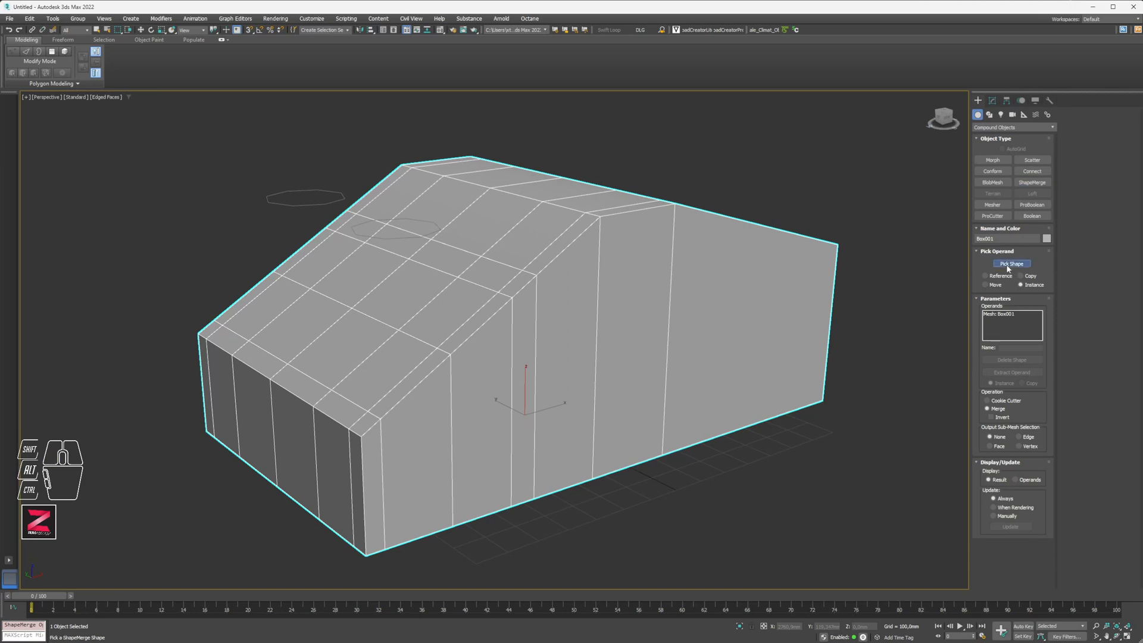
click(307, 205)
click(370, 236)
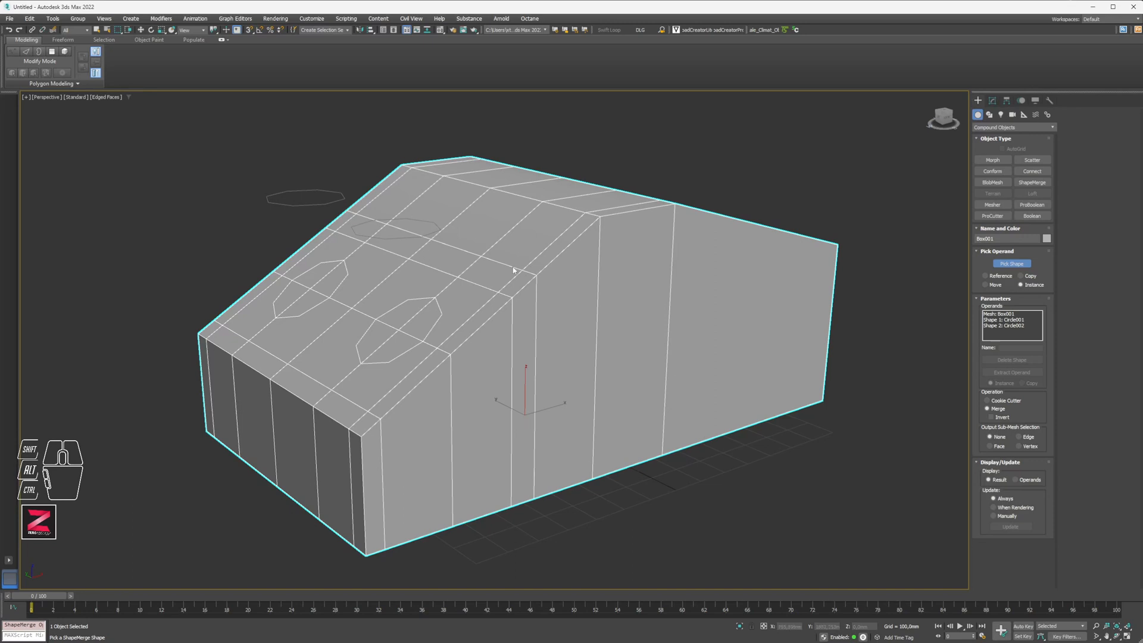
click(1012, 264)
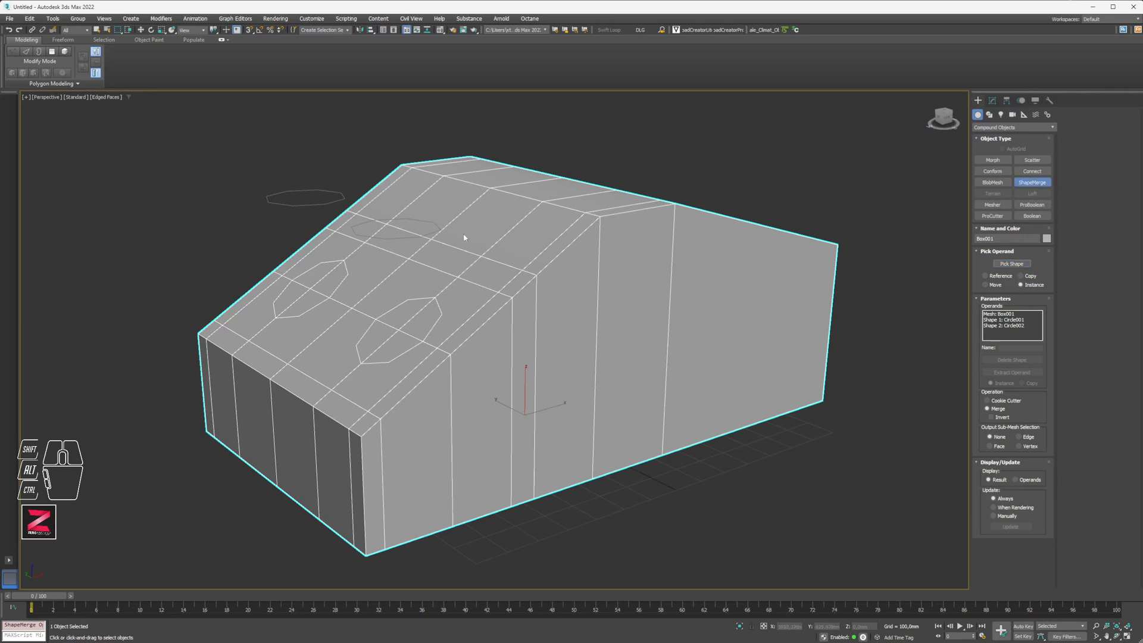
alt+middle_drag(465, 237, 372, 242)
click(991, 100)
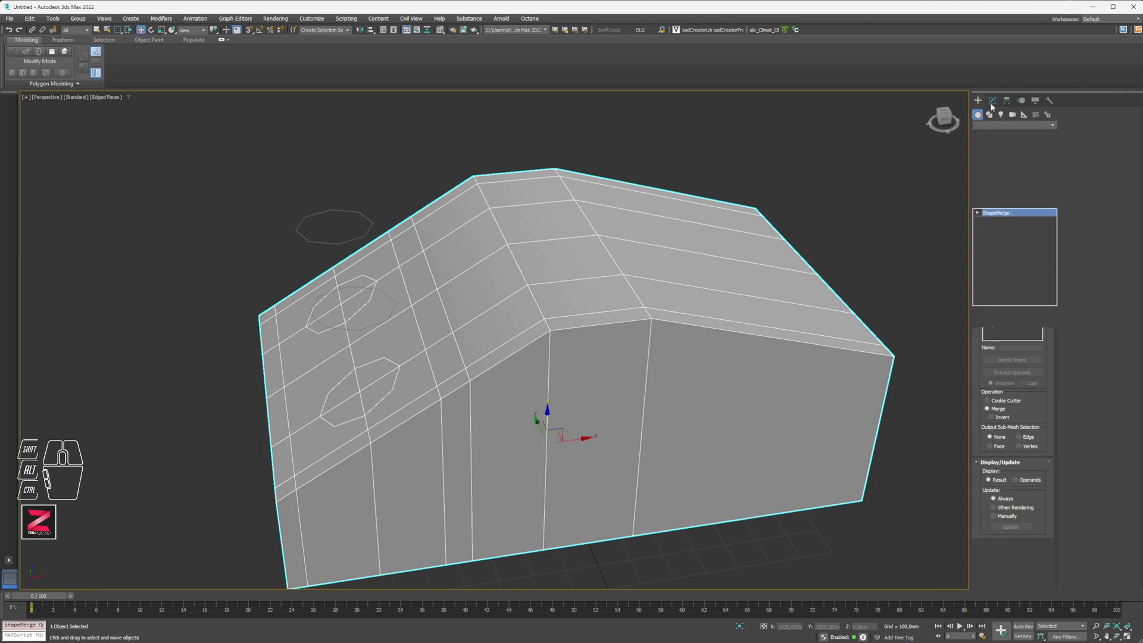
- Select the farther circle and set the reference coordinate system to Local to examine the direction of its Z axis
click(332, 241)
alt+middle_drag(332, 241, 347, 194)
scroll(332, 213, up, 4)
scroll(333, 212, down, 5)
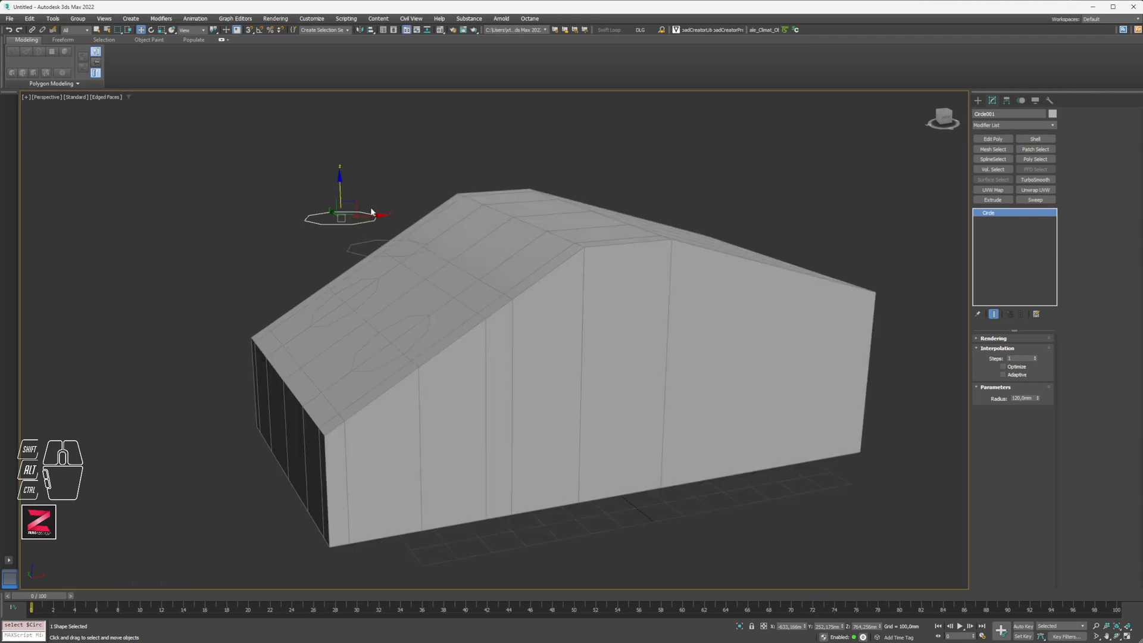
scroll(347, 222, up, 3)
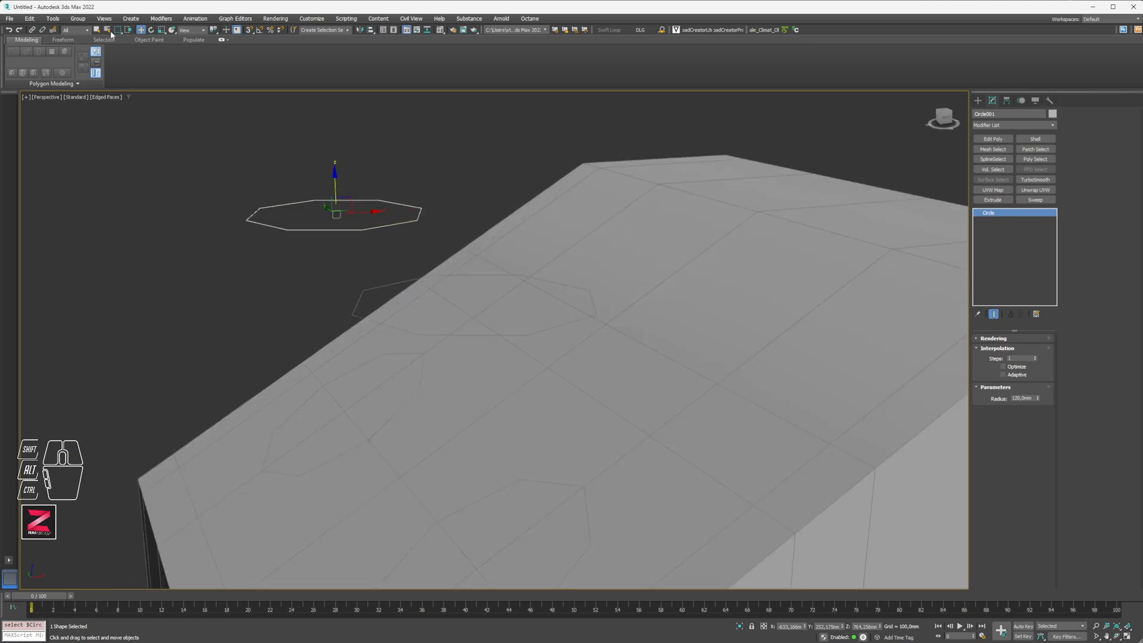
click(194, 31)
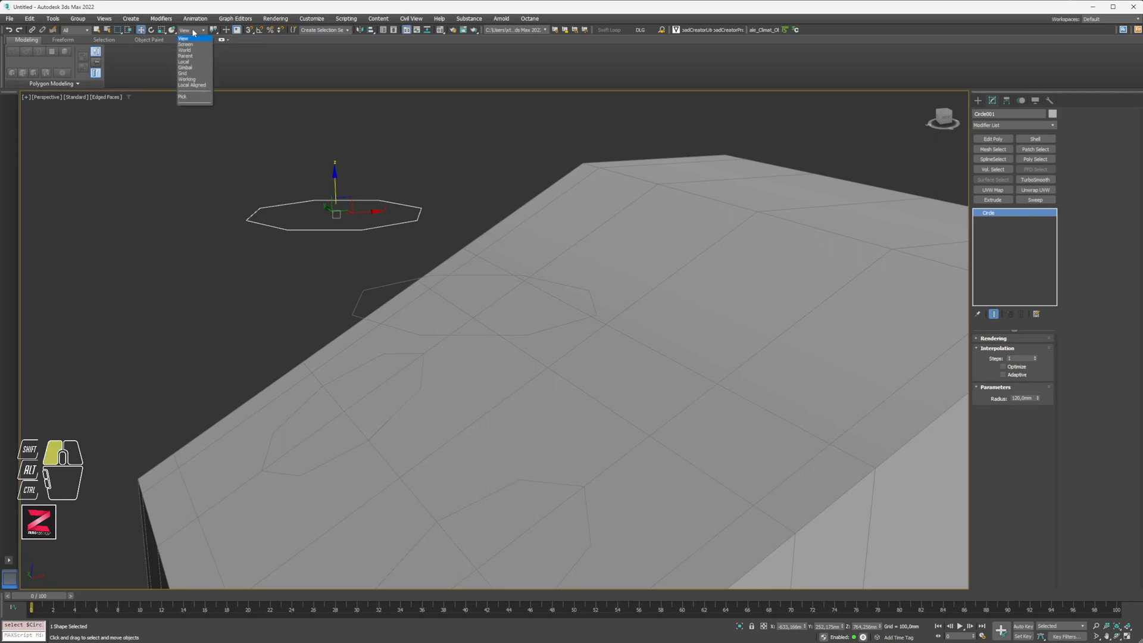
click(188, 62)
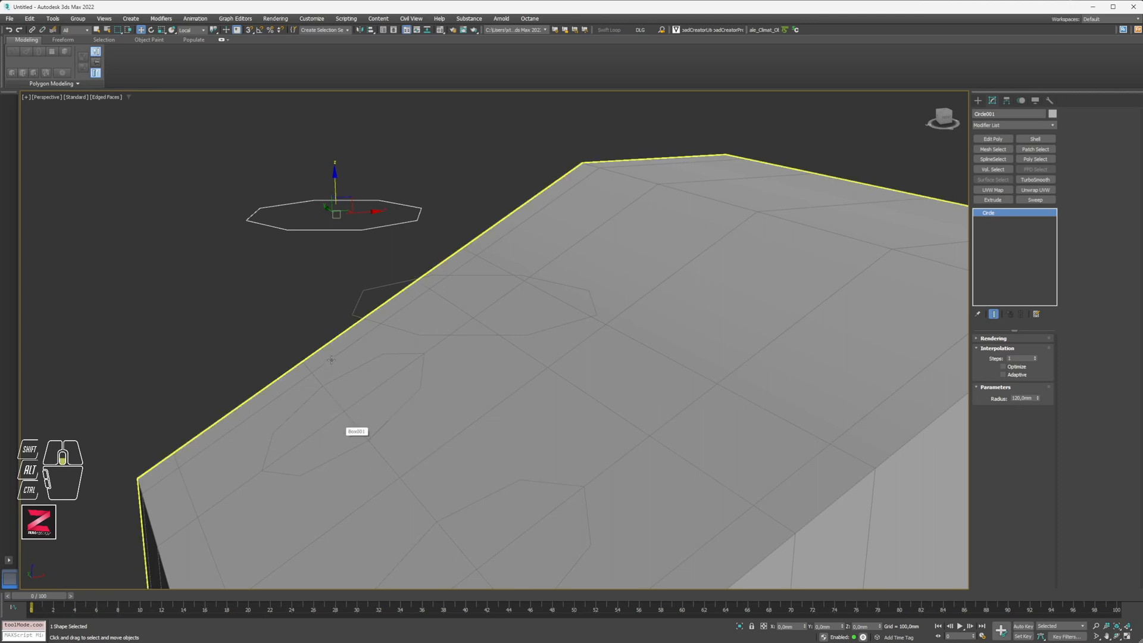
scroll(340, 417, down, 5)
alt+middle_drag(268, 324, 294, 328)
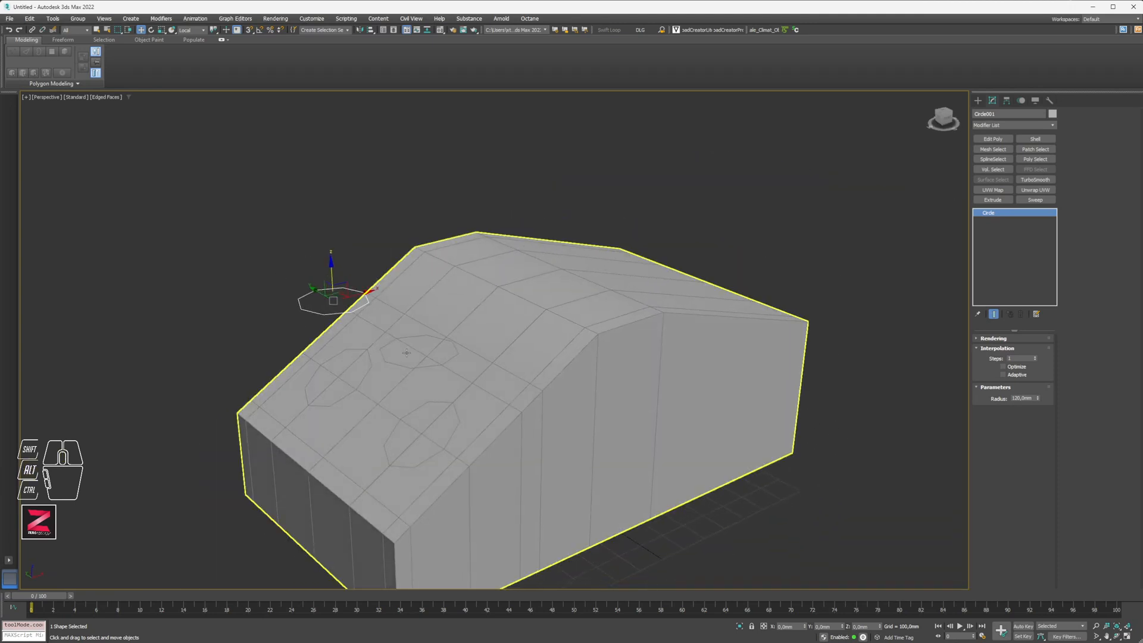
- Add the second circle to the selection, set the reference coordinate system to View, and move both circles vertically below the box
ctrl+click(416, 337)
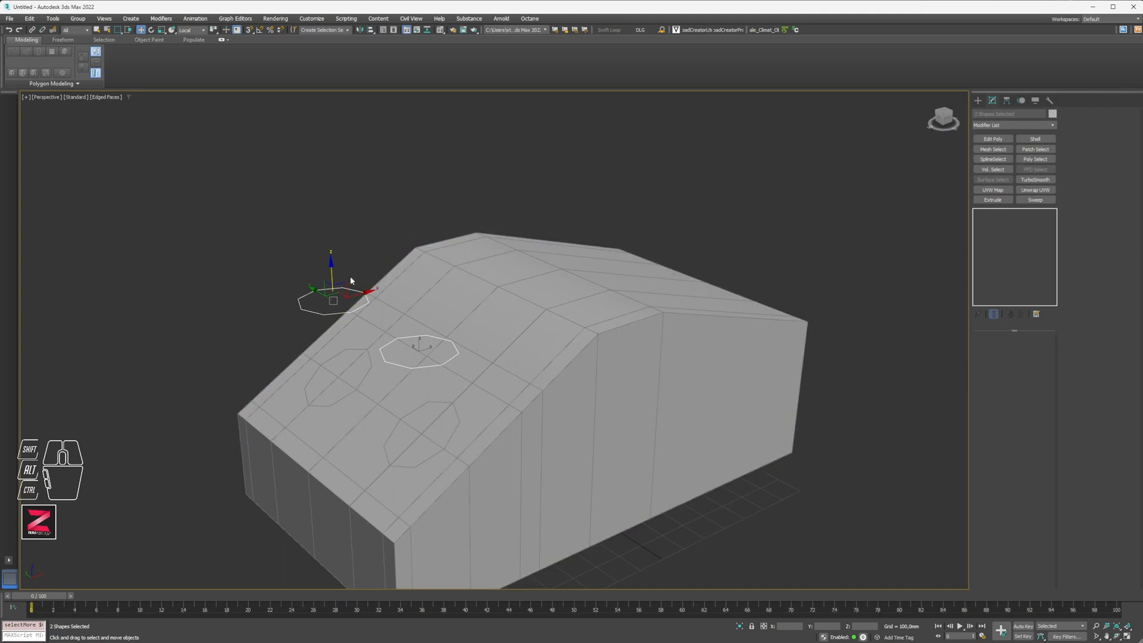
scroll(331, 268, down, 2)
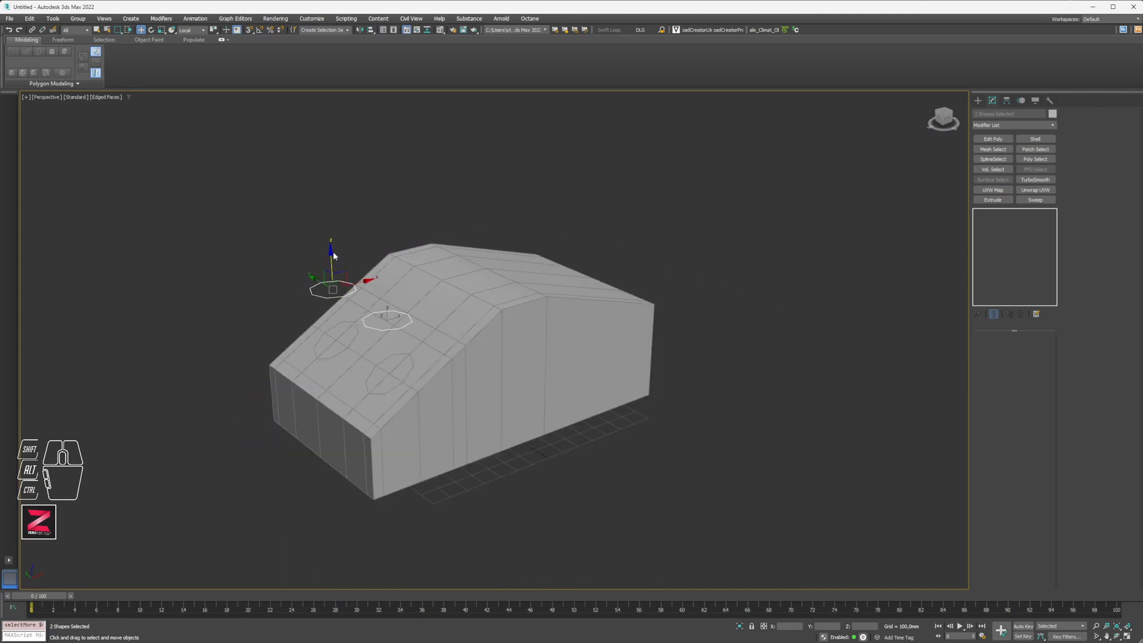
click(191, 30)
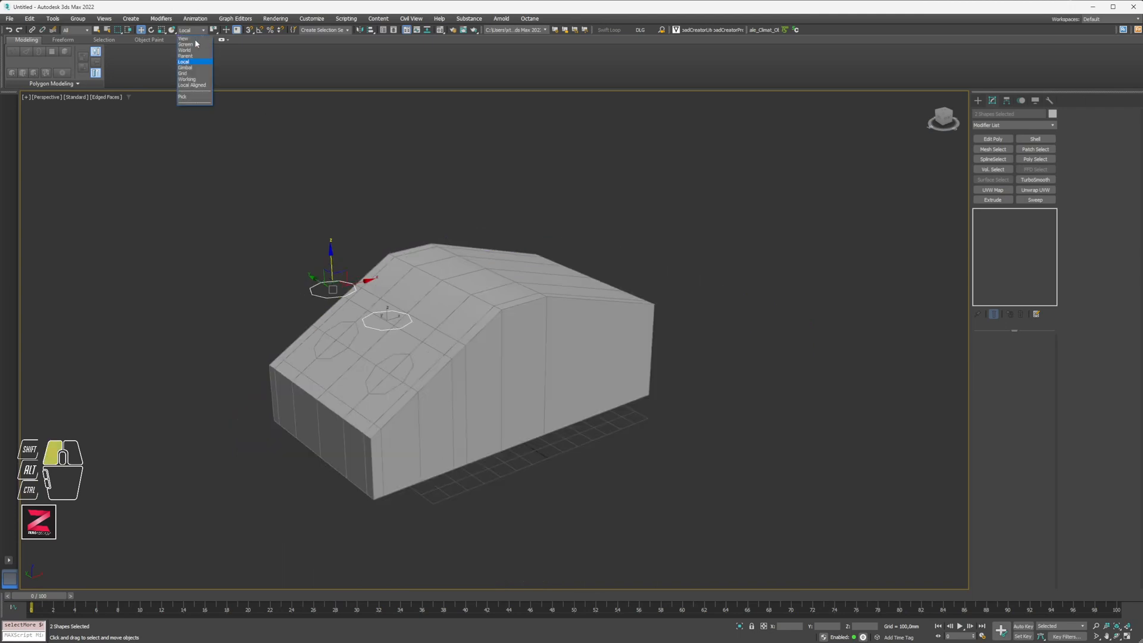
click(196, 39)
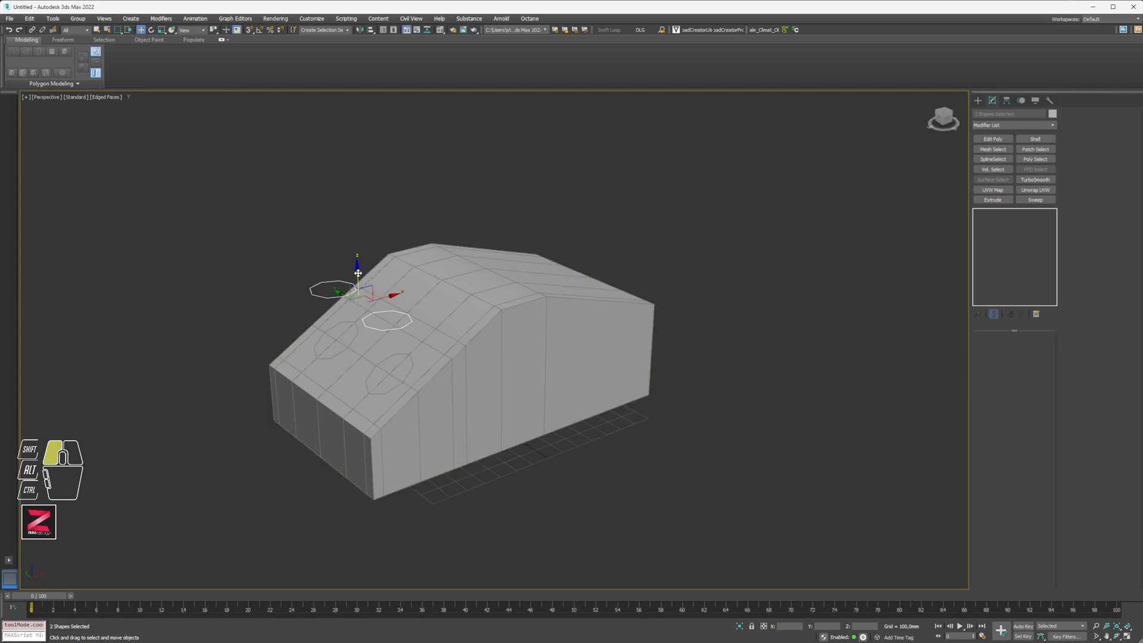
drag(357, 274, 367, 490)
alt+middle_drag(373, 480, 373, 497)
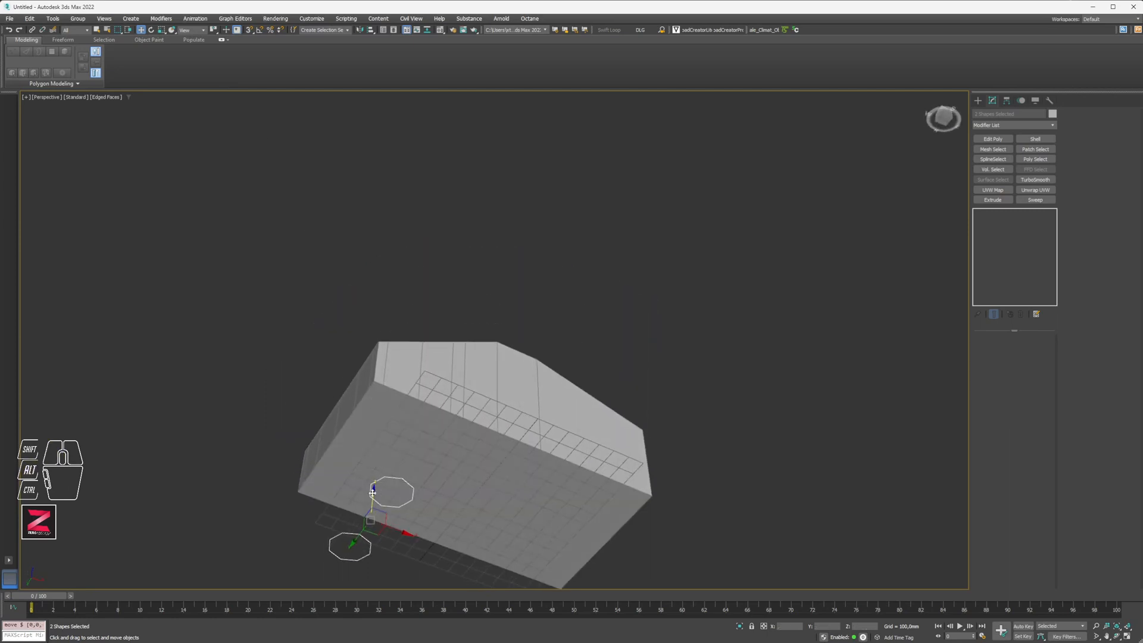
drag(372, 499, 375, 455)
middle_drag(457, 423, 481, 249)
scroll(440, 283, up, 4)
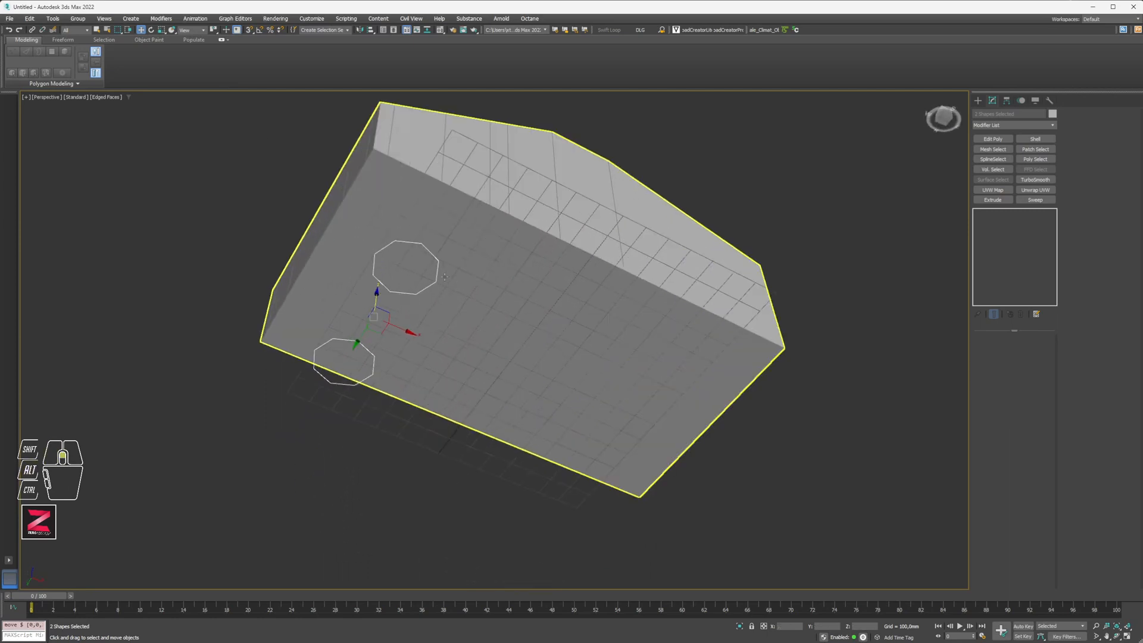
- Try twice to merge a circle lying below the box into its underside with ShapeMerge, deleting the added operand each time
alt+middle_drag(420, 307, 459, 378)
click(655, 289)
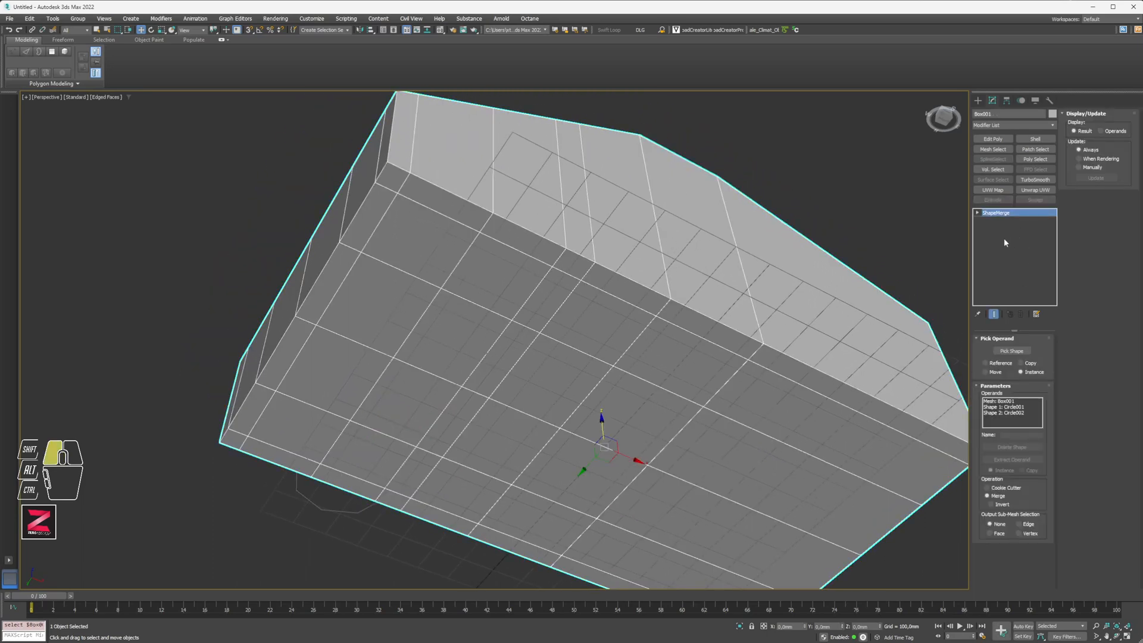
alt+middle_drag(827, 253, 758, 244)
click(1015, 352)
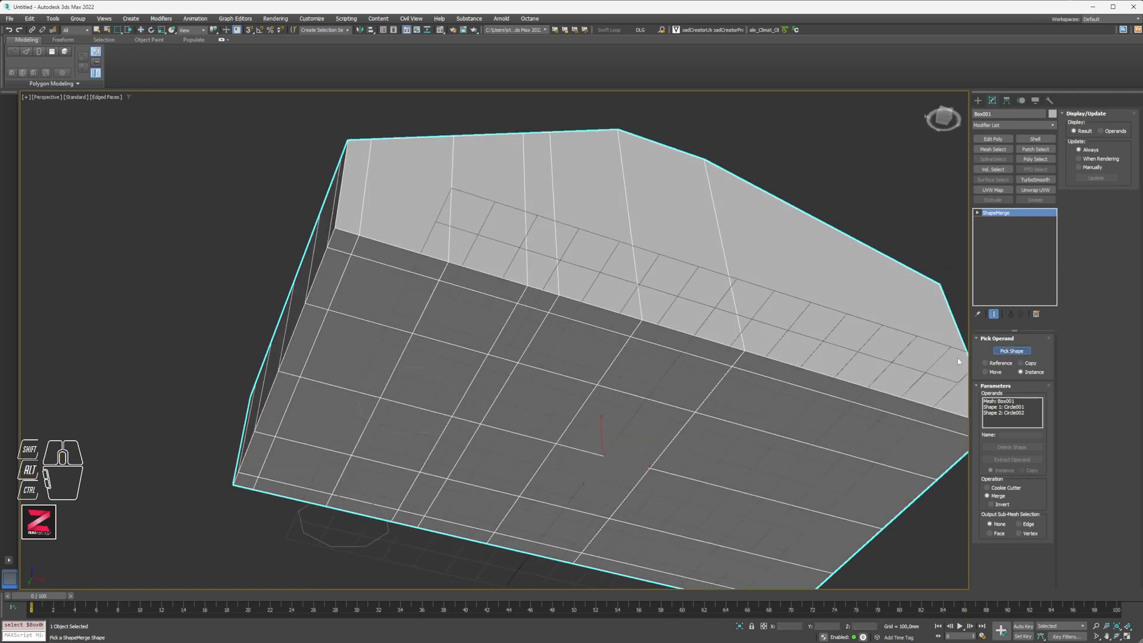
click(423, 381)
click(1011, 419)
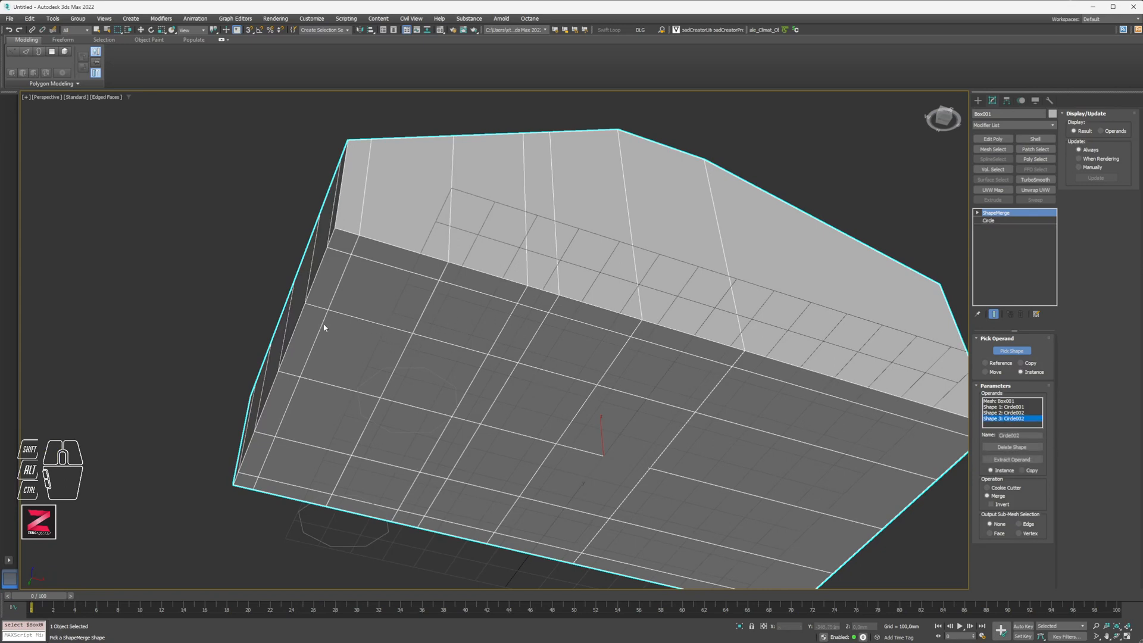
click(1011, 446)
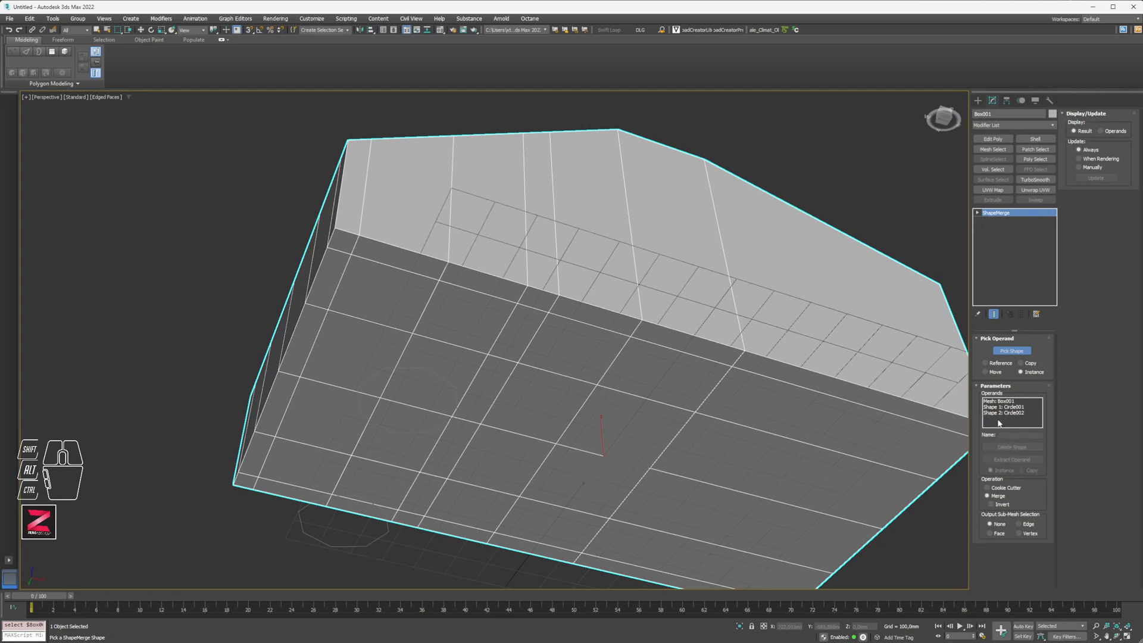
click(447, 417)
click(1006, 419)
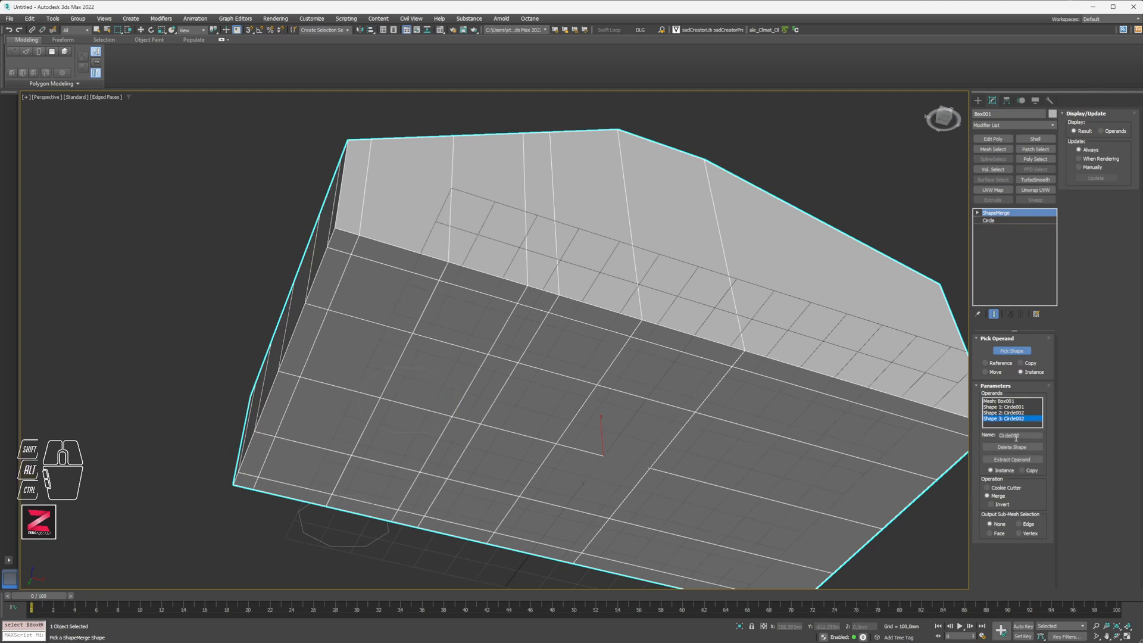
click(1011, 446)
click(1003, 352)
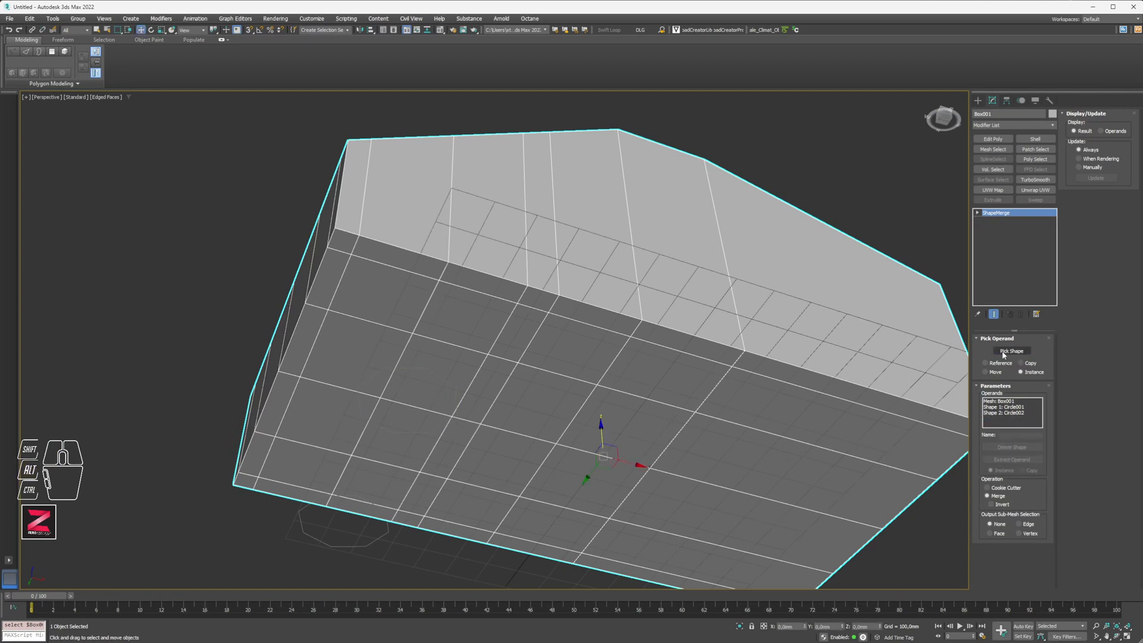
- Select both circles below the box and rotate them about the Y axis with angle snap on
click(433, 374)
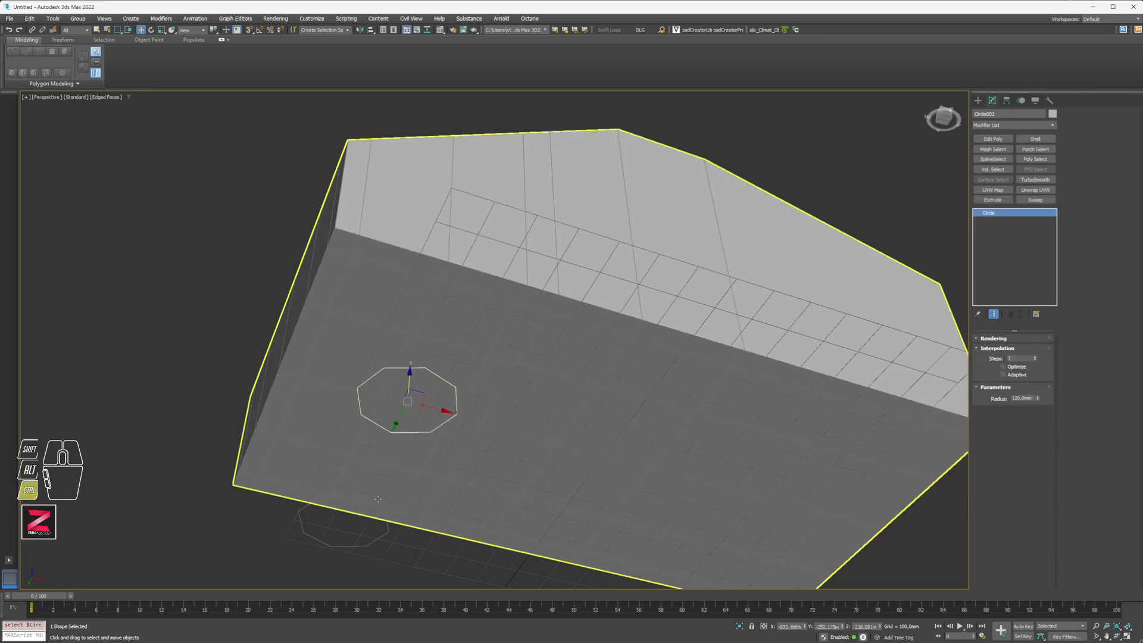
ctrl+click(372, 502)
alt+middle_drag(373, 501, 370, 326)
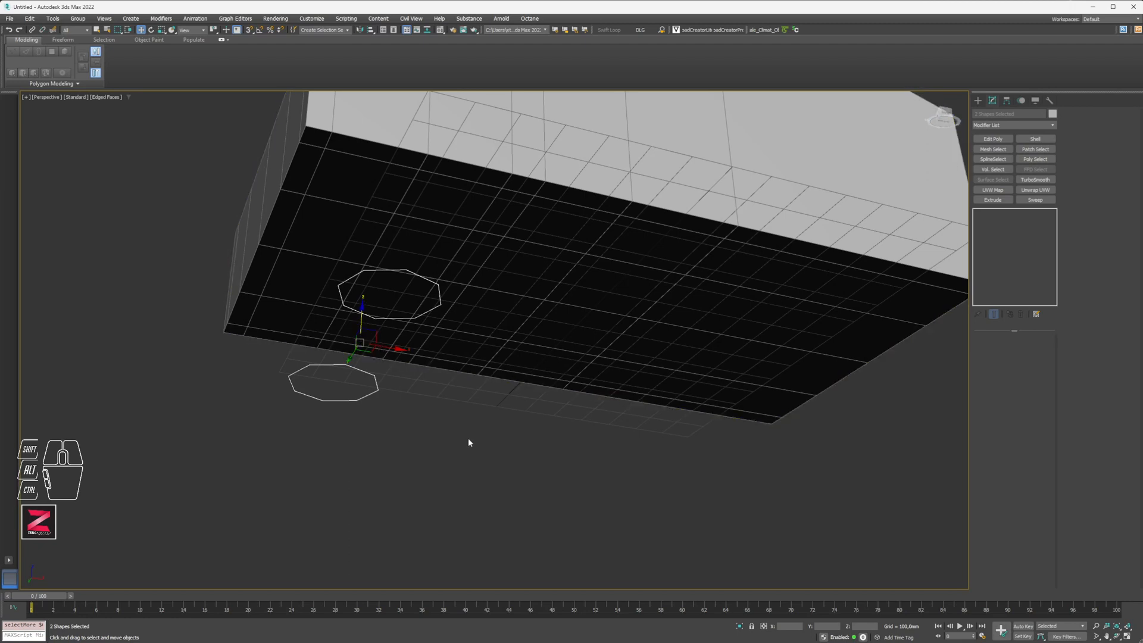
key(e)
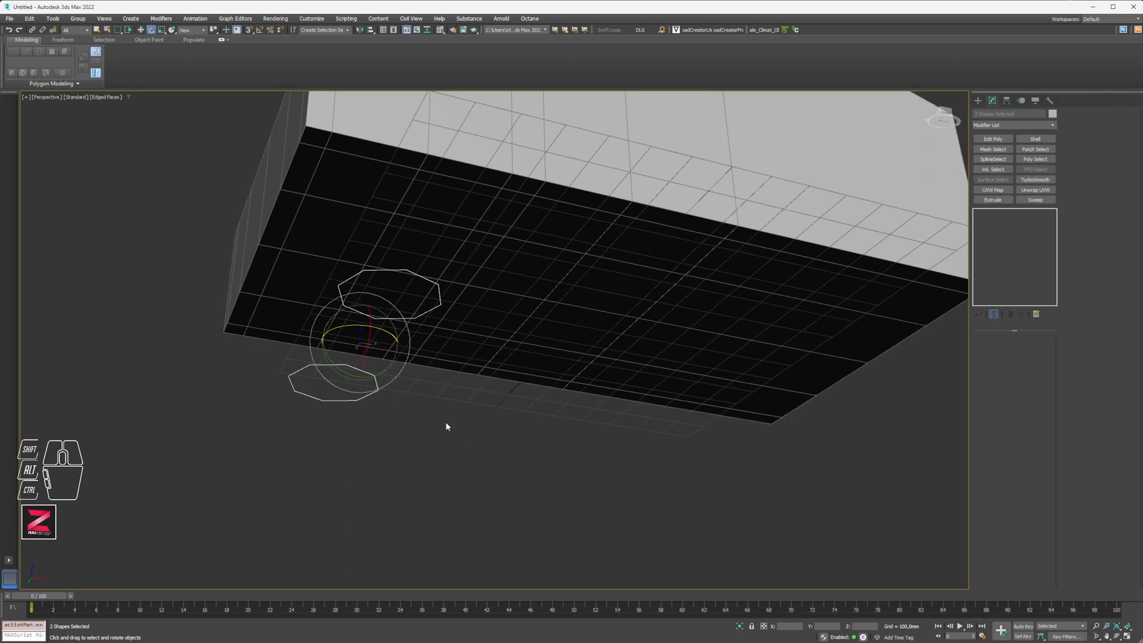
click(260, 30)
drag(332, 362, 435, 381)
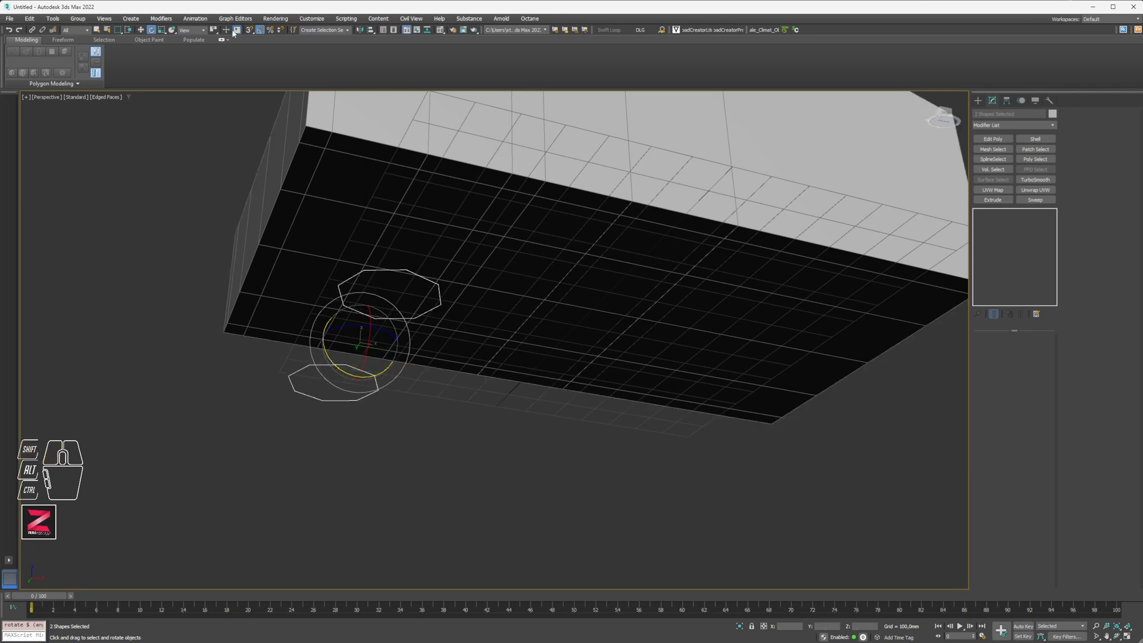
- Merge both circles below the box into its underside with ShapeMerge, and select all four shape operands
click(613, 242)
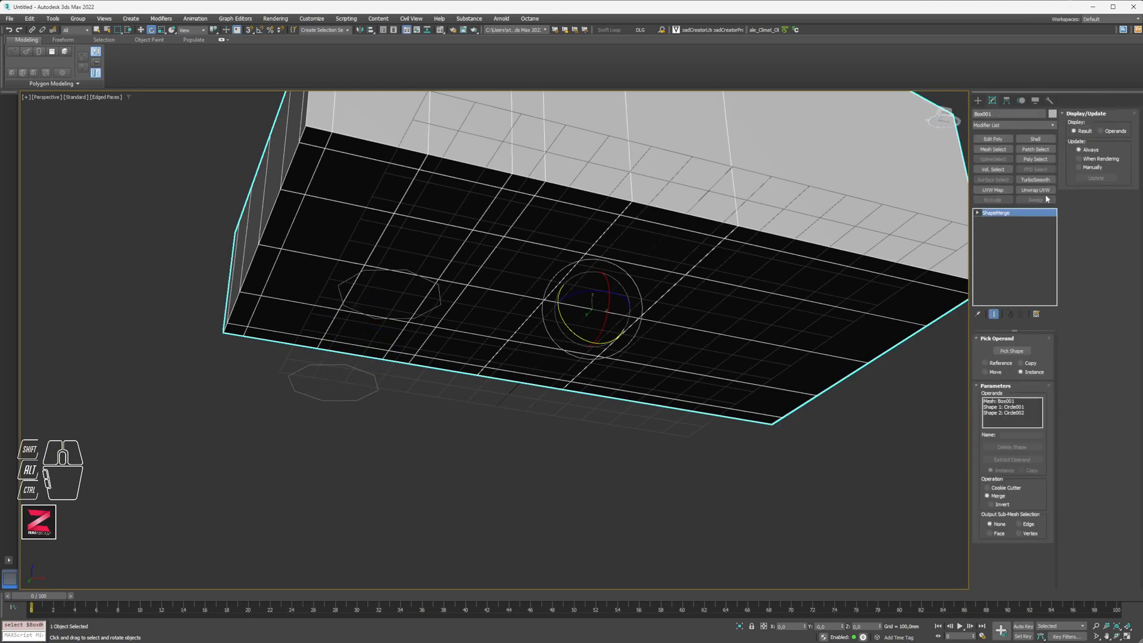
click(1012, 351)
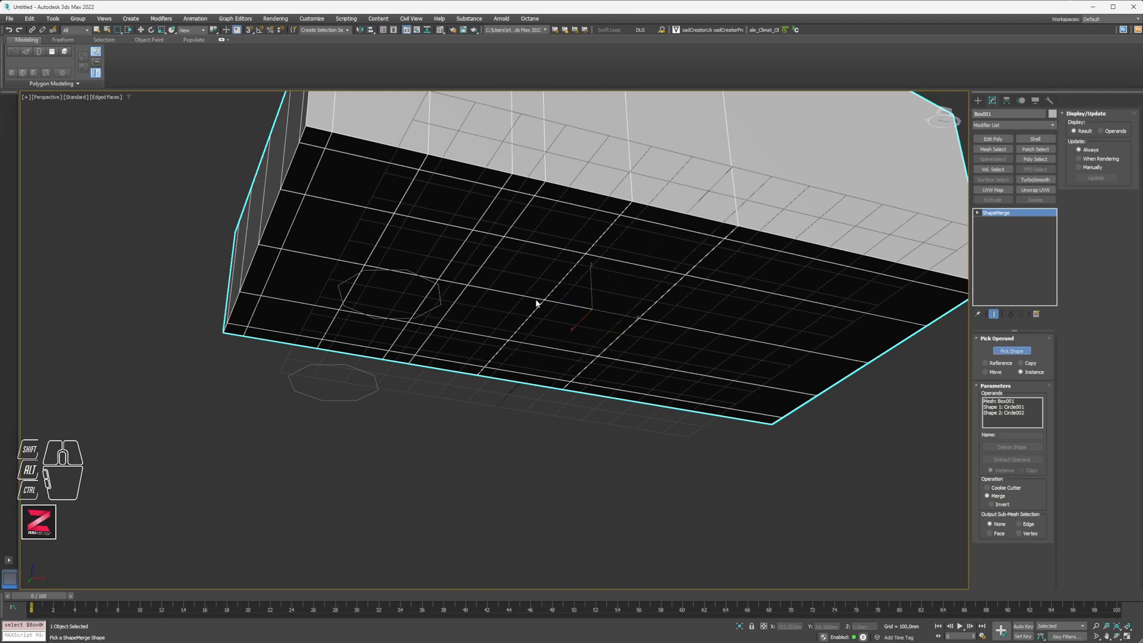
click(403, 271)
alt+middle_drag(423, 257, 439, 240)
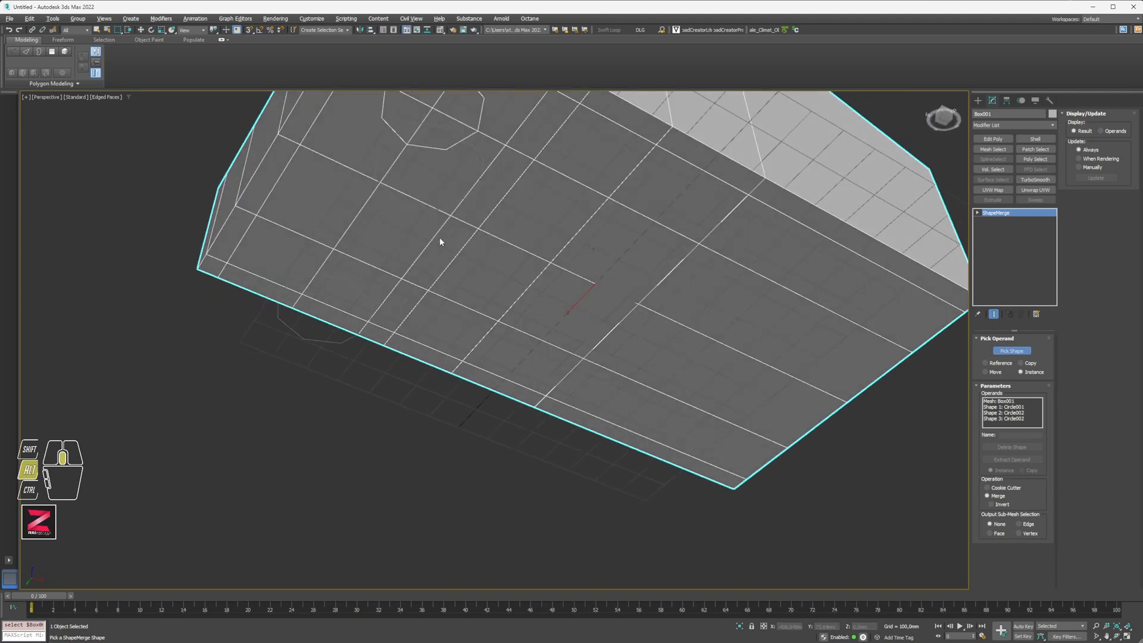
scroll(417, 208, up, 2)
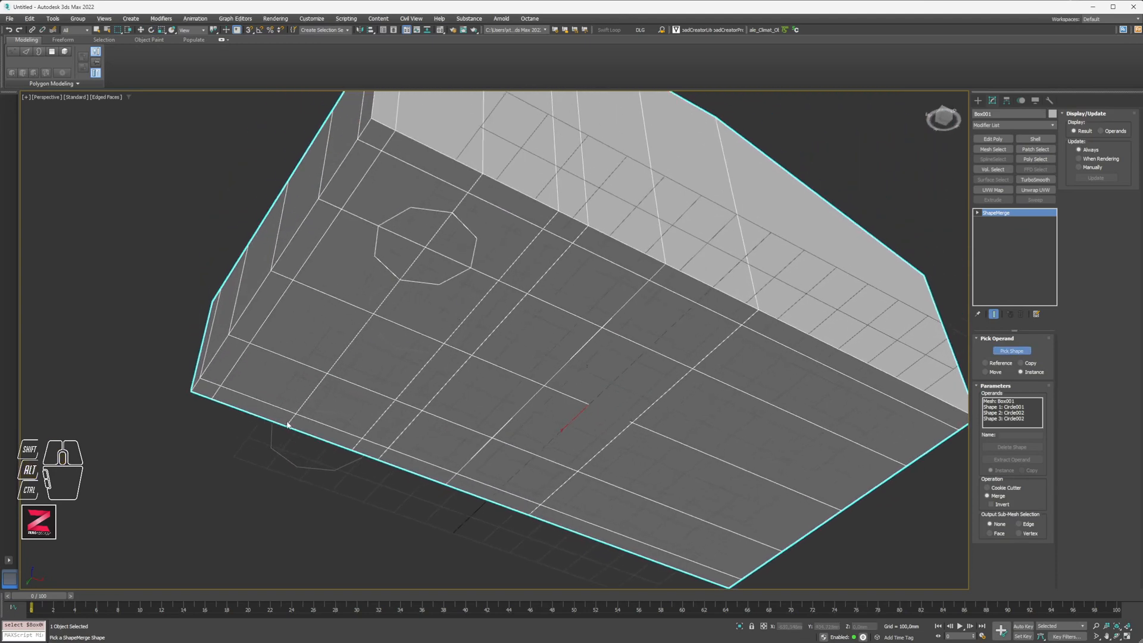
click(282, 456)
drag(1017, 410, 1014, 438)
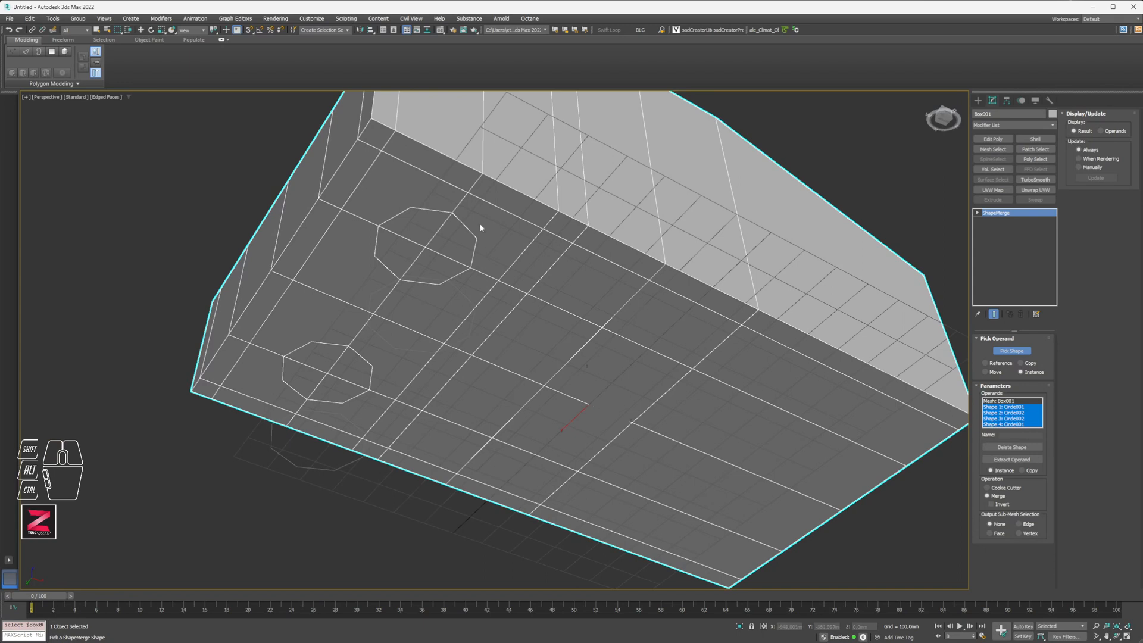
click(1008, 351)
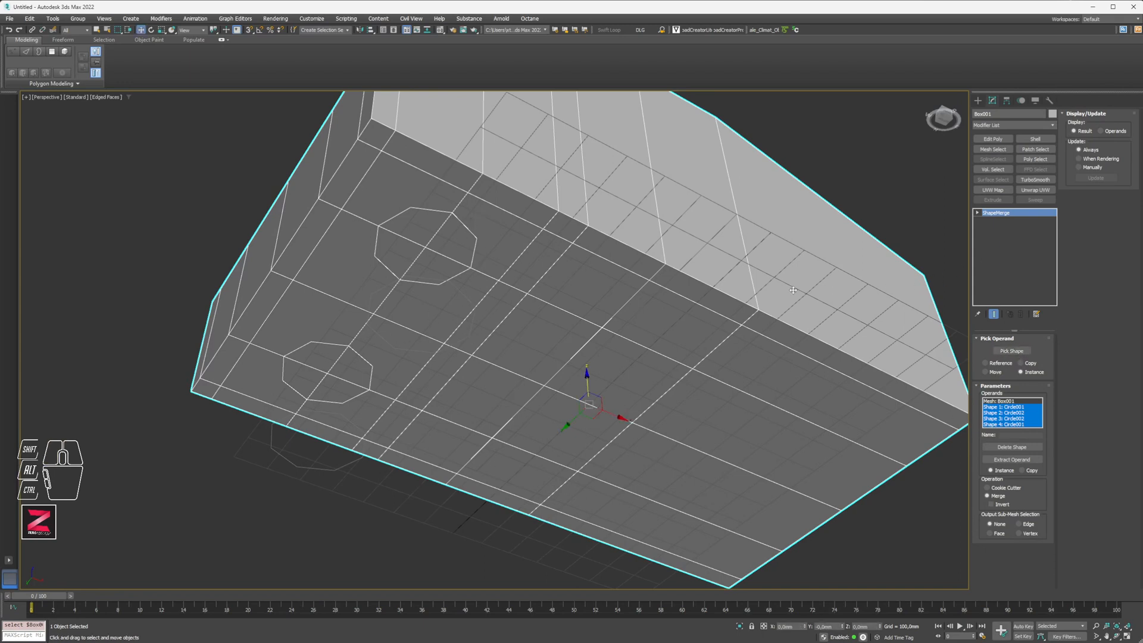
- Display the scene's object list and hide Circle001 and Circle002
alt+middle_drag(440, 270, 419, 94)
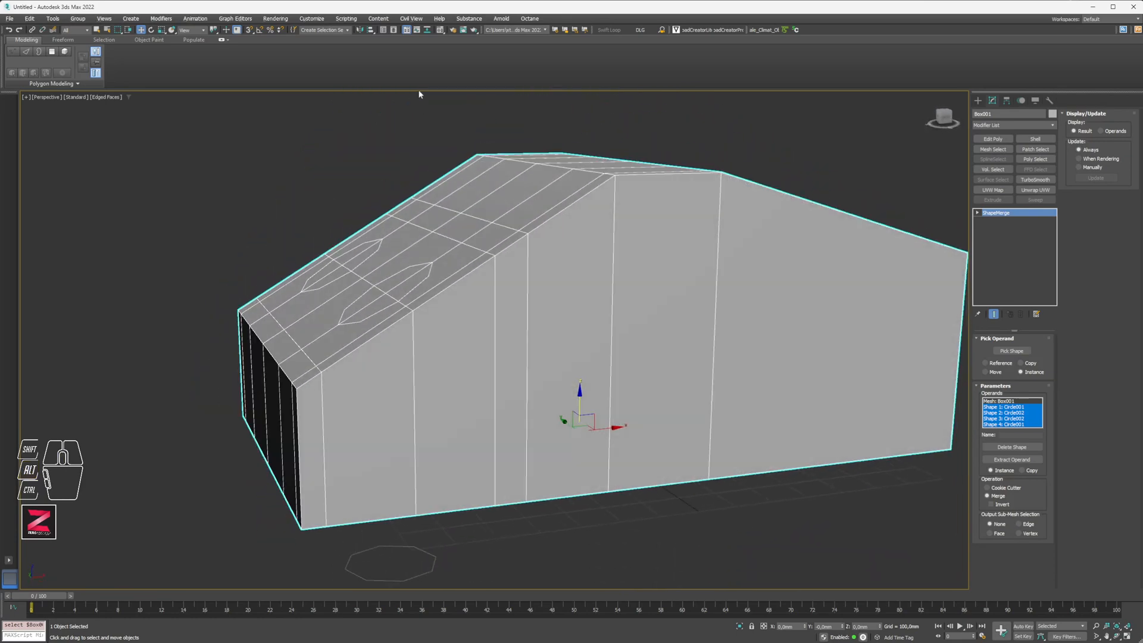
click(391, 31)
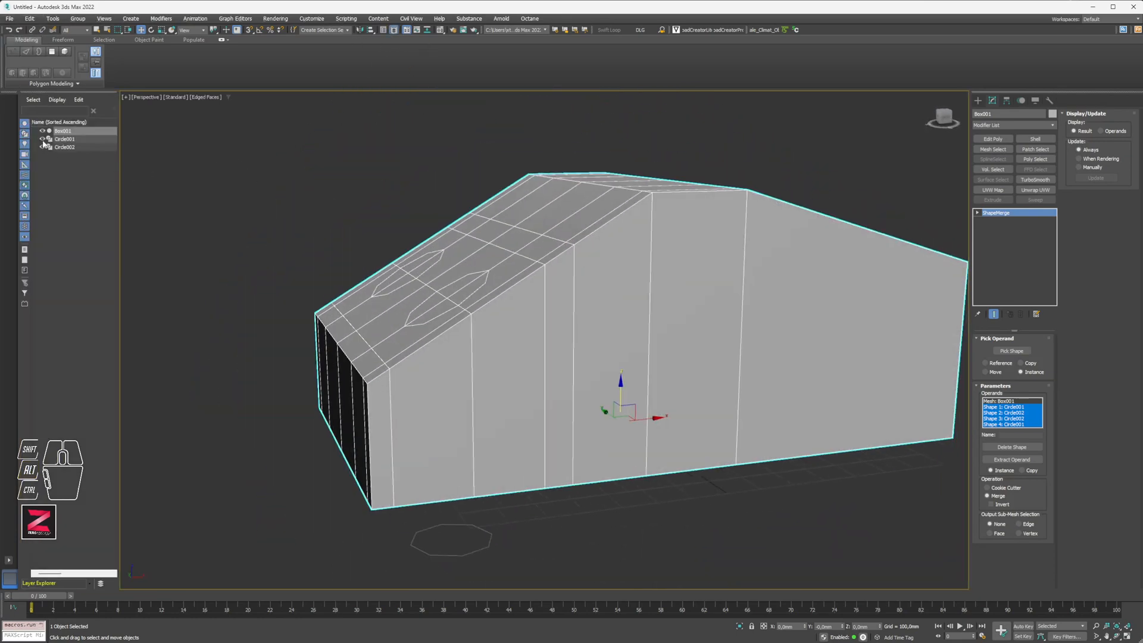
drag(43, 141, 44, 150)
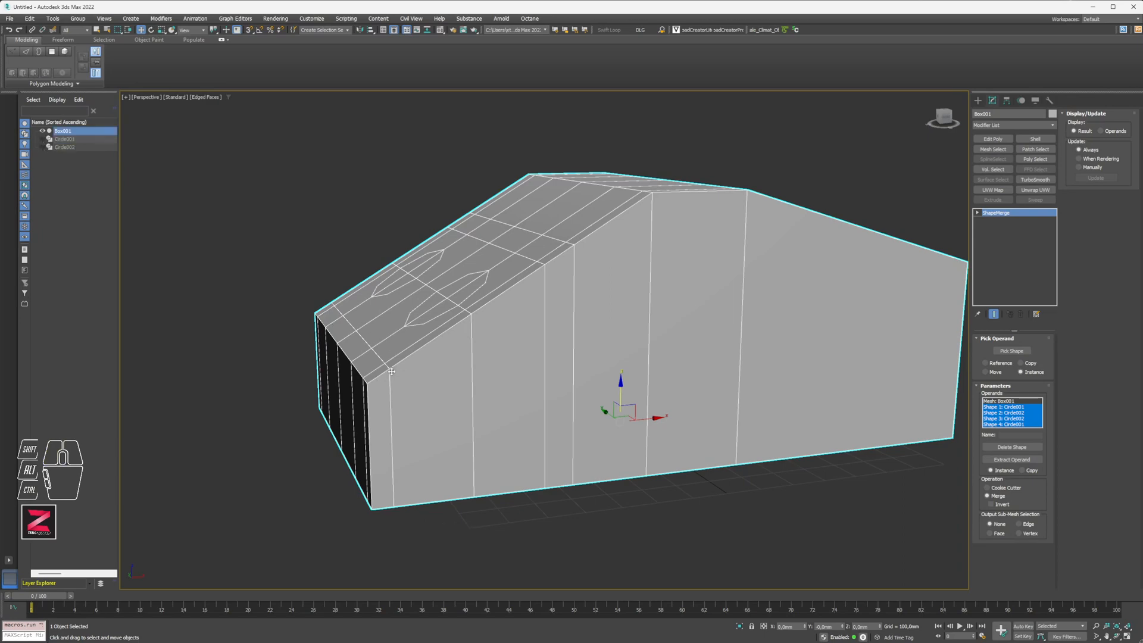
- Examine the octagons merged into the sloped face and how their edges meet the box's edge loops from several angles
middle_drag(391, 371, 419, 337)
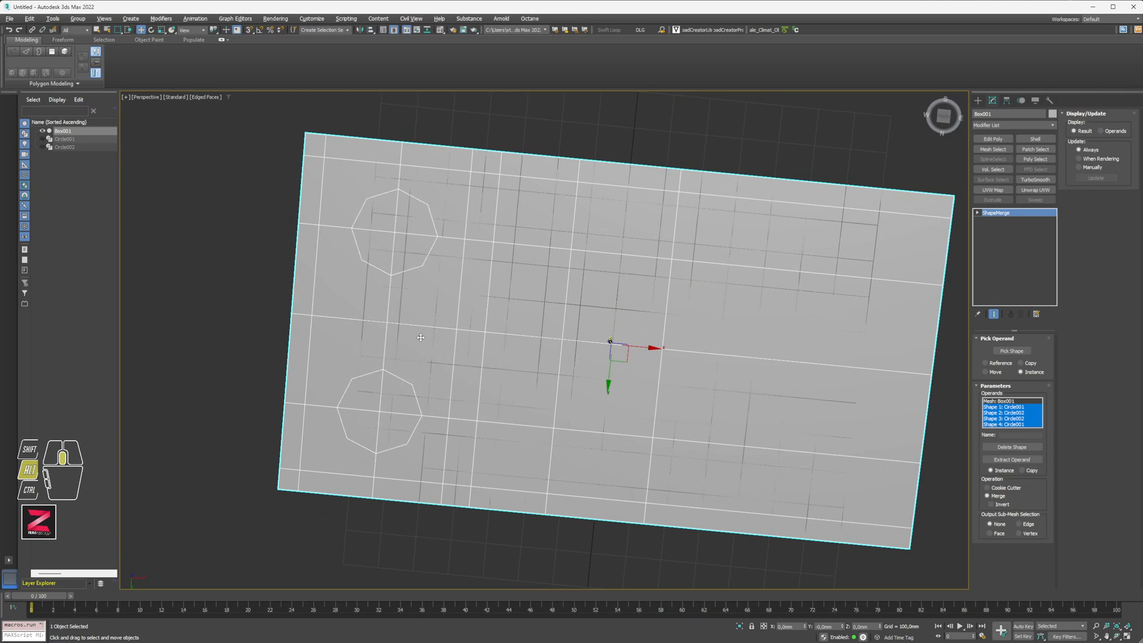
alt+middle_drag(421, 337, 408, 240)
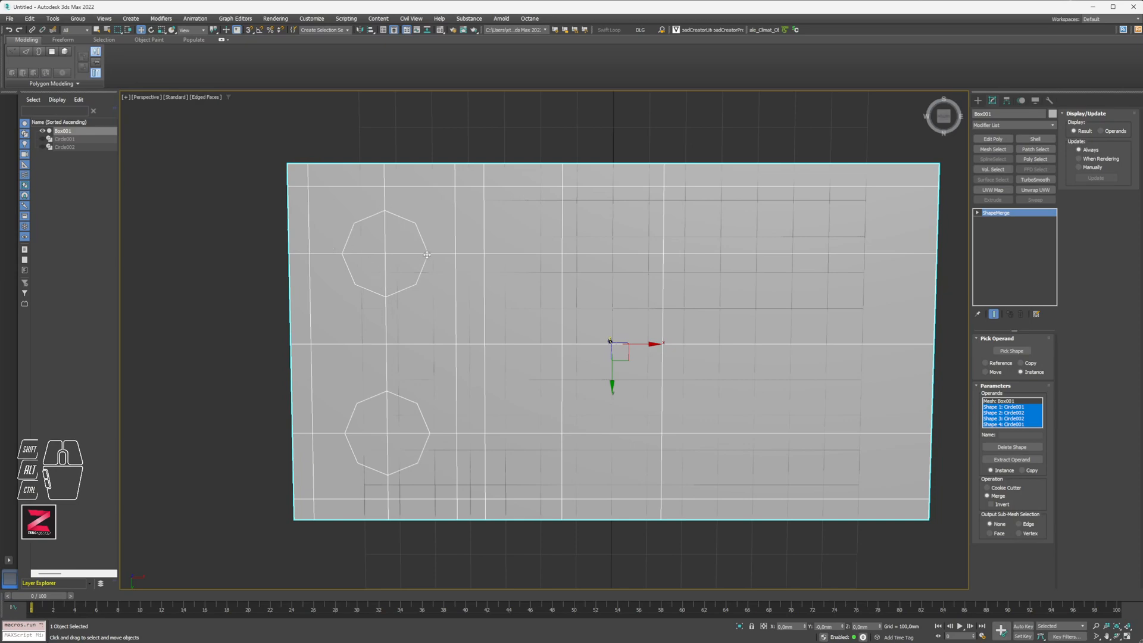
alt+middle_drag(379, 241, 405, 353)
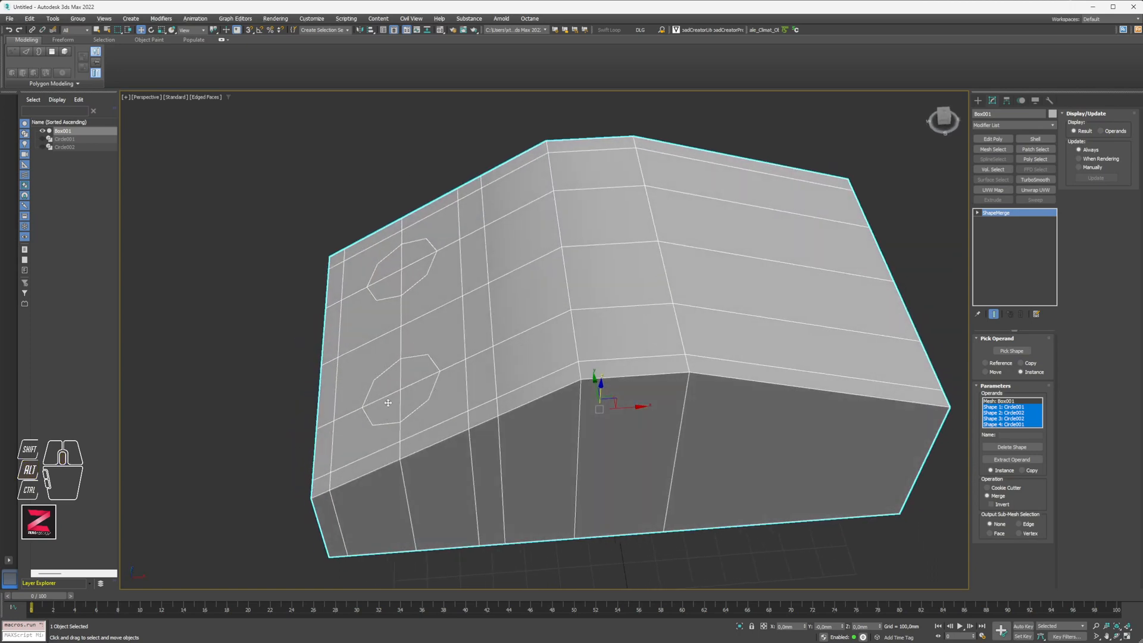
alt+middle_drag(388, 403, 494, 309)
scroll(589, 421, up, 4)
alt+middle_drag(565, 316, 650, 318)
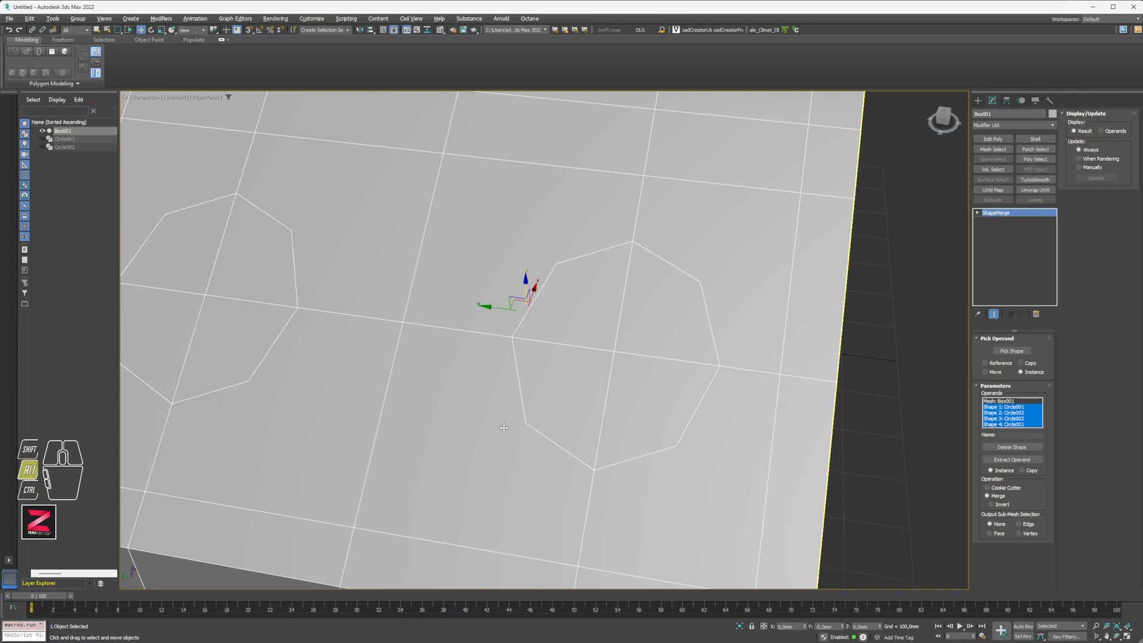
alt+middle_drag(489, 422, 589, 397)
scroll(589, 397, down, 2)
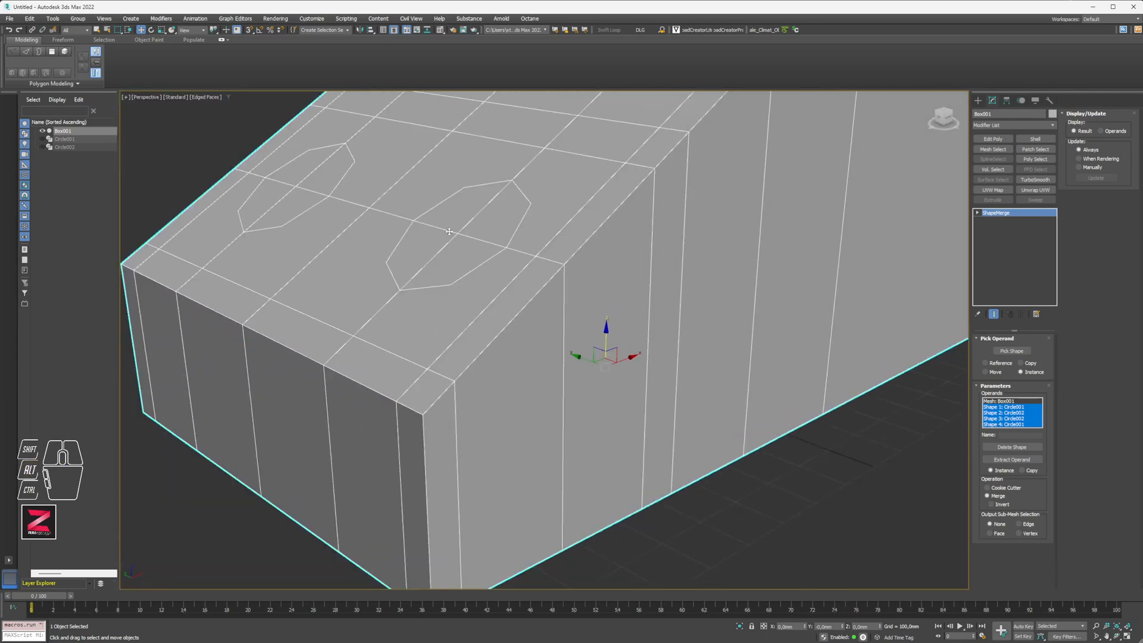
alt+middle_drag(475, 367, 628, 364)
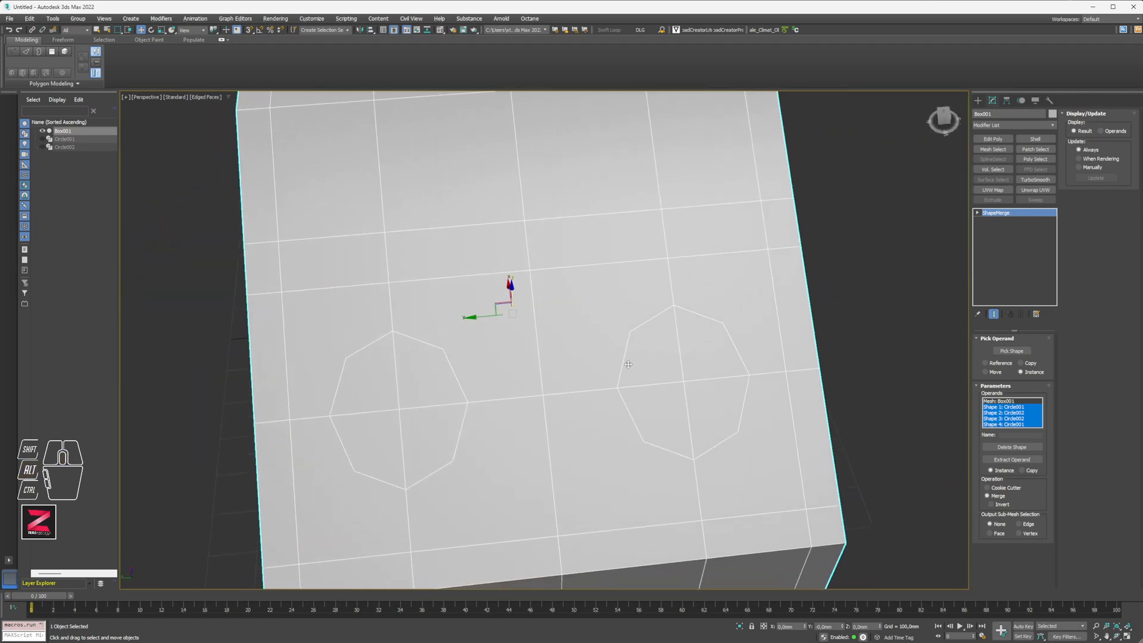
- Convert the box to an Editable Poly and switch to Vertex level
right_click(995, 218)
click(1024, 286)
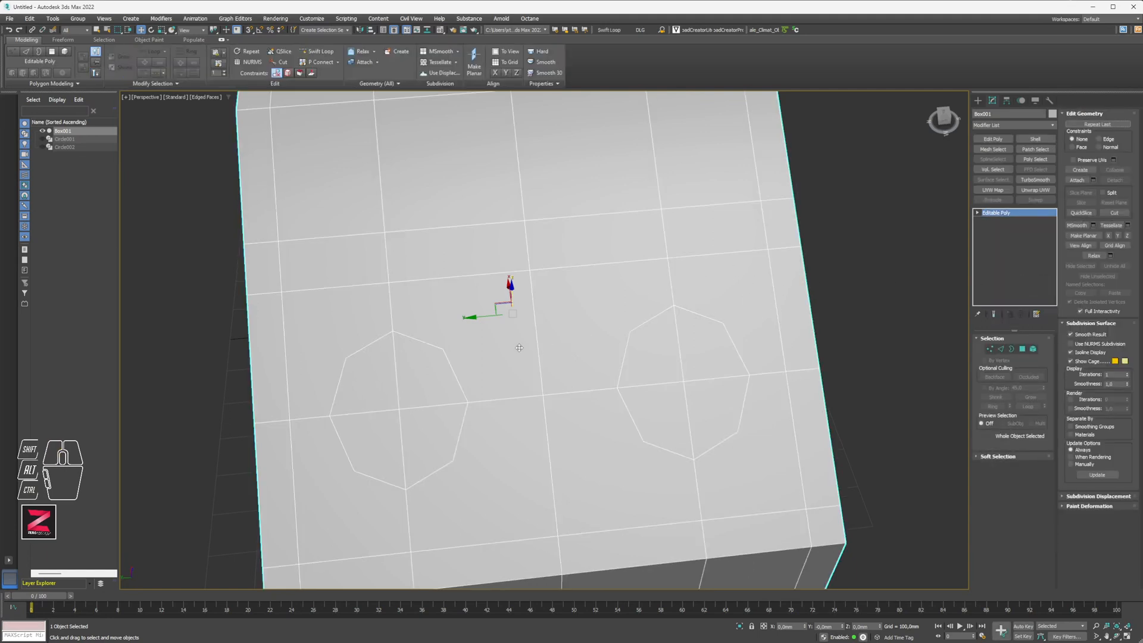
key(1)
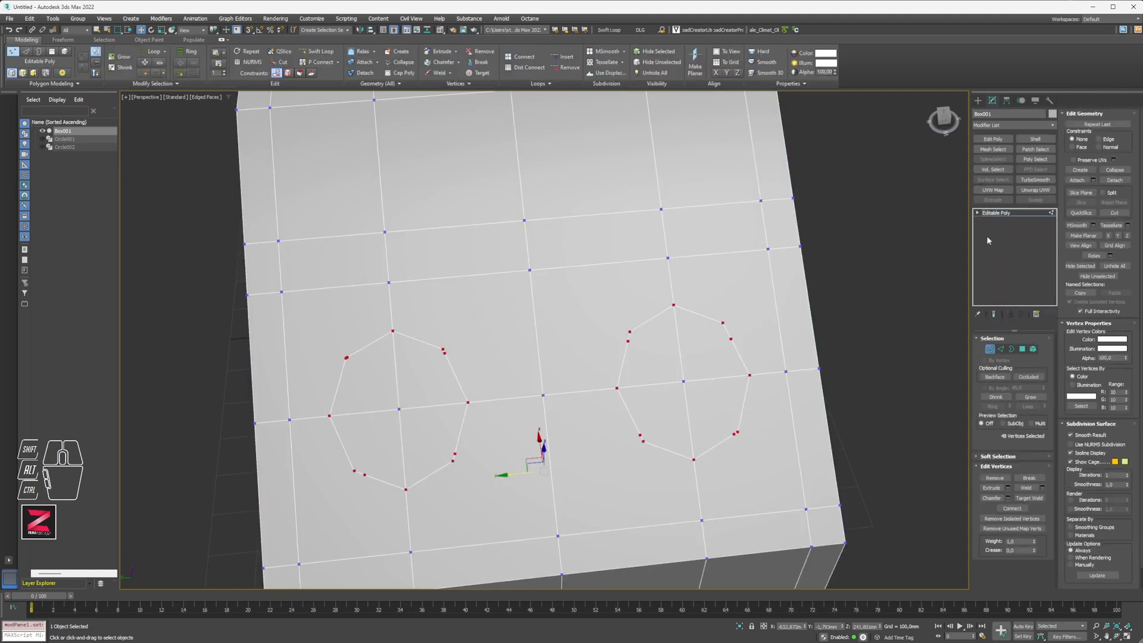
- Remove one surplus vertex from each of the four close vertex pairs on the first octagon of the sloped face
middle_drag(479, 356, 428, 244)
scroll(332, 282, up, 3)
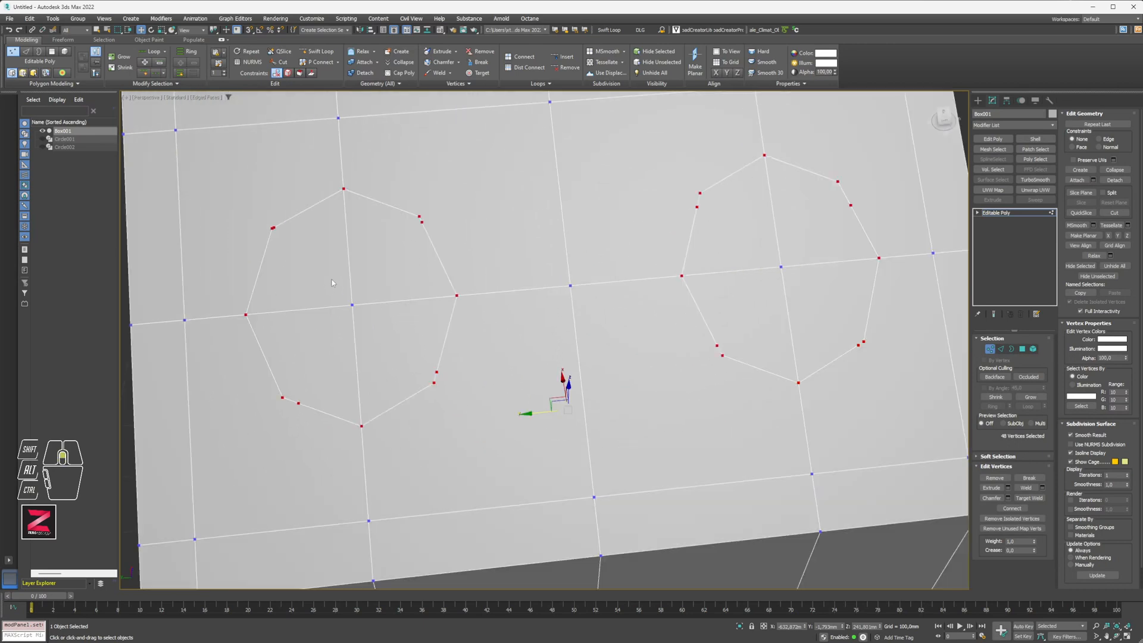
scroll(460, 234, up, 4)
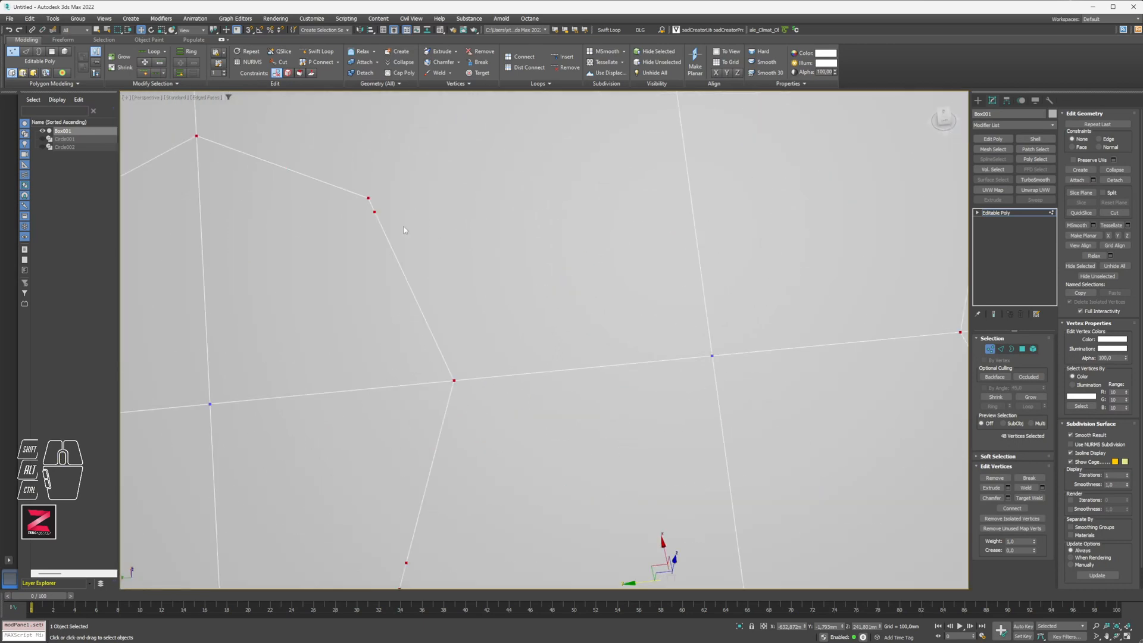
click(368, 198)
middle_drag(339, 306, 591, 266)
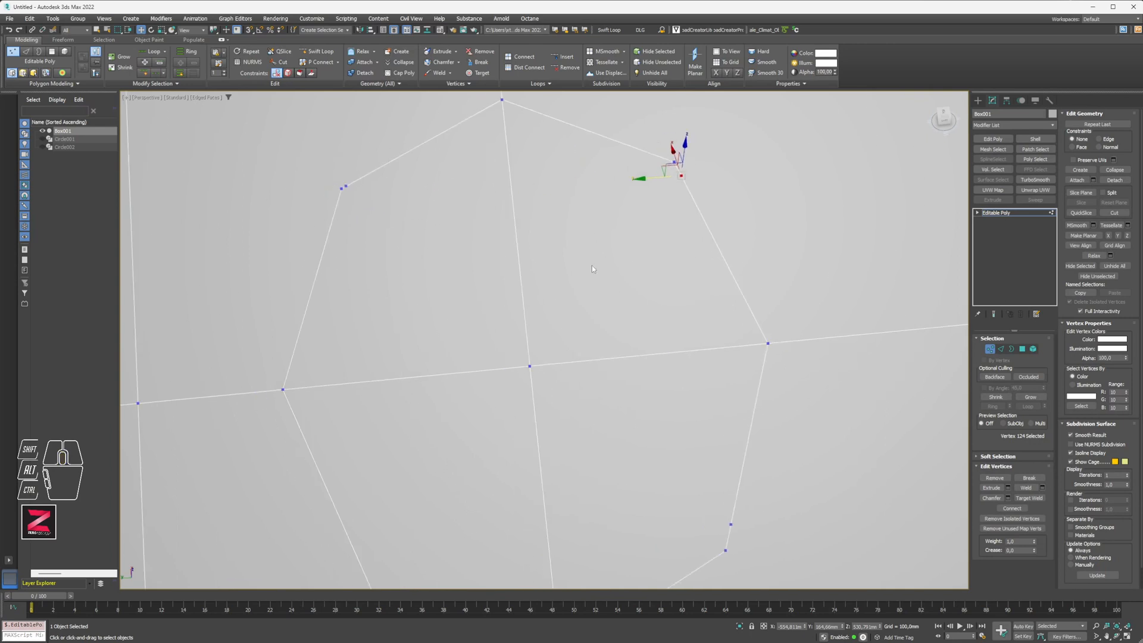
ctrl+click(344, 186)
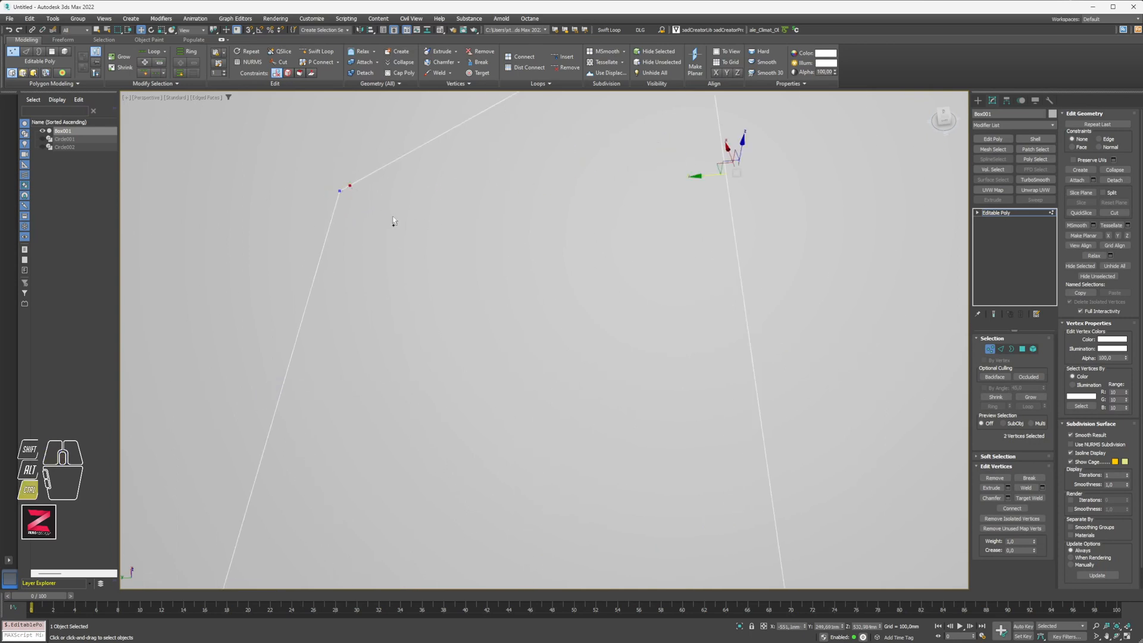
middle_drag(391, 224, 427, 252)
middle_drag(442, 392, 360, 170)
ctrl+click(380, 426)
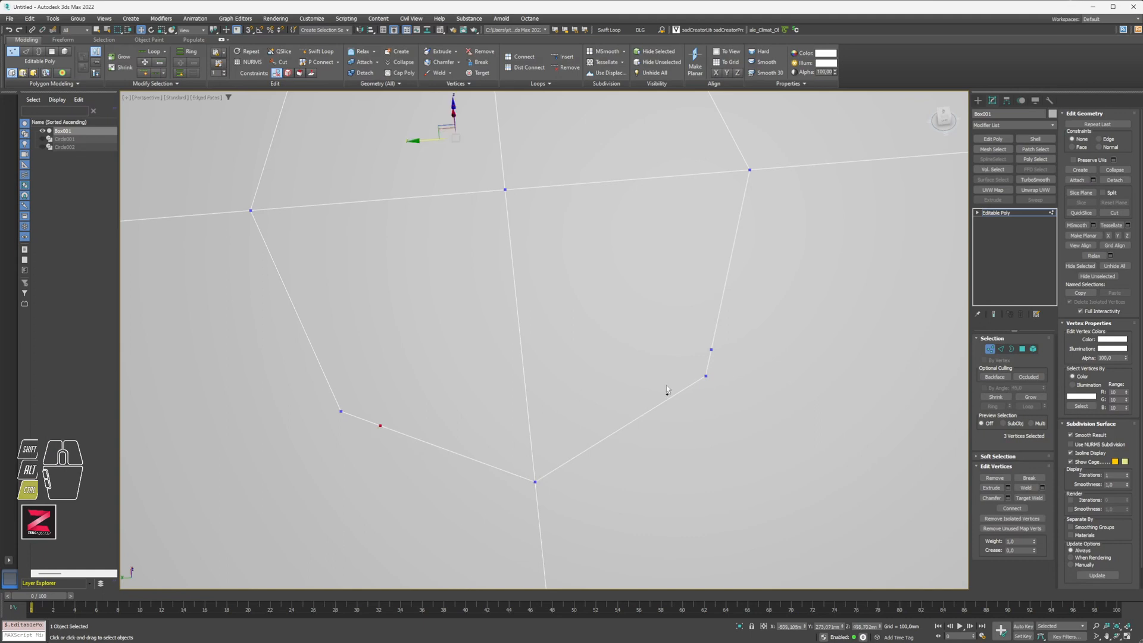
ctrl+click(712, 349)
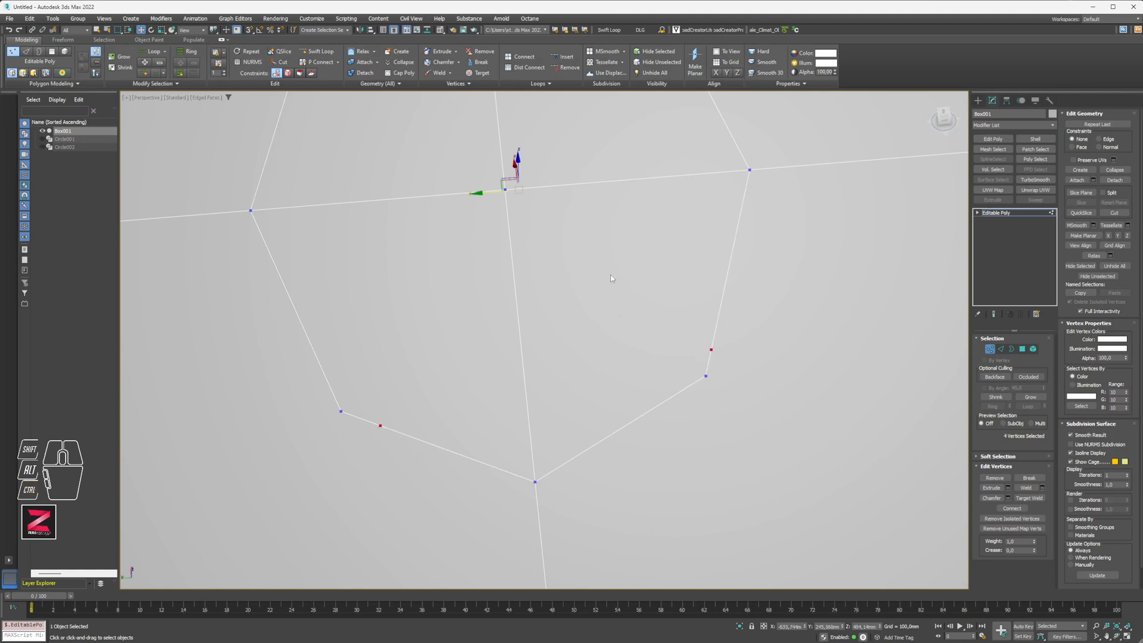
middle_drag(613, 280, 595, 397)
mouse_move(586, 359)
alt+middle_down()
mouse_move(591, 393)
mouse_move(596, 373)
mouse_move(571, 361)
alt+middle_up()
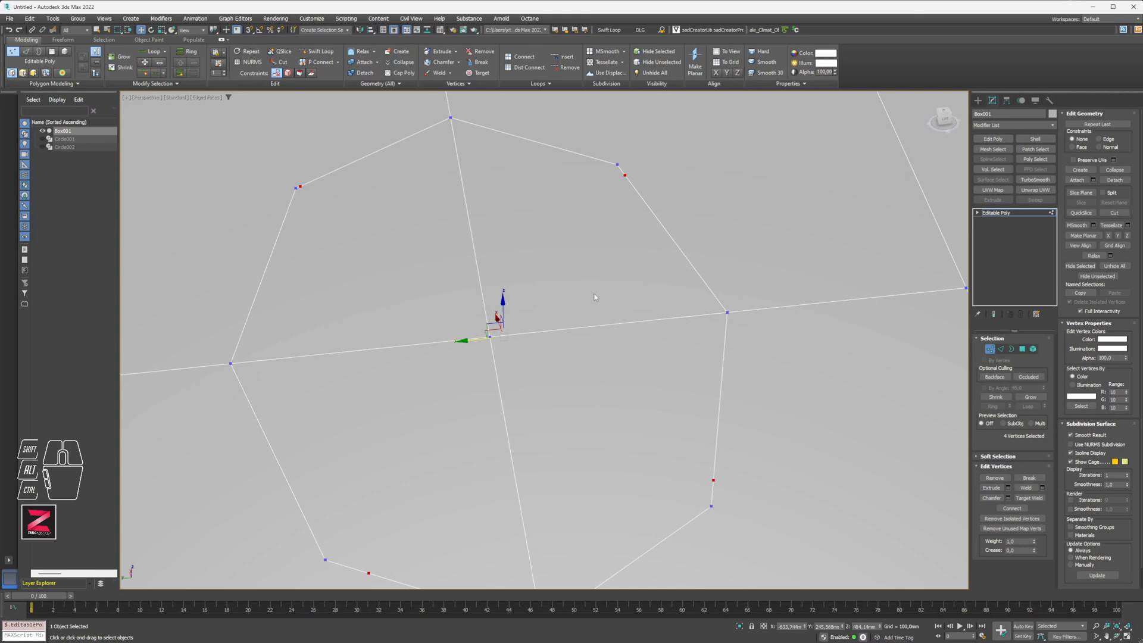
middle_drag(534, 390, 536, 336)
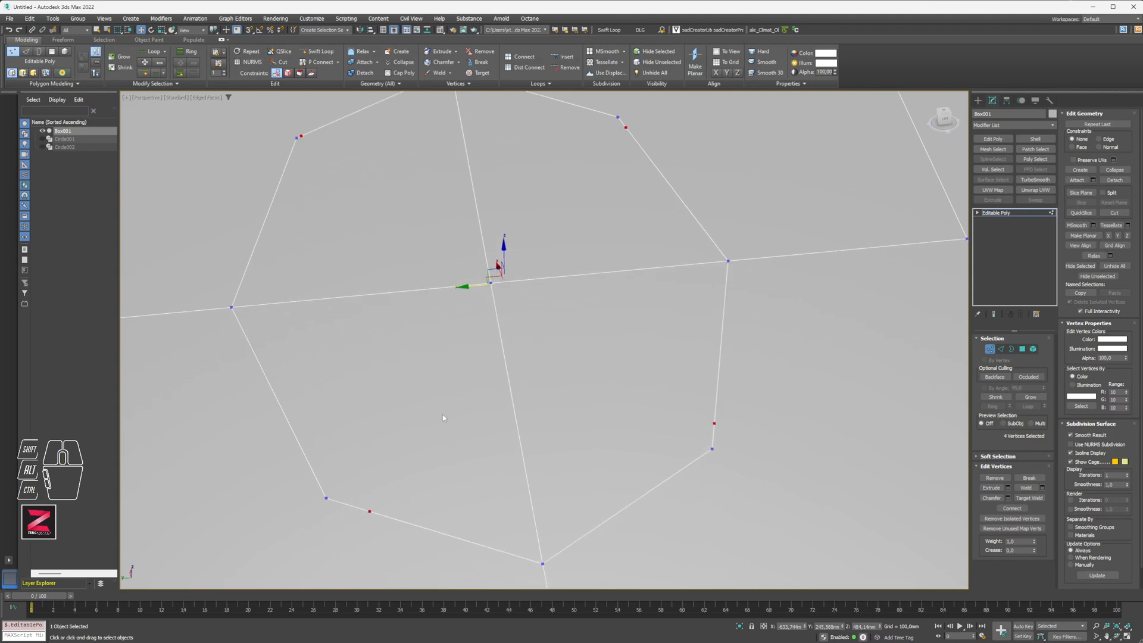
click(583, 331)
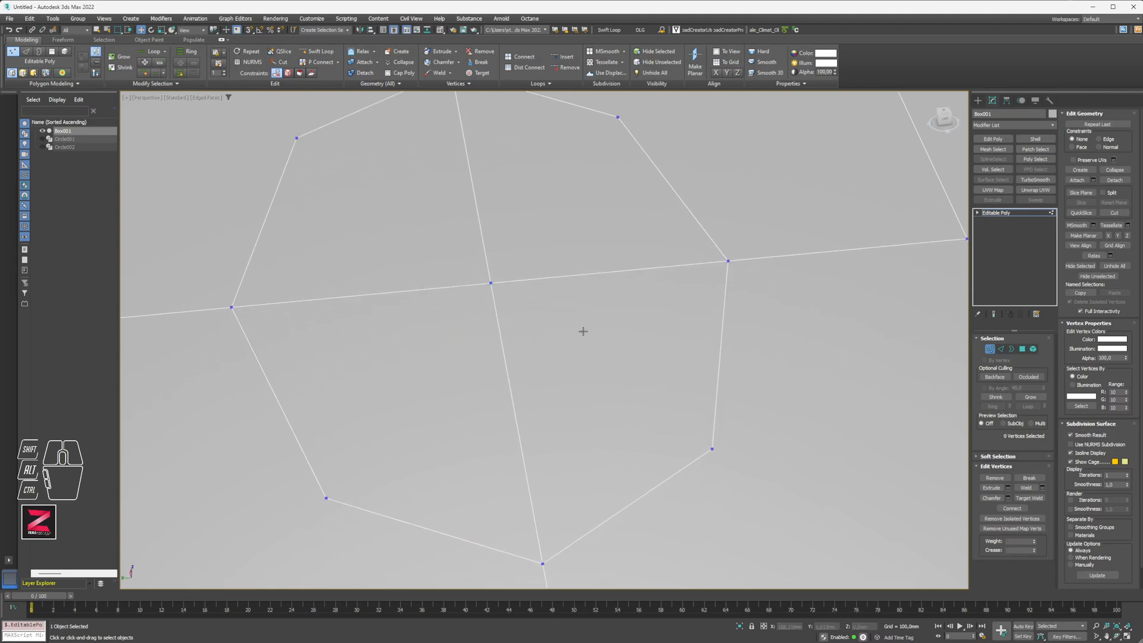
- Undo the removal to try deleting the four surplus vertices instead, and go back to removing them
key(ctrl+z)
key(Delete)
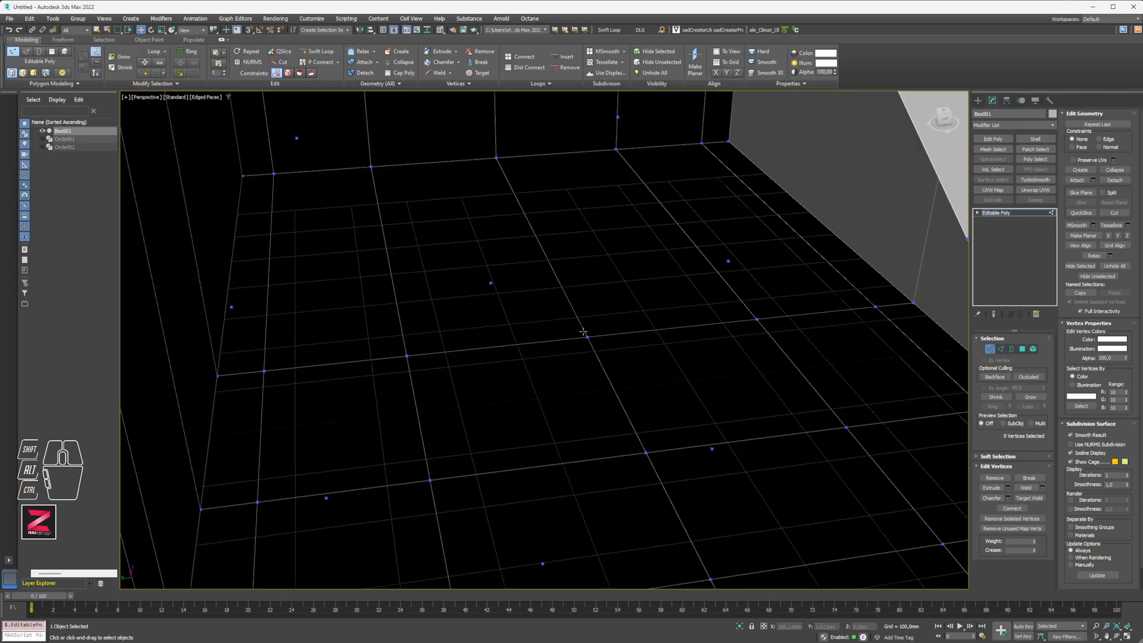
key(ctrl+z)
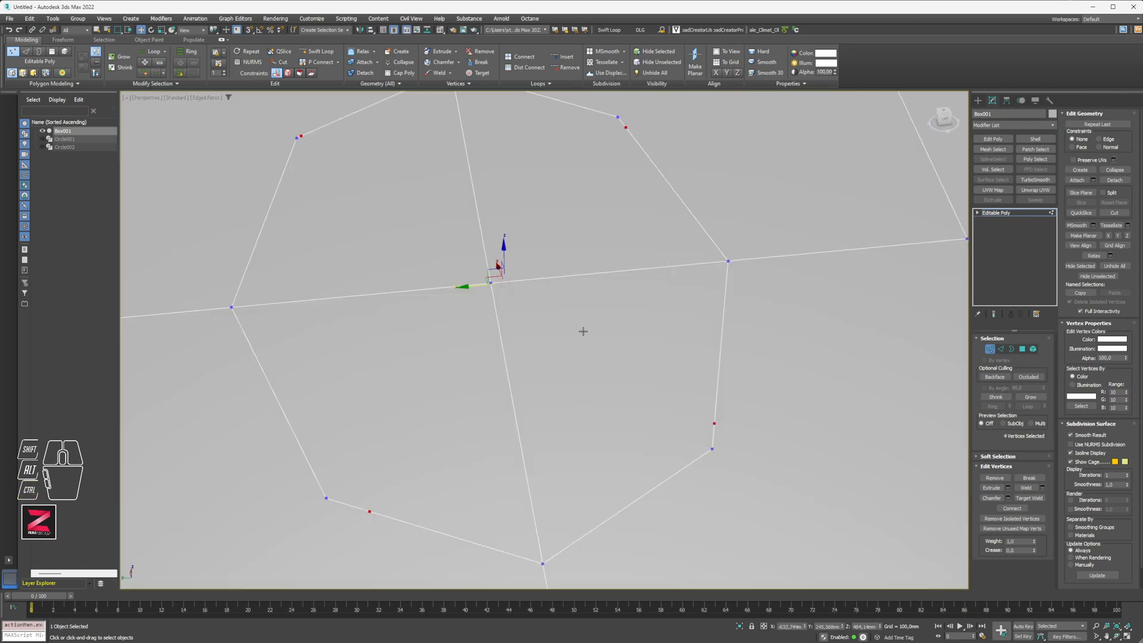
click(583, 331)
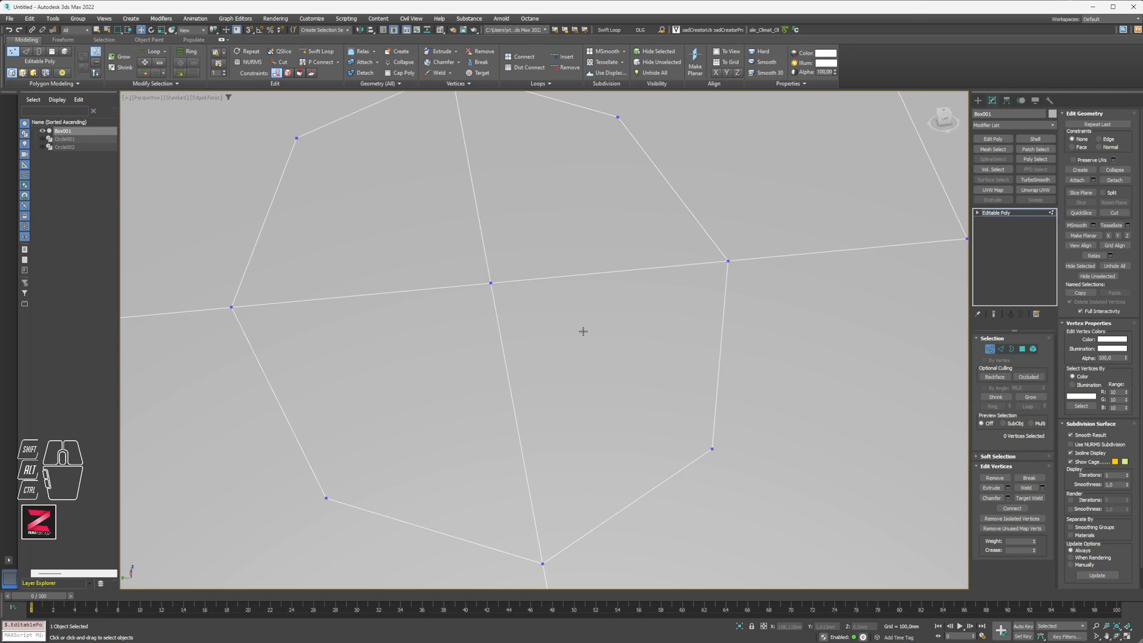
- Remove one surplus vertex from each of the four close vertex pairs on the other octagon of the sloped face
scroll(625, 400, down, 5)
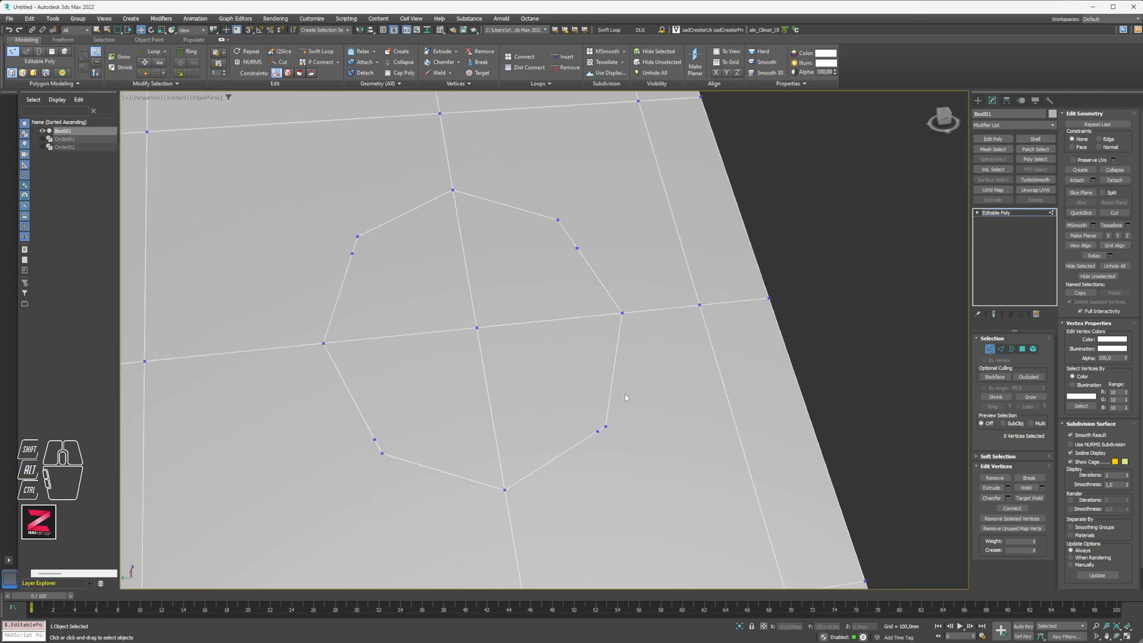
scroll(607, 419, up, 3)
click(596, 434)
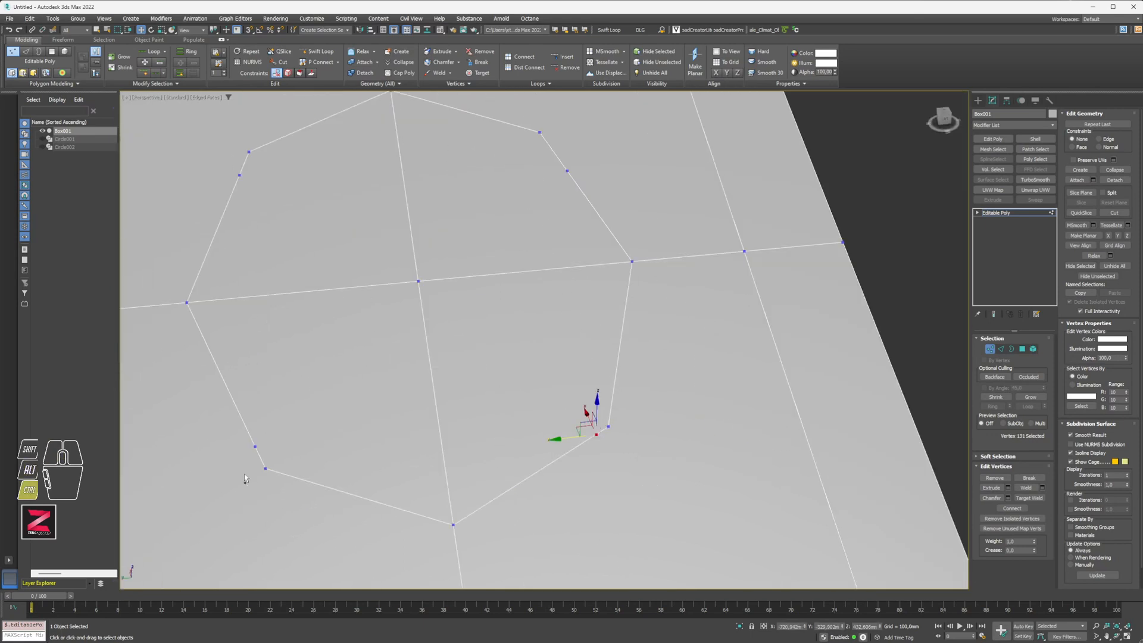
ctrl+click(255, 446)
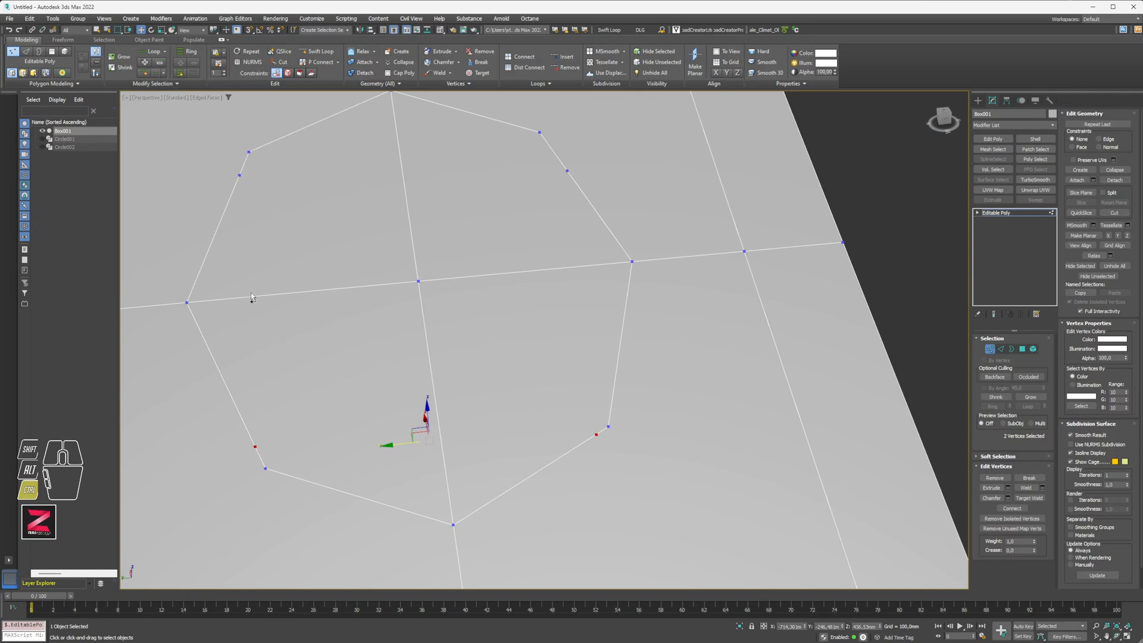
ctrl+click(238, 175)
ctrl+click(566, 172)
click(575, 316)
- Remove one surplus vertex from each of the four close vertex pairs on one octagon of the box's underside
alt+middle_drag(527, 404, 642, 455)
scroll(642, 455, up, 2)
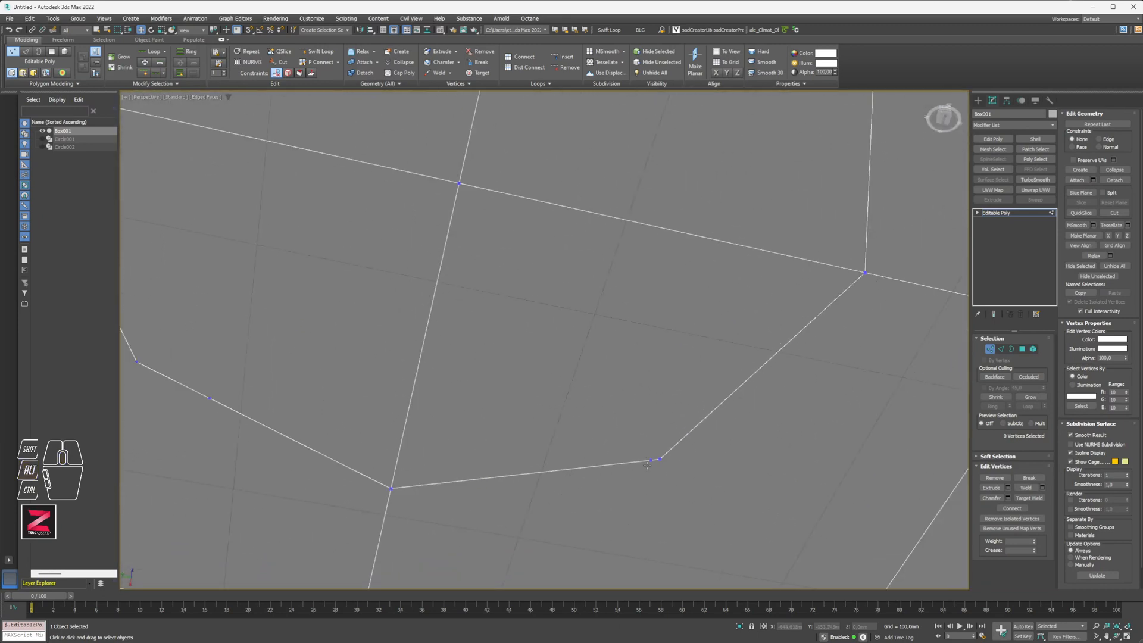
click(649, 462)
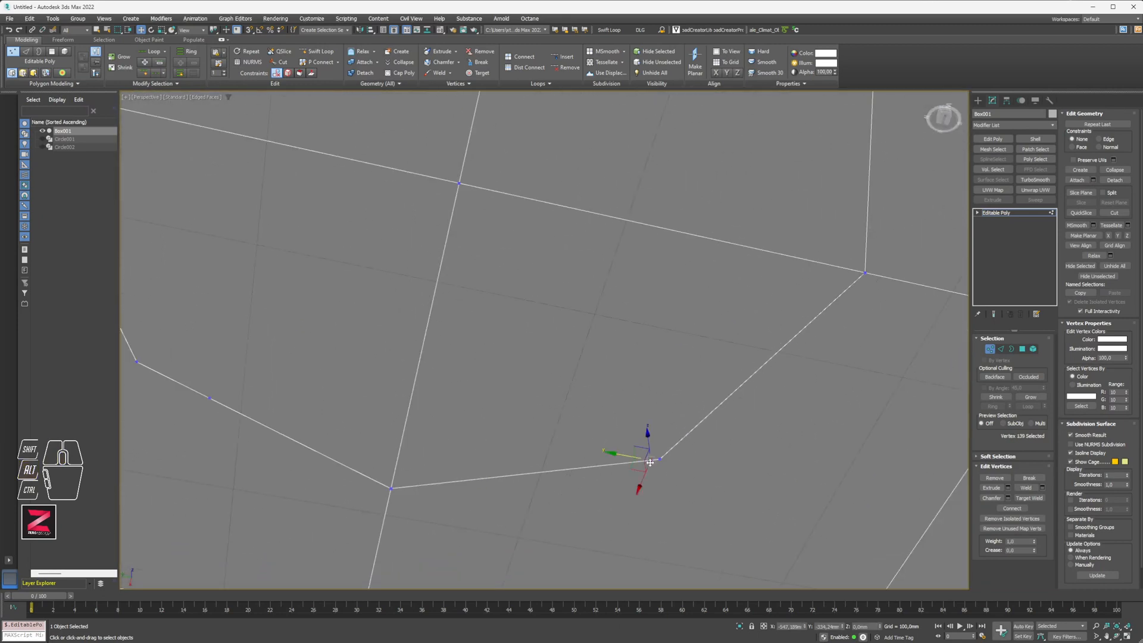
ctrl+click(209, 398)
middle_drag(257, 301, 462, 336)
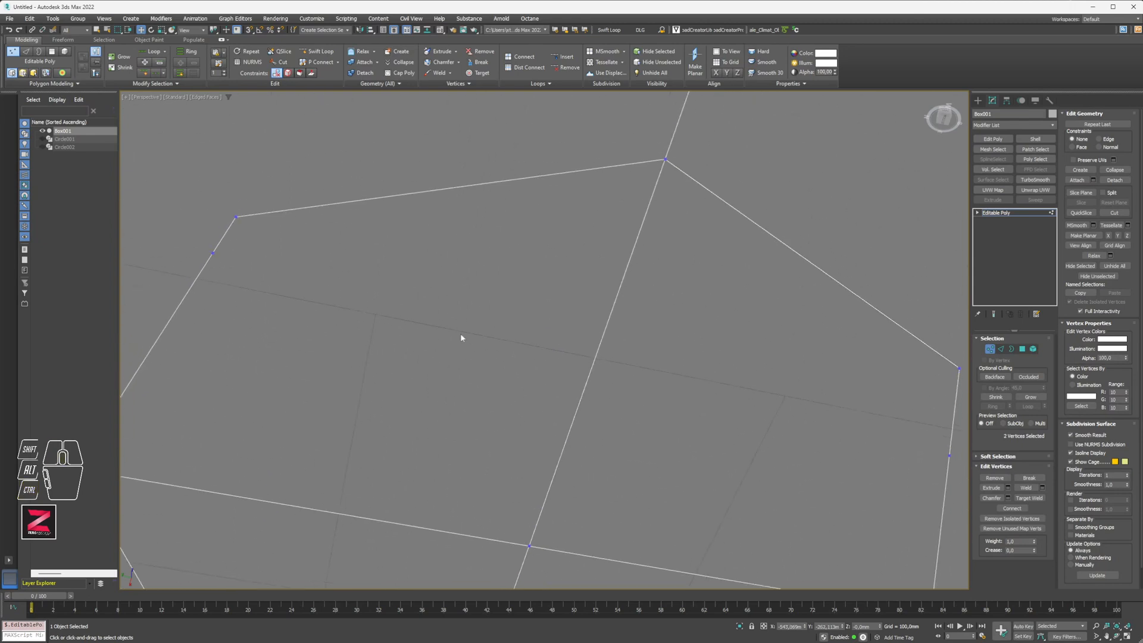
ctrl+click(213, 253)
middle_drag(744, 400, 418, 243)
ctrl+click(710, 336)
key(BackSpace)
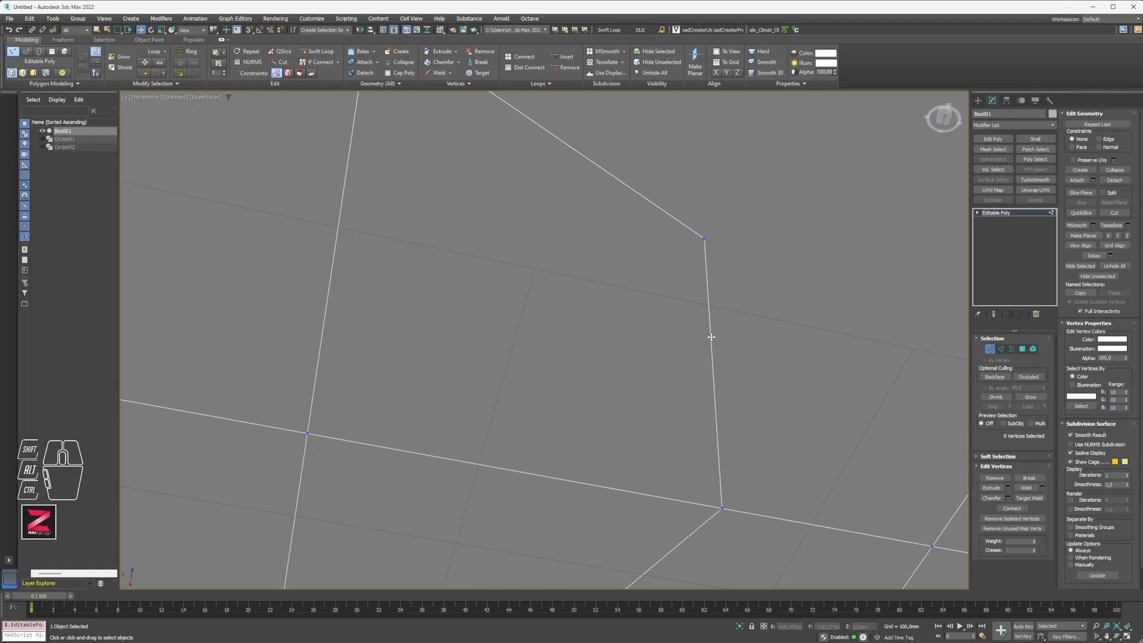
middle_drag(348, 385, 709, 288)
scroll(659, 321, down, 2)
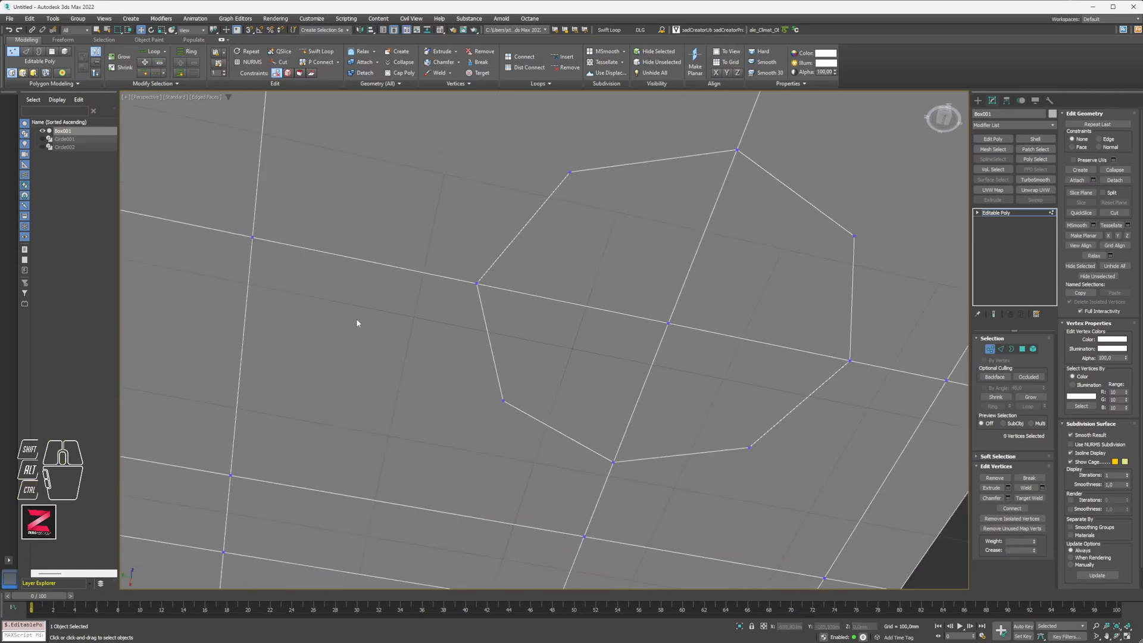
- Remove one surplus vertex from each of the four close vertex pairs on the underside's other octagon
middle_drag(356, 322, 720, 384)
middle_drag(373, 395, 665, 472)
middle_drag(655, 270, 645, 316)
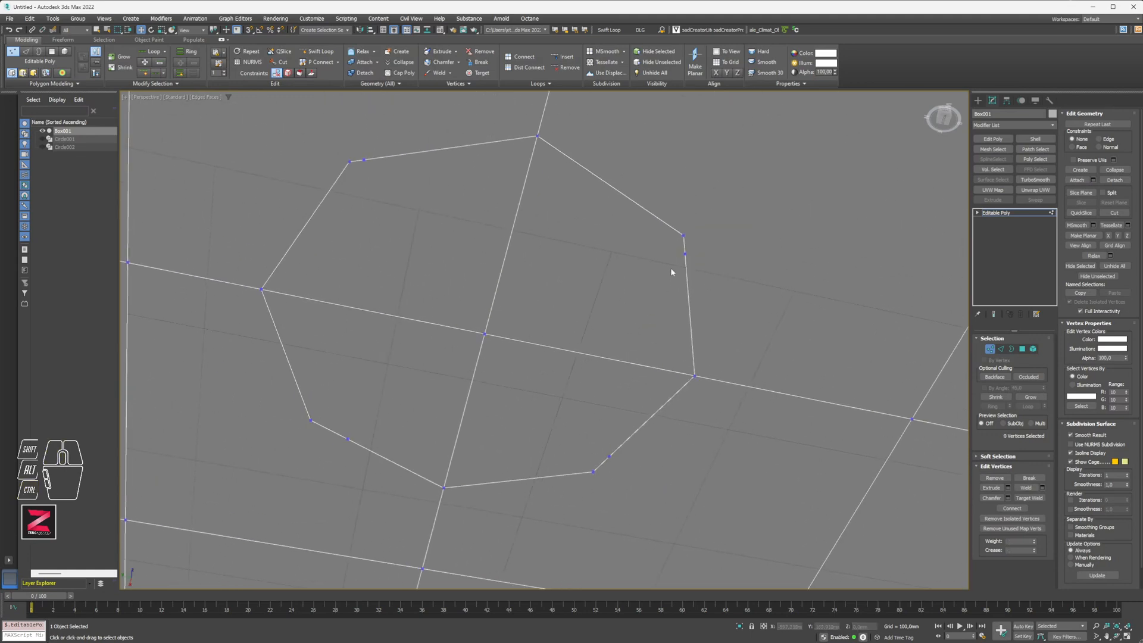
click(684, 254)
ctrl+click(609, 456)
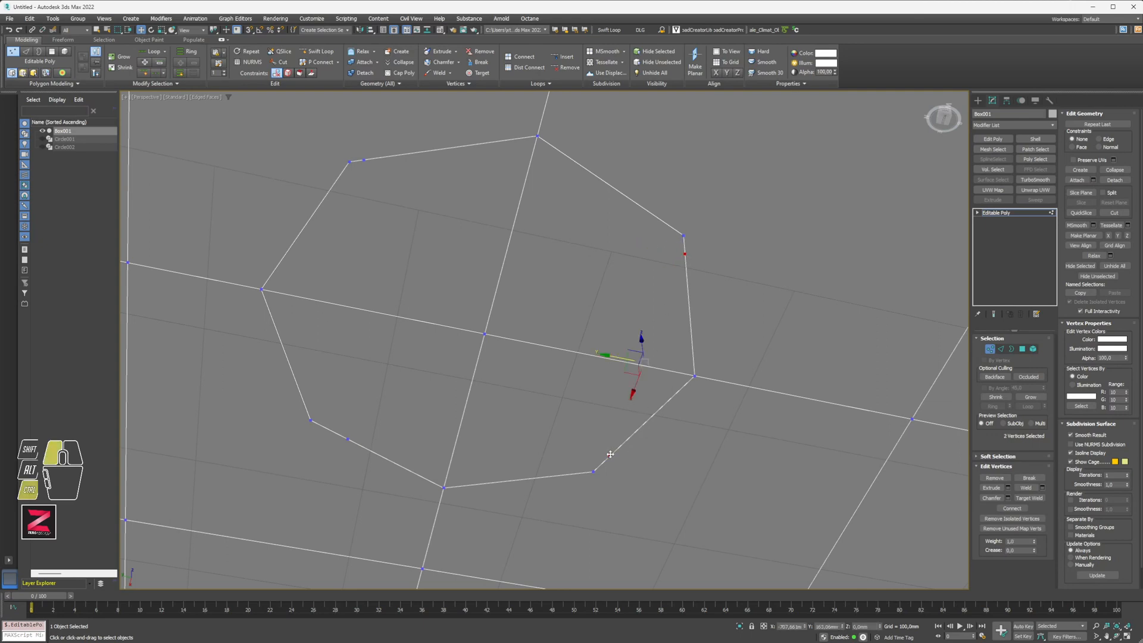
ctrl+click(349, 439)
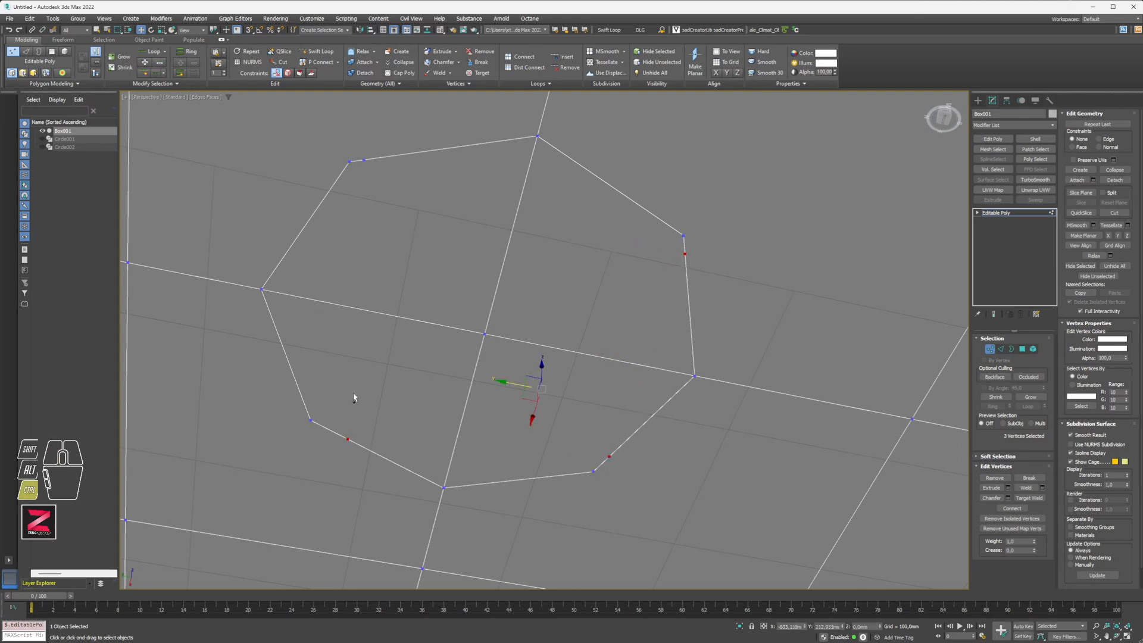
ctrl+click(365, 159)
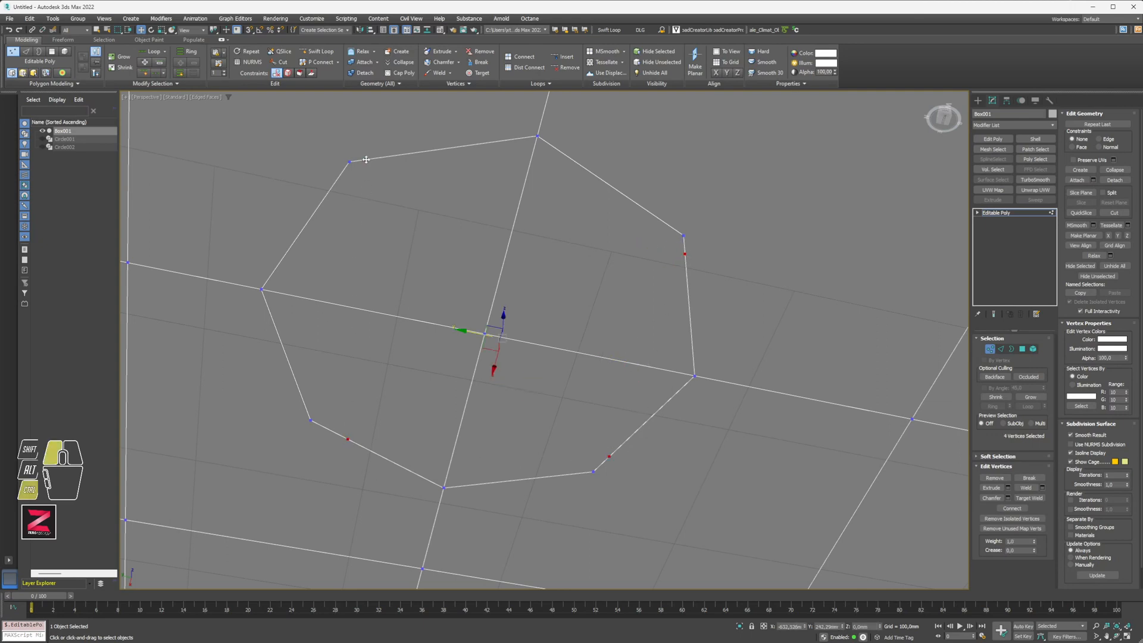
click(447, 185)
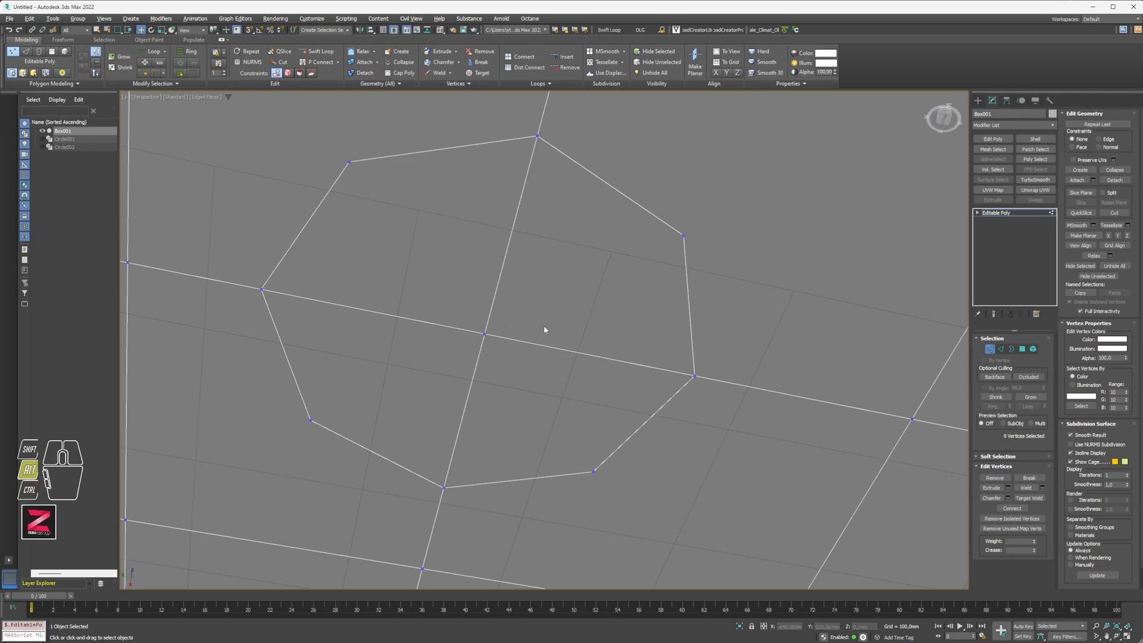
- Select all vertices of the upper octagon in the wireframe Top view to check the number of selected vertices
alt+middle_drag(544, 325, 517, 423)
key(t)
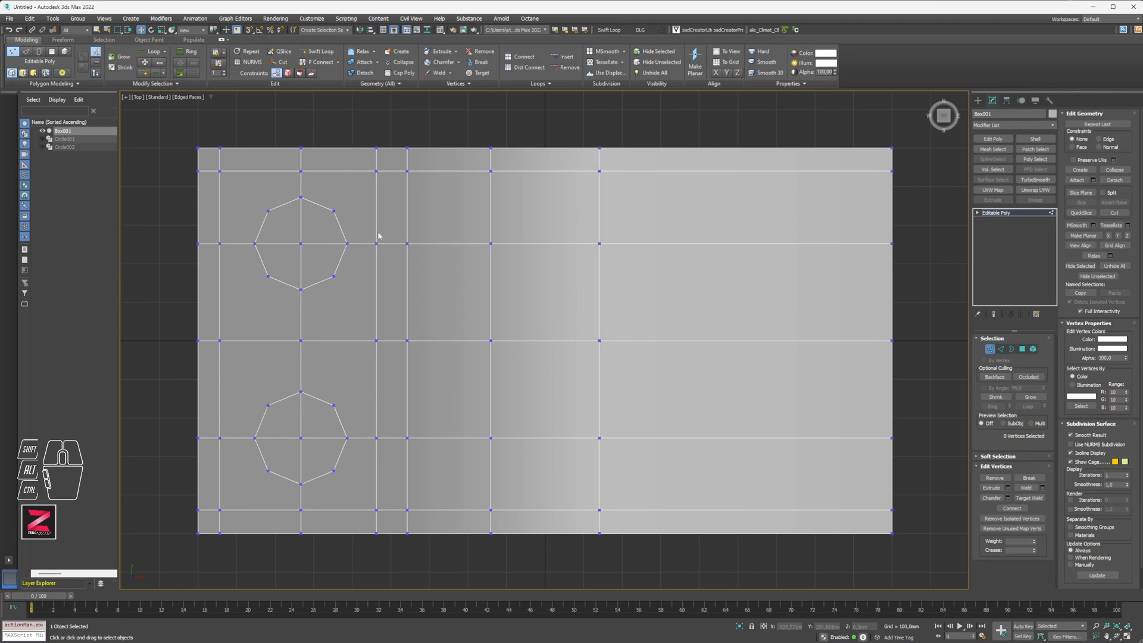
key(F3)
scroll(322, 280, up, 4)
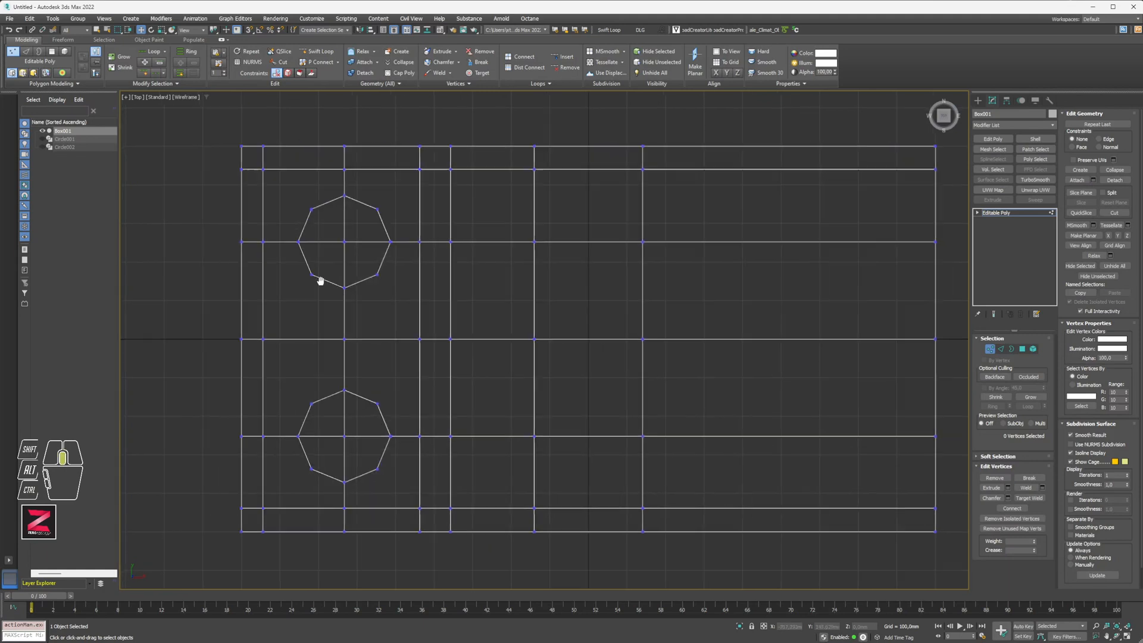
right_click(381, 202)
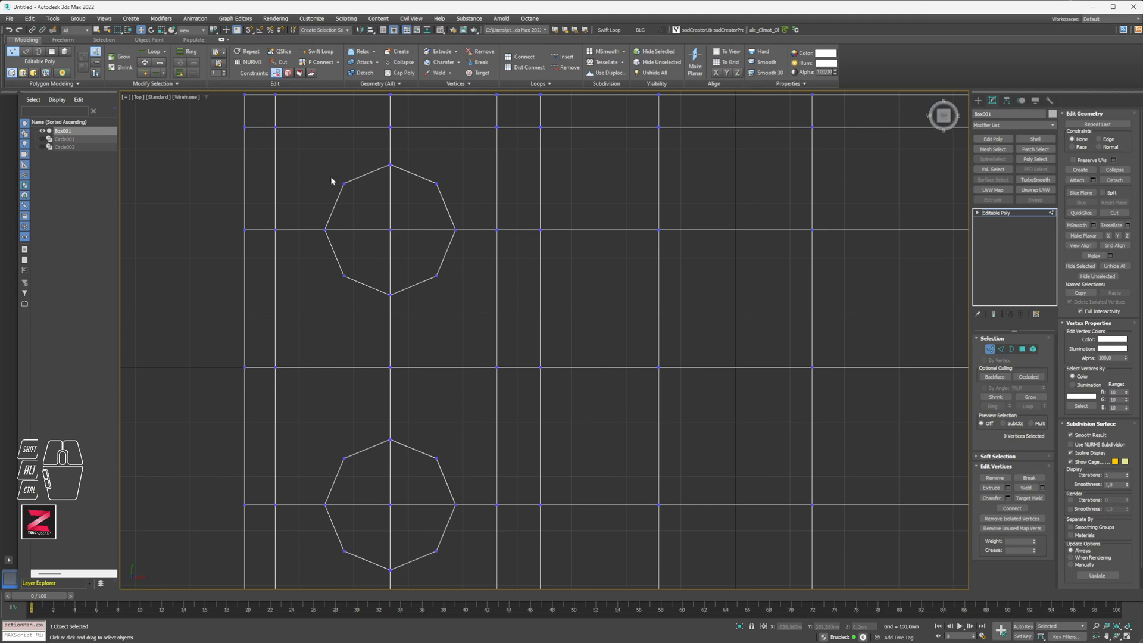
drag(310, 154, 469, 308)
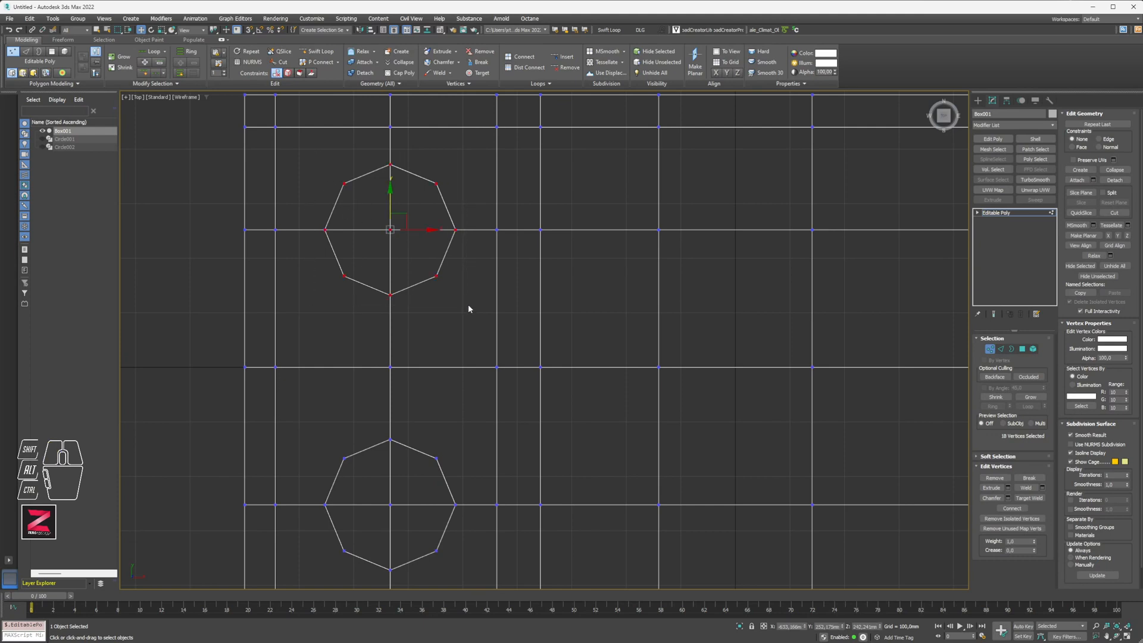
drag(315, 156, 316, 156)
drag(455, 300, 469, 299)
click(978, 212)
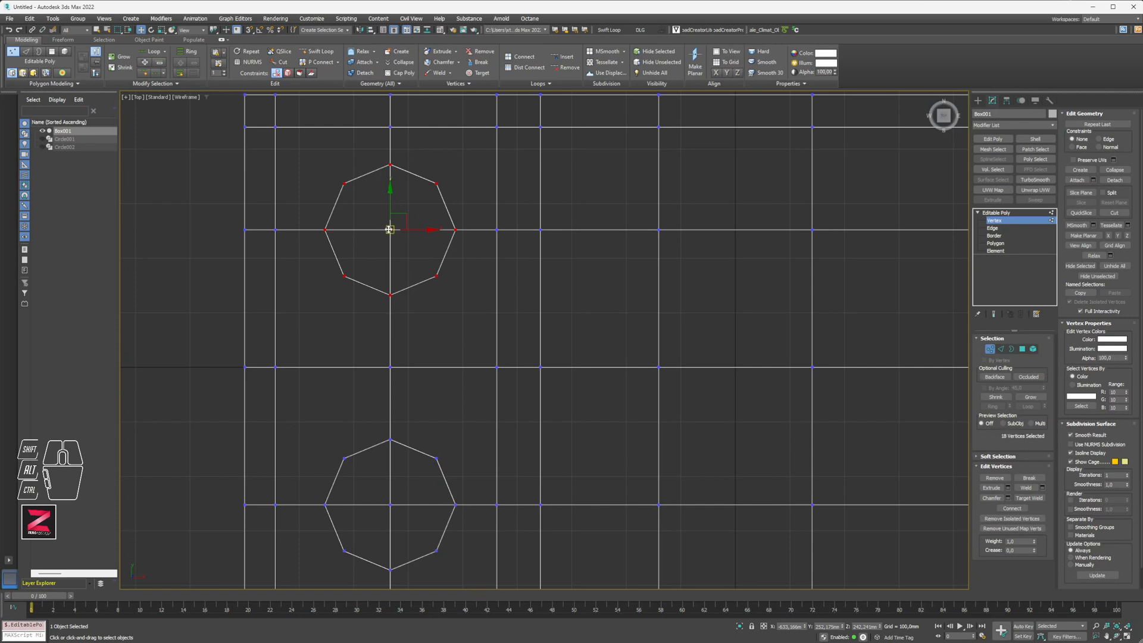
scroll(384, 235, up, 4)
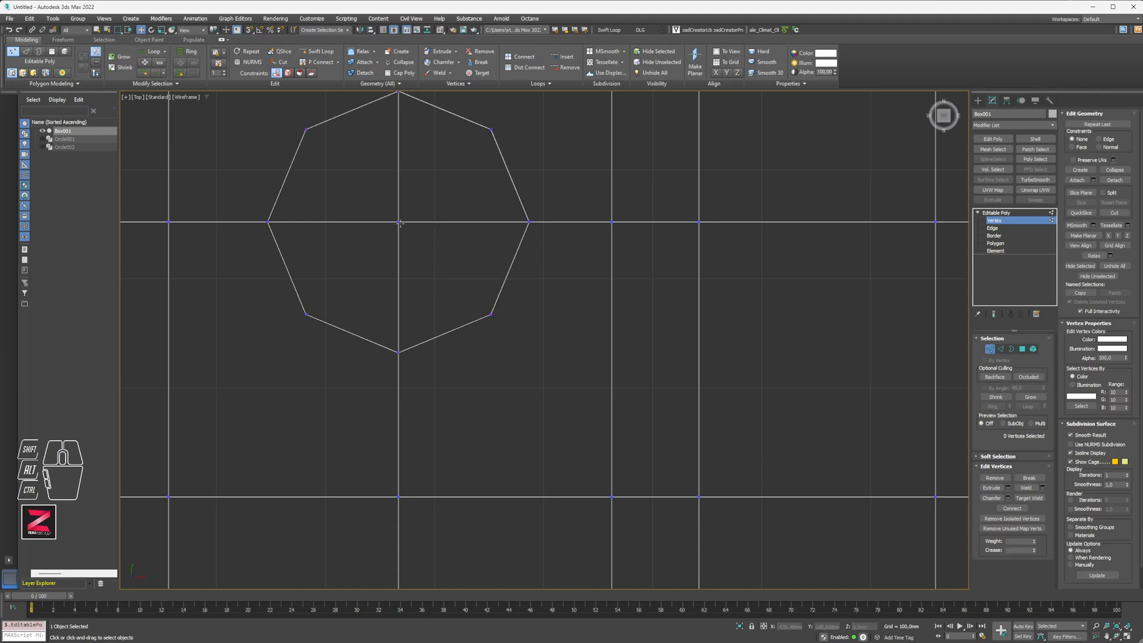
- Try moving the upper octagon's centre vertex and one rim vertex freely in the Top view, and undo both moves
click(397, 221)
drag(416, 210, 437, 191)
key(ctrl+z)
click(534, 218)
mouse_move(534, 218)
mouse_down()
mouse_move(535, 179)
mouse_move(516, 245)
mouse_move(529, 214)
mouse_move(513, 225)
mouse_up()
key(ctrl+z)
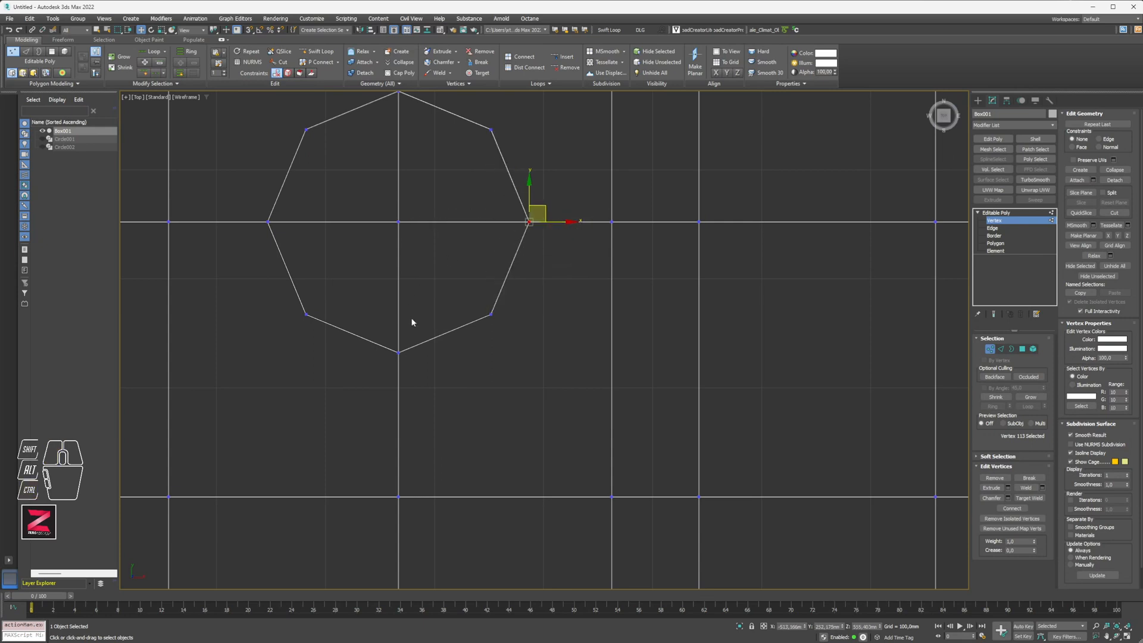
- Select all vertices of the lower octagon in the Top view and inspect the selection in the shaded Perspective view
scroll(430, 331, down, 3)
middle_drag(427, 397, 405, 203)
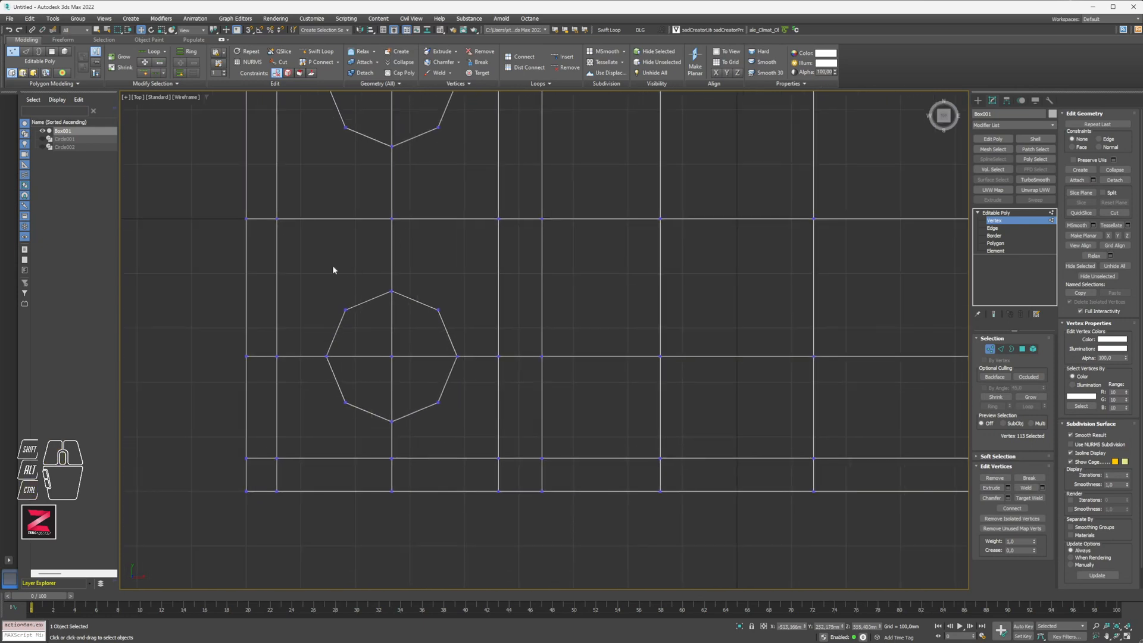
drag(317, 272, 475, 426)
alt+middle_drag(412, 421, 527, 387)
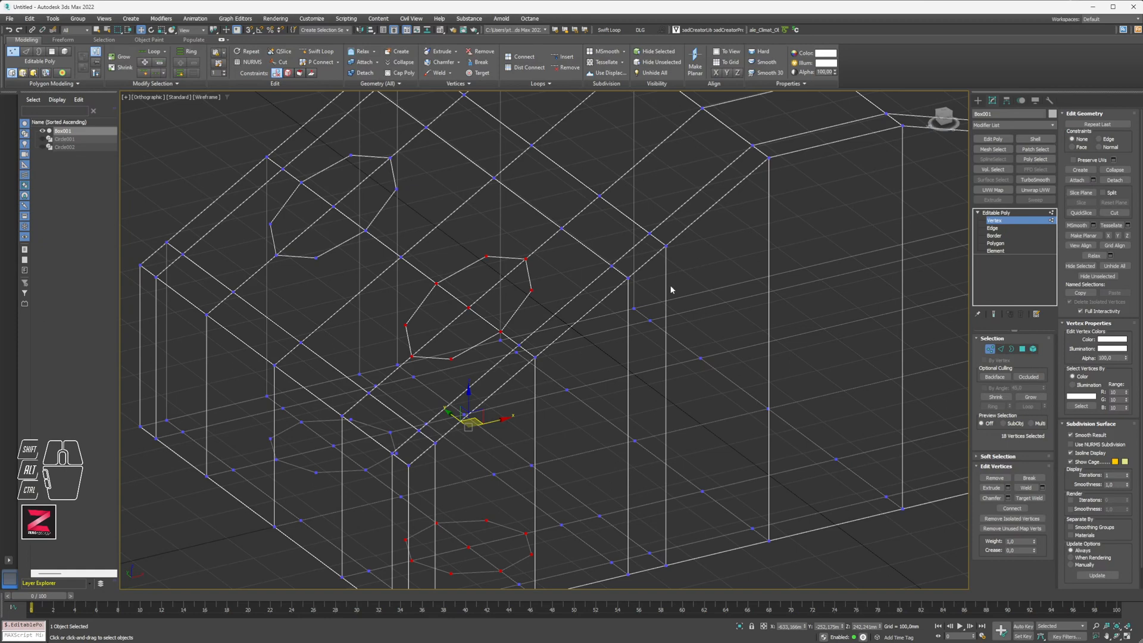
key(alt+w)
key(alt+w)
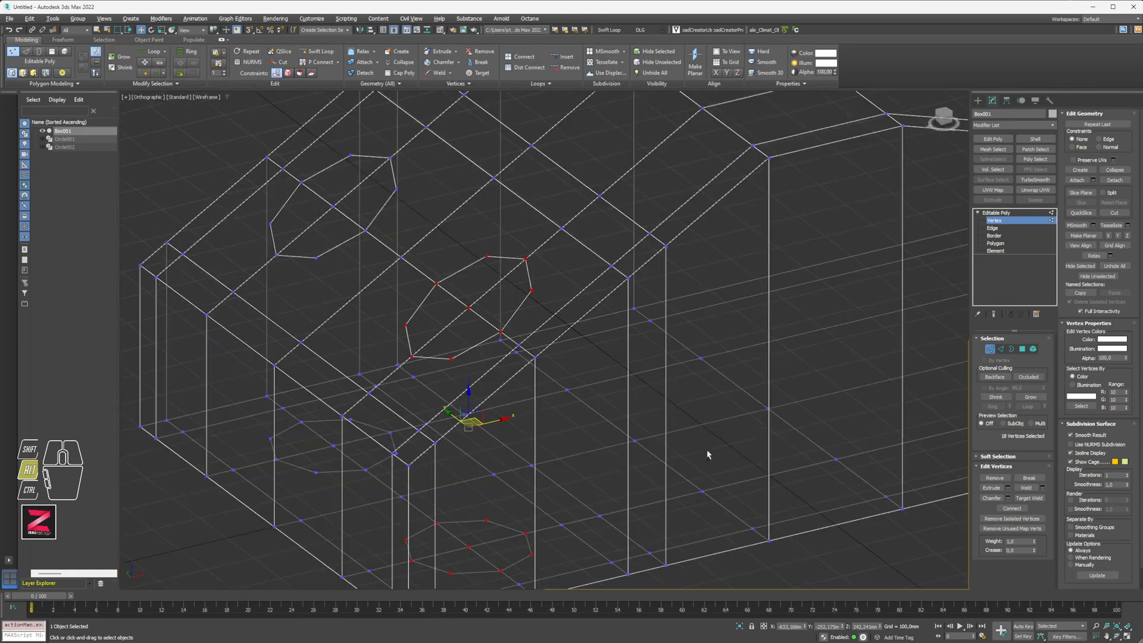
key(p)
key(F3)
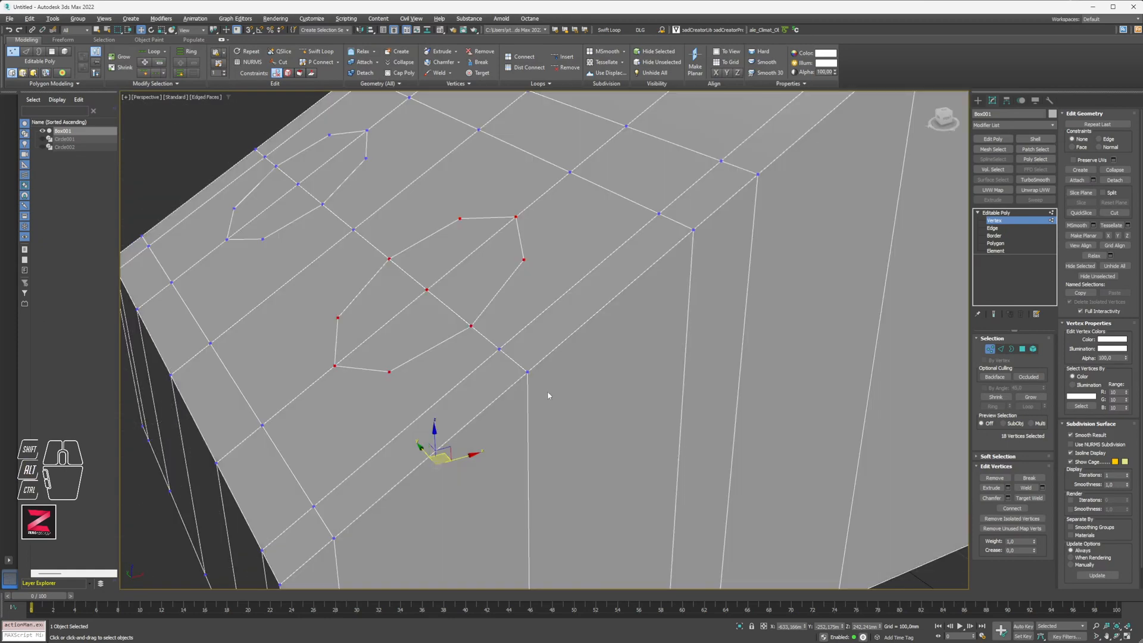
alt+middle_drag(548, 393, 529, 378)
middle_drag(437, 347, 472, 333)
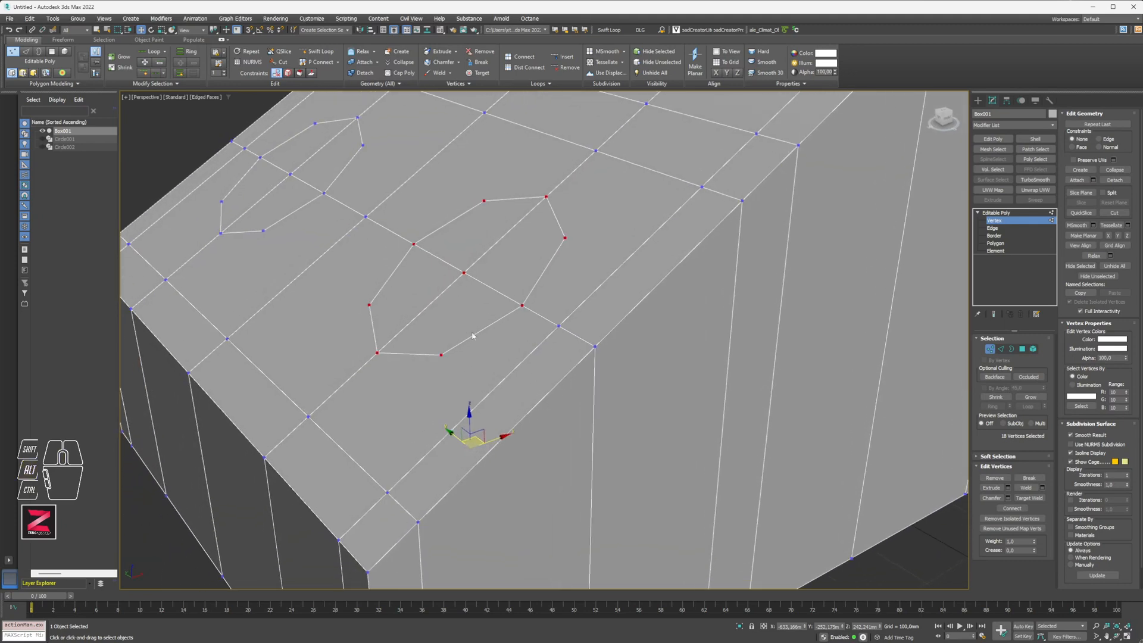
- Switch to Polygon level and select the eight polygons inside the two octagons on the sloped face
click(995, 243)
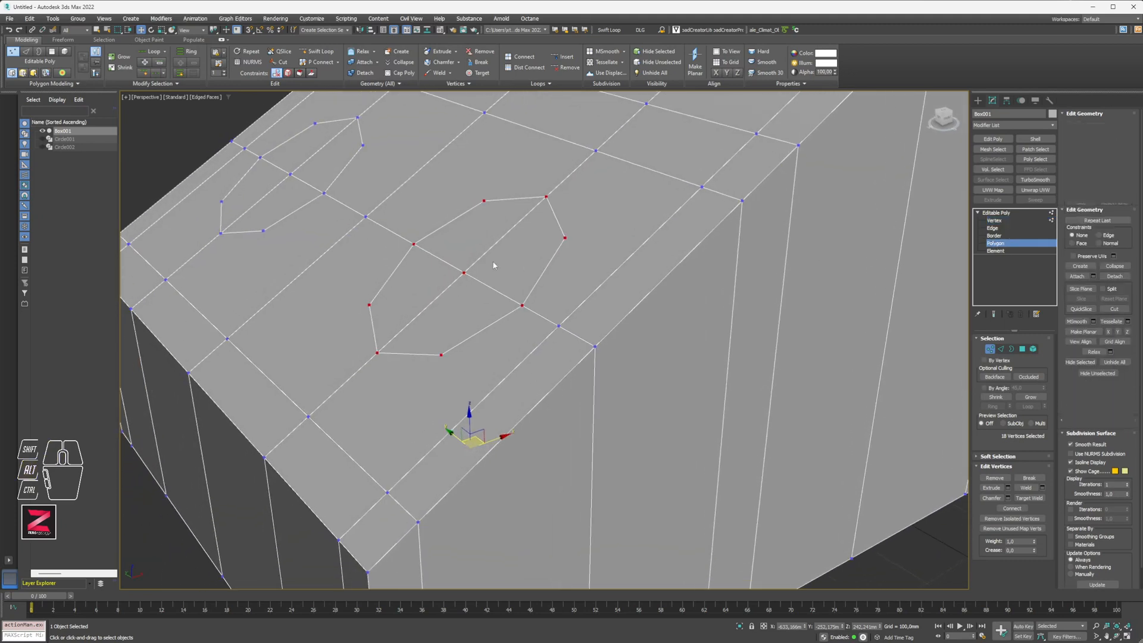
click(440, 246)
ctrl+click(425, 280)
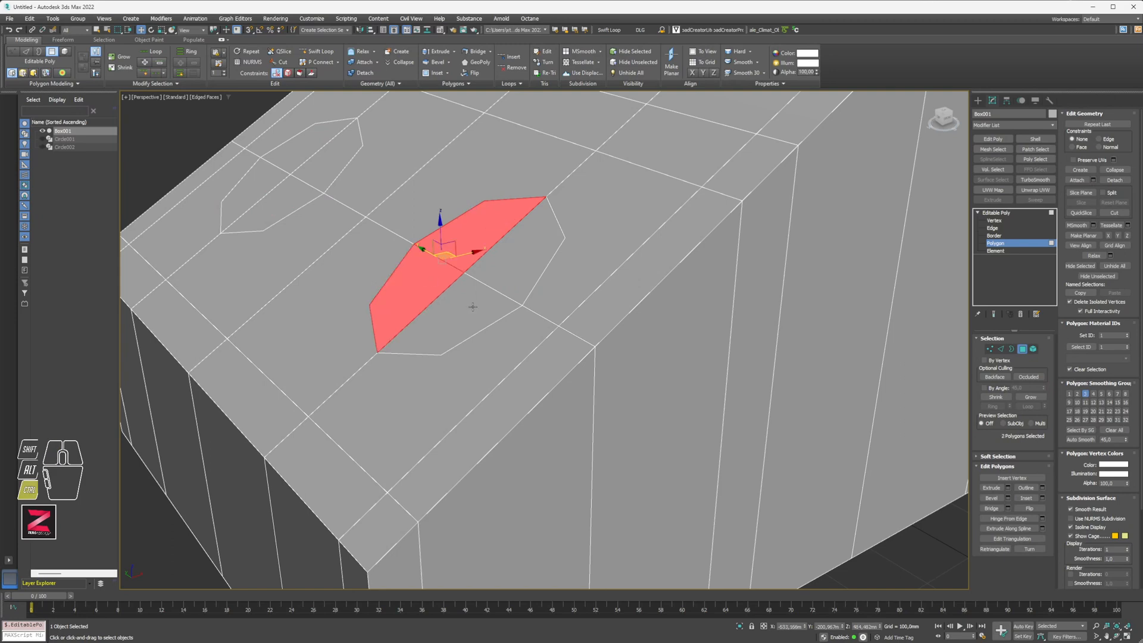
ctrl+click(474, 308)
ctrl+click(493, 267)
ctrl+click(318, 163)
ctrl+click(298, 143)
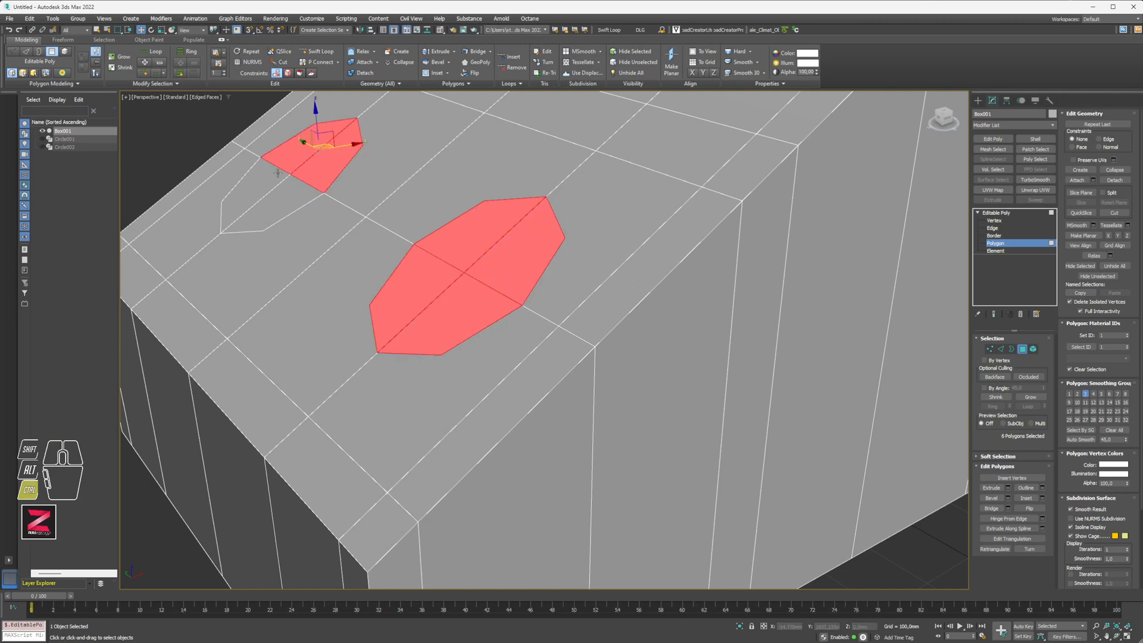
ctrl+click(244, 190)
ctrl+click(291, 206)
alt+middle_drag(450, 271, 562, 351)
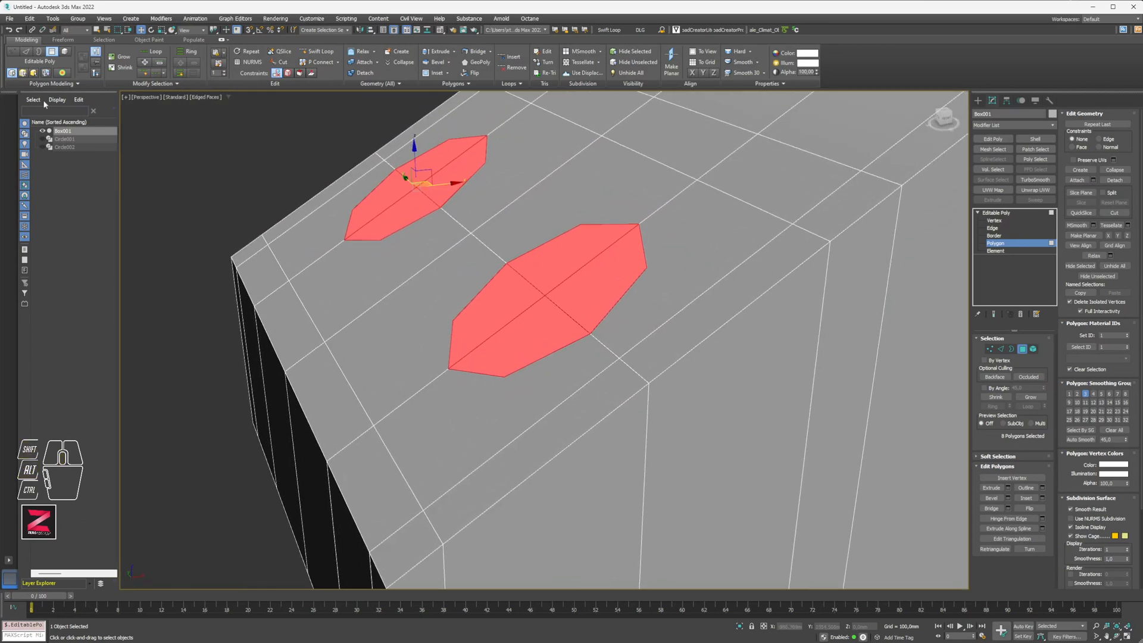
- Try extruding the eight octagon polygons into the box along their normals, and undo the extrusion
shift+drag(415, 154, 420, 179)
key(ctrl+z)
click(992, 488)
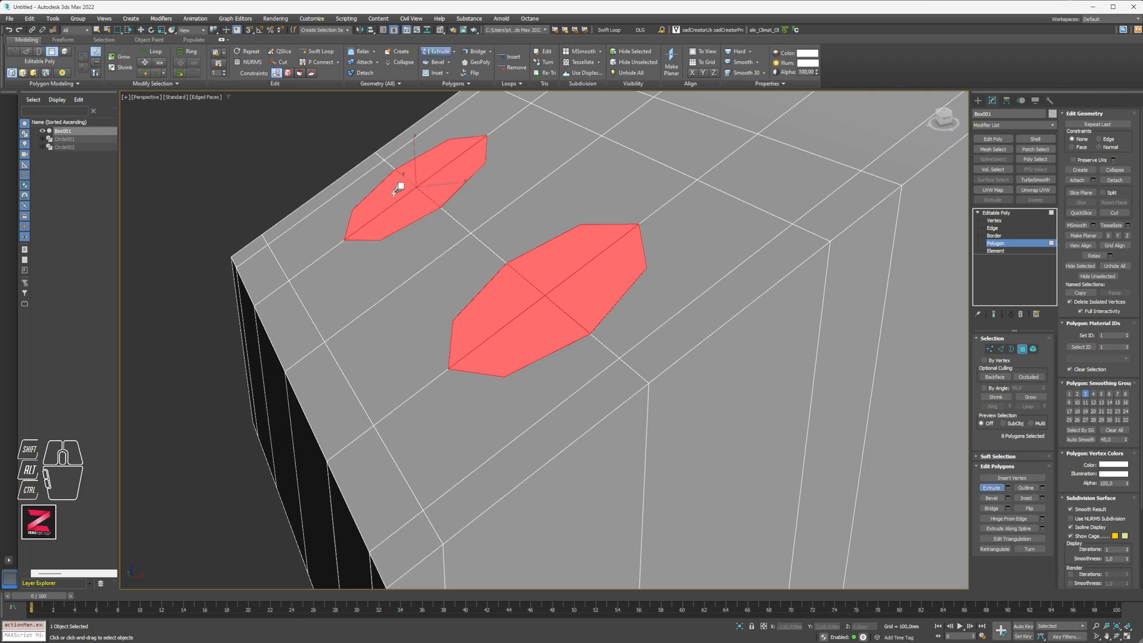
drag(400, 185, 505, 292)
drag(426, 210, 498, 265)
mouse_move(499, 264)
alt+middle_down()
mouse_move(510, 365)
mouse_move(502, 359)
mouse_move(518, 378)
mouse_move(507, 376)
alt+middle_up()
key(F3)
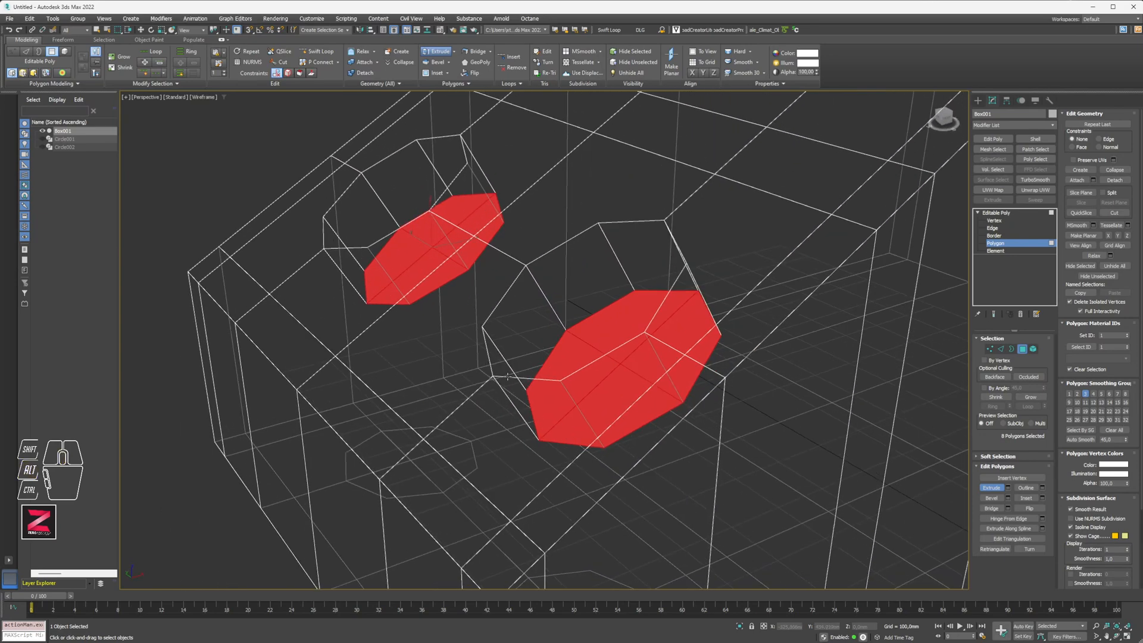
key(ctrl+z)
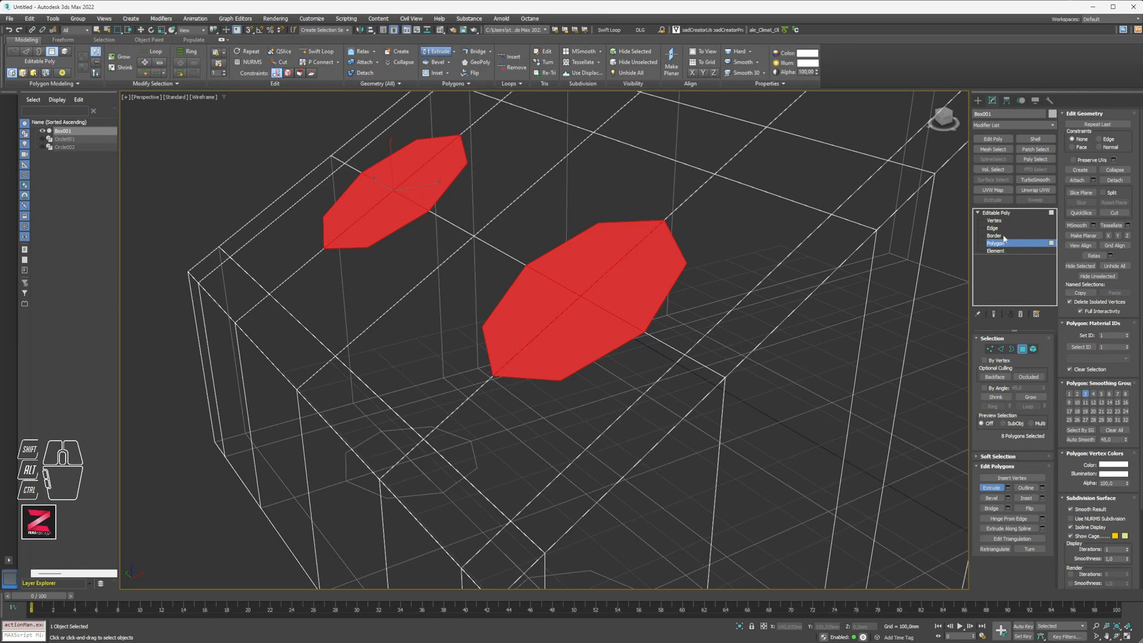
key(w)
- Extrude the eight polygons straight down into the box along the View coordinate system's Z axis and show the result in the Front view
alt+middle_drag(402, 260, 370, 324)
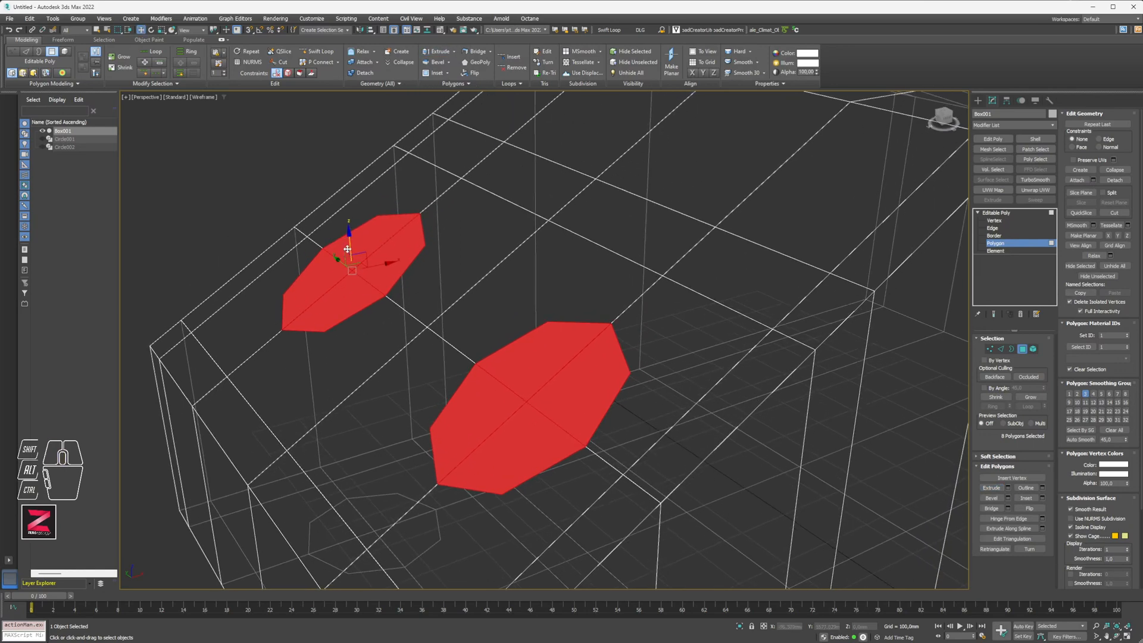
click(202, 31)
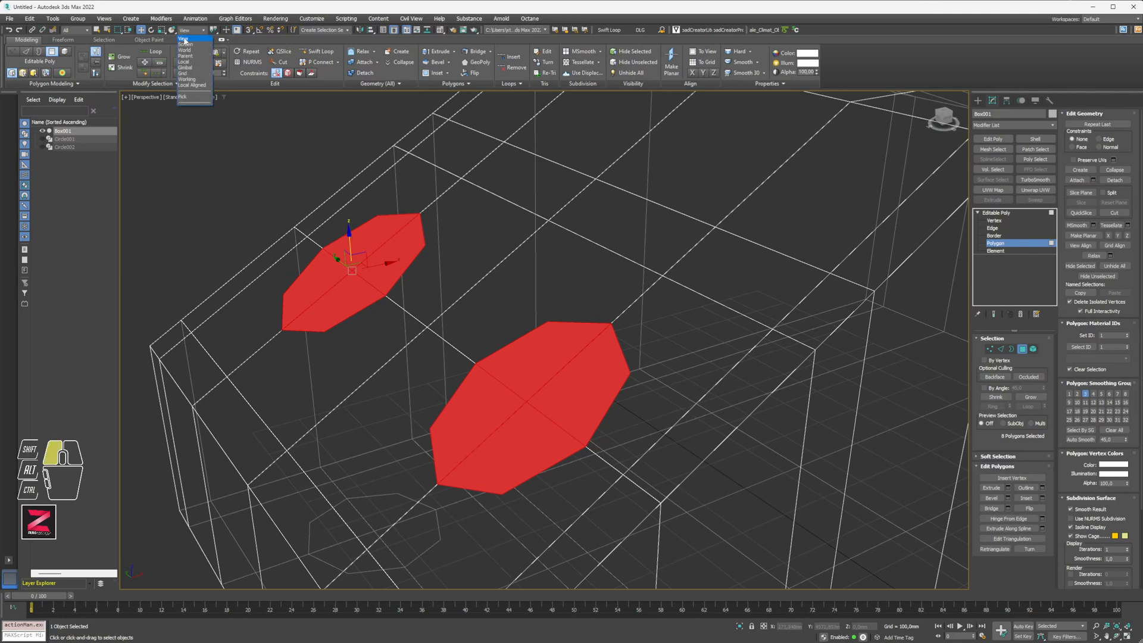
click(187, 51)
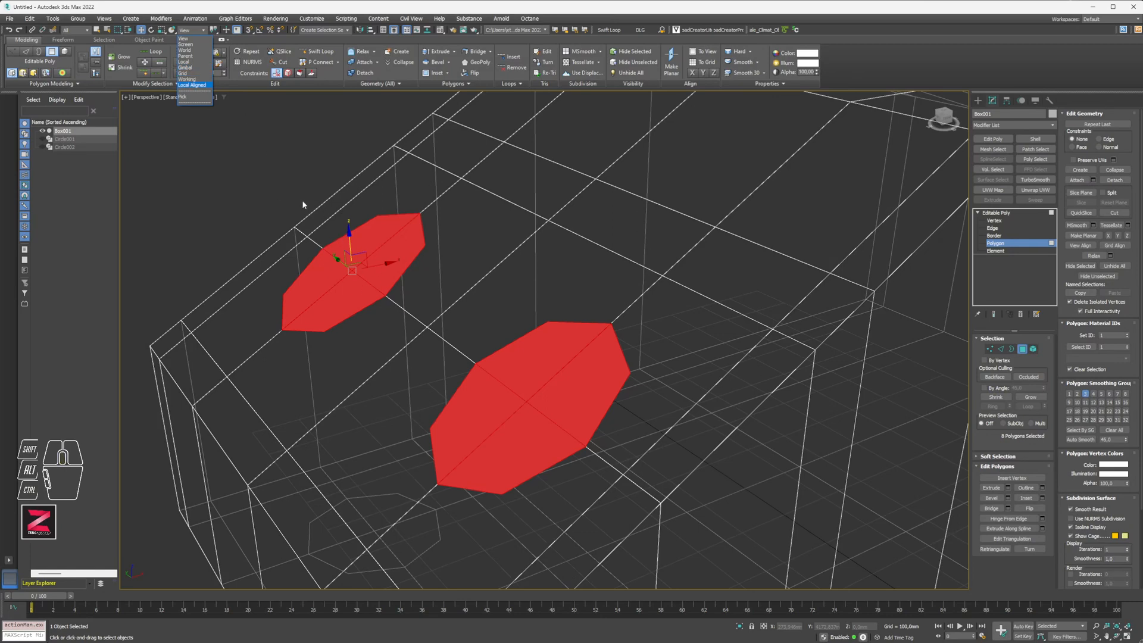
click(184, 39)
alt+middle_drag(357, 268, 376, 258)
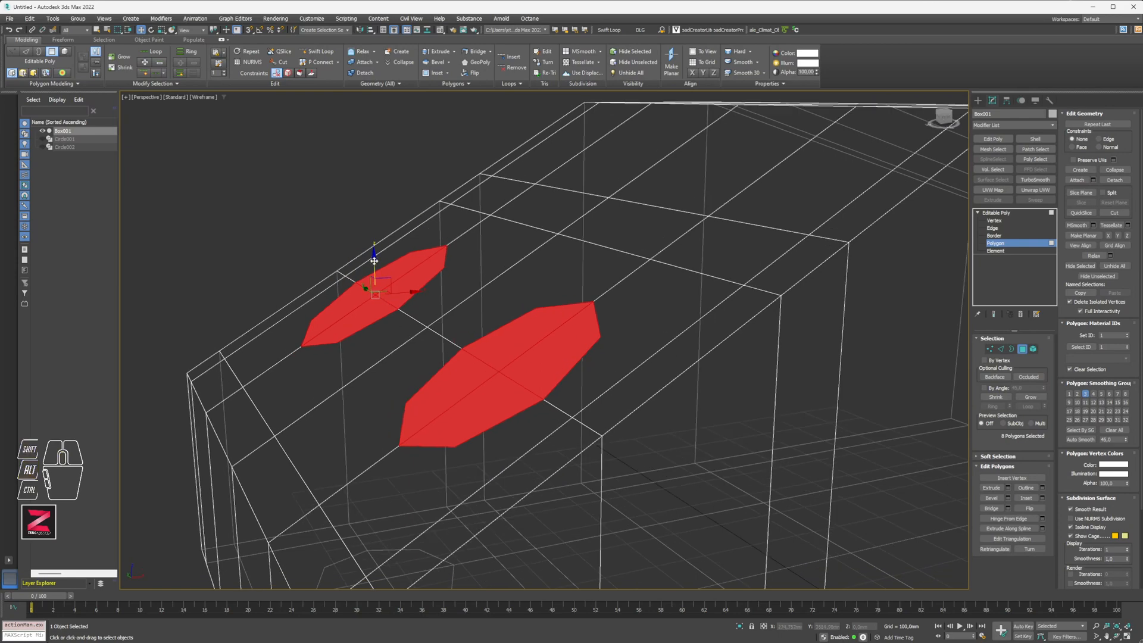
shift+drag(371, 262, 415, 409)
middle_drag(449, 410, 438, 306)
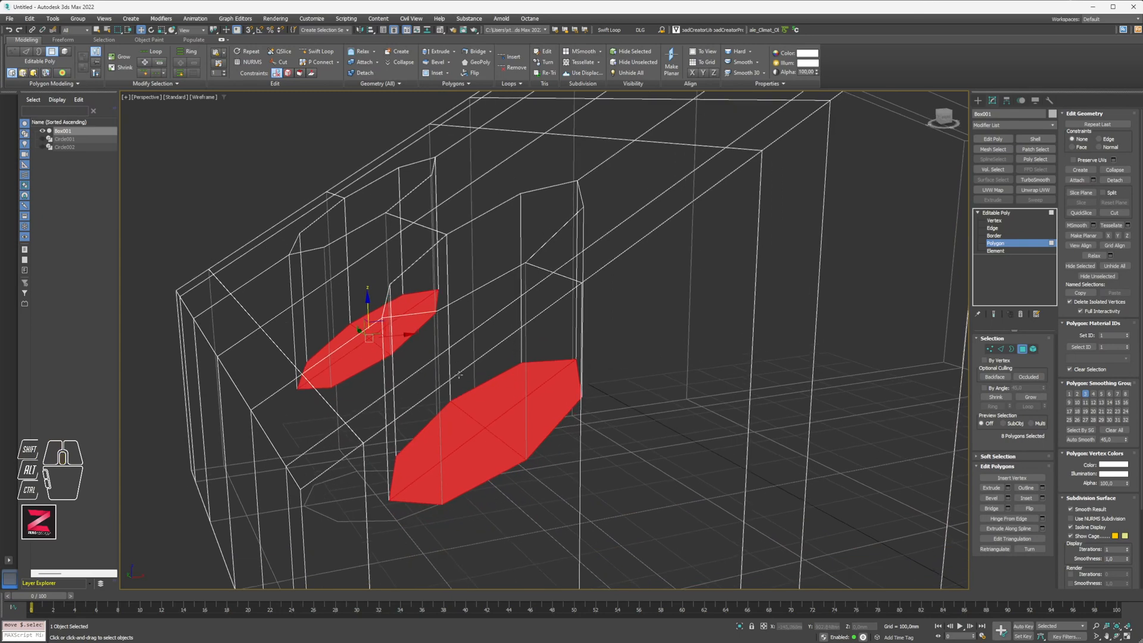
key(l)
key(f)
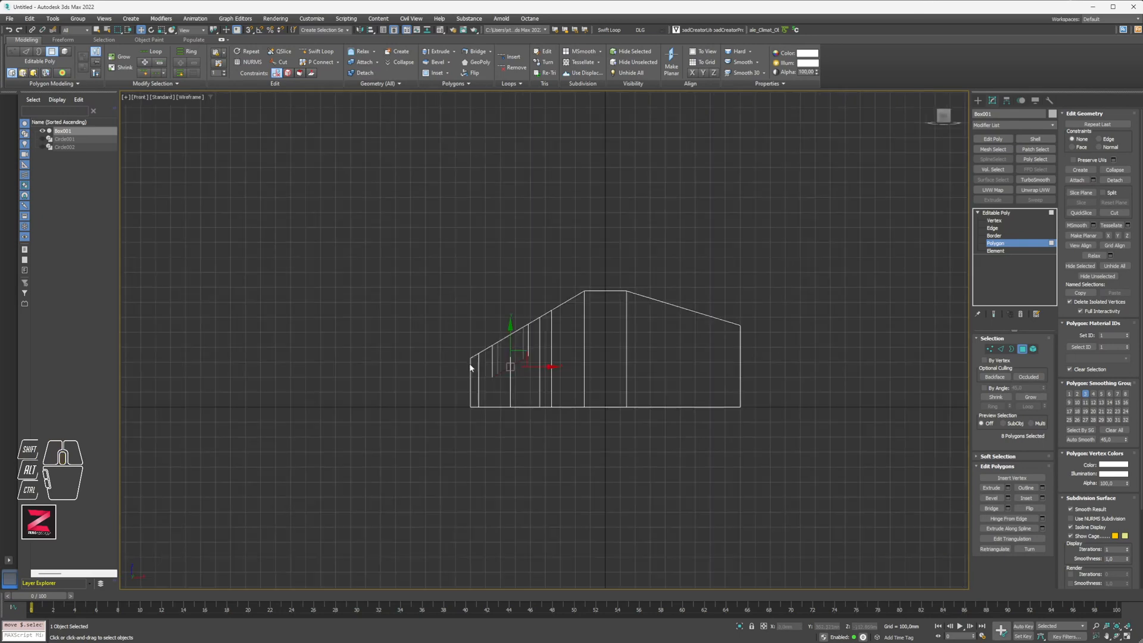
- Move the selected recess-floor polygons of both holes straight down towards the base in the Front view
scroll(487, 331, up, 5)
scroll(448, 353, up, 2)
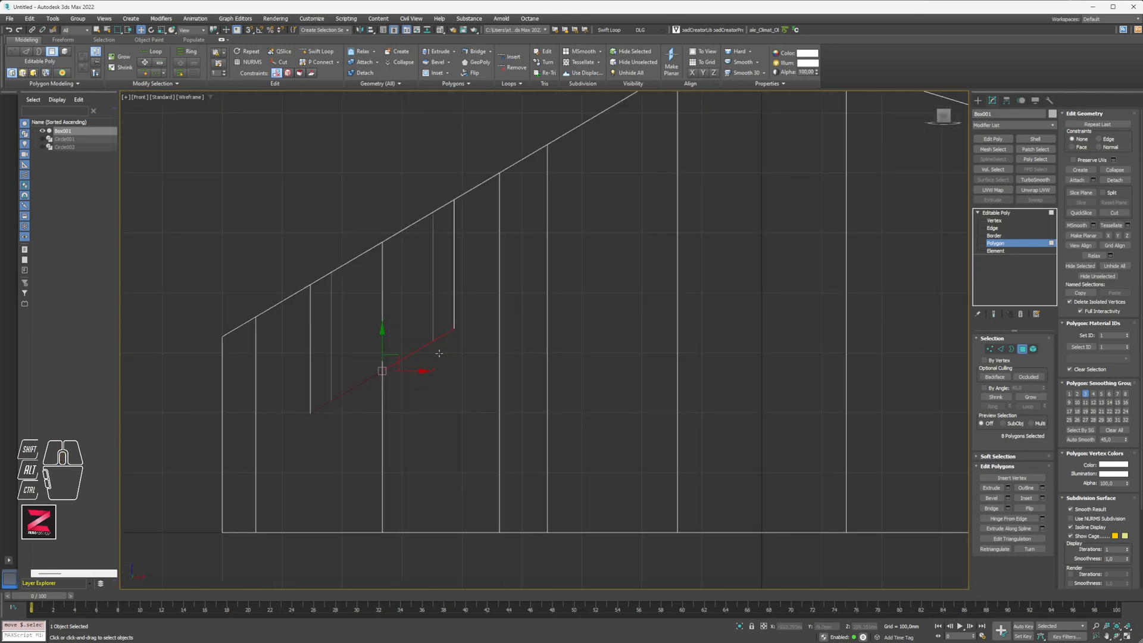
middle_drag(448, 353, 502, 316)
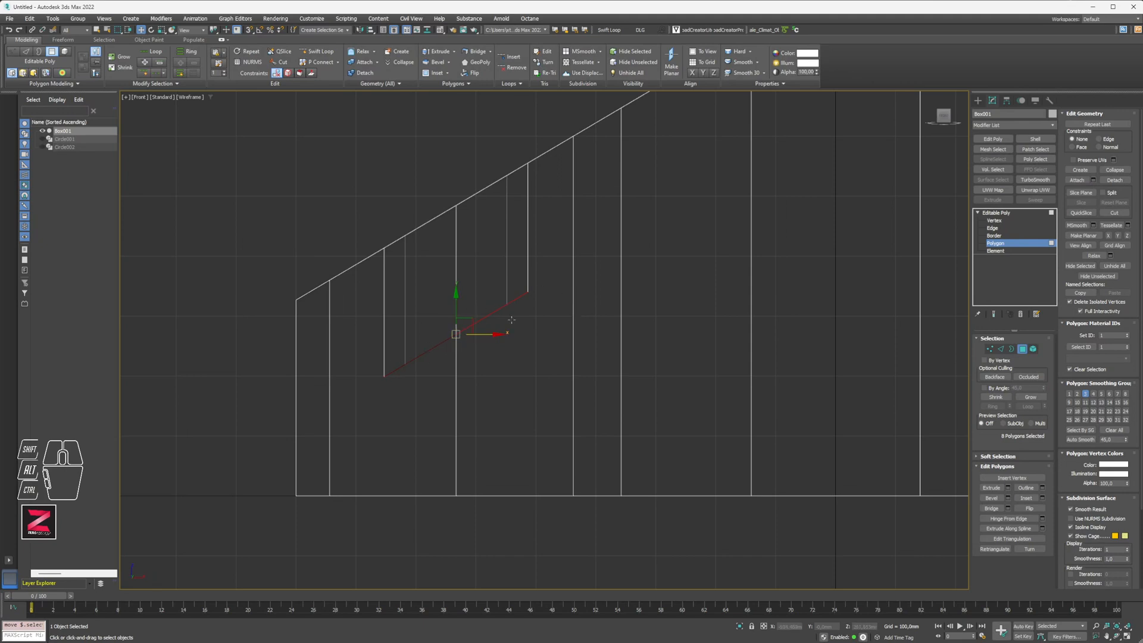
drag(455, 305, 488, 388)
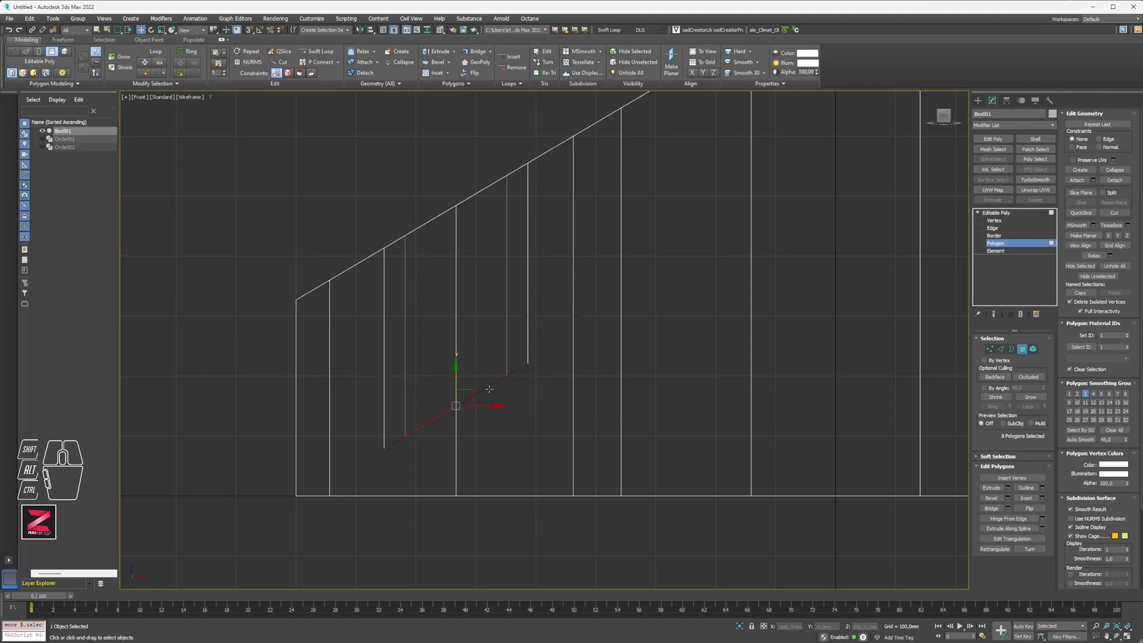
- Try rotating the sloped recess-floor polygons until they are horizontal, and undo the rotation
key(e)
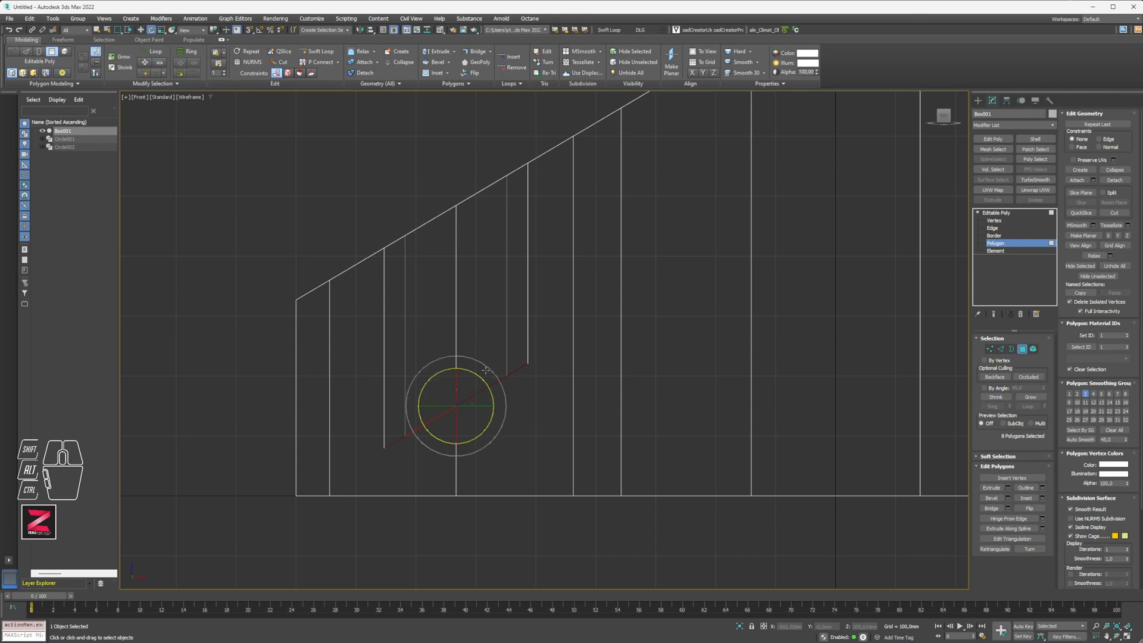
drag(477, 375, 494, 405)
scroll(417, 342, up, 3)
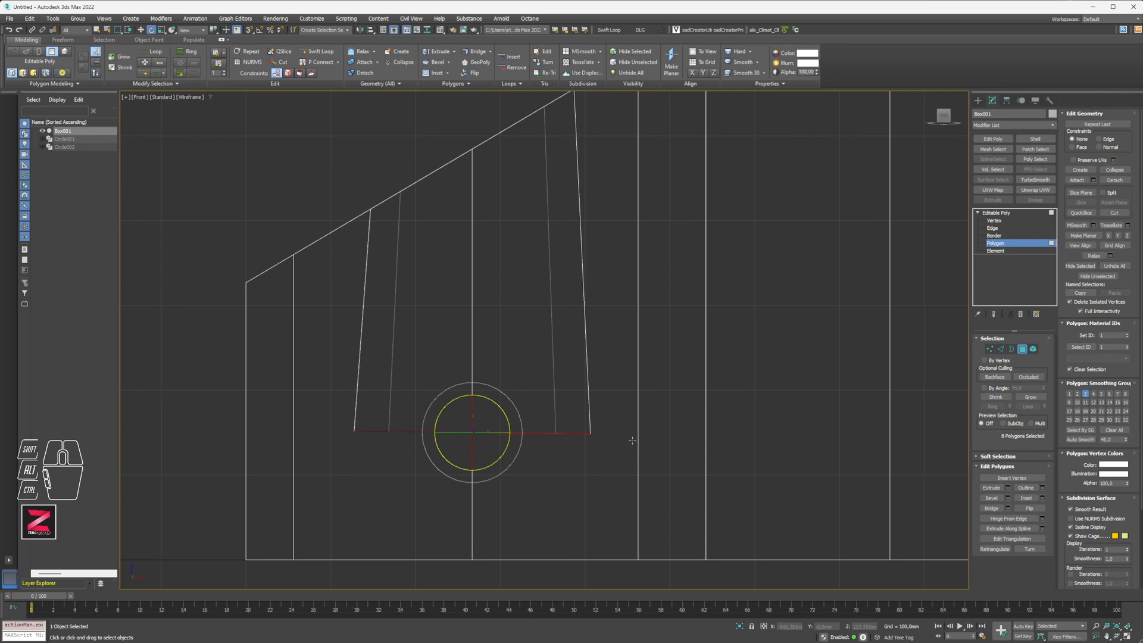
key(ctrl+z)
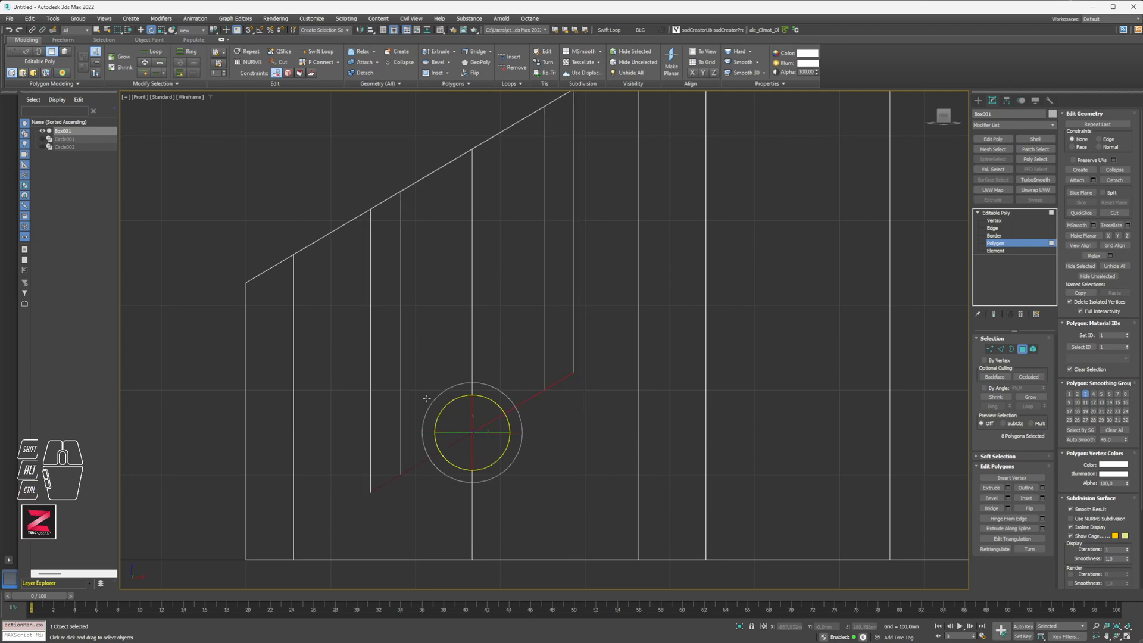
- Switch to Vertex level and select all vertices on the sloped floors of both recesses with the Move tool active
click(1000, 224)
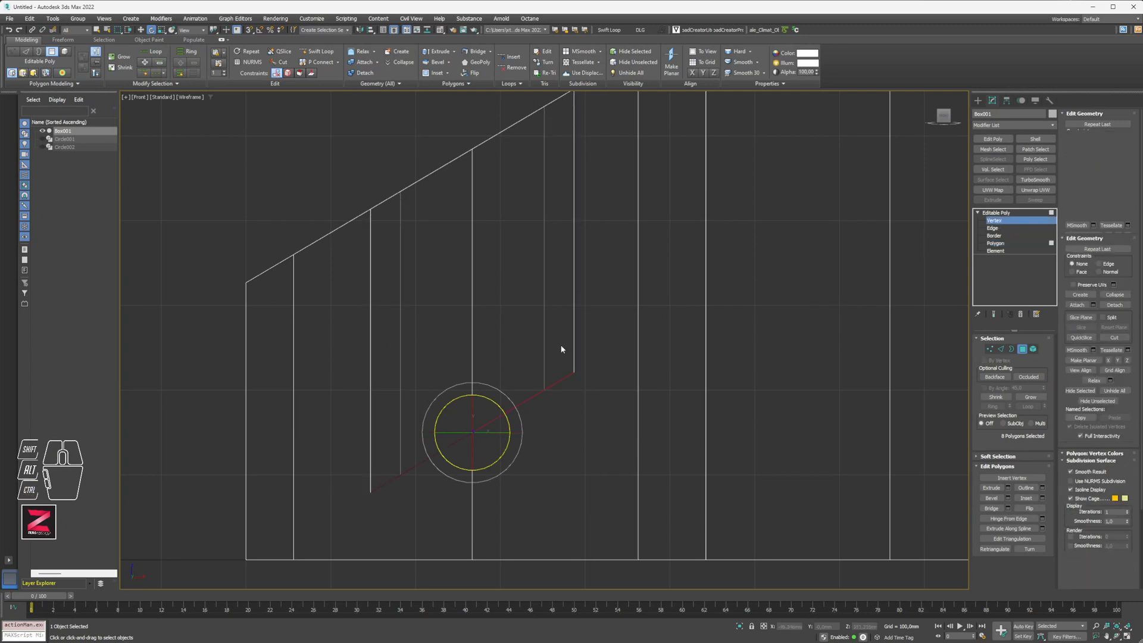
drag(605, 347, 488, 442)
drag(375, 513, 350, 505)
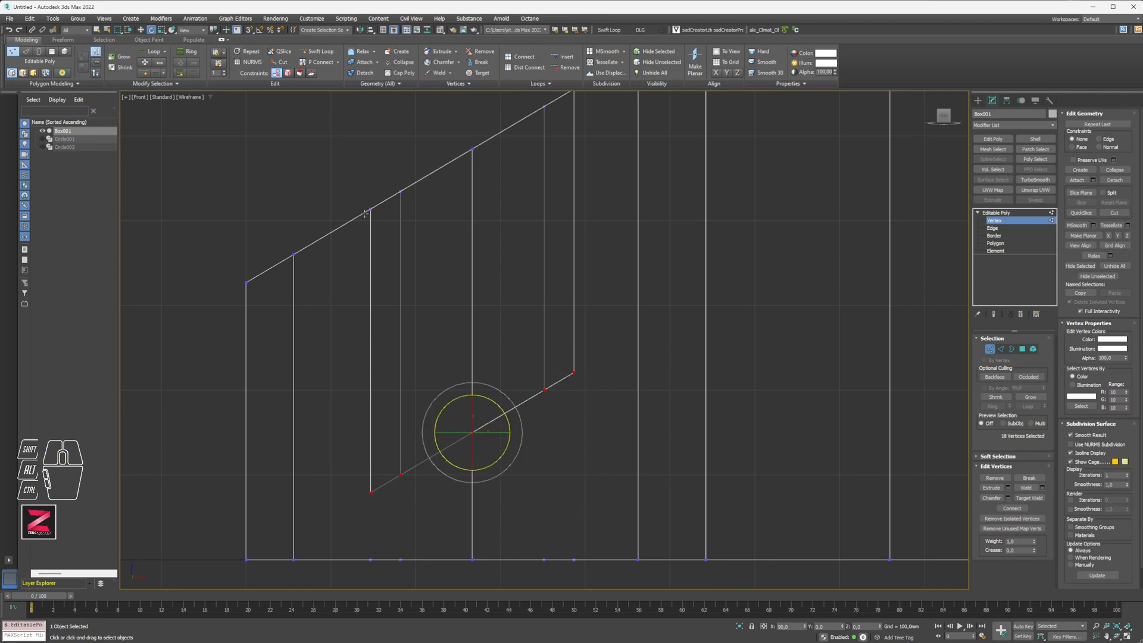
key(w)
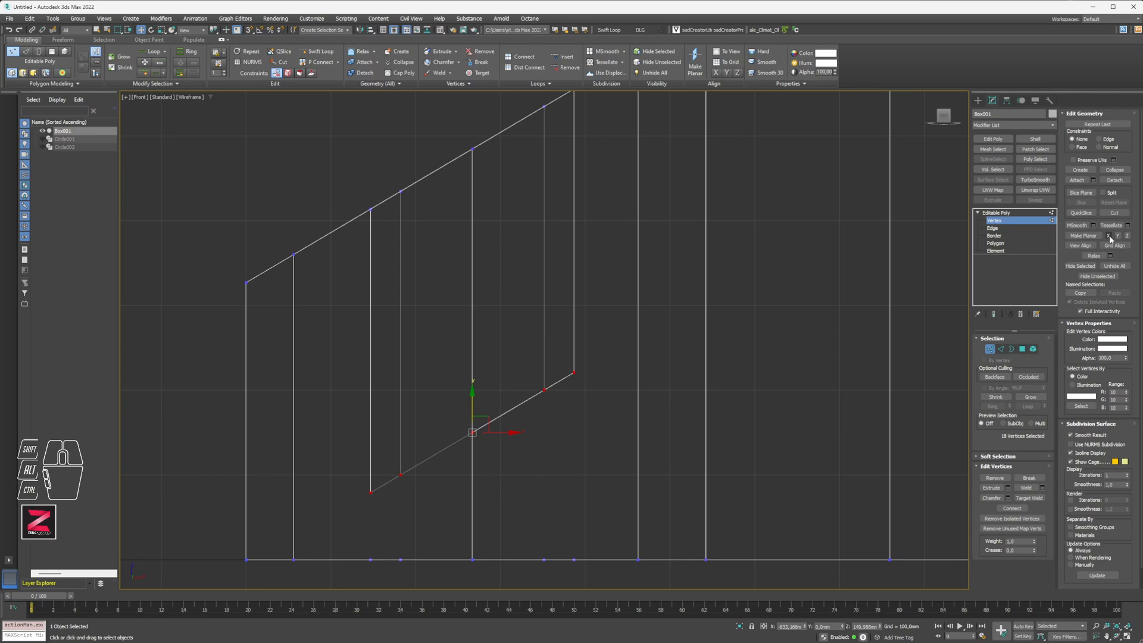
- Try Make Planar along X and then along Y on the selected floor vertices, undoing each attempt
click(1127, 239)
mouse_move(485, 288)
alt+middle_down()
mouse_move(454, 321)
mouse_move(471, 270)
alt+middle_up()
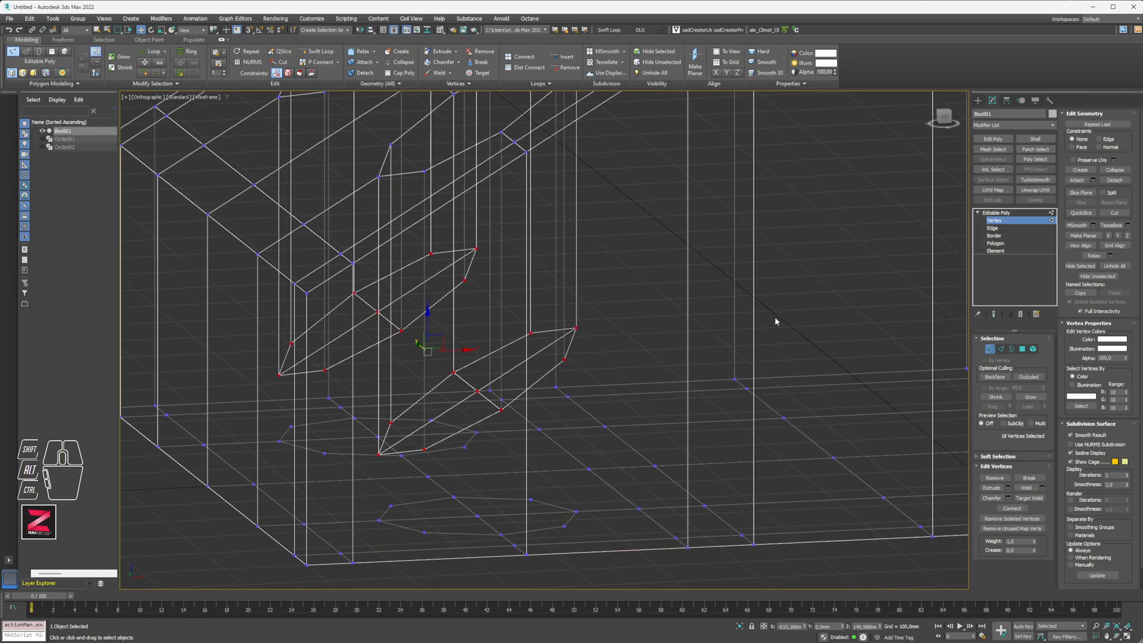
click(1110, 236)
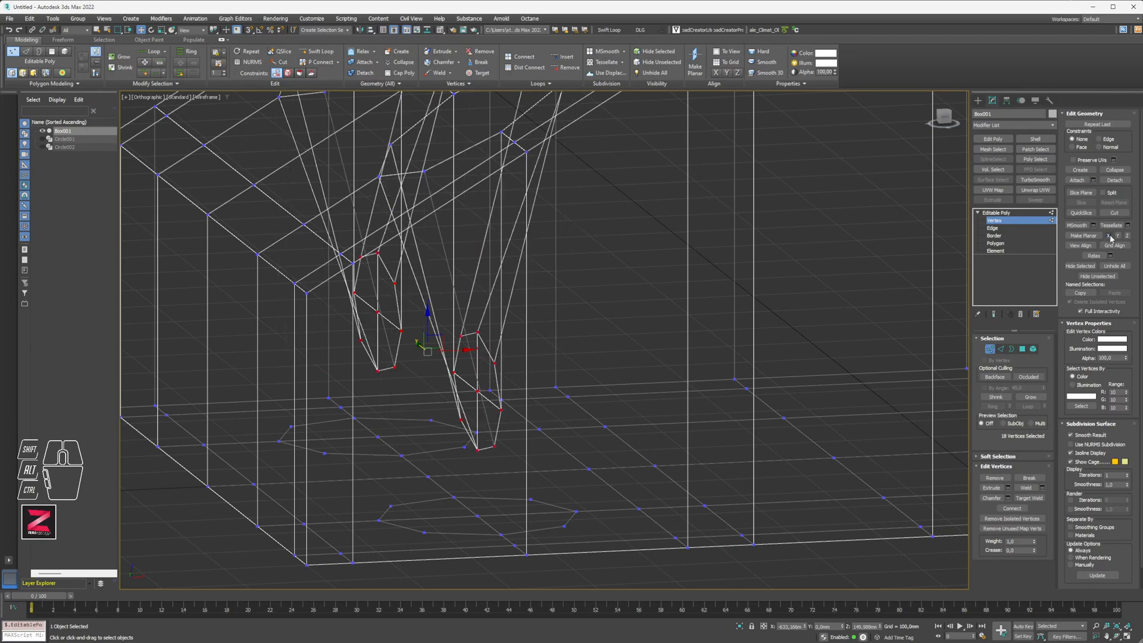
mouse_move(645, 324)
alt+middle_down()
mouse_move(663, 309)
mouse_move(643, 319)
alt+middle_up()
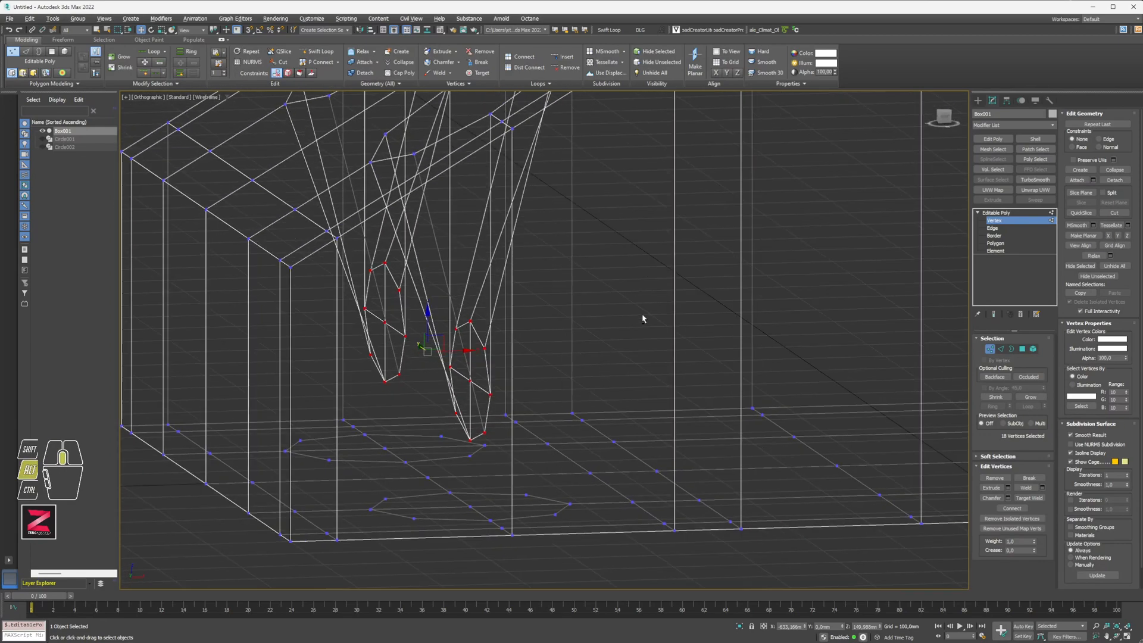
key(ctrl+z)
click(1117, 237)
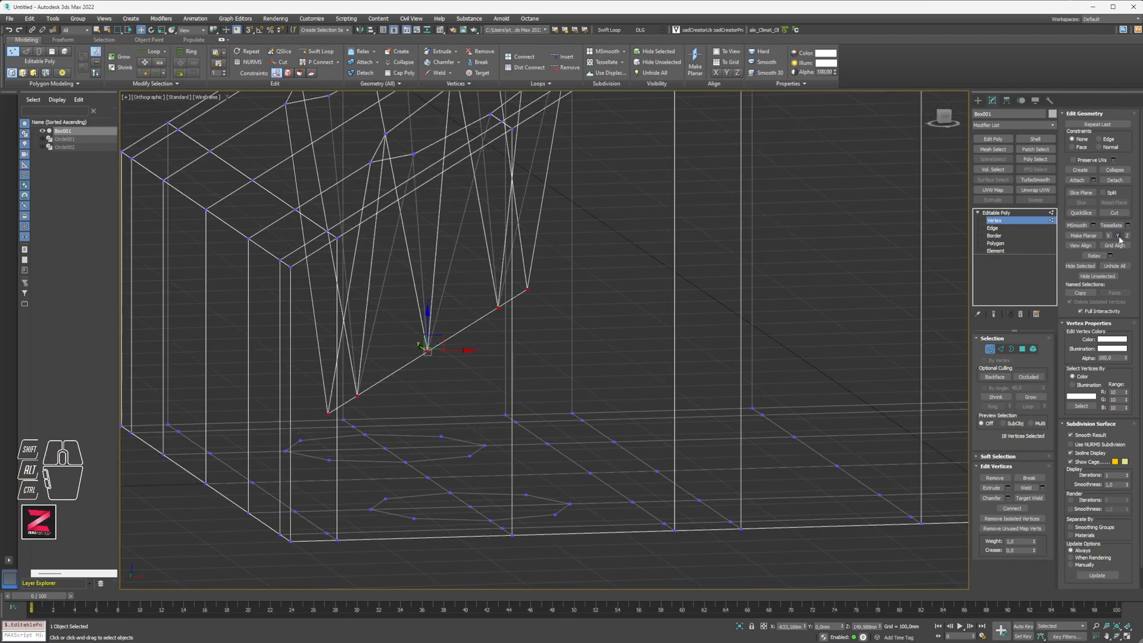
mouse_move(520, 320)
alt+middle_down()
mouse_move(566, 331)
mouse_move(594, 314)
mouse_move(508, 325)
alt+middle_up()
key(ctrl+z)
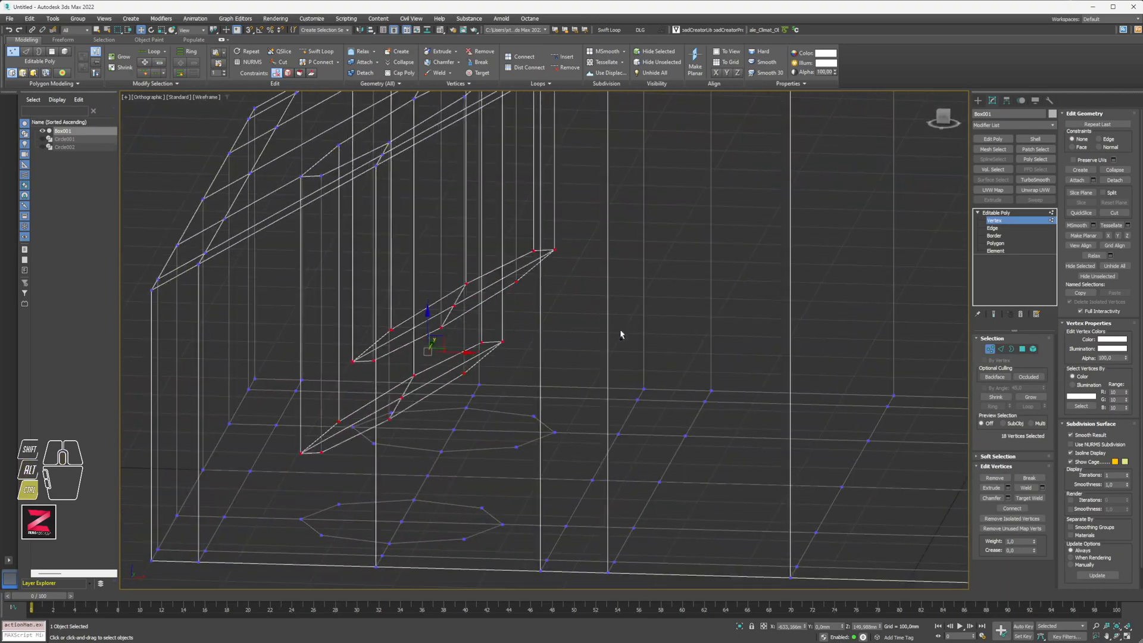
- Flatten the selected floor vertices with Make Planar Z and move them down closer to the base in the Front view
click(1127, 235)
mouse_move(605, 293)
alt+middle_down()
mouse_move(612, 265)
mouse_move(638, 316)
mouse_move(615, 282)
alt+middle_up()
key(f)
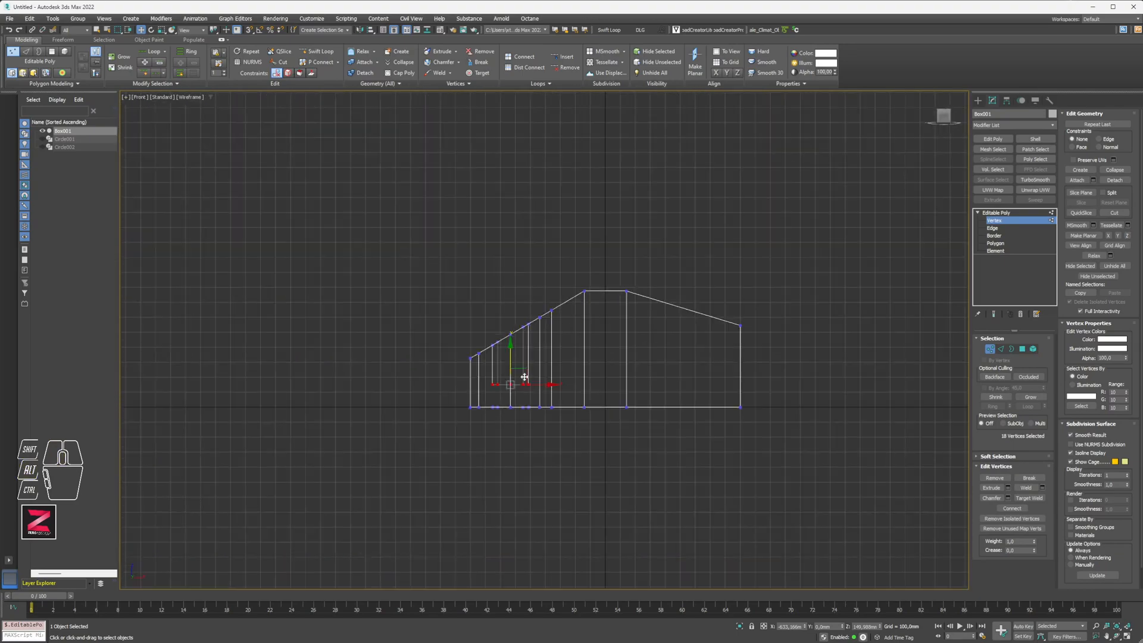
scroll(524, 378, up, 10)
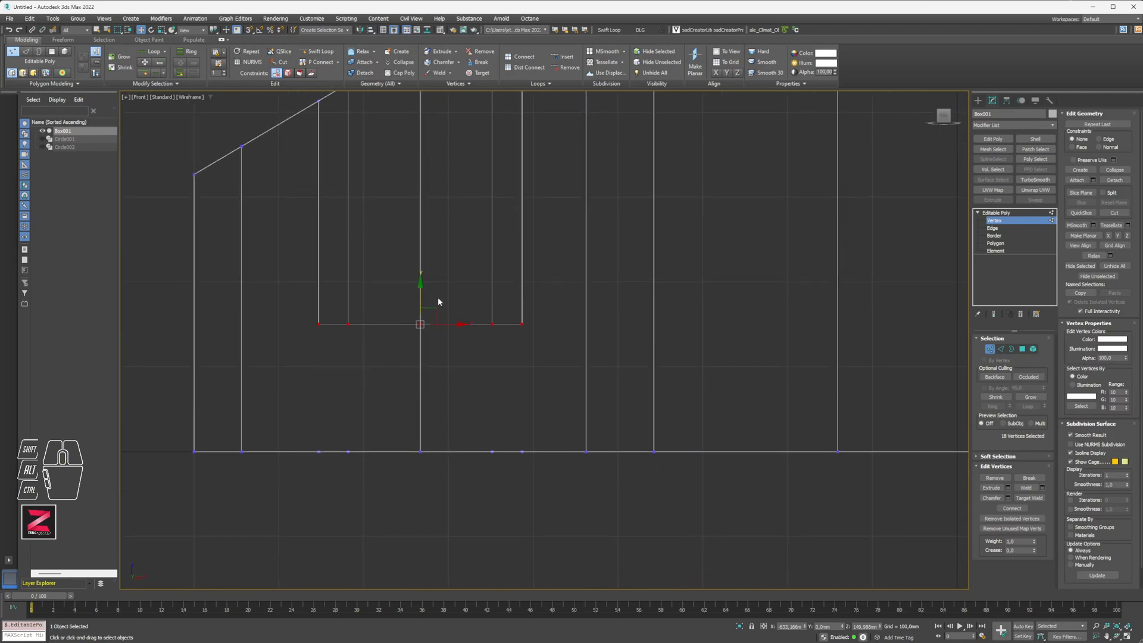
drag(421, 292, 416, 335)
- Examine both flat-bottomed recesses from several angles in wireframe, shaded and edged-faces display
alt+middle_drag(390, 317, 431, 355)
scroll(465, 336, down, 2)
click(1004, 221)
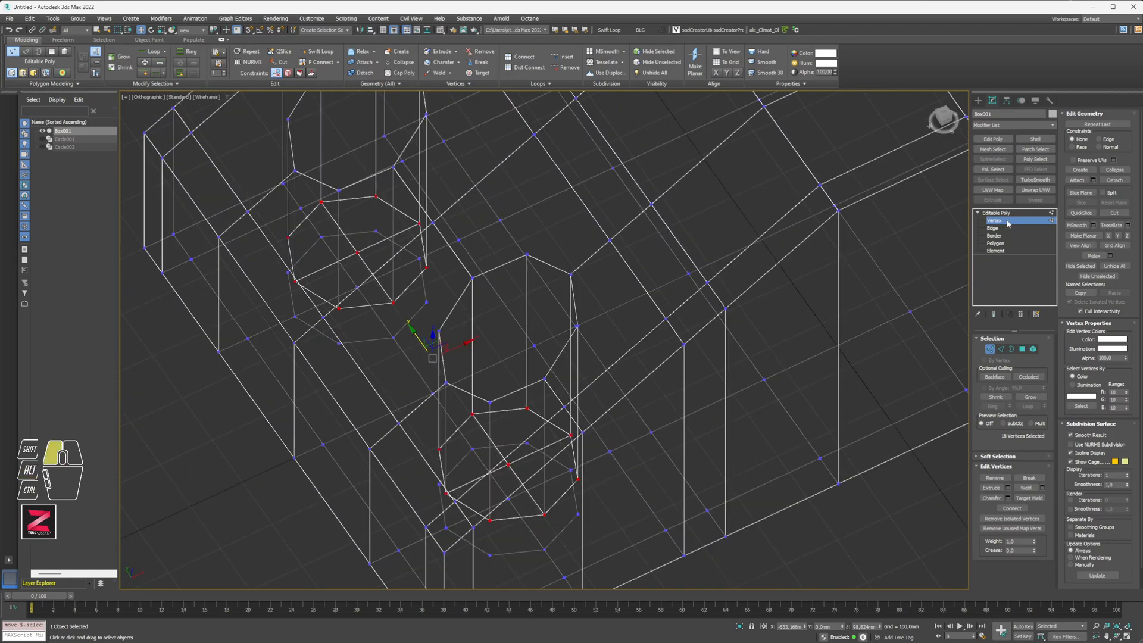
click(1002, 220)
key(F3)
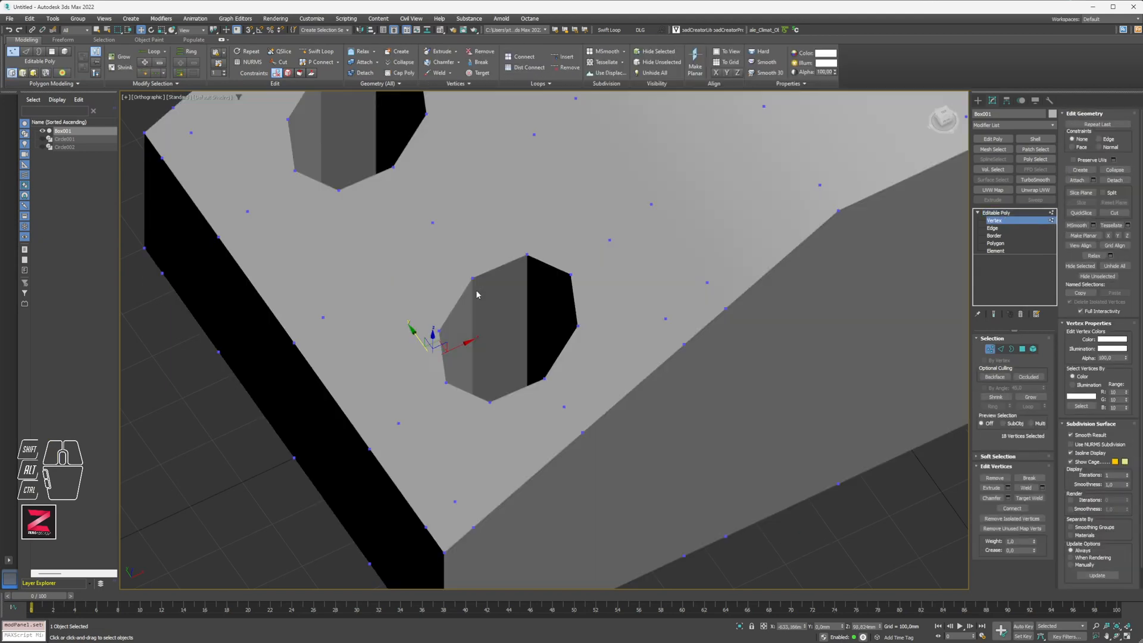
scroll(475, 297, down, 3)
key(F4)
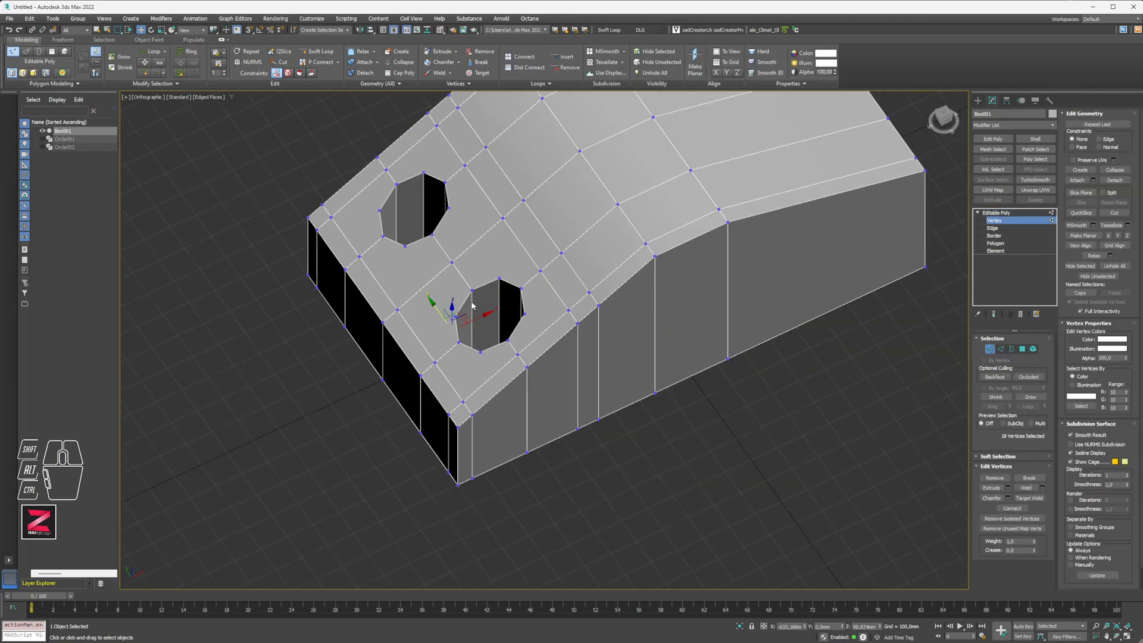
mouse_move(472, 306)
alt+middle_down()
mouse_move(508, 291)
mouse_move(497, 290)
alt+middle_up()
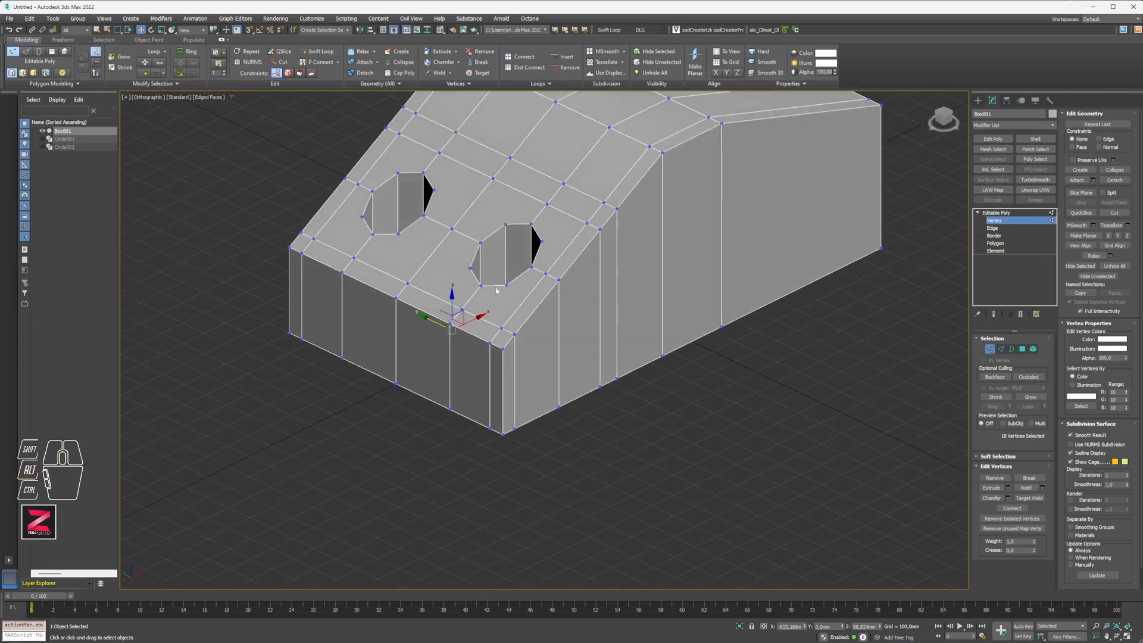
scroll(513, 272, up, 4)
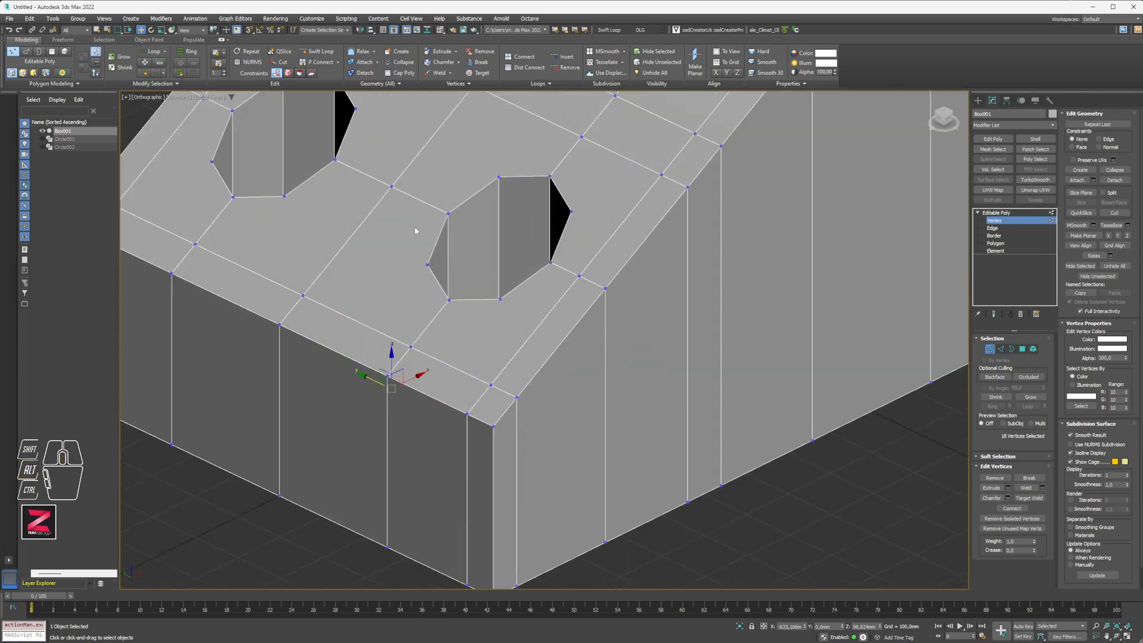
alt+middle_drag(511, 222, 487, 296)
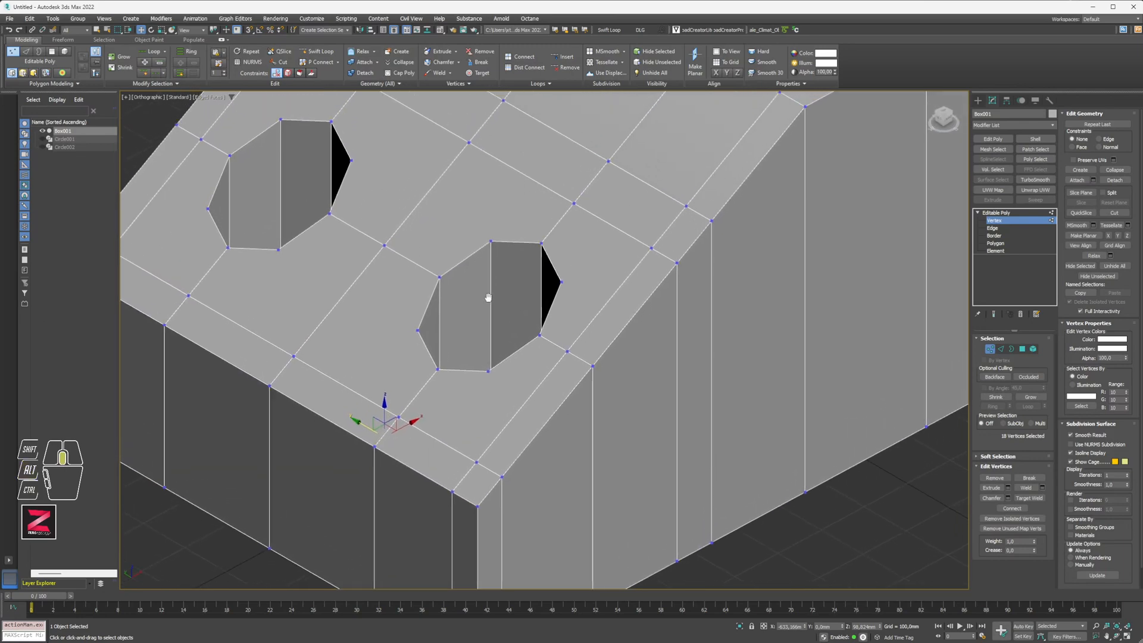
key(p)
key(F3)
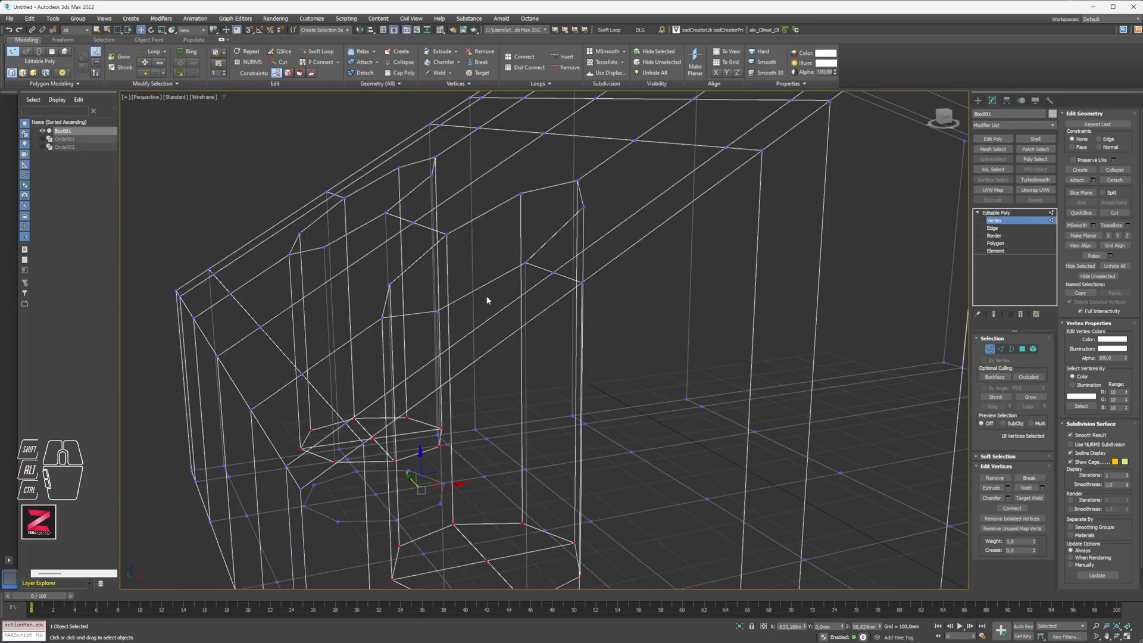
key(F3)
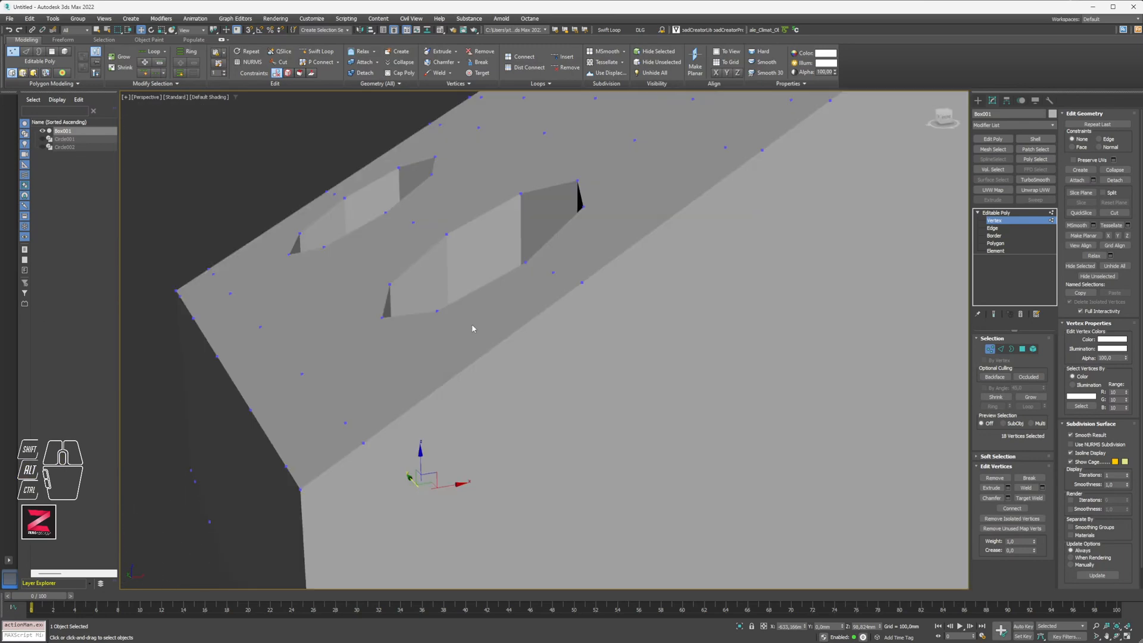
key(F4)
alt+middle_drag(472, 328, 497, 345)
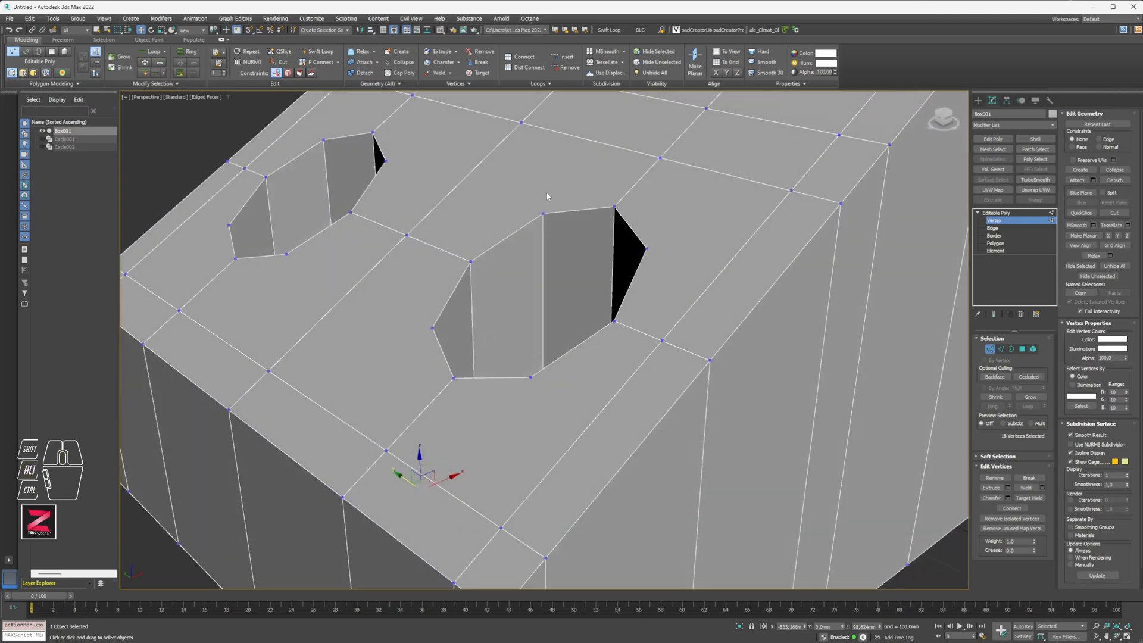
- Select the eight polygons inside the two octagons on the underside of the box at Polygon level and delete them
alt+middle_drag(492, 416, 506, 365)
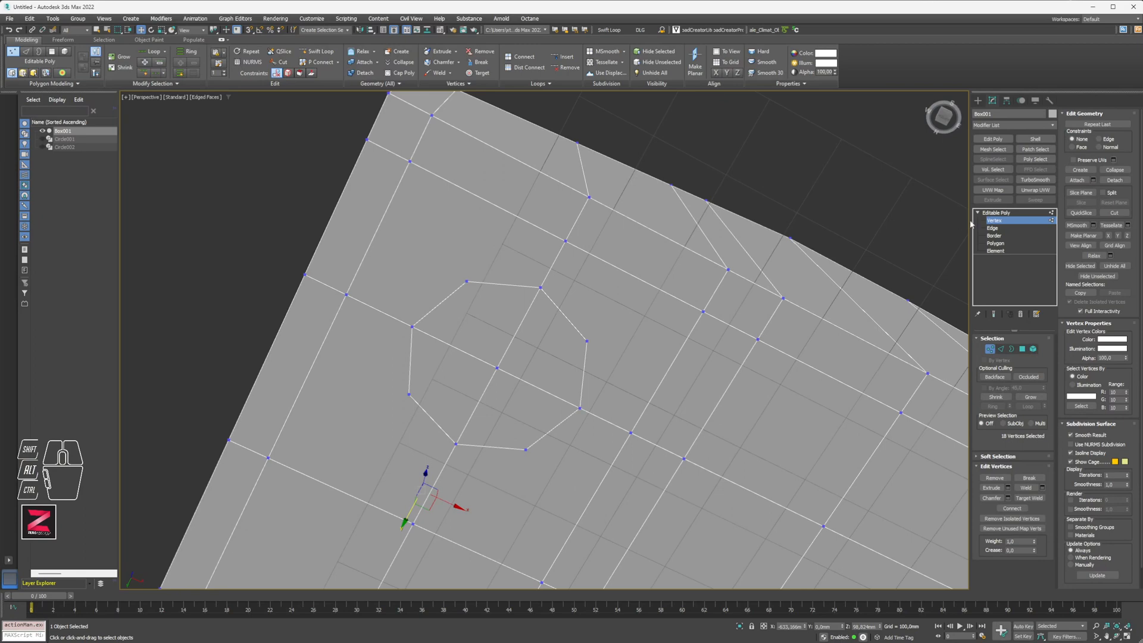
click(992, 244)
click(482, 319)
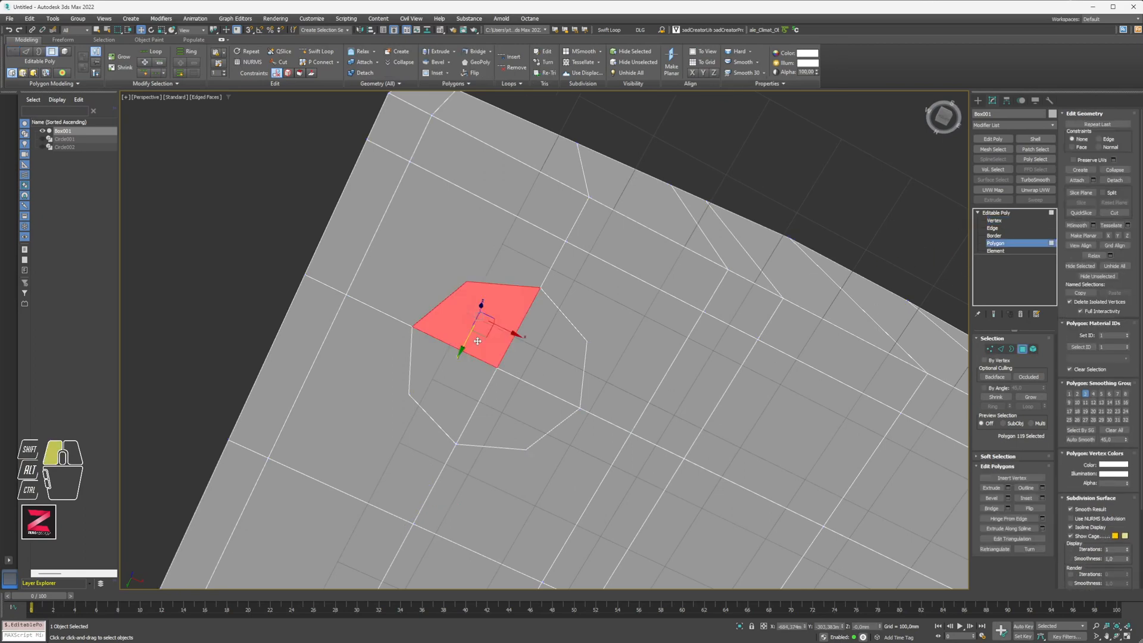
ctrl+click(444, 384)
ctrl+click(515, 414)
ctrl+click(545, 370)
middle_drag(550, 363, 598, 322)
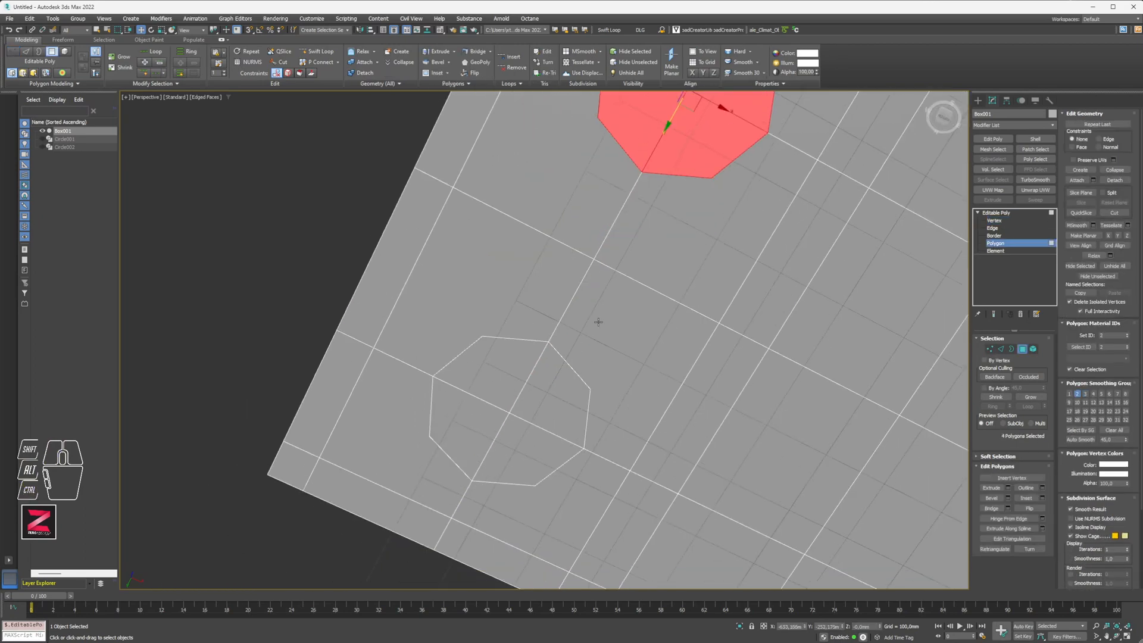
ctrl+click(507, 374)
ctrl+click(477, 423)
ctrl+click(523, 453)
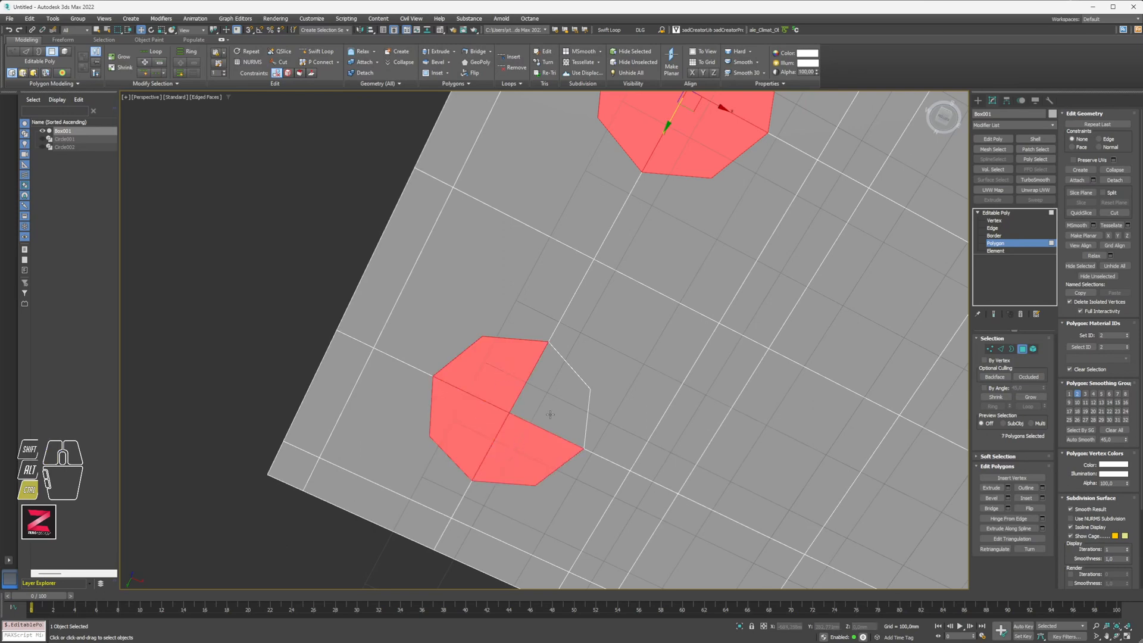
ctrl+click(556, 390)
key(Delete)
- Select the eight wall polygons and four floor polygons of the nearer hole's recess and delete them
alt+middle_drag(678, 296, 517, 250)
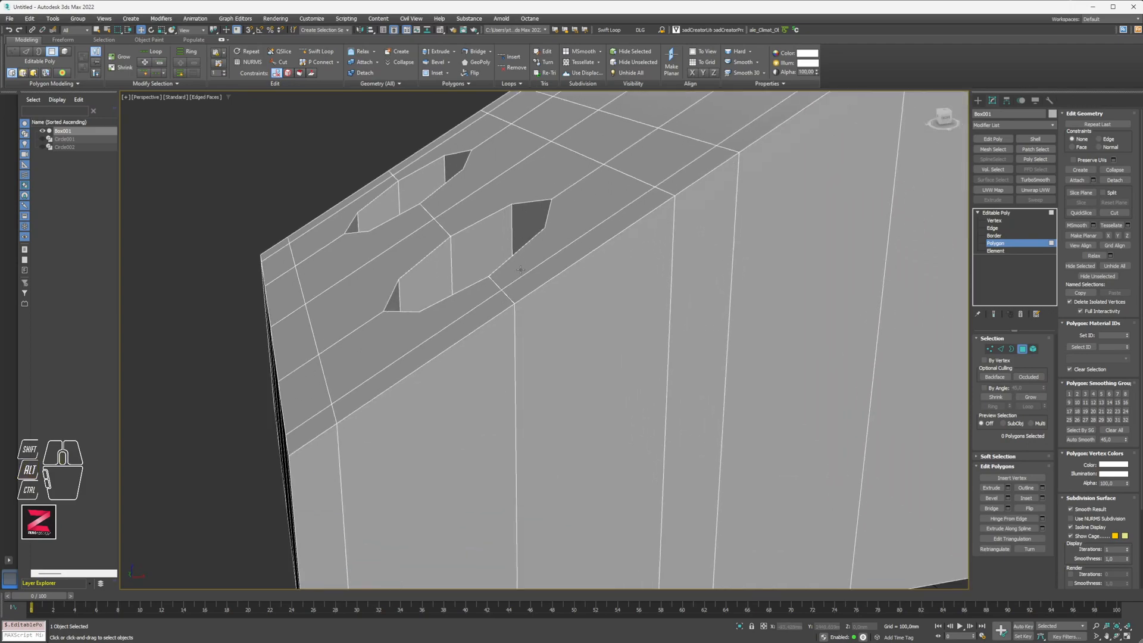
key(F3)
alt+middle_drag(529, 421, 547, 431)
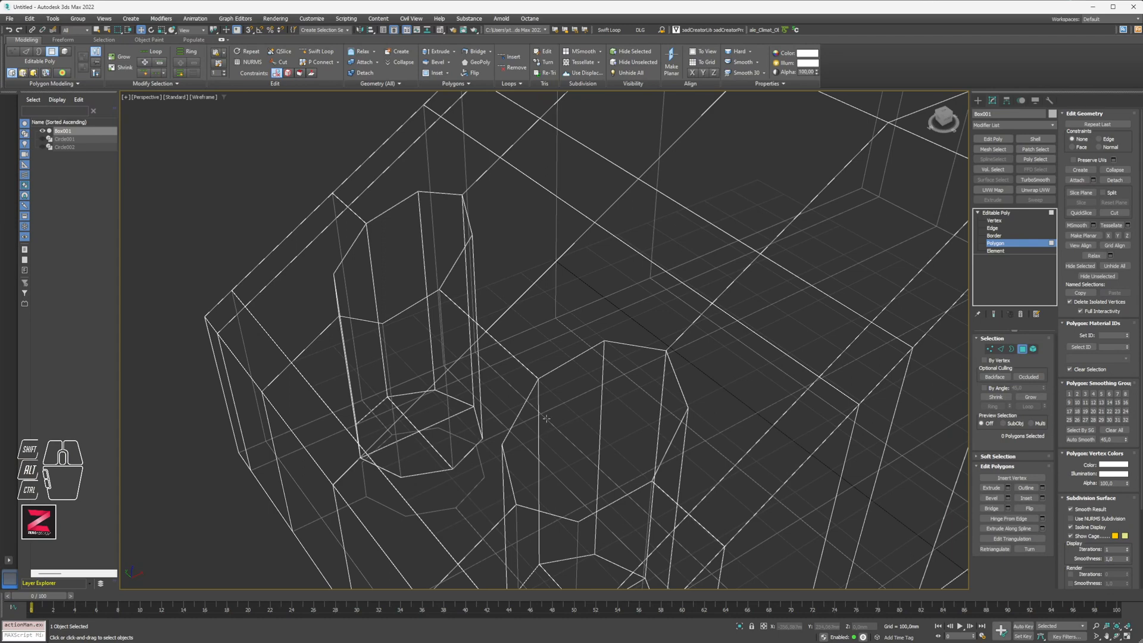
key(F3)
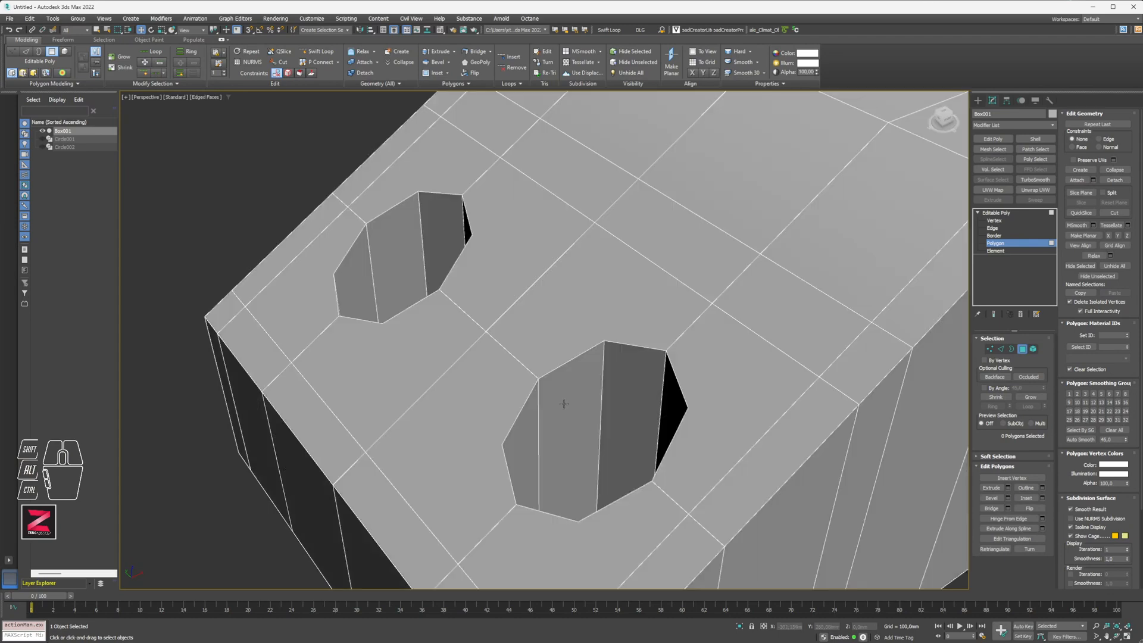
click(573, 397)
alt+middle_drag(572, 396, 586, 430)
ctrl+click(628, 380)
ctrl+click(574, 491)
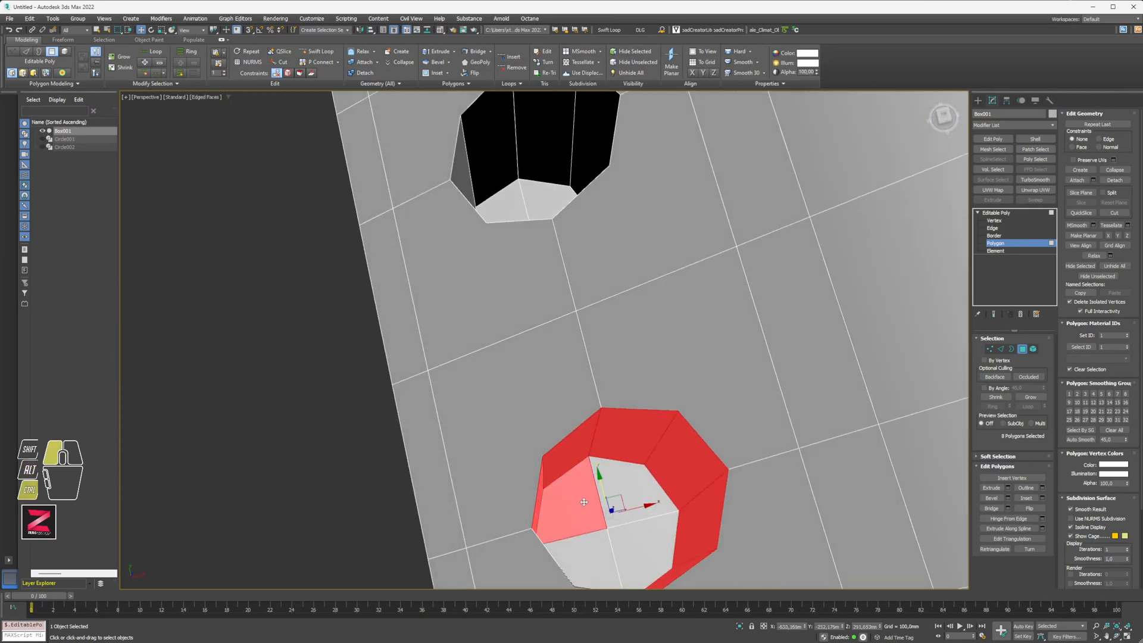
ctrl+click(635, 498)
ctrl+click(638, 541)
ctrl+click(588, 542)
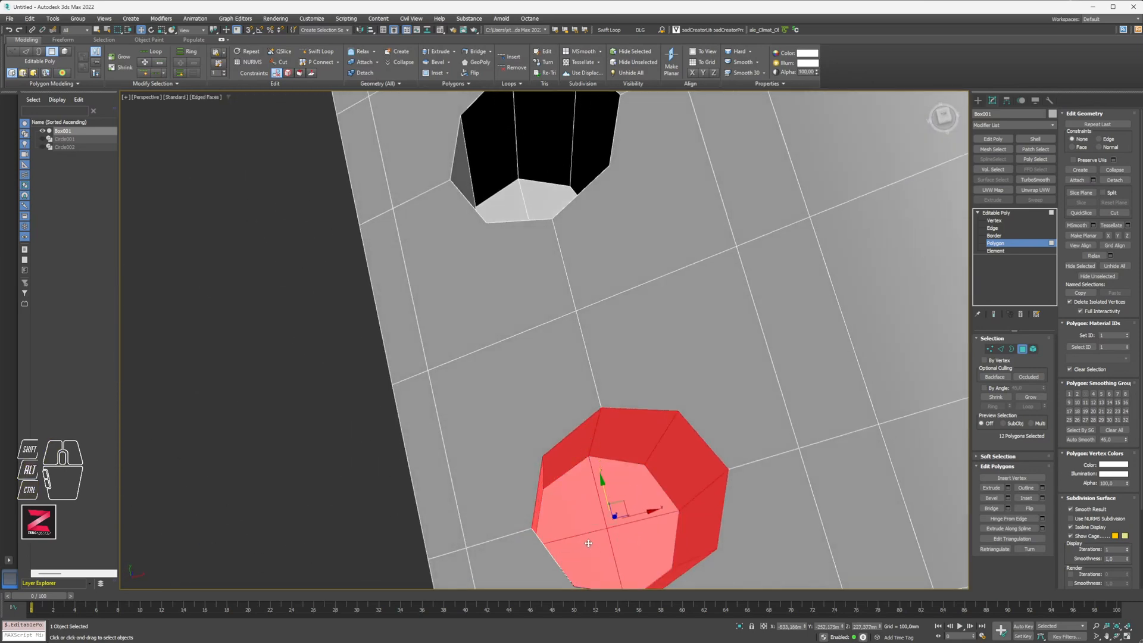
key(Delete)
middle_drag(548, 309, 563, 432)
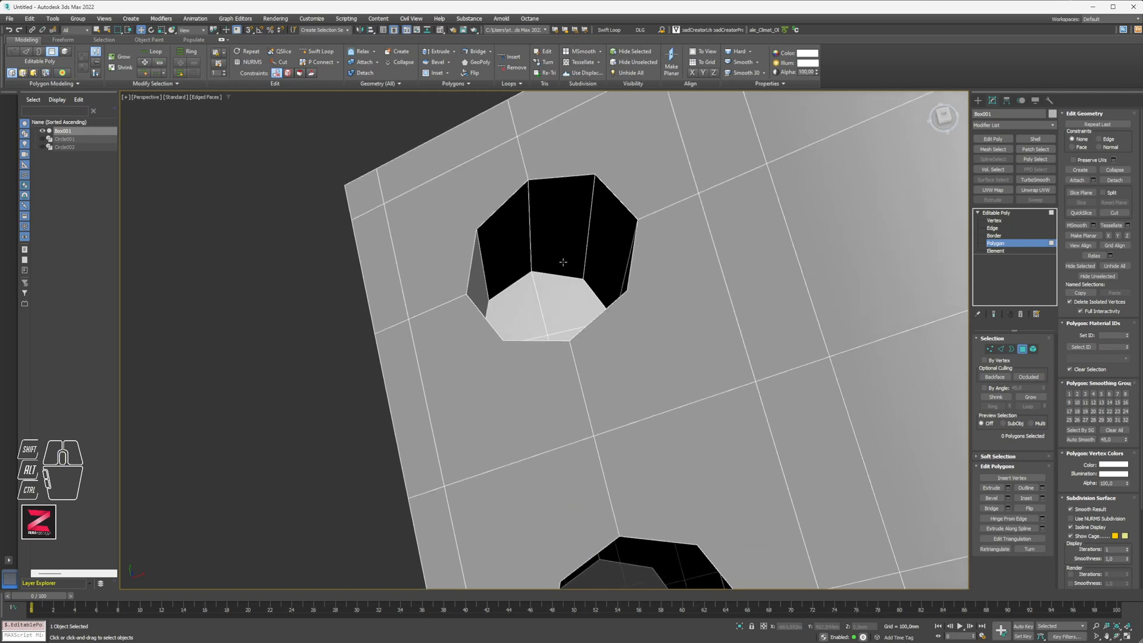
- Select the eight wall polygons and four floor polygons of the remaining hole's recess, turn on see-through display, and delete them
ctrl+click(560, 245)
ctrl+click(506, 243)
ctrl+click(515, 304)
ctrl+click(557, 301)
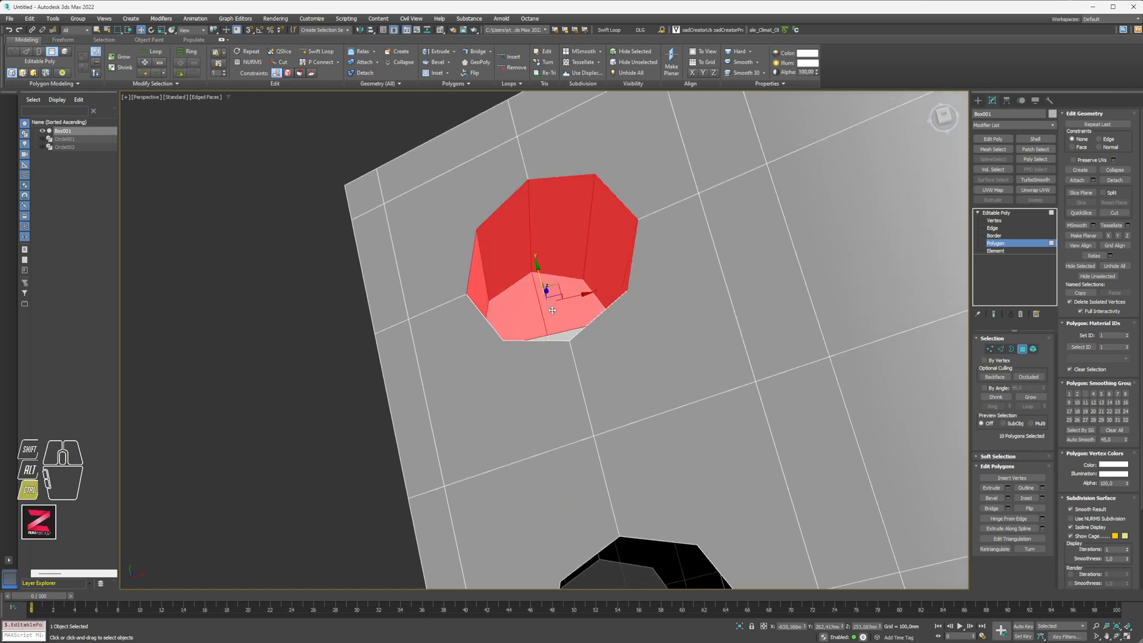
mouse_move(557, 301)
alt+middle_down()
mouse_move(570, 332)
mouse_move(547, 325)
mouse_move(591, 288)
alt+middle_up()
ctrl+click(570, 333)
ctrl+click(534, 343)
key(F3)
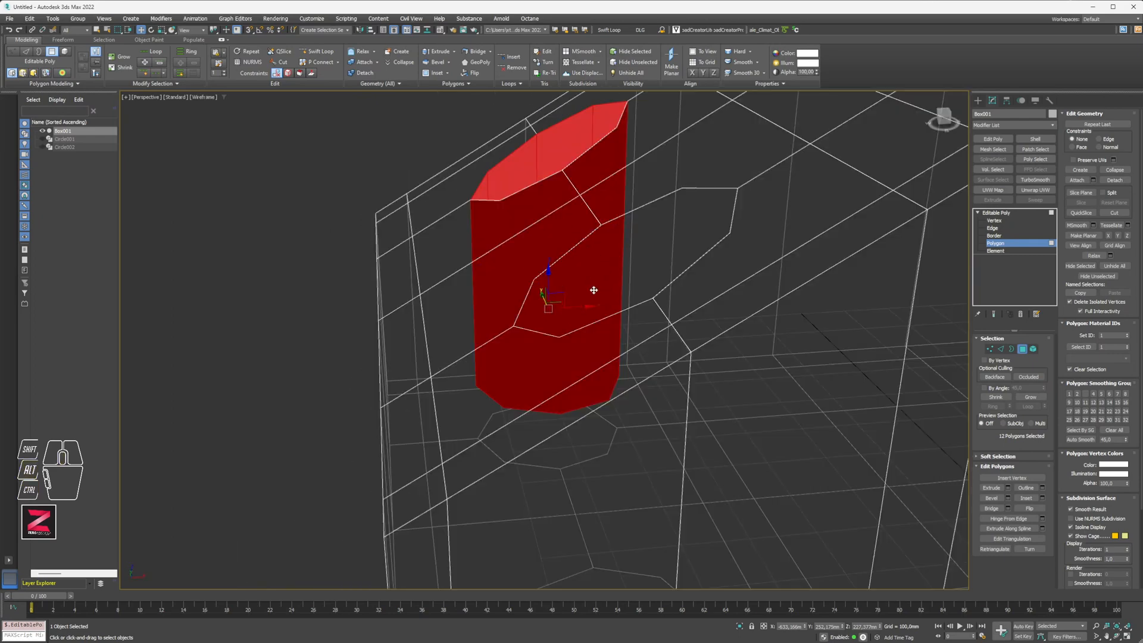
key(F3)
key(alt+x)
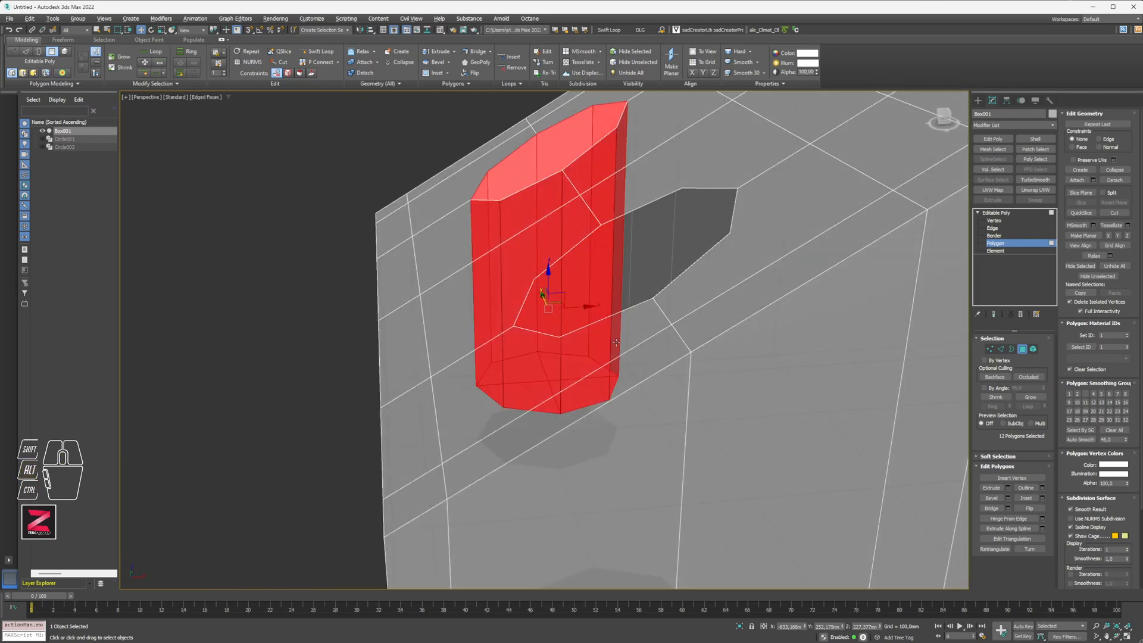
alt+middle_drag(616, 343, 518, 331)
key(Delete)
- Select the upper and lower octagonal openings of one hole at Border level and connect them with Bridge
scroll(523, 328, up, 3)
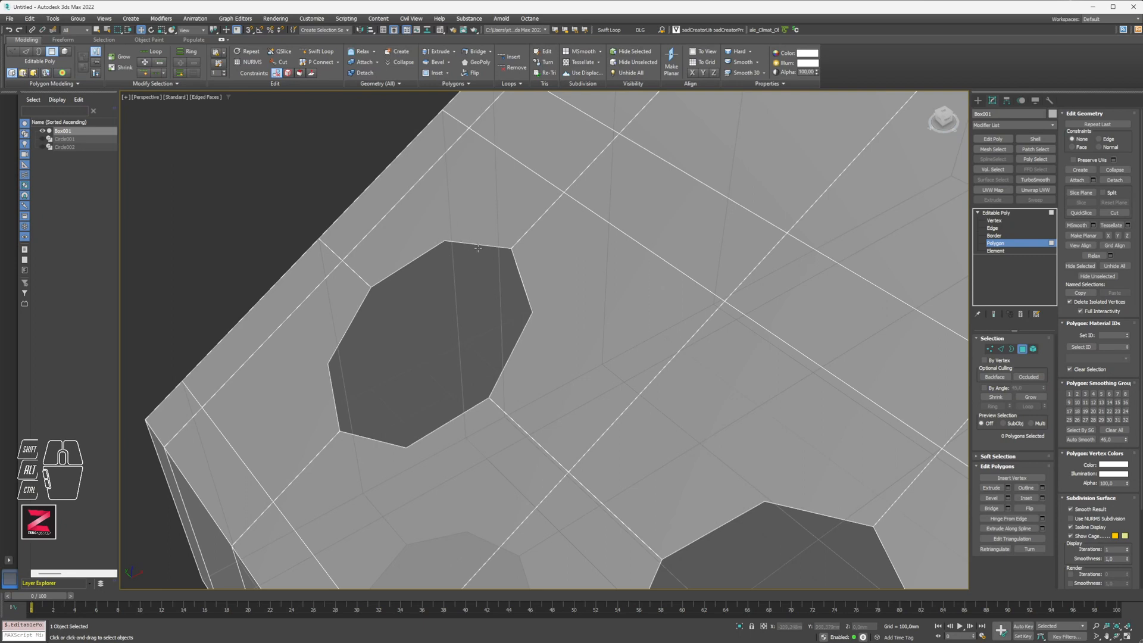
click(995, 235)
click(433, 250)
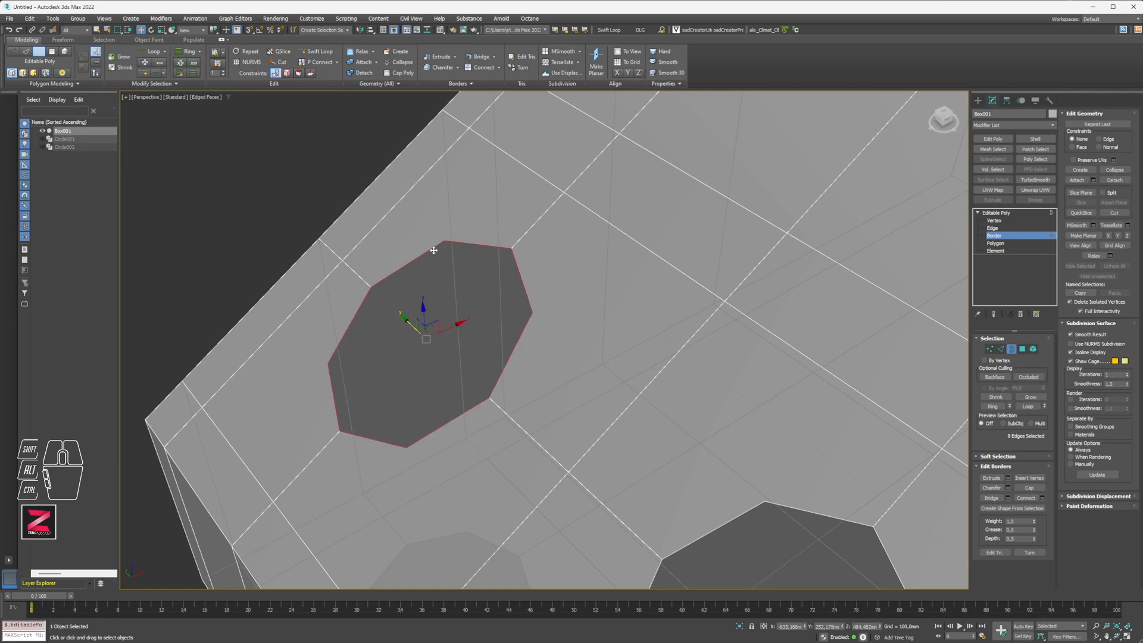
alt+middle_drag(467, 459, 518, 332)
alt+middle_drag(507, 456, 493, 399)
ctrl+click(497, 377)
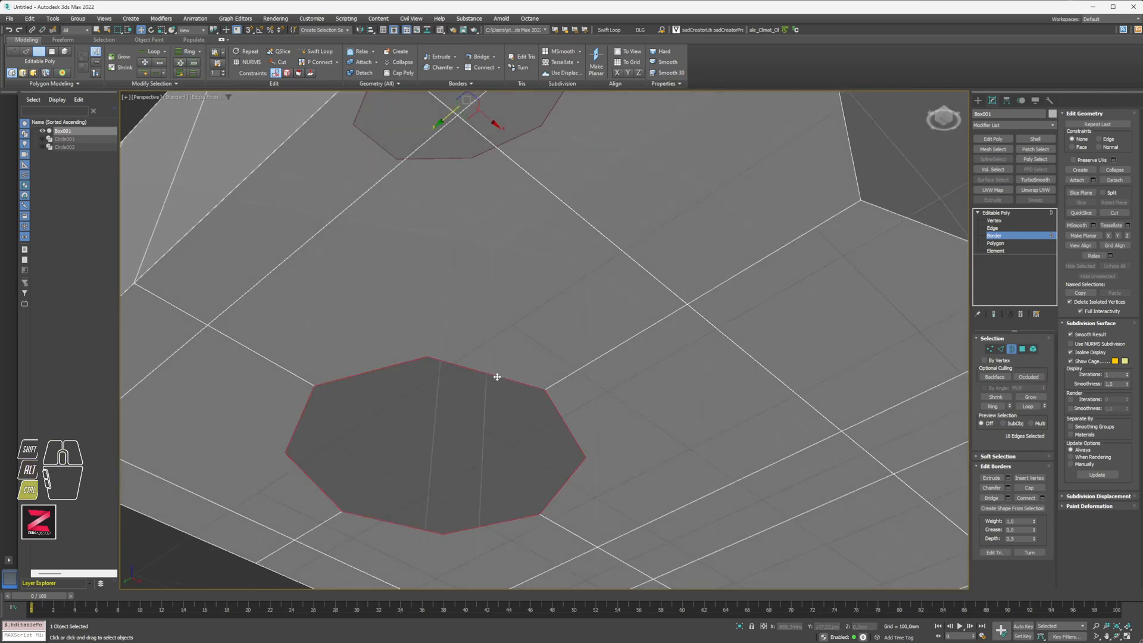
alt+middle_drag(502, 273, 492, 362)
scroll(521, 334, down, 3)
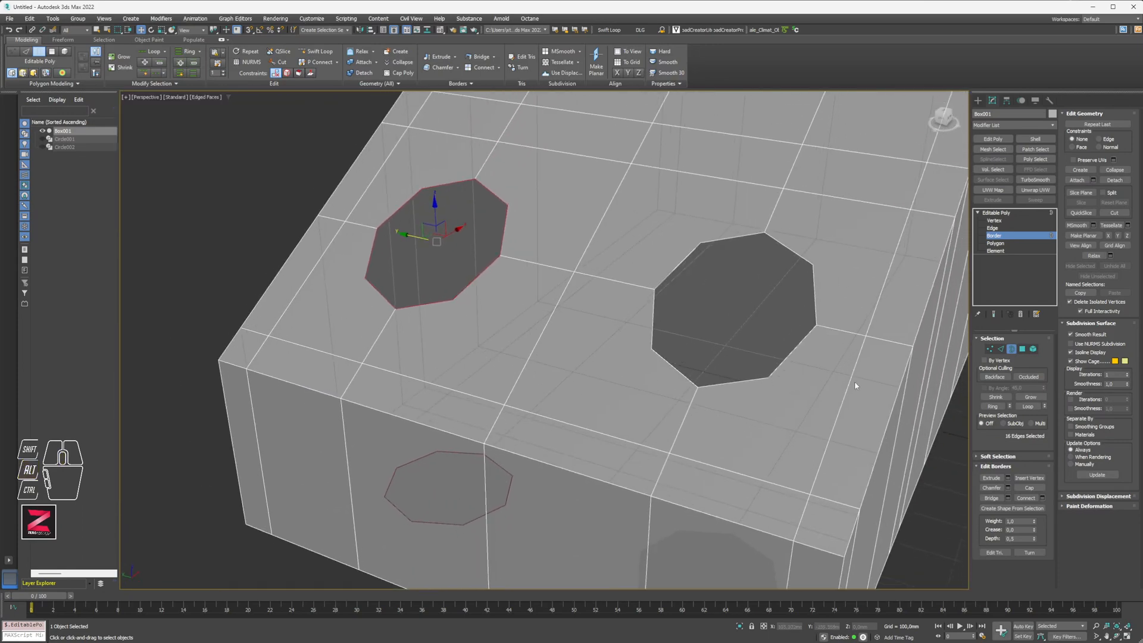
click(991, 498)
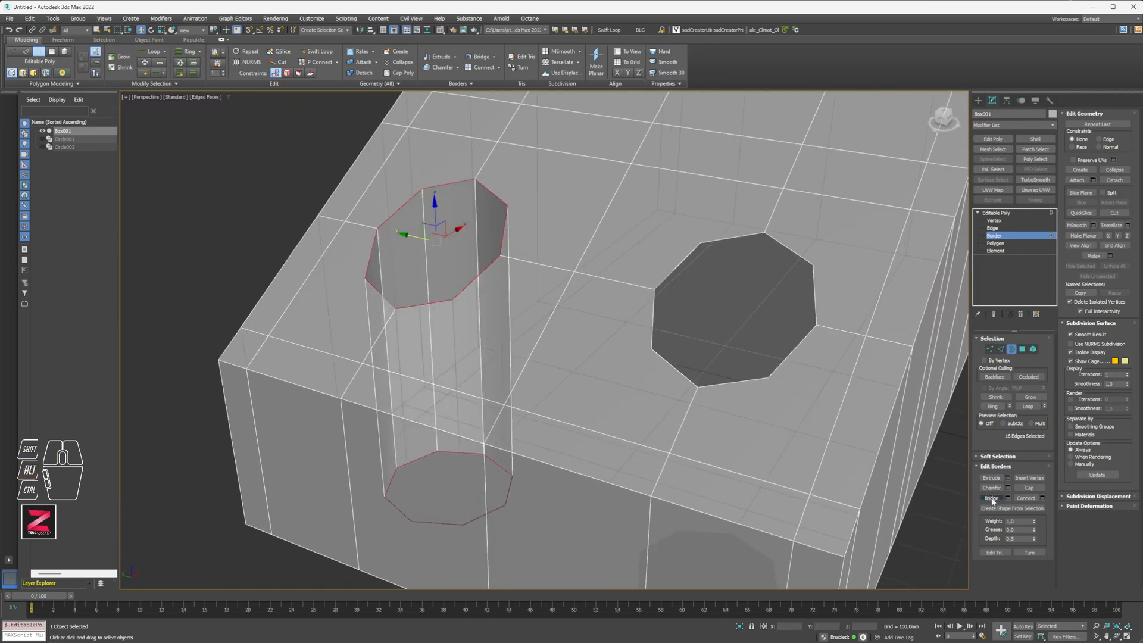
- Select the second hole's octagonal borders on the slope and the underside and bridge them
alt+middle_drag(443, 460, 566, 437)
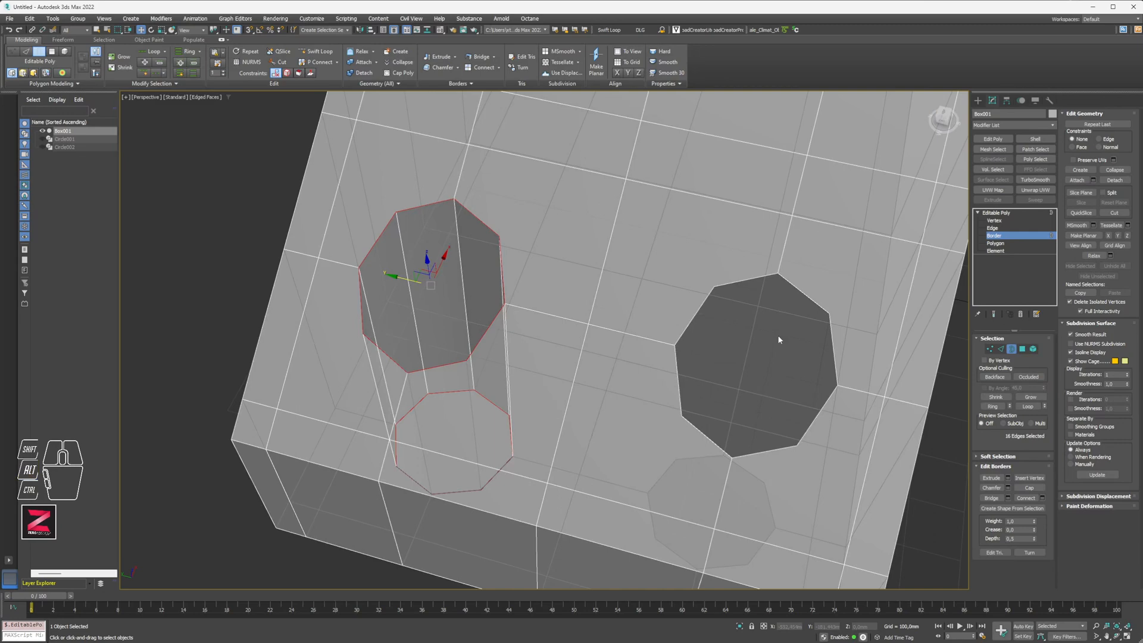
click(752, 276)
alt+middle_drag(758, 450, 667, 303)
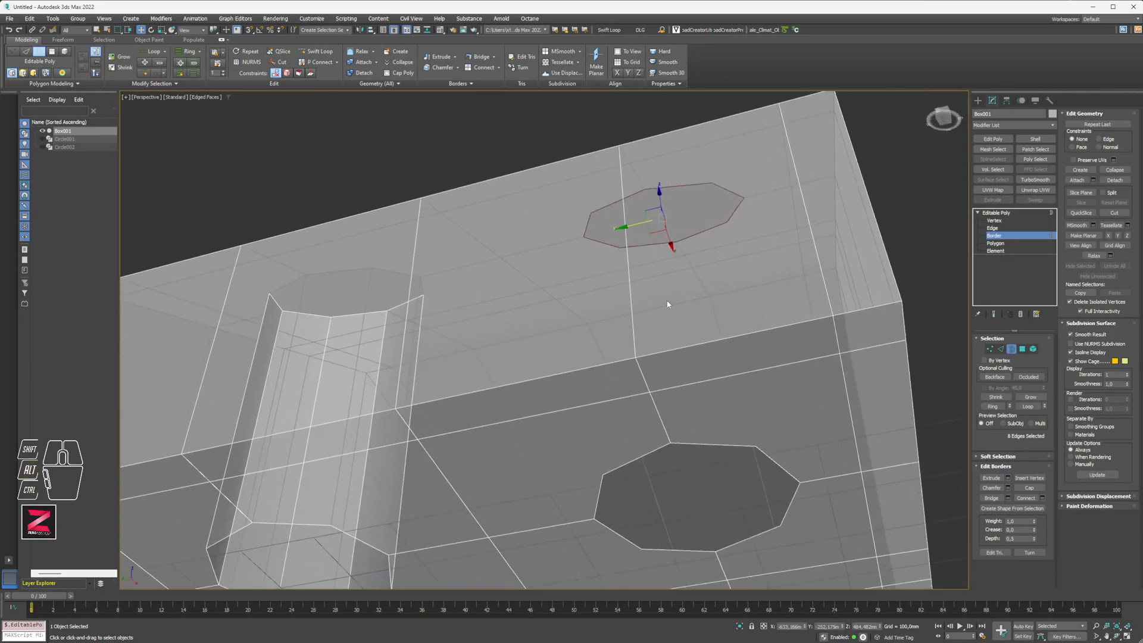
ctrl+click(727, 444)
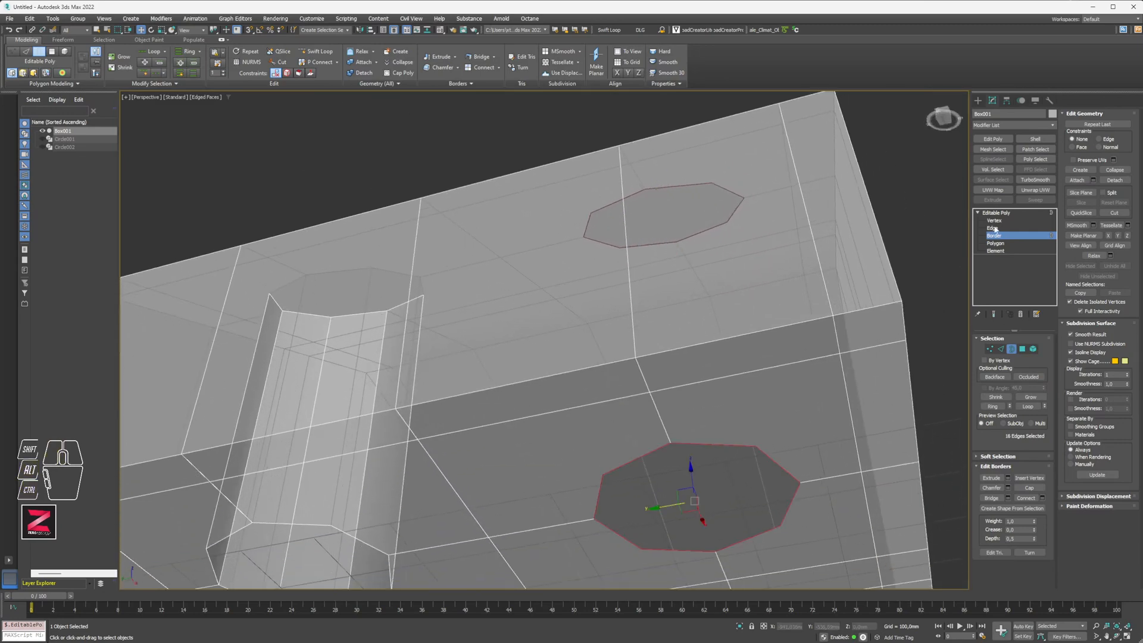
click(991, 497)
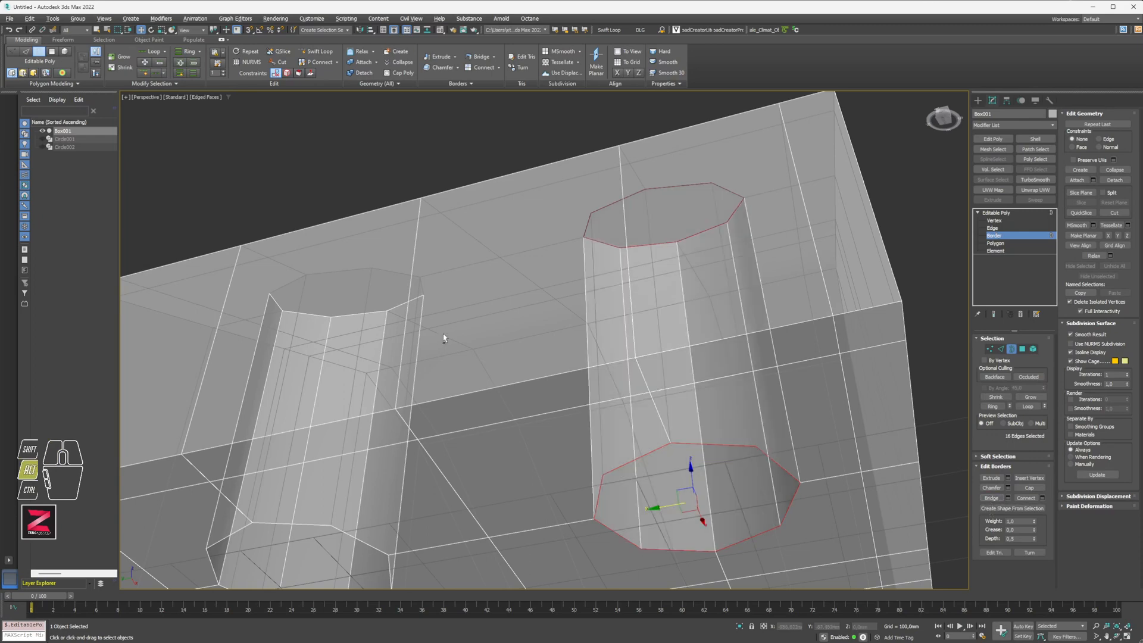
- Deselect the borders, turn off see-through display, and examine both through-holes shaded without edges
alt+middle_drag(441, 331, 424, 408)
middle_drag(538, 302, 488, 381)
scroll(522, 326, down, 4)
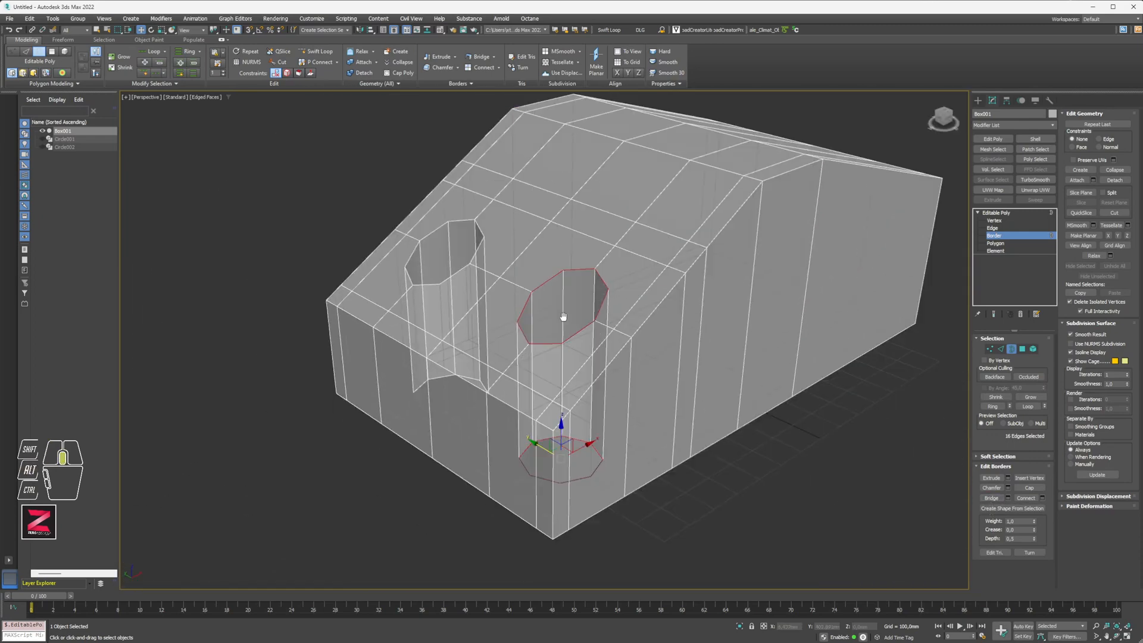
middle_drag(561, 316, 511, 371)
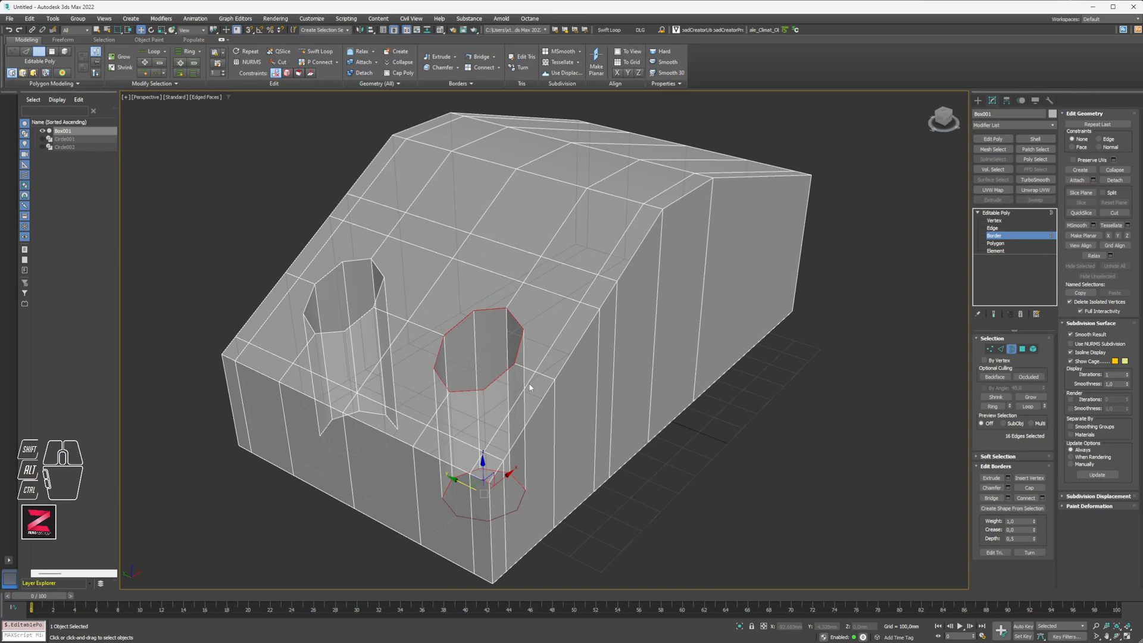
key(alt+x)
click(594, 388)
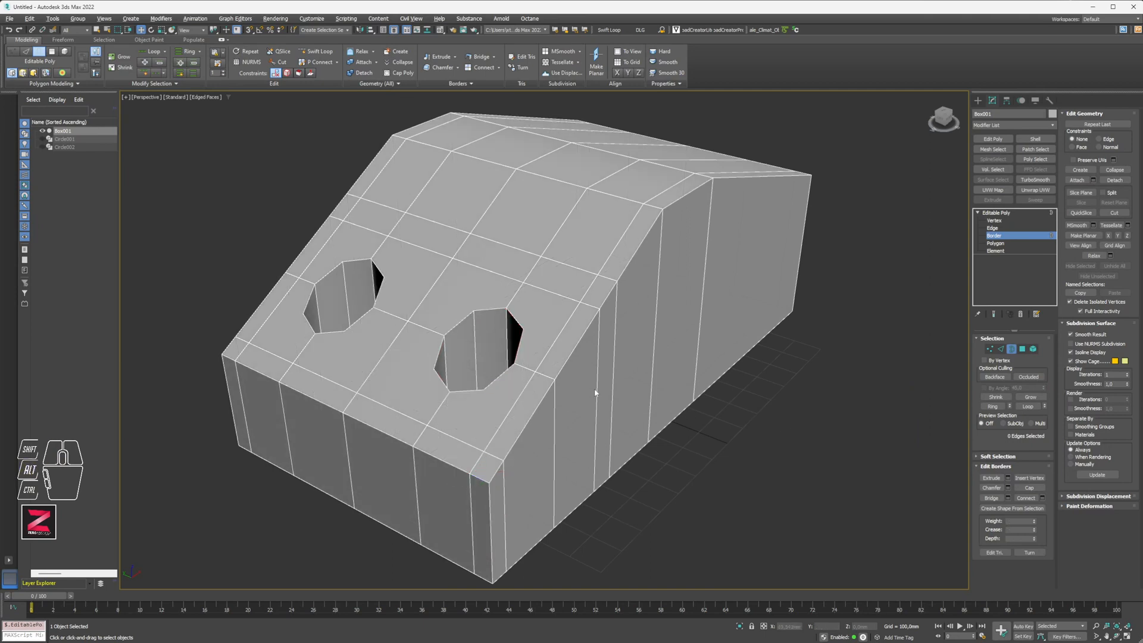
key(F4)
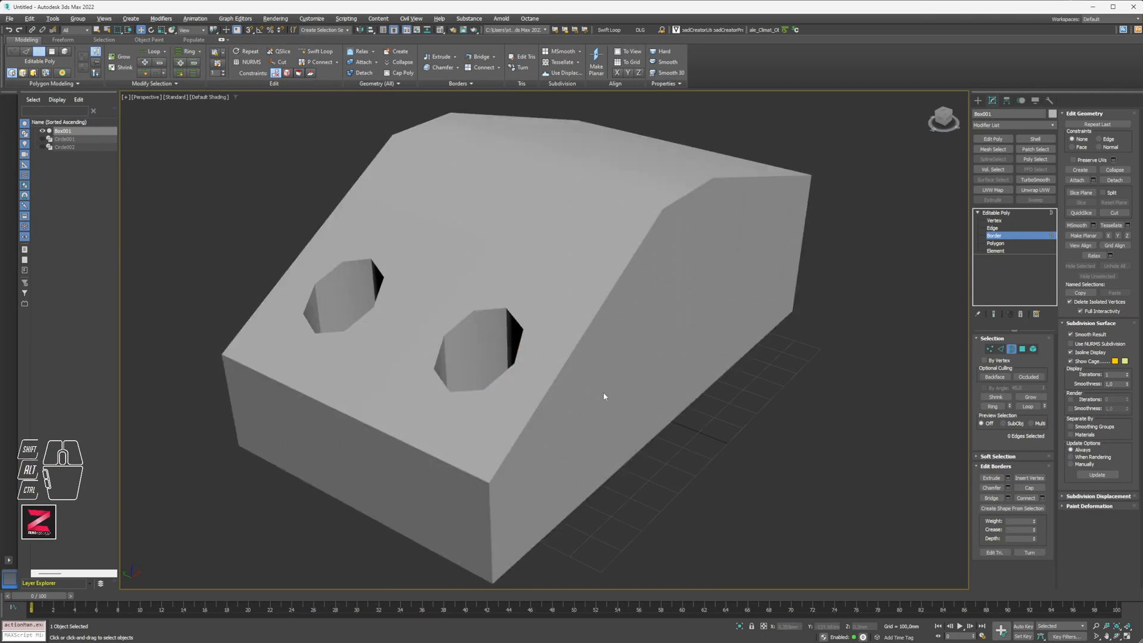
mouse_move(602, 391)
alt+middle_down()
mouse_move(685, 421)
mouse_move(654, 425)
mouse_move(514, 381)
alt+middle_up()
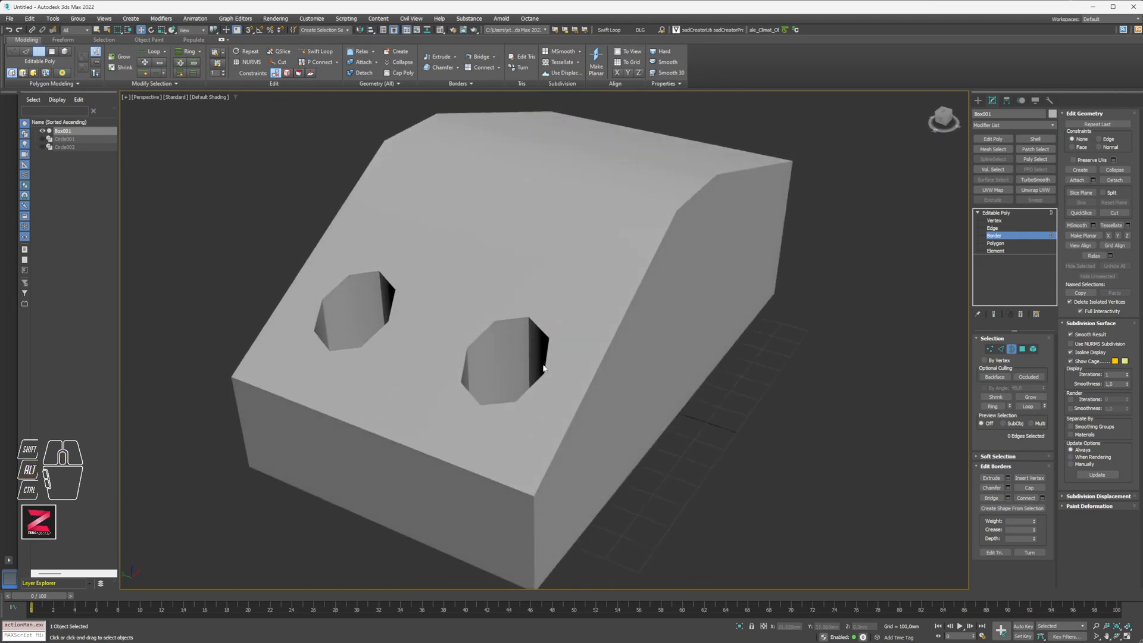
- Unhide Circle001 and Circle002 to compare them with the hole openings from below, and hide both circles again
click(42, 139)
click(42, 147)
alt+middle_drag(414, 374, 448, 331)
click(421, 314)
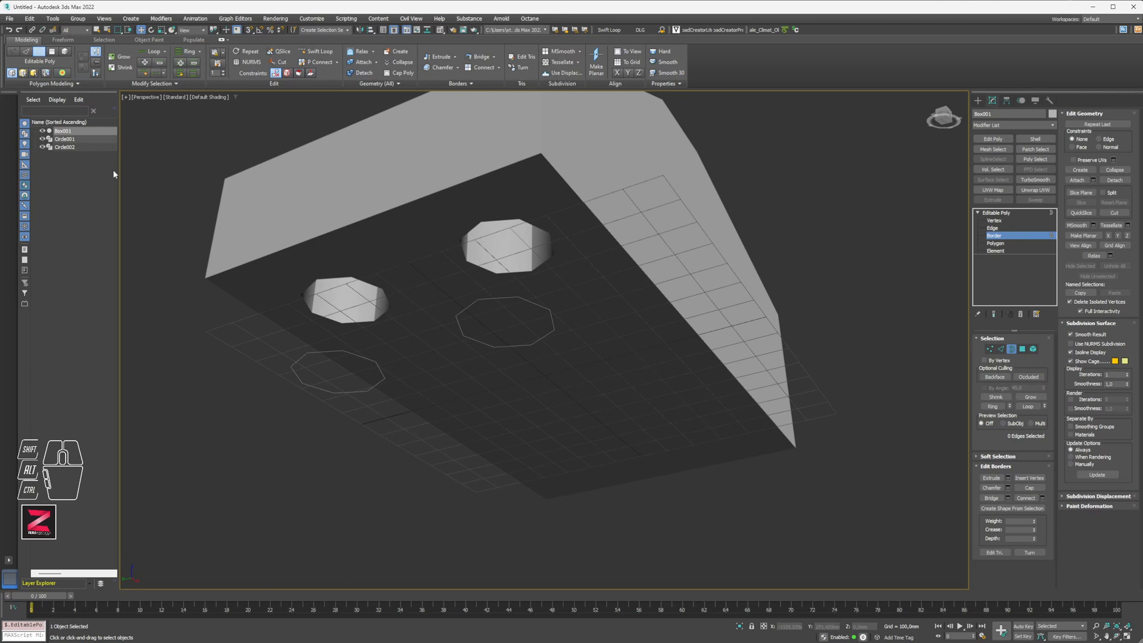
click(43, 139)
click(42, 147)
alt+middle_drag(501, 354, 494, 411)
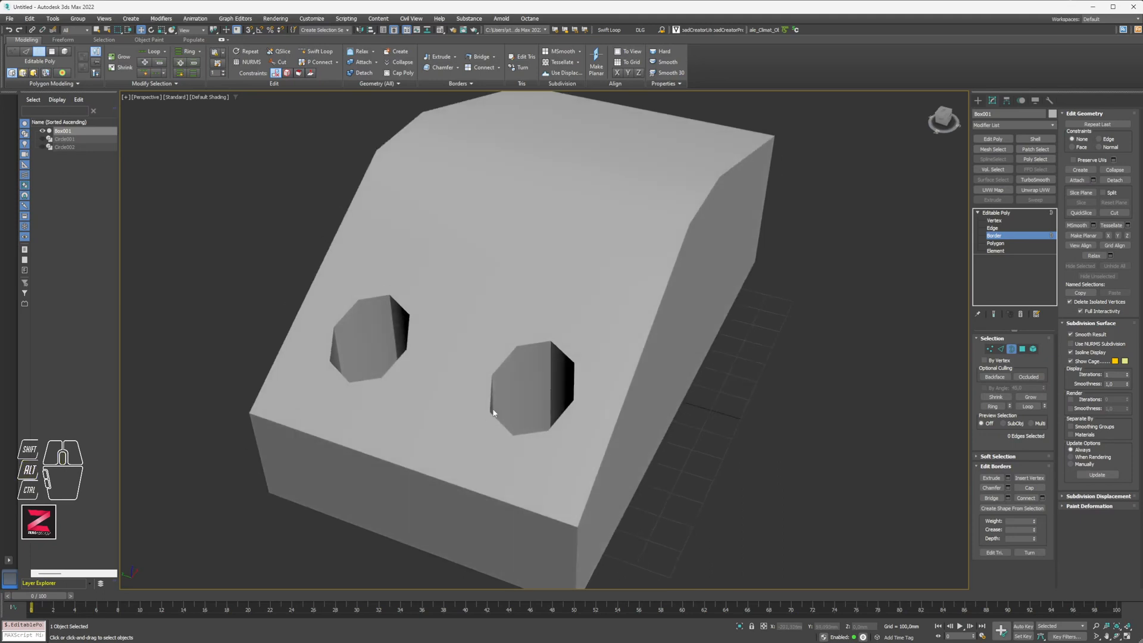
- Turn edged faces back on and examine the slope polygons around one hole by selecting them one at a time at Polygon level
key(F4)
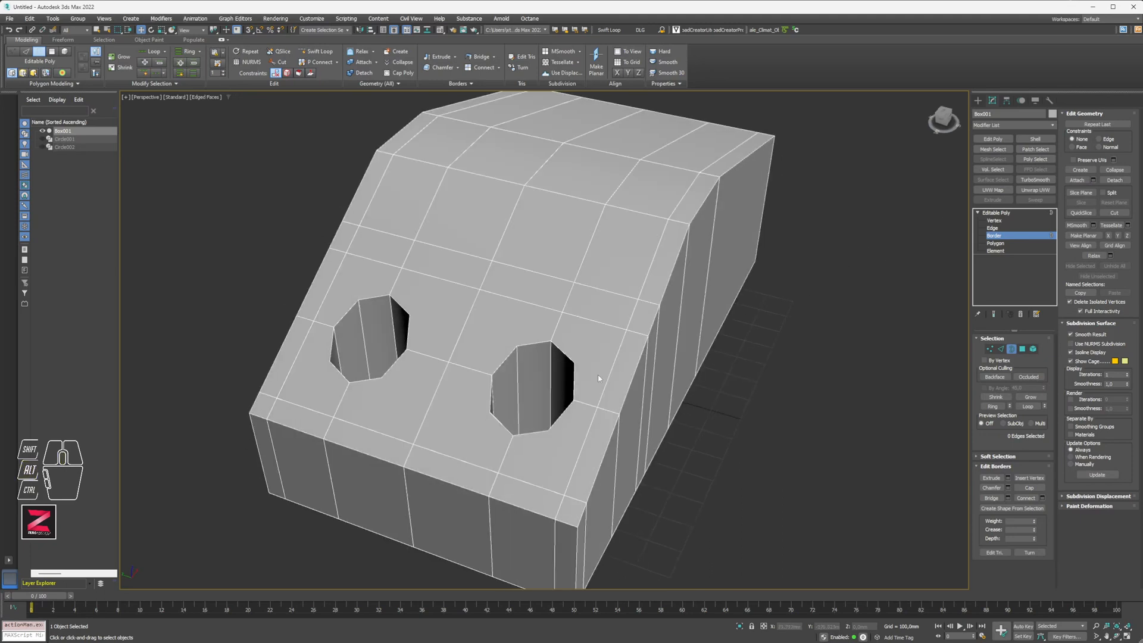
middle_drag(598, 376, 519, 372)
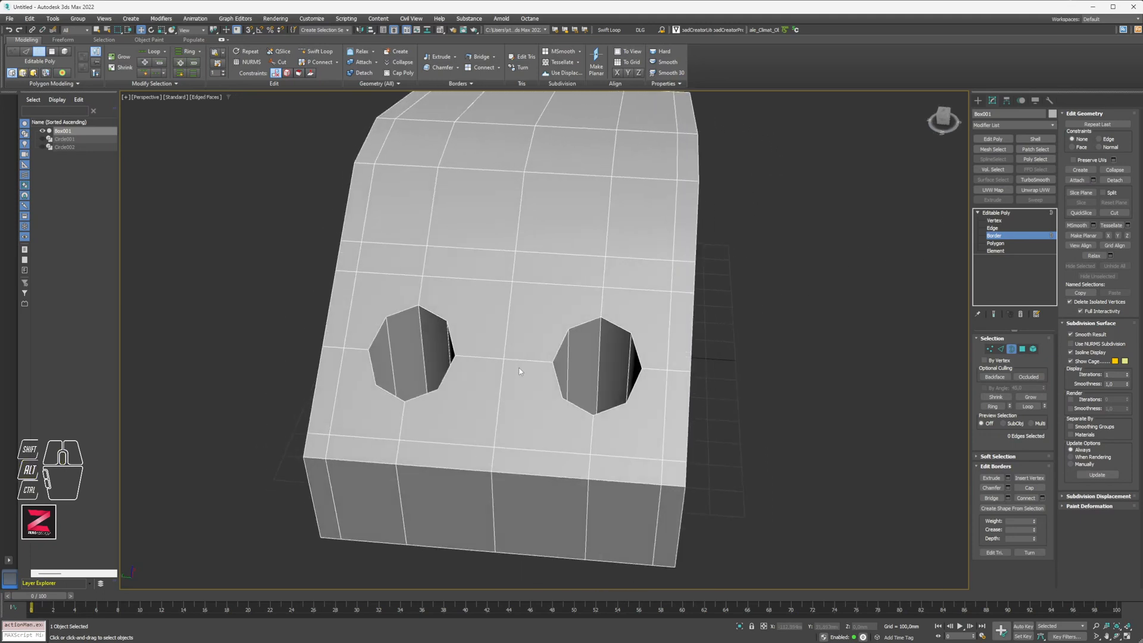
scroll(519, 371, up, 2)
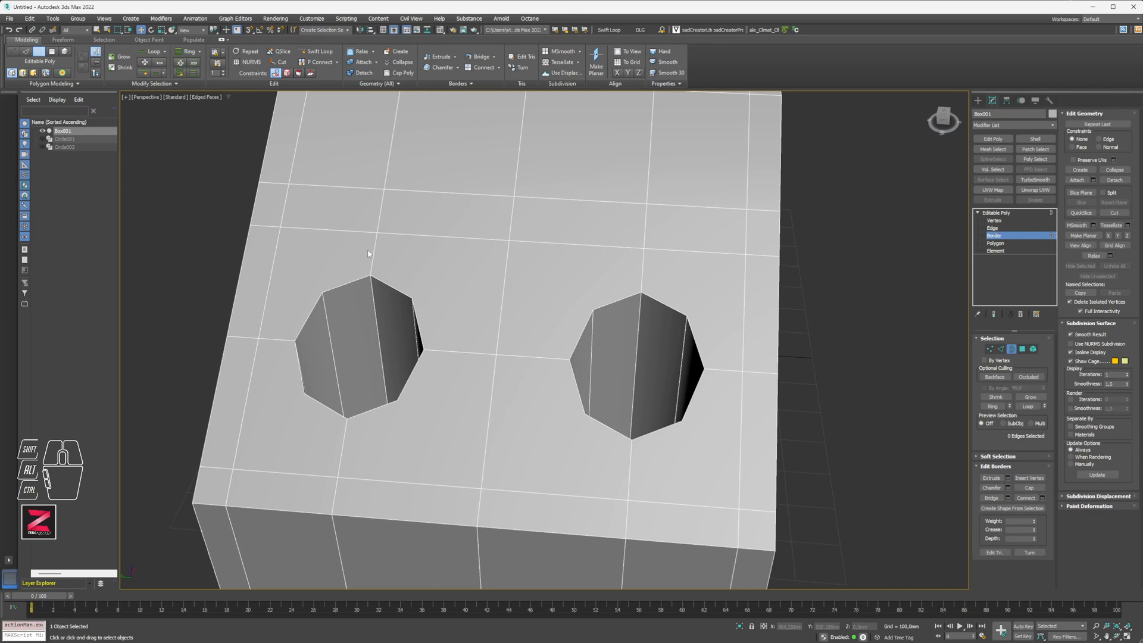
click(1000, 243)
click(429, 255)
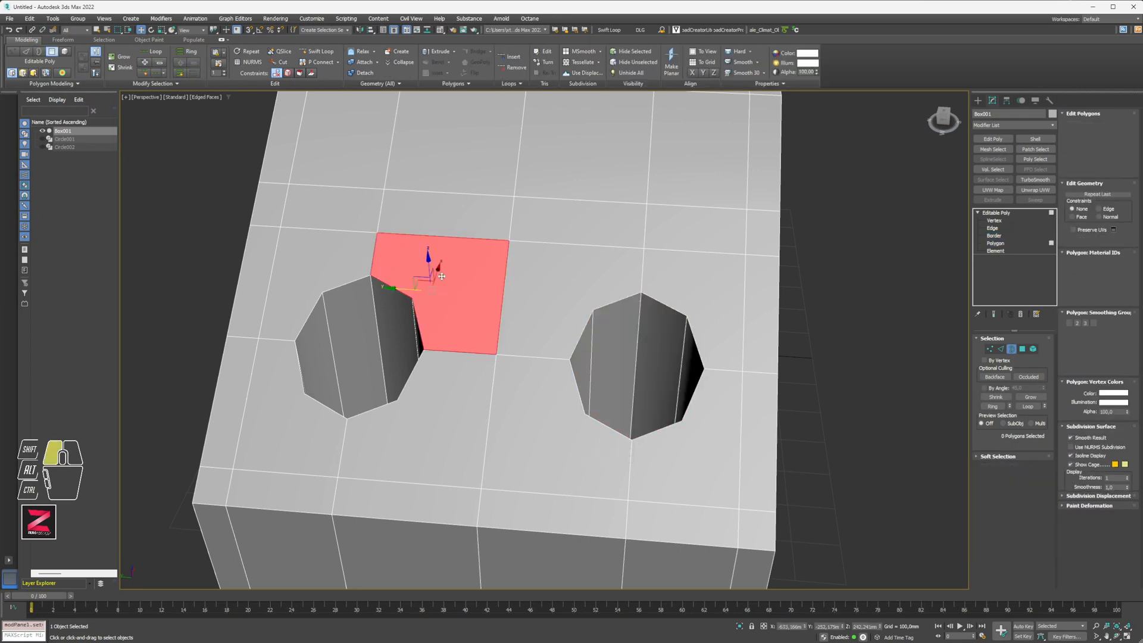
click(312, 274)
click(287, 392)
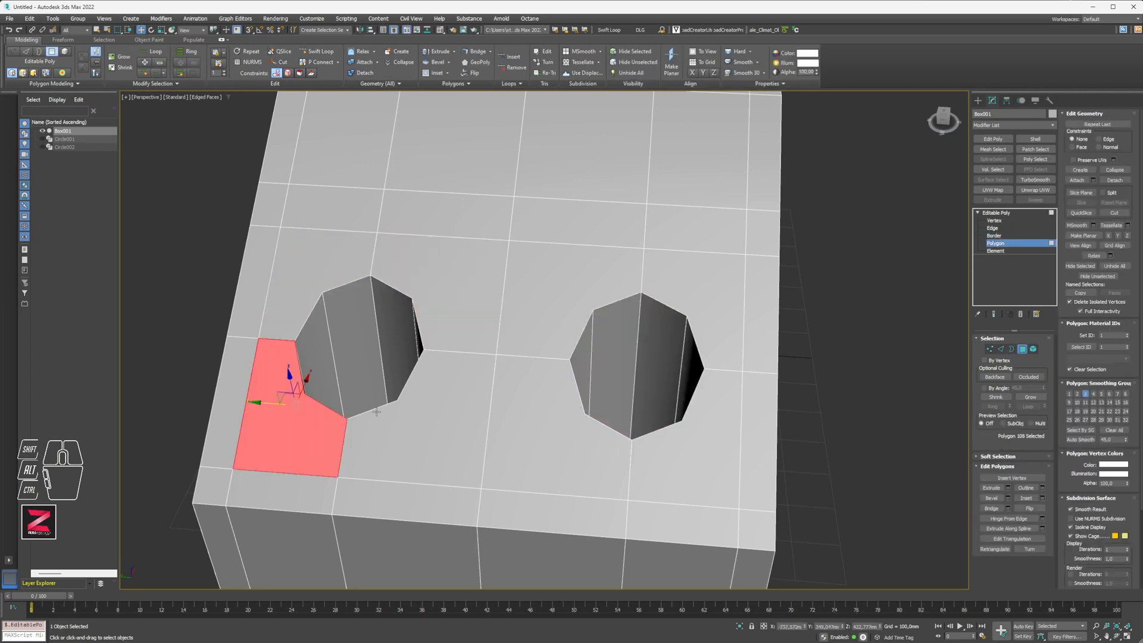
click(433, 419)
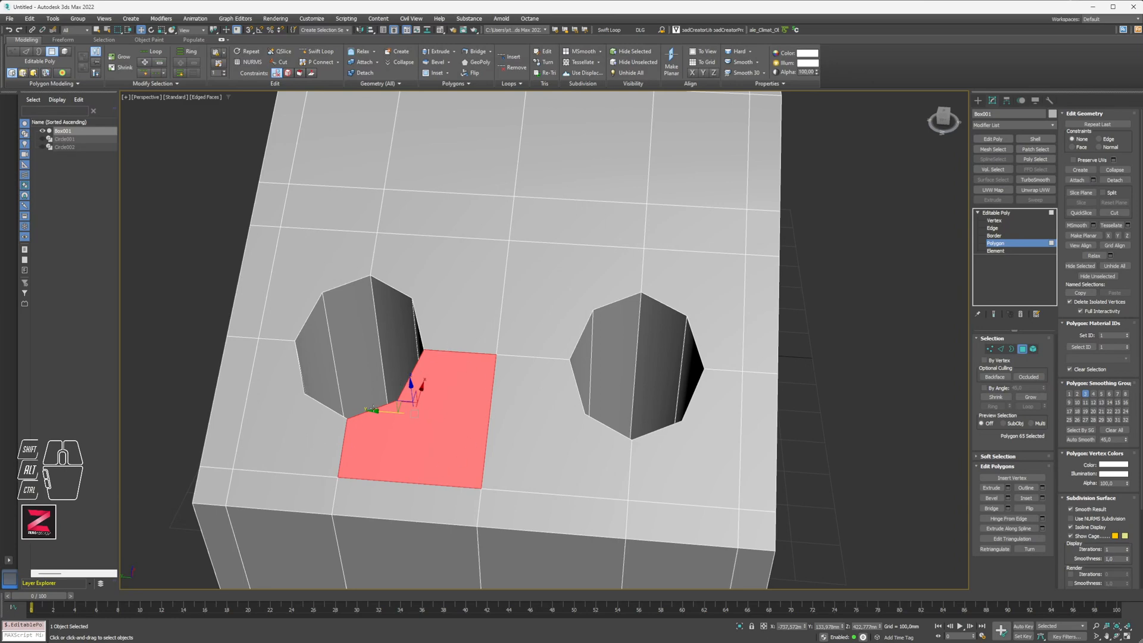
alt+middle_drag(422, 401, 502, 312)
scroll(429, 397, up, 4)
alt+middle_drag(502, 312, 505, 357)
scroll(498, 340, down, 4)
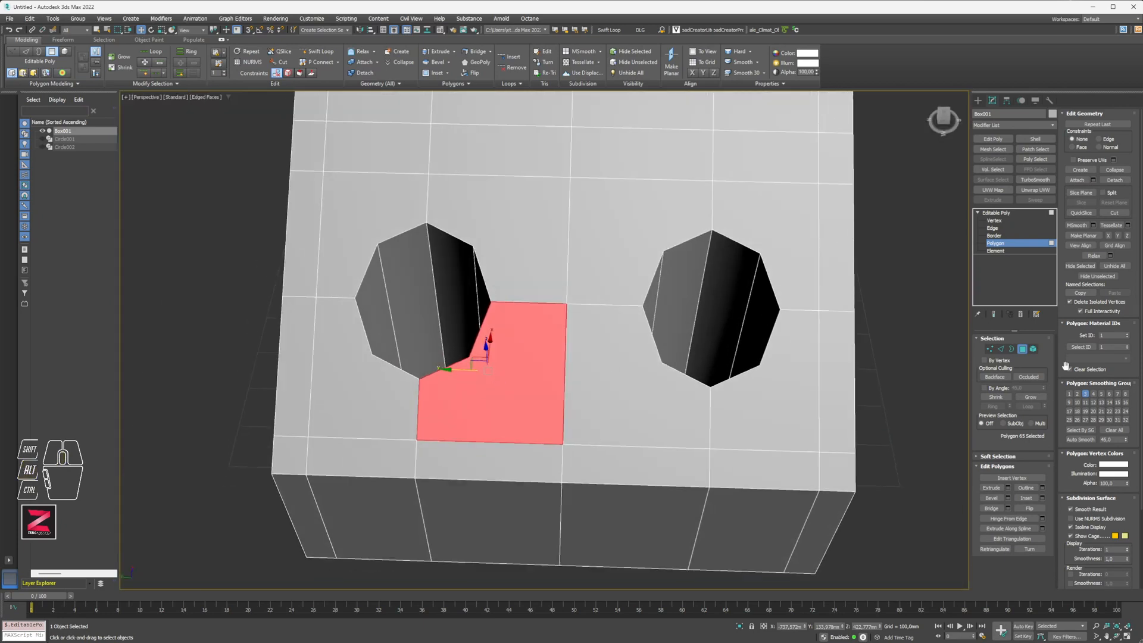
- At vertex level, cut edges from the left hole's two lower diagonal vertices to the nearest grid corners below the hole
click(1005, 221)
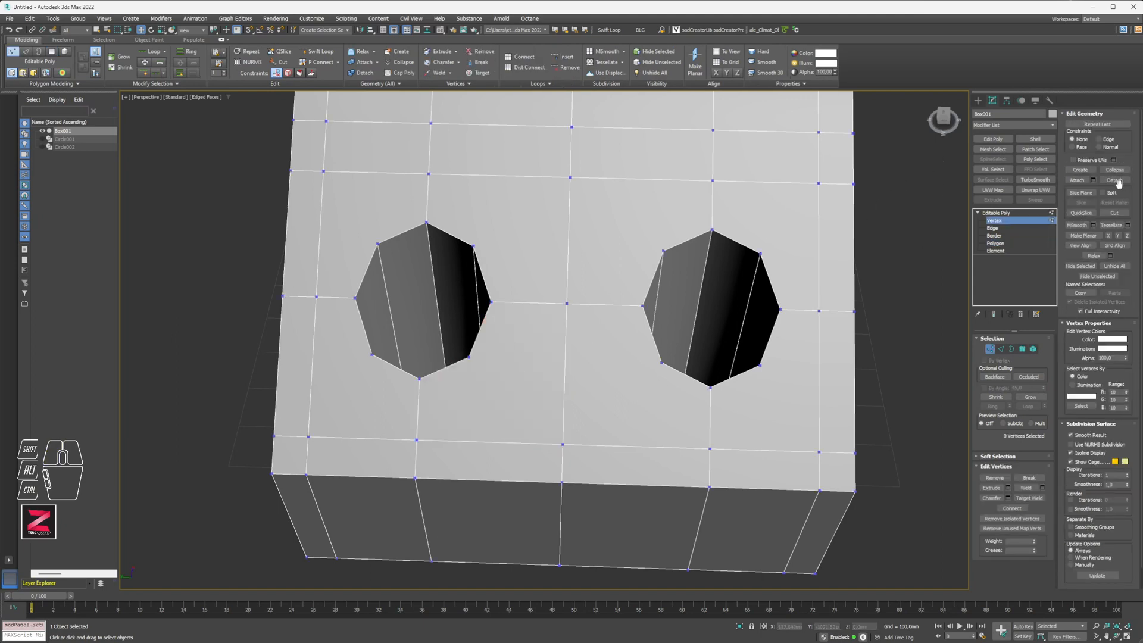
click(1114, 213)
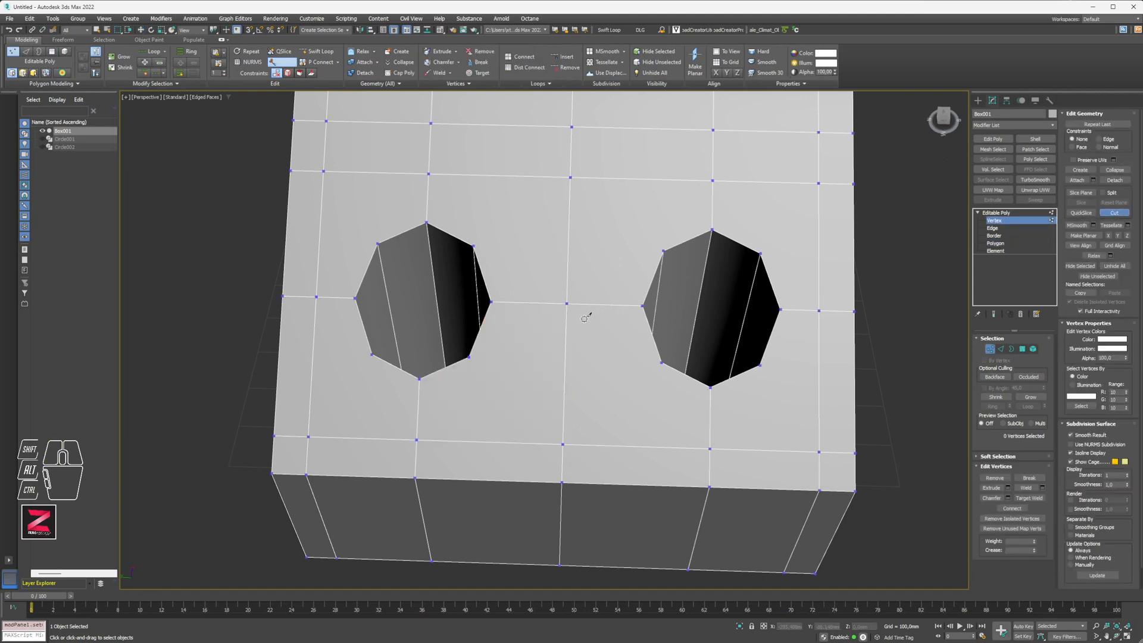
click(469, 357)
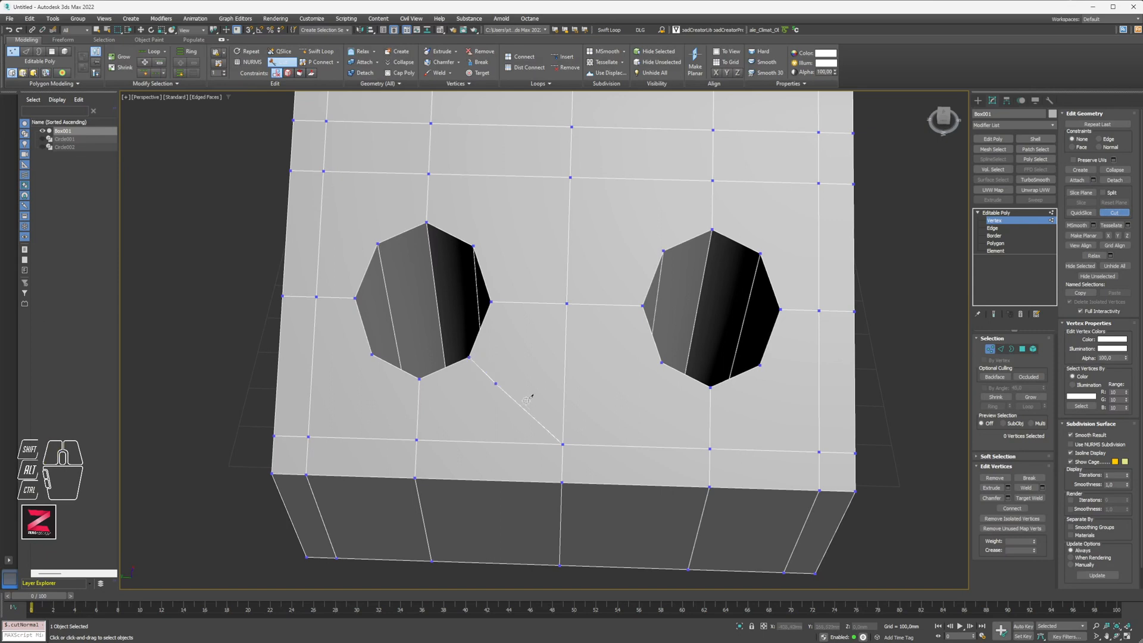
click(562, 443)
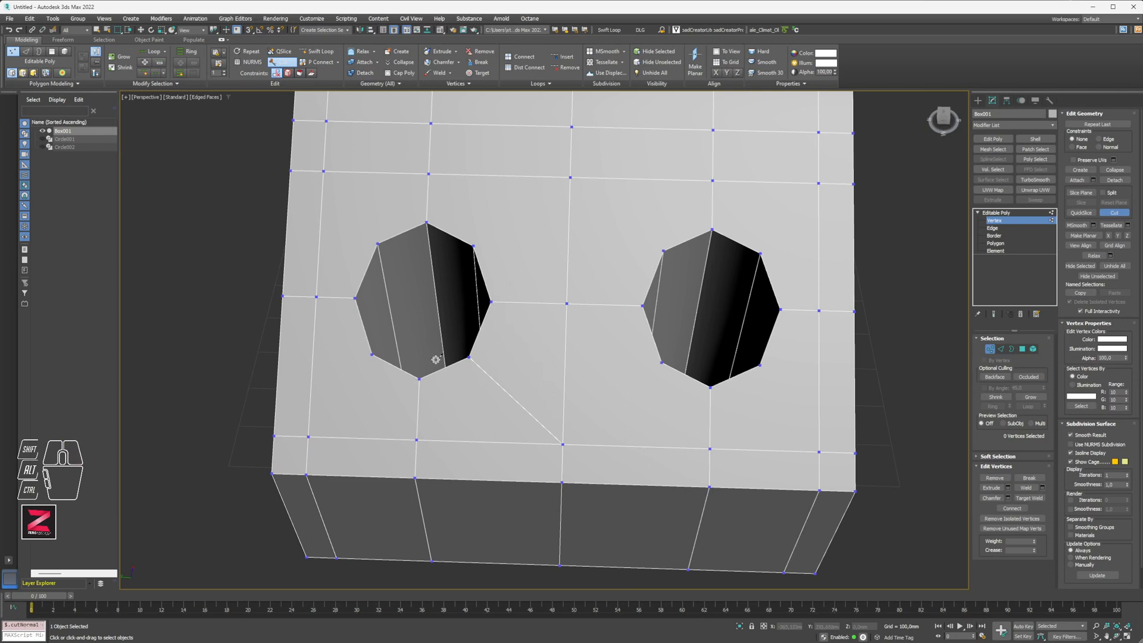
click(1114, 213)
click(372, 355)
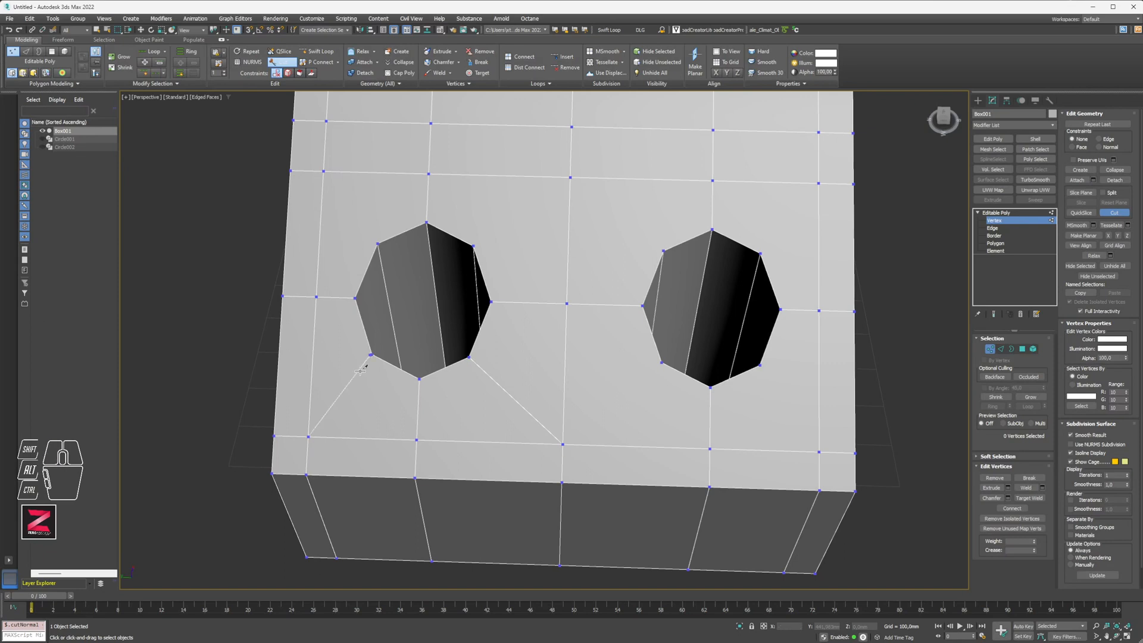
click(309, 437)
right_click(320, 251)
- Cut edges from the left hole's two upper diagonal vertices to the nearest grid corners above the hole
click(378, 244)
click(323, 171)
click(474, 245)
click(570, 178)
right_click(648, 243)
- Cut edges from the right hole's two upper diagonal vertices to the nearest grid corners above the hole
click(662, 250)
click(570, 177)
right_click(679, 236)
click(760, 253)
click(818, 183)
right_click(825, 177)
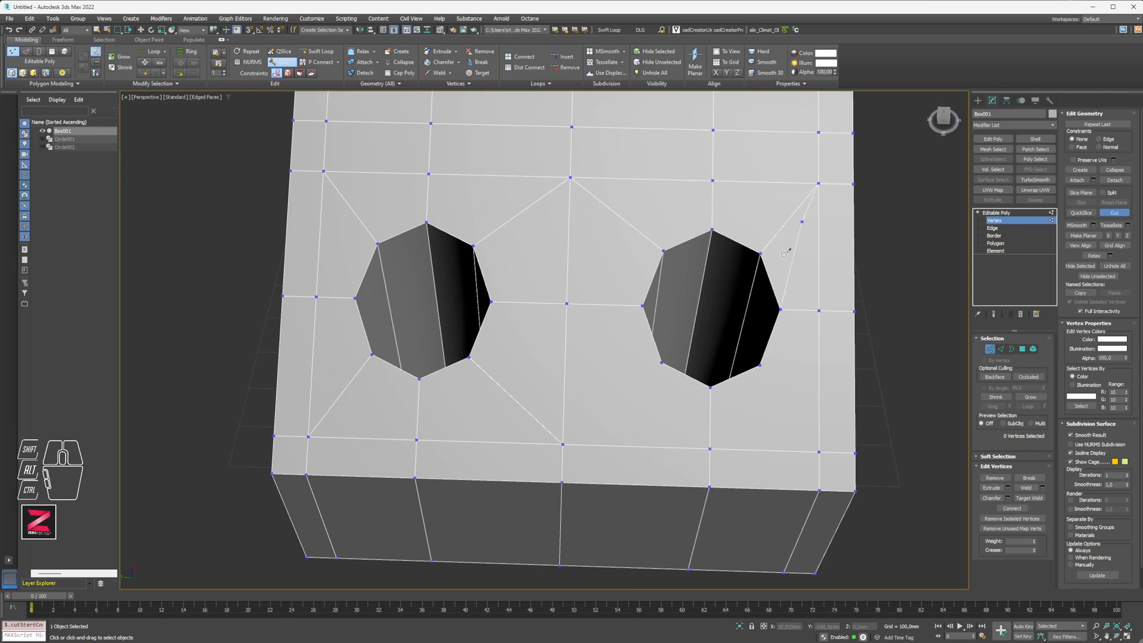
- Cut edges from the right hole's two lower diagonal vertices to the nearest grid corners below the hole
click(760, 365)
click(819, 452)
click(632, 390)
right_click(627, 389)
click(661, 362)
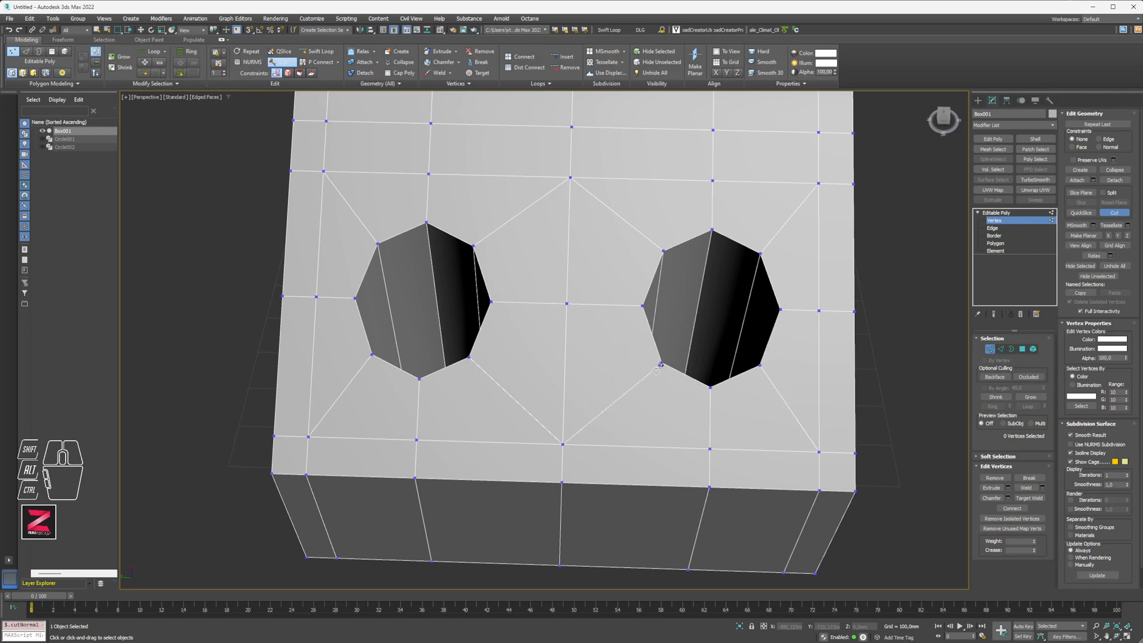
click(563, 444)
right_click(610, 415)
- On the opposite face of the block, cut edges from the left hole's four diagonal vertices to the surrounding grid corners
alt+middle_drag(610, 416, 544, 444)
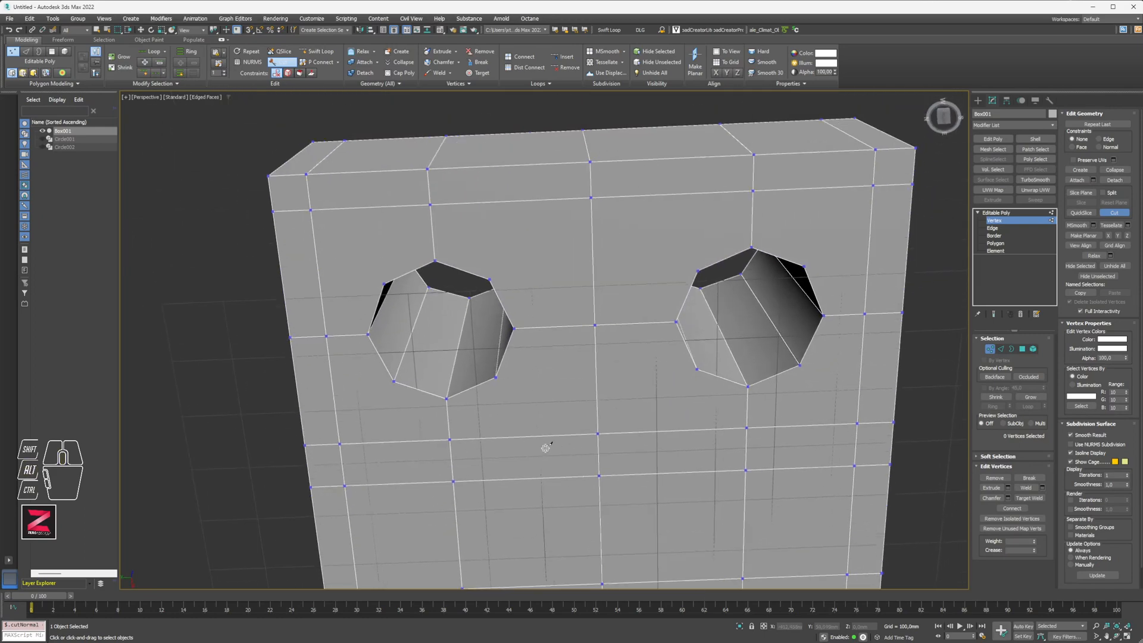
click(491, 278)
right_click(591, 198)
click(384, 283)
click(311, 212)
right_click(352, 329)
click(392, 381)
click(340, 444)
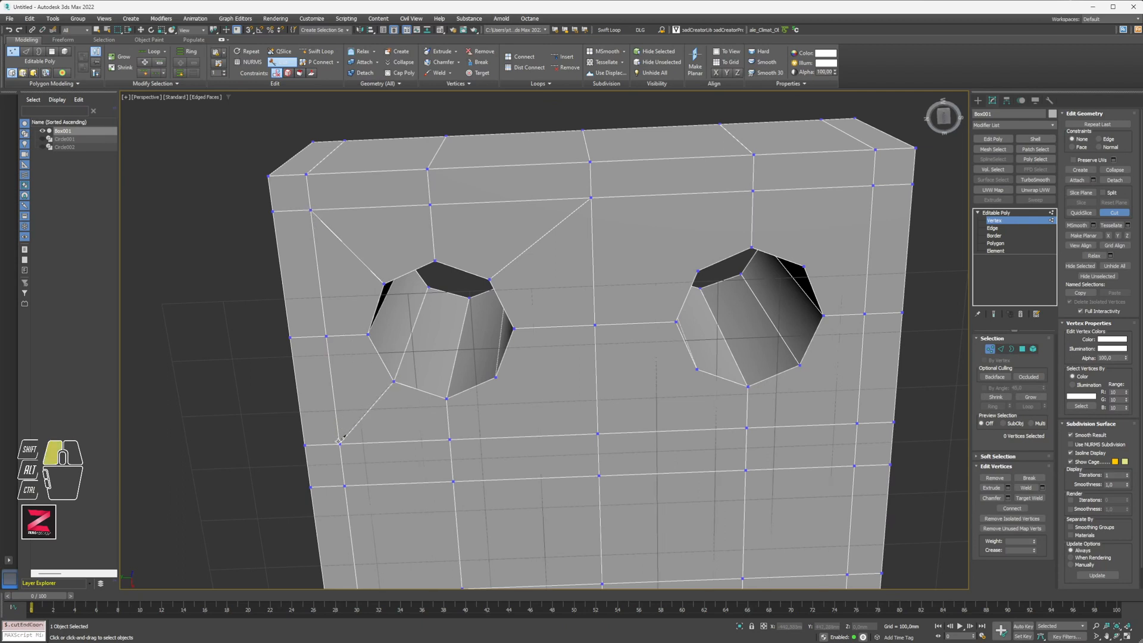
click(493, 377)
click(597, 433)
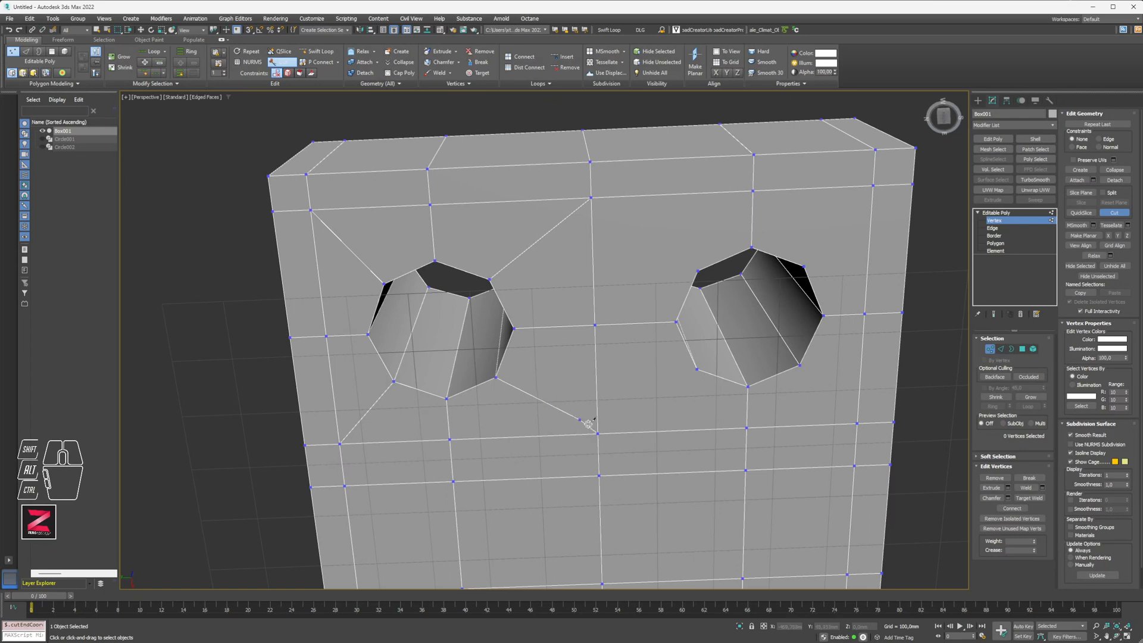
- On the same opposite face, cut edges from the right hole's diagonal vertices to the surrounding grid corners
click(696, 370)
click(597, 433)
right_click(690, 301)
click(698, 270)
click(590, 197)
right_click(783, 257)
click(803, 267)
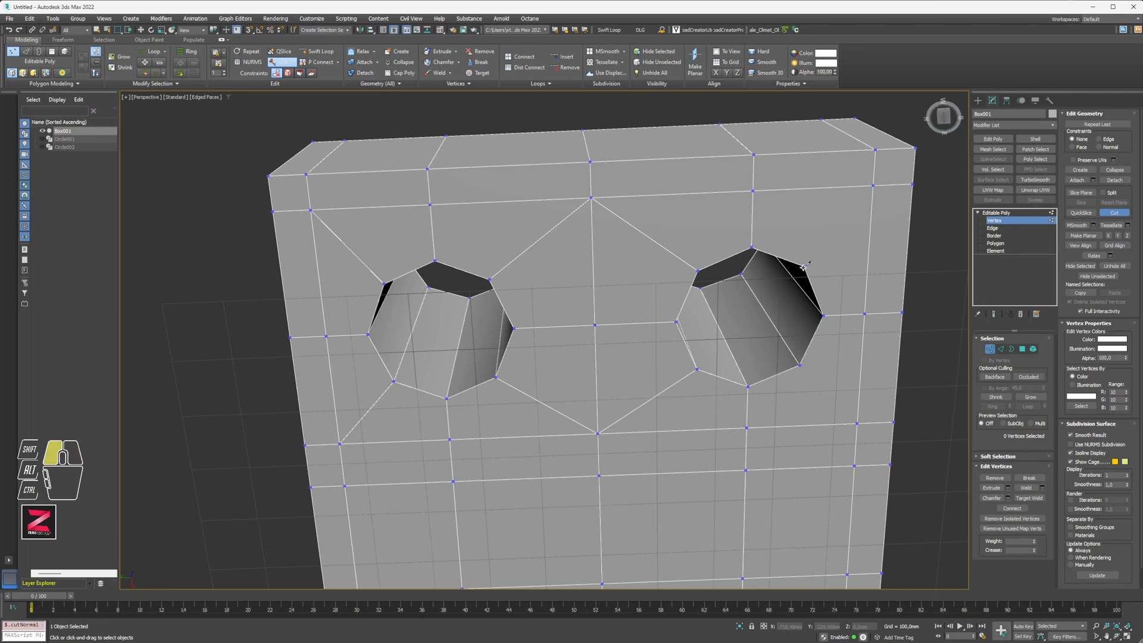
click(872, 185)
right_click(817, 344)
- Check the vertices around both holes from the Top view by selecting single corners and a complete hole outline
alt+middle_drag(661, 257, 576, 286)
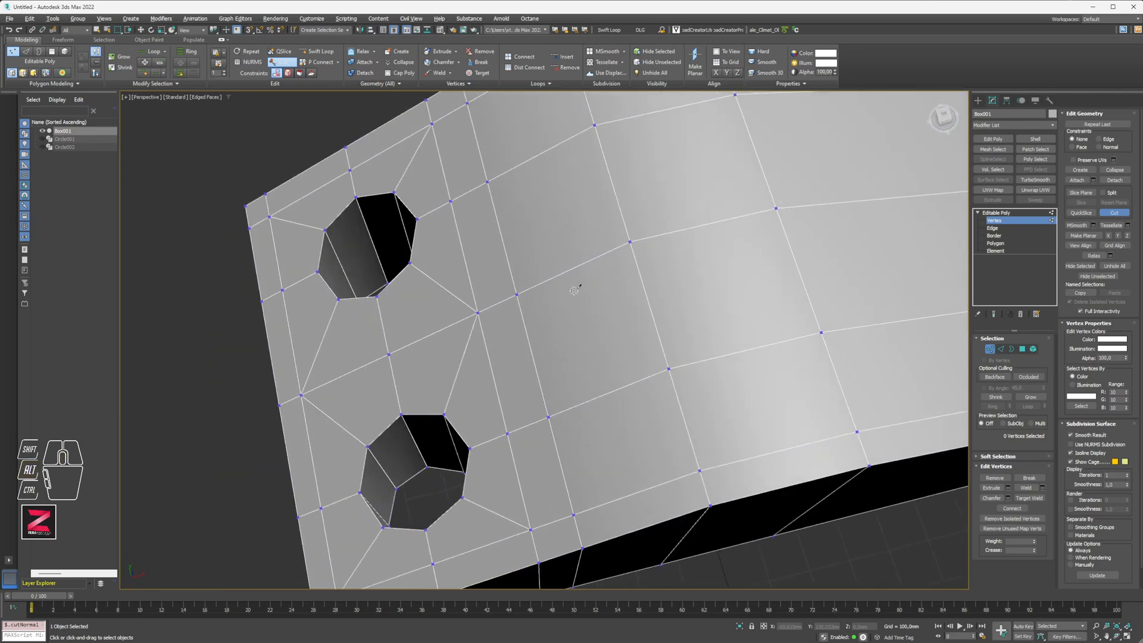
key(t)
key(w)
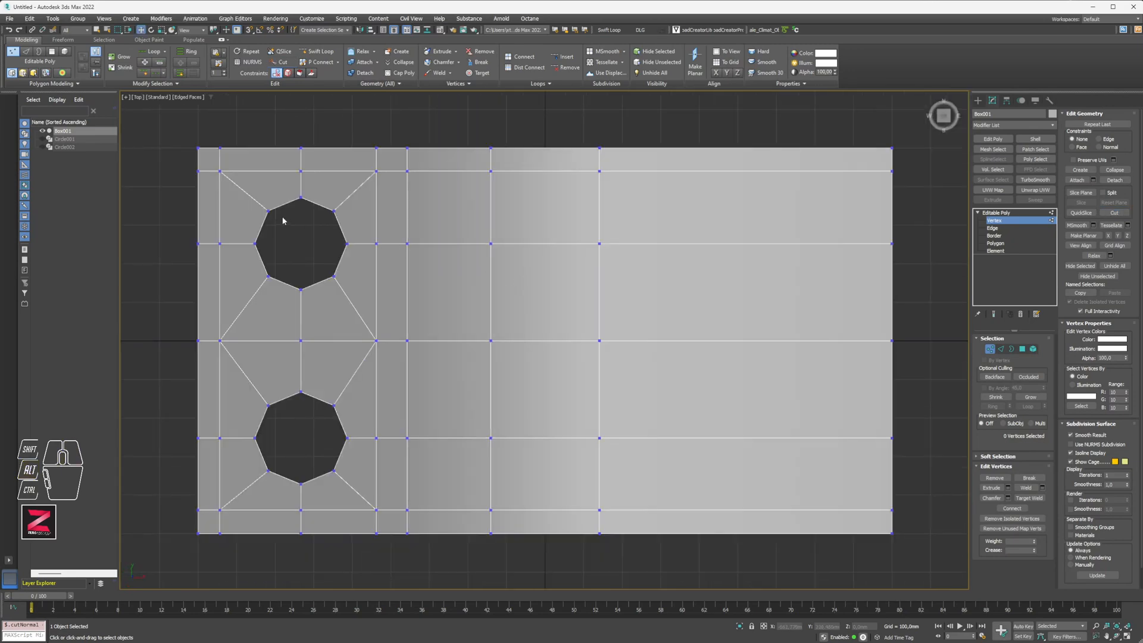
drag(247, 188, 285, 237)
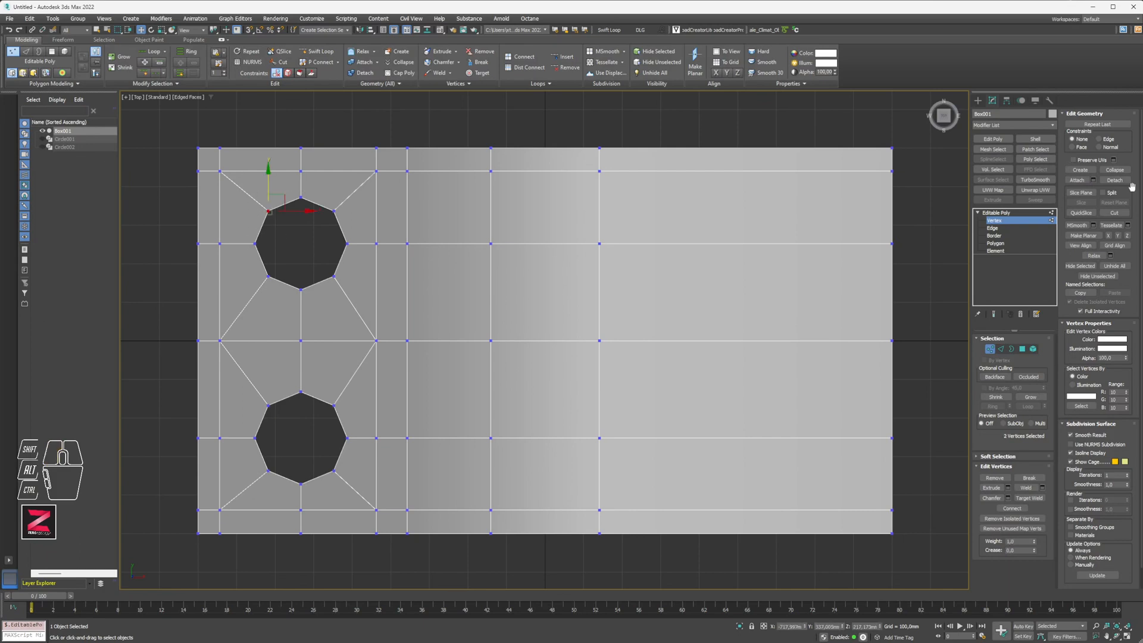
drag(247, 192, 260, 207)
drag(352, 290, 357, 300)
alt+middle_drag(329, 271, 572, 389)
drag(366, 351, 476, 456)
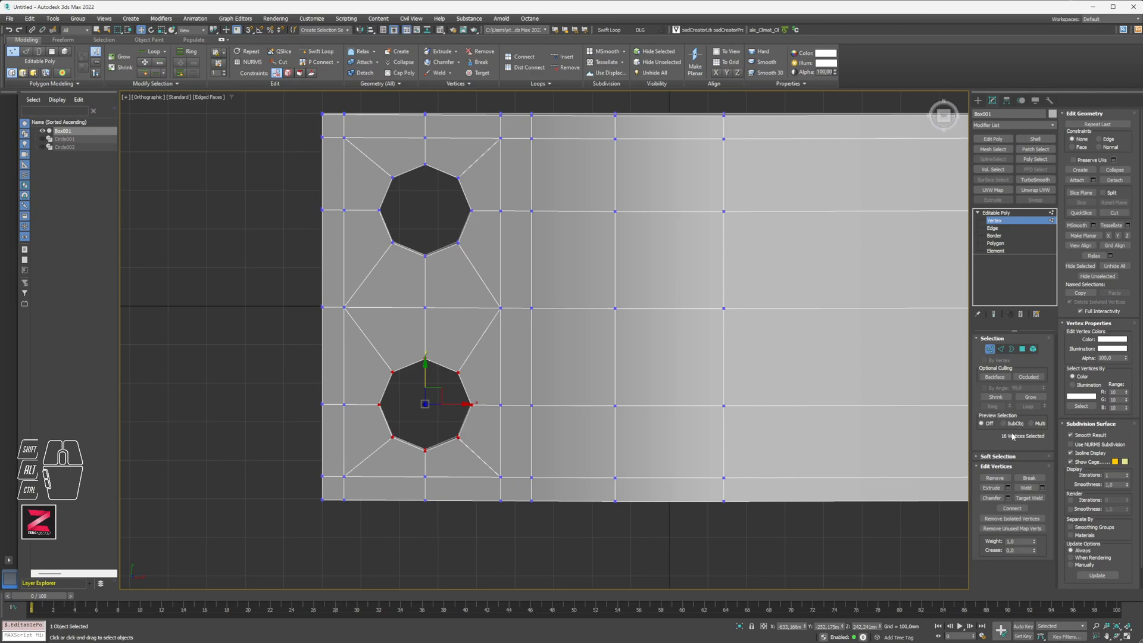
alt+middle_drag(536, 421, 922, 238)
click(949, 230)
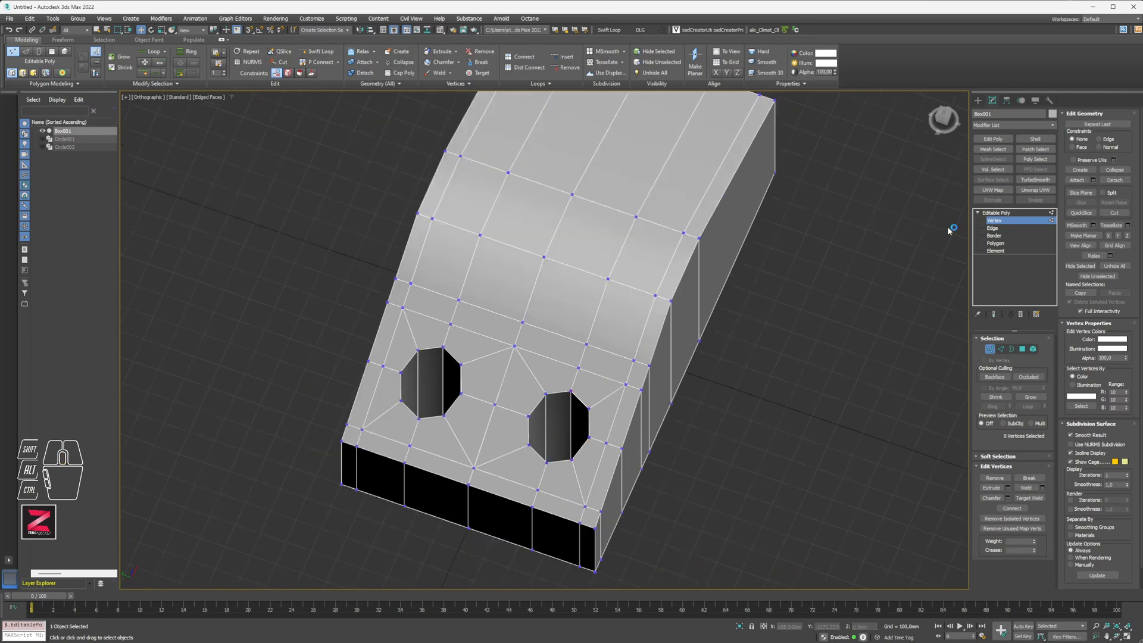
- Leave vertex level, apply a TurboSmooth modifier to the block and set its iterations to 2
click(988, 213)
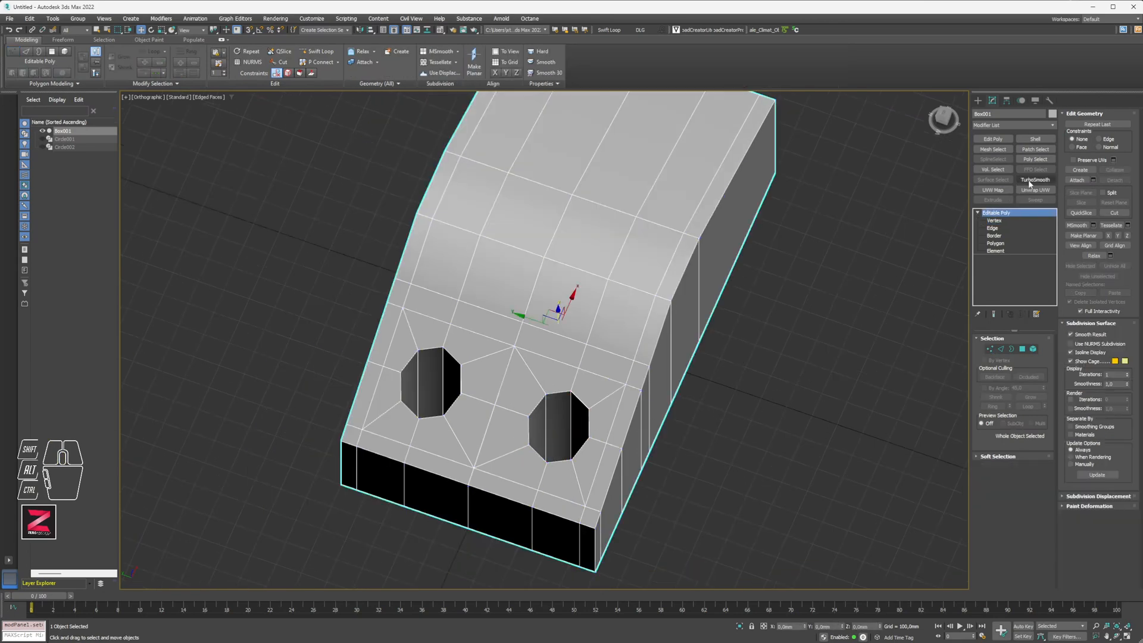
click(1026, 123)
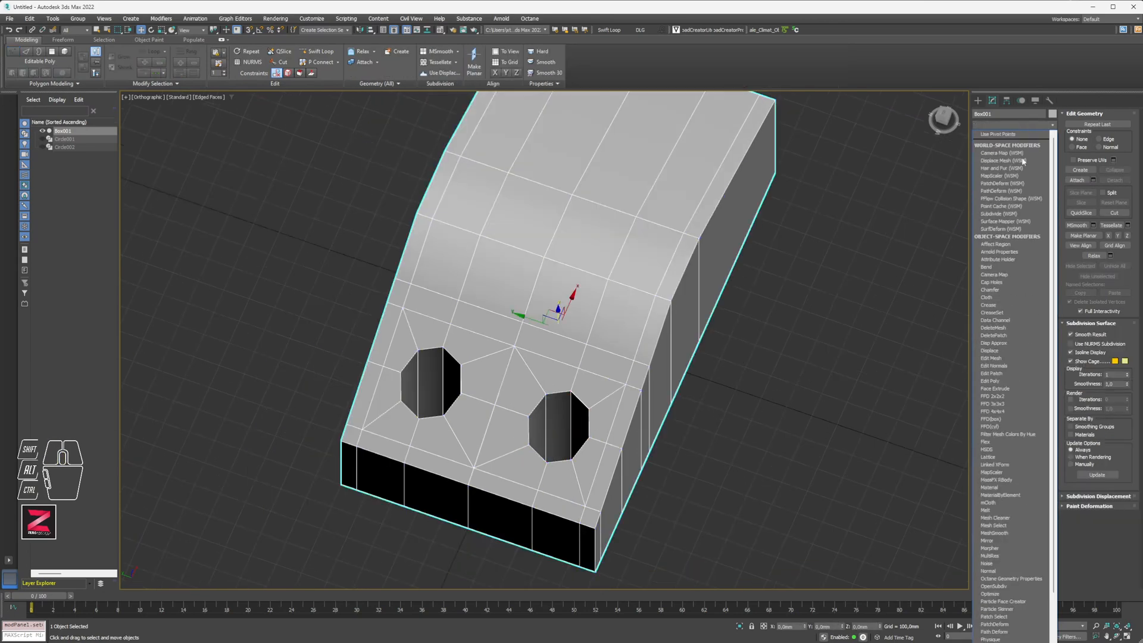
click(927, 277)
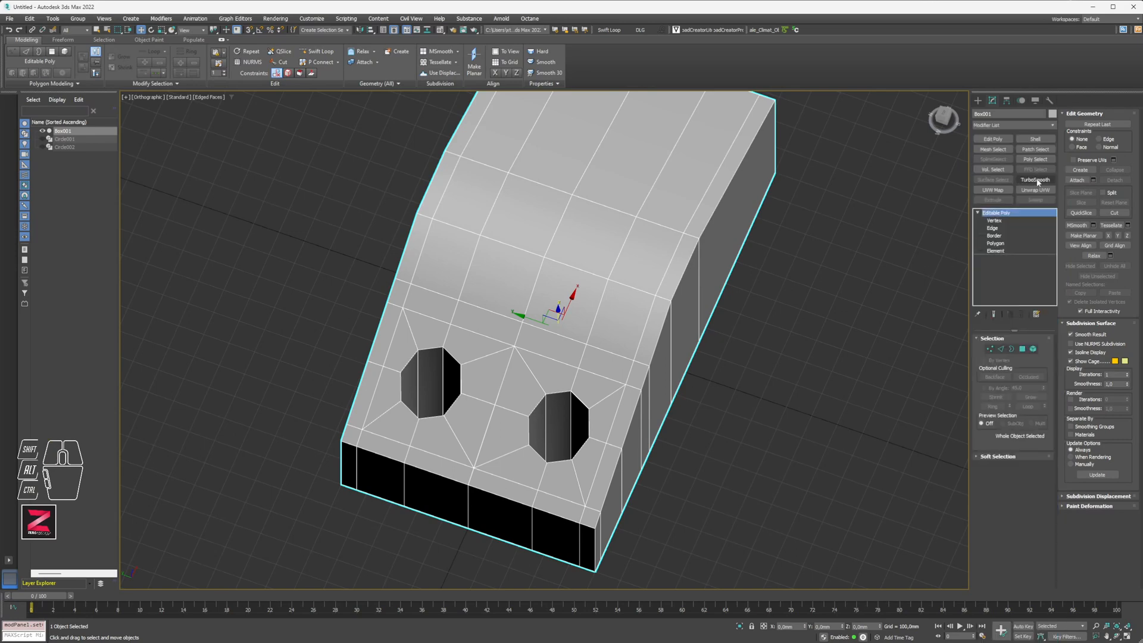
click(1035, 180)
alt+middle_drag(554, 418, 520, 411)
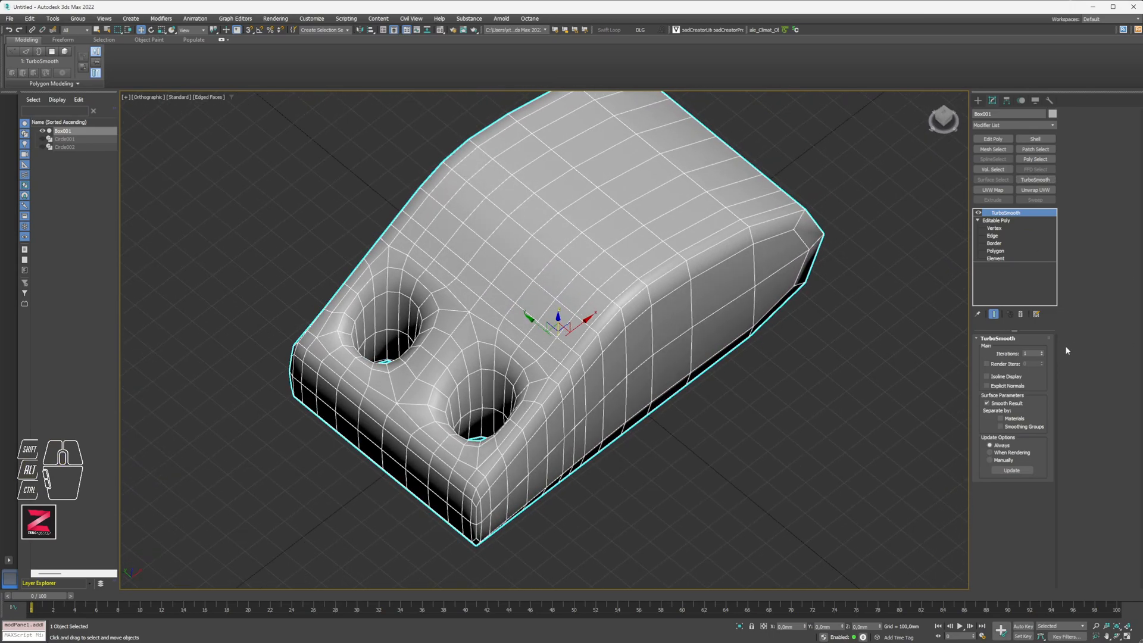
click(1040, 352)
alt+middle_drag(524, 342, 494, 307)
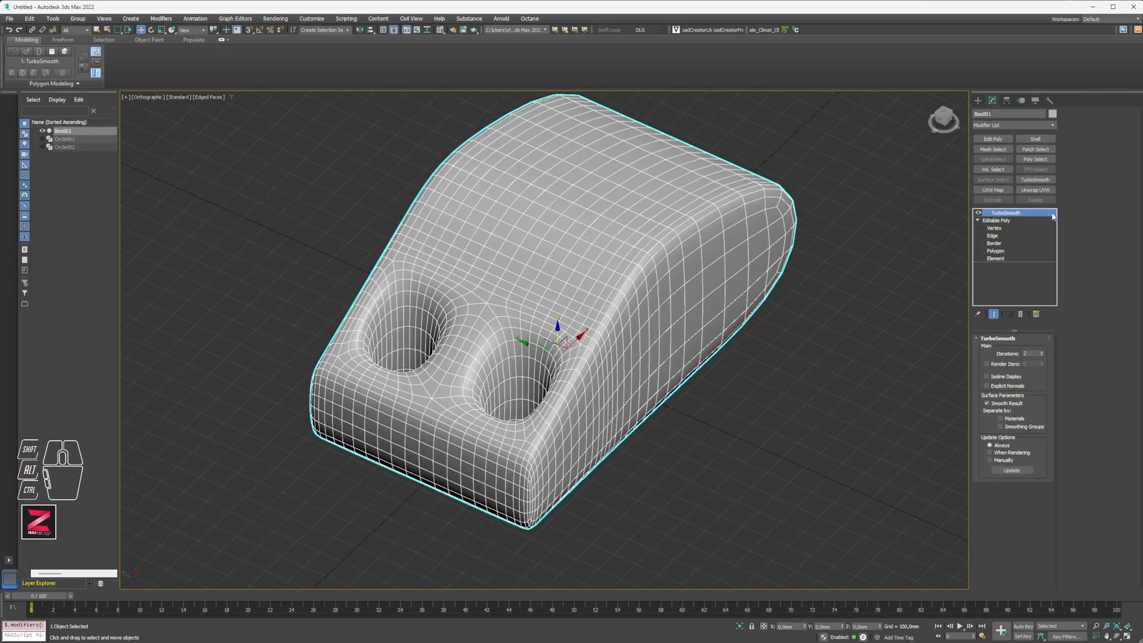
- Turn off the TurboSmooth result and add Swift Loop support edges close to the block's outer edges in the Editable Poly
click(978, 213)
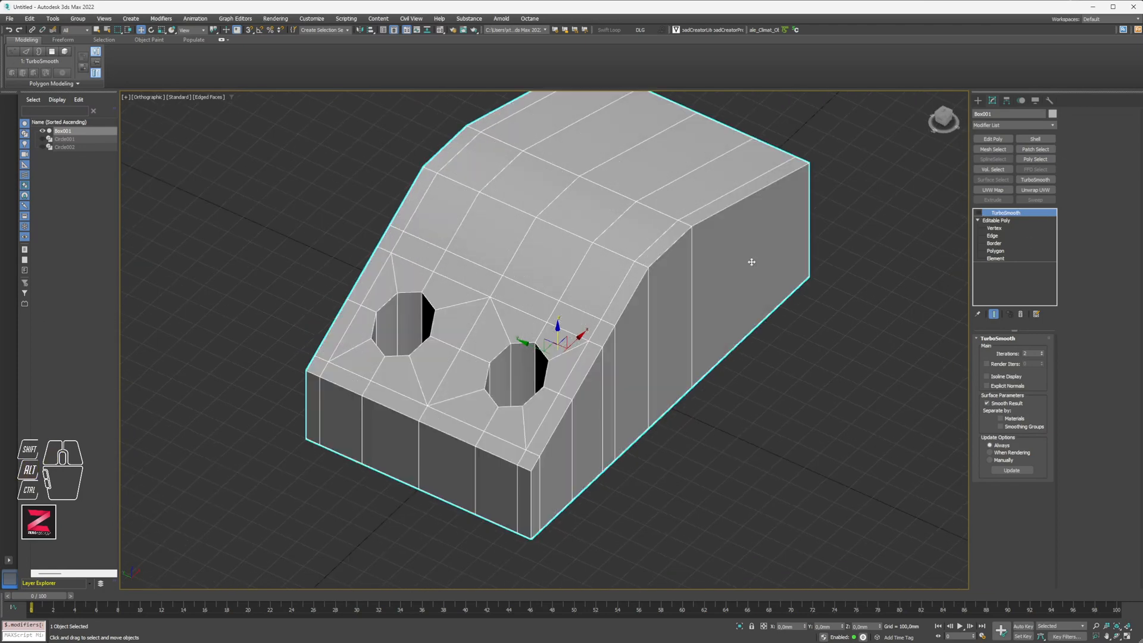
right_click(564, 401)
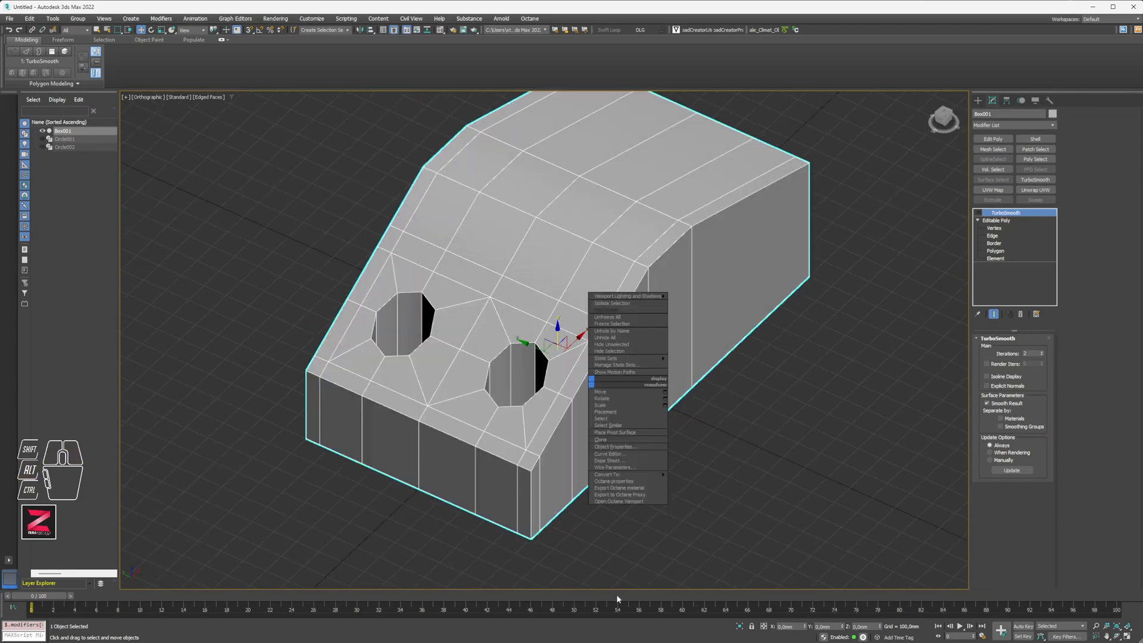
scroll(556, 482, up, 5)
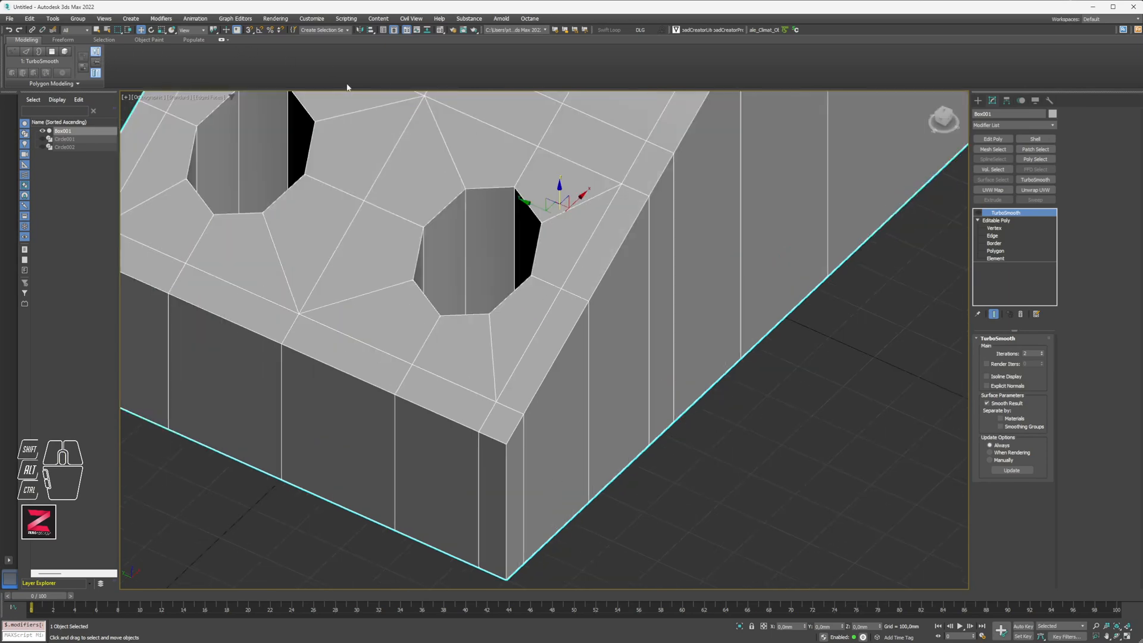
key(2)
click(994, 229)
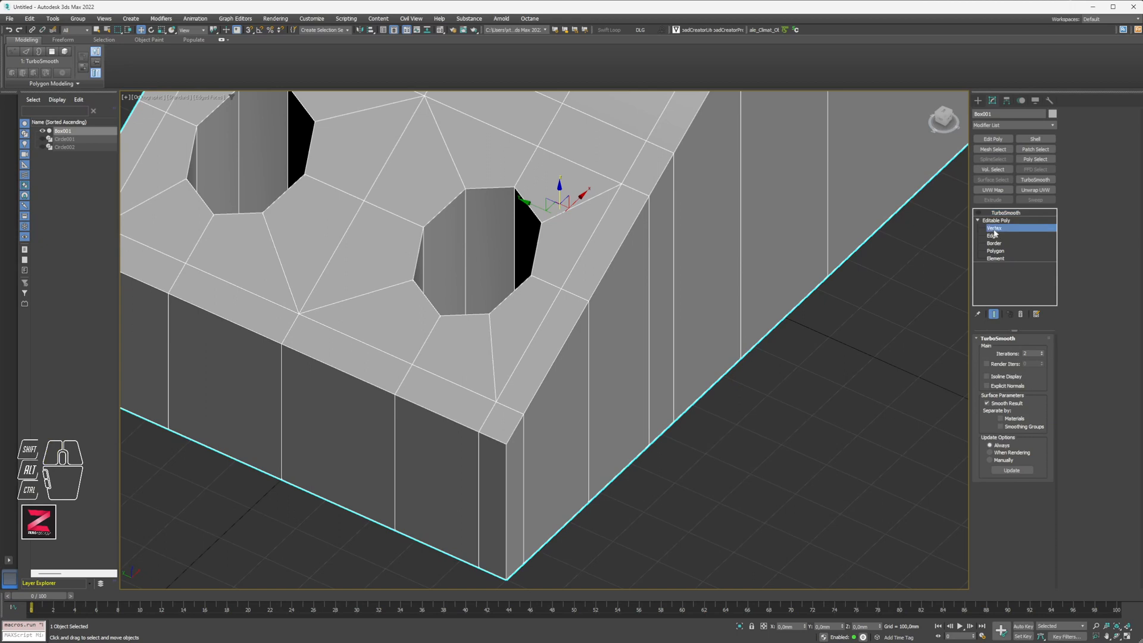
alt+middle_drag(684, 237, 541, 311)
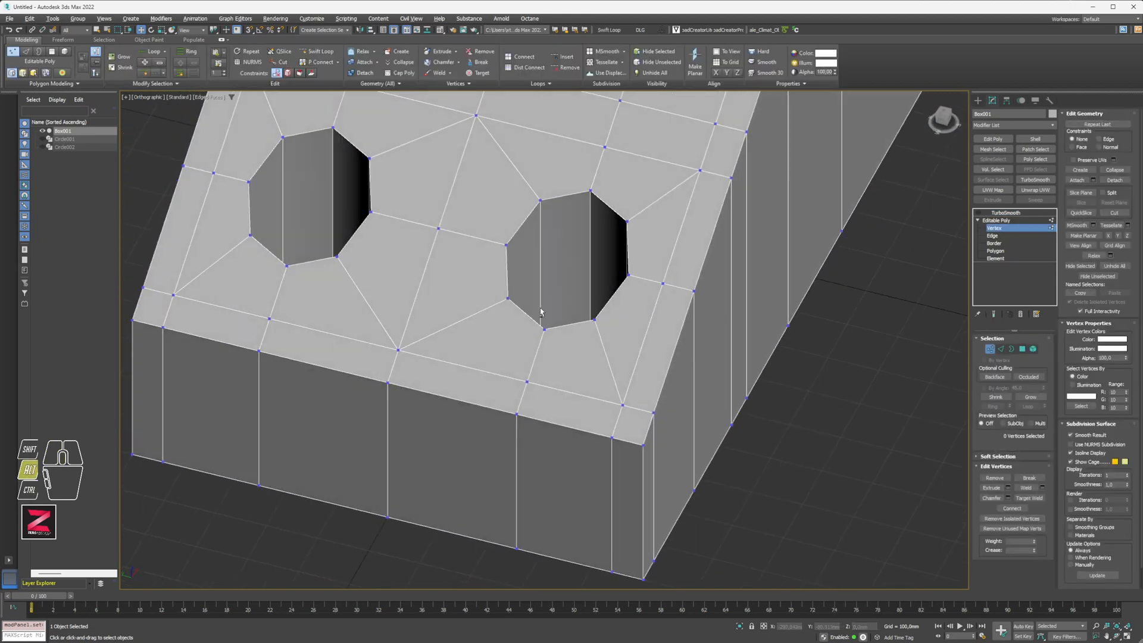
click(317, 51)
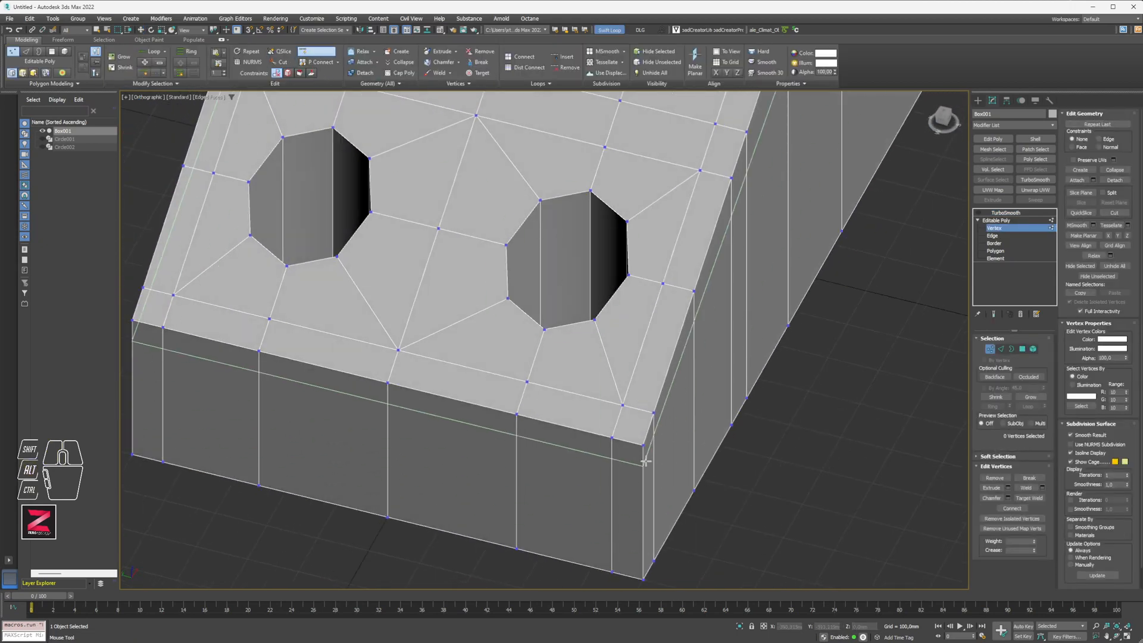
scroll(644, 444, up, 5)
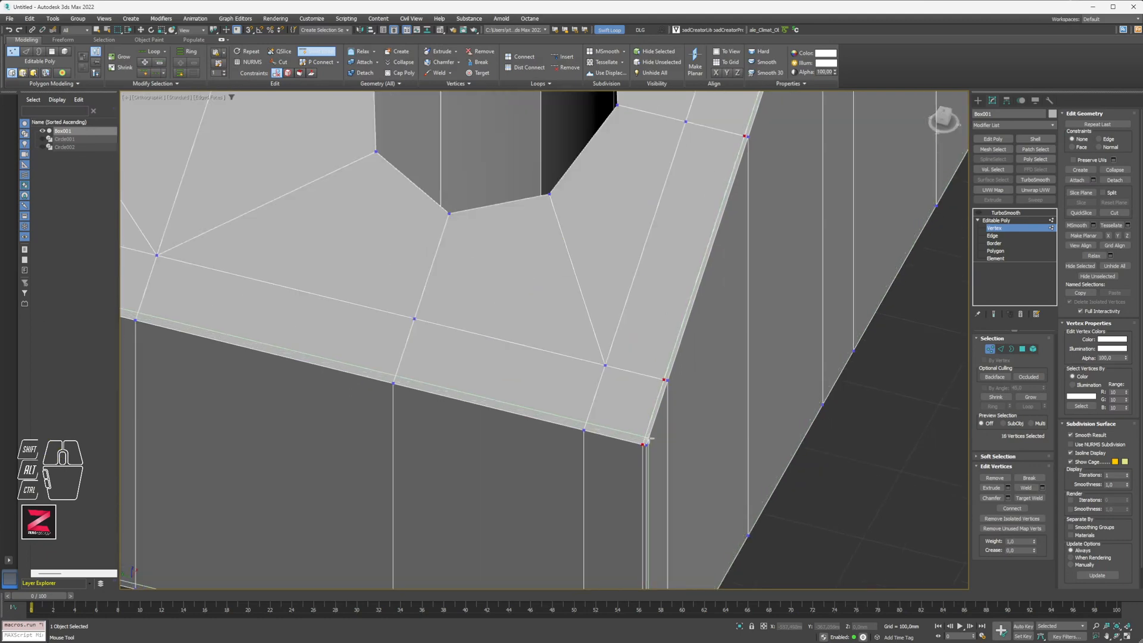
click(644, 445)
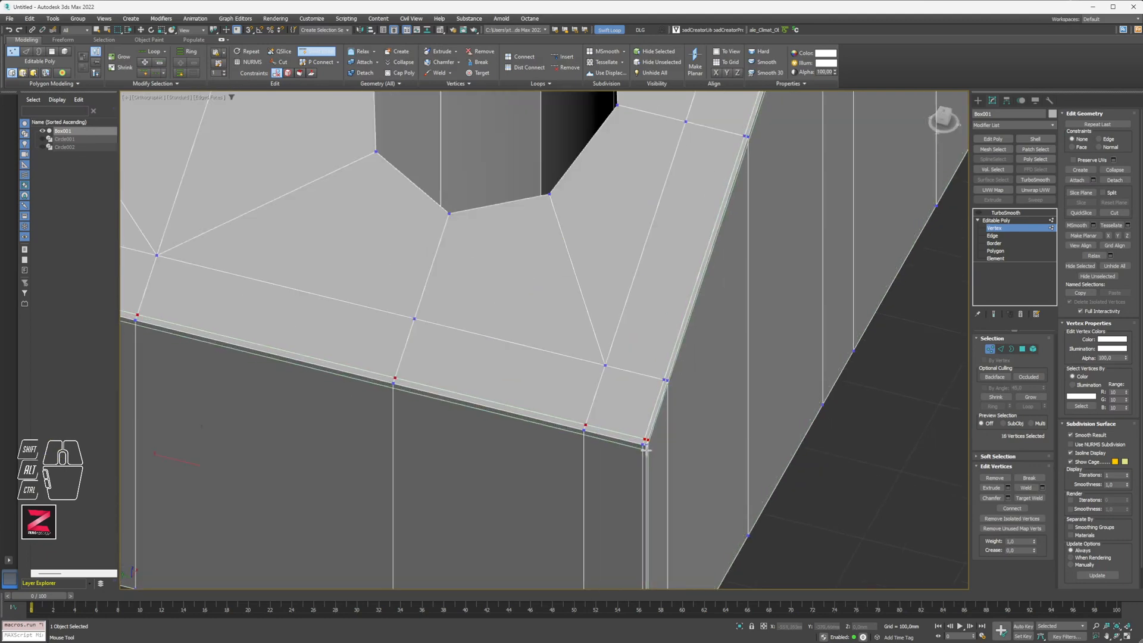
click(646, 442)
middle_drag(658, 523, 651, 295)
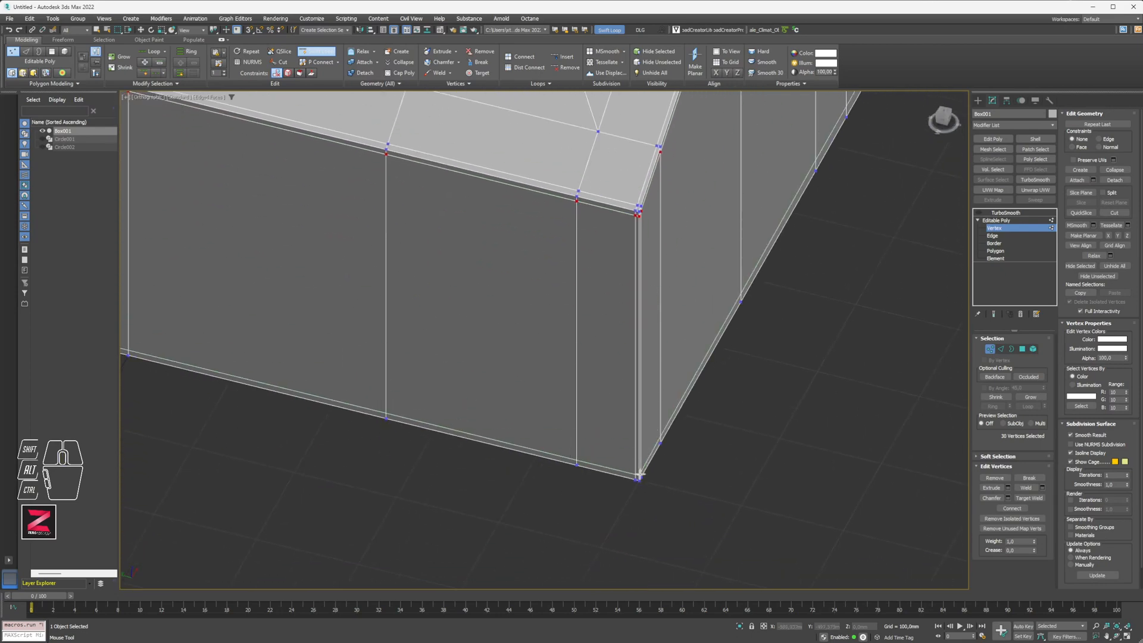
scroll(667, 357, down, 5)
middle_drag(670, 343, 591, 412)
- Turn TurboSmooth back on and hide the edged faces to inspect the smoothed block's corners and holes
click(1006, 219)
click(1006, 213)
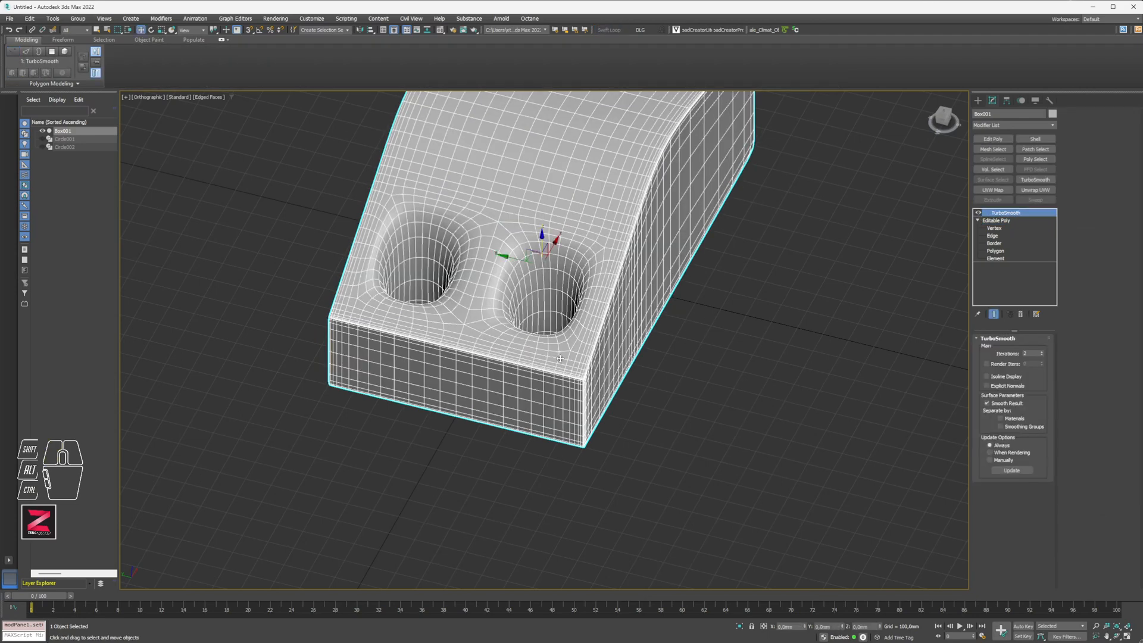
key(F3)
key(F3)
key(F4)
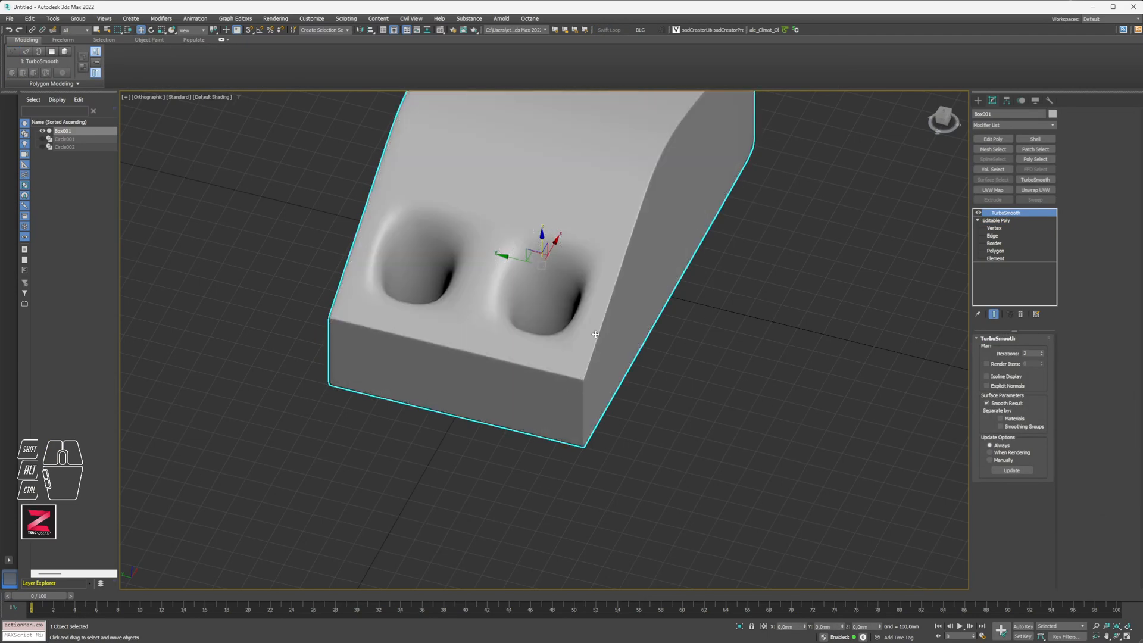
alt+middle_drag(595, 333, 570, 344)
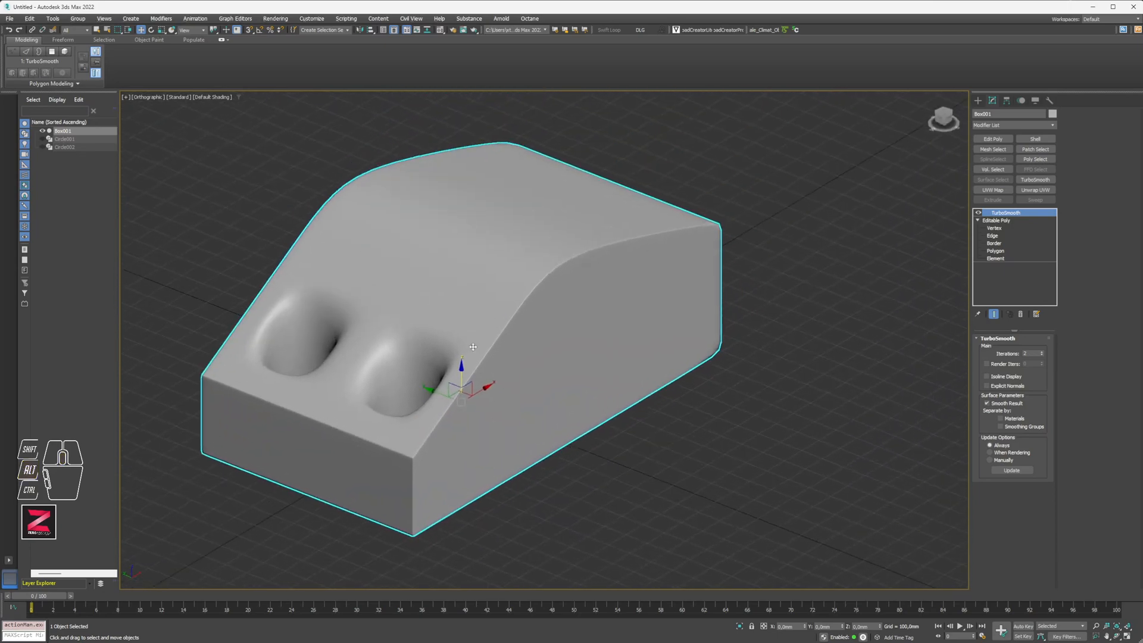
scroll(408, 453, up, 5)
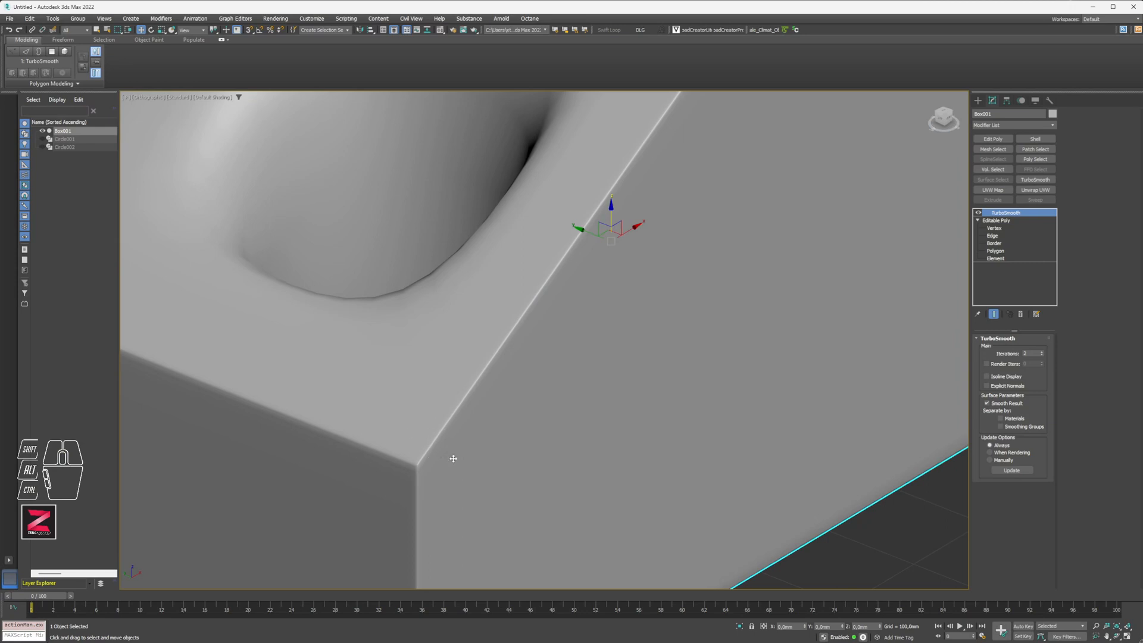
scroll(455, 453, down, 5)
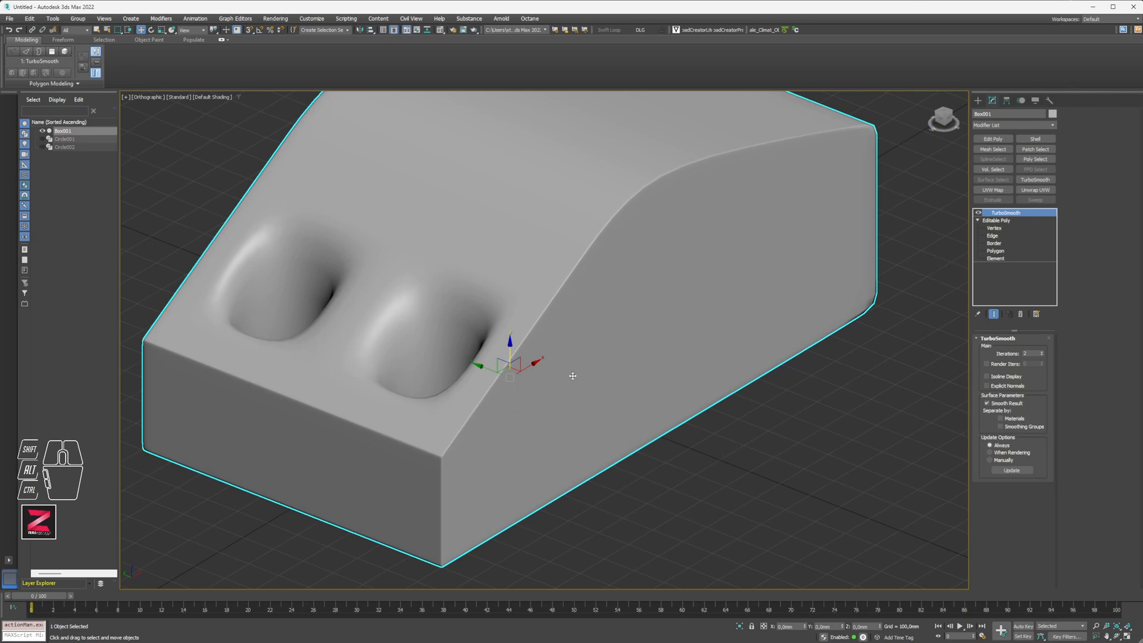
- Show the edged faces, set the TurboSmooth iterations to 1 and turn on Isoline Display
scroll(428, 404, up, 5)
key(F4)
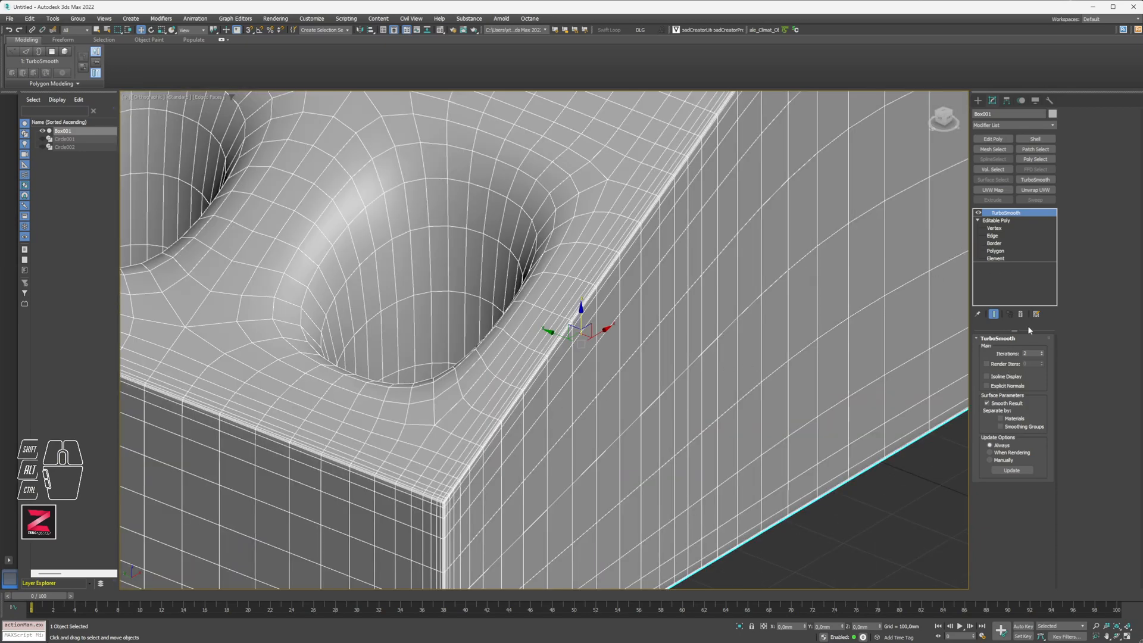
click(1041, 355)
click(1041, 352)
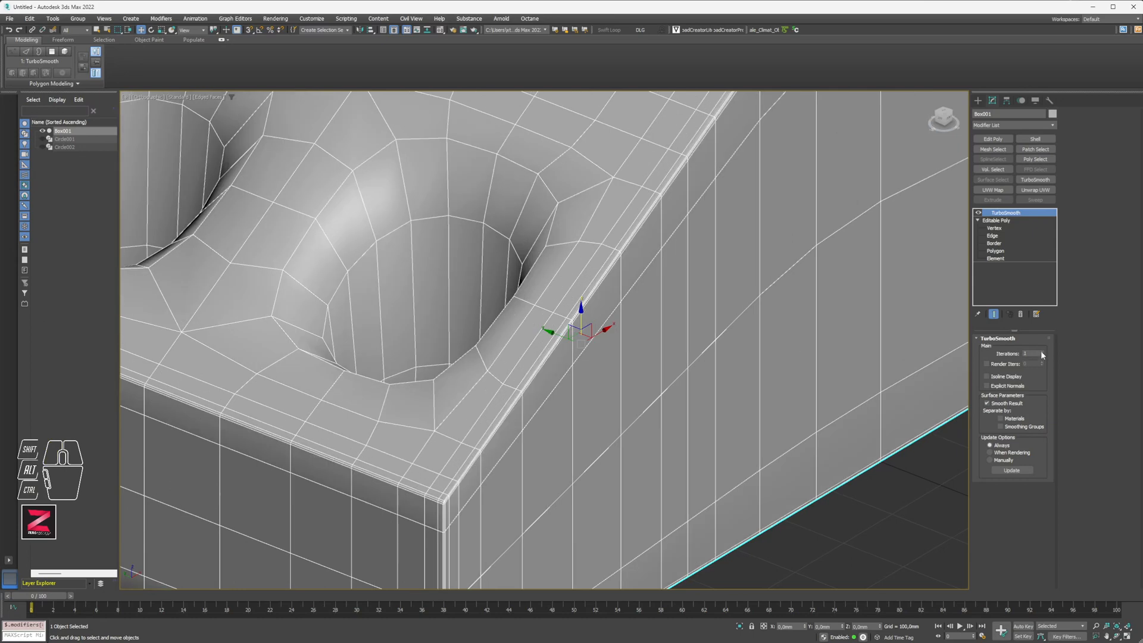
click(1041, 352)
click(1041, 356)
click(1041, 356)
click(992, 377)
scroll(410, 372, down, 5)
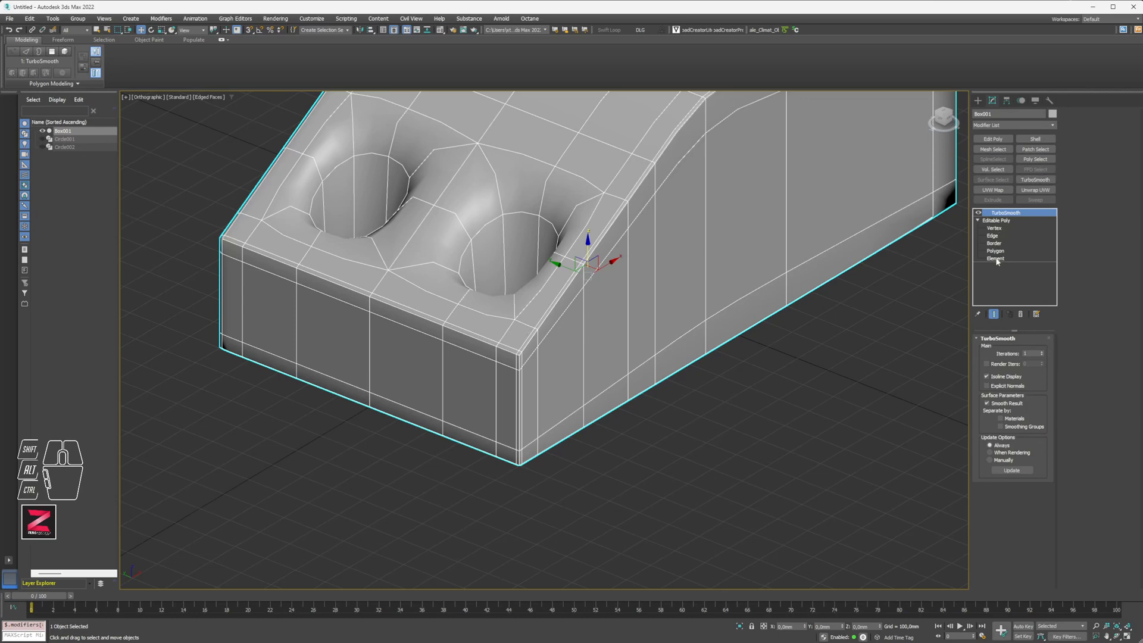
- Turn off the TurboSmooth result and add Swift Loop support edges close to the block's front and rear corner edges in the Editable Poly
click(977, 213)
alt+middle_drag(382, 350, 429, 357)
scroll(536, 353, up, 3)
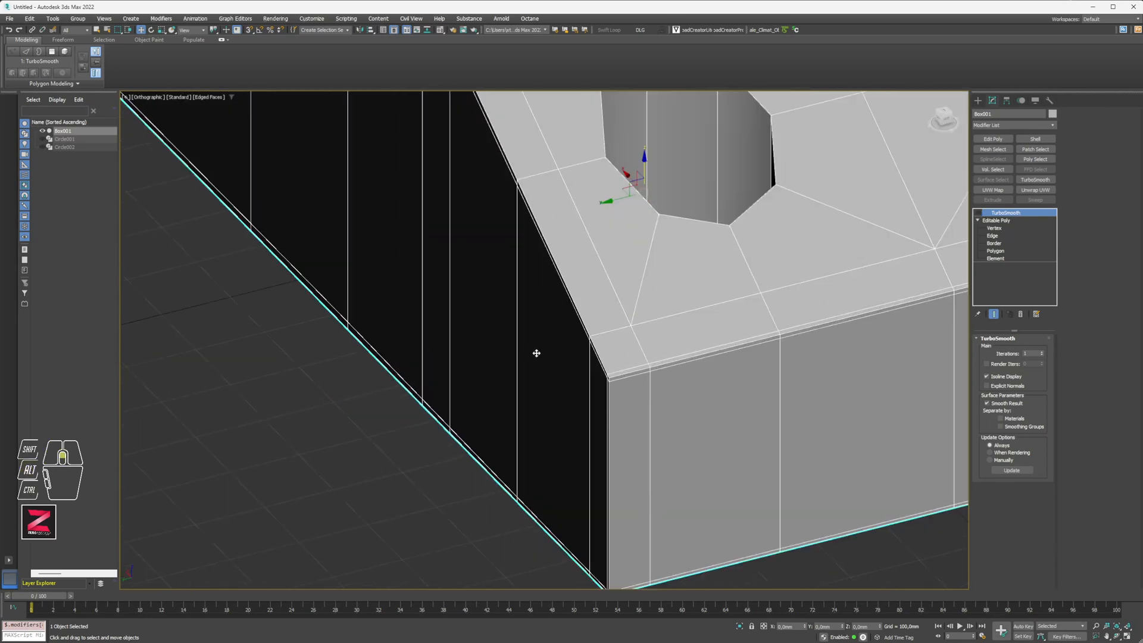
click(986, 229)
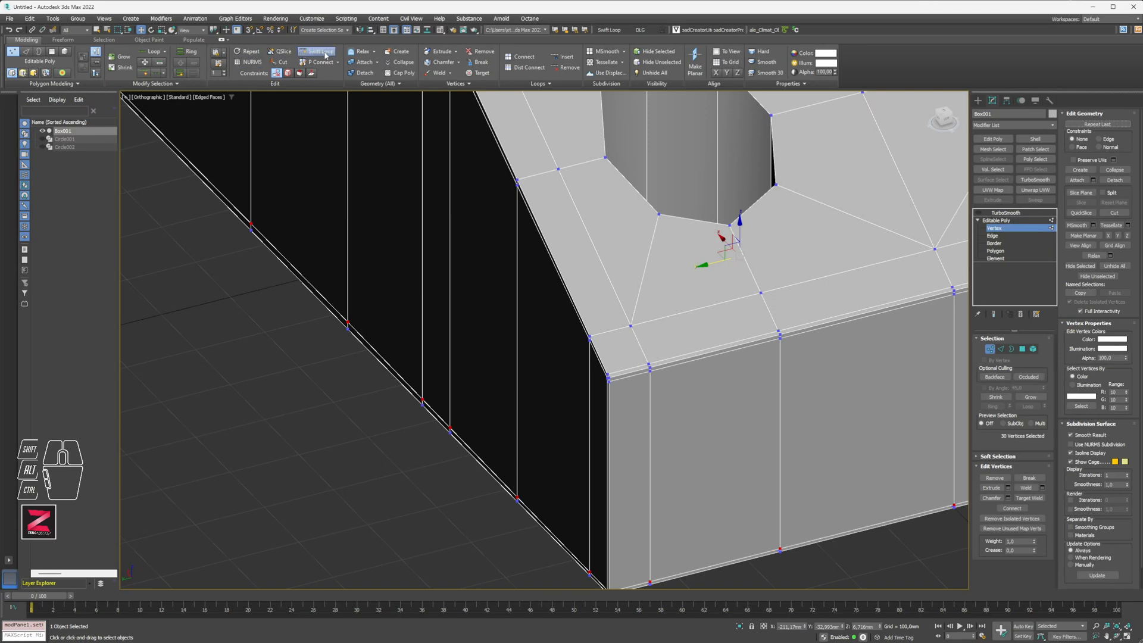
click(325, 53)
scroll(592, 366, up, 5)
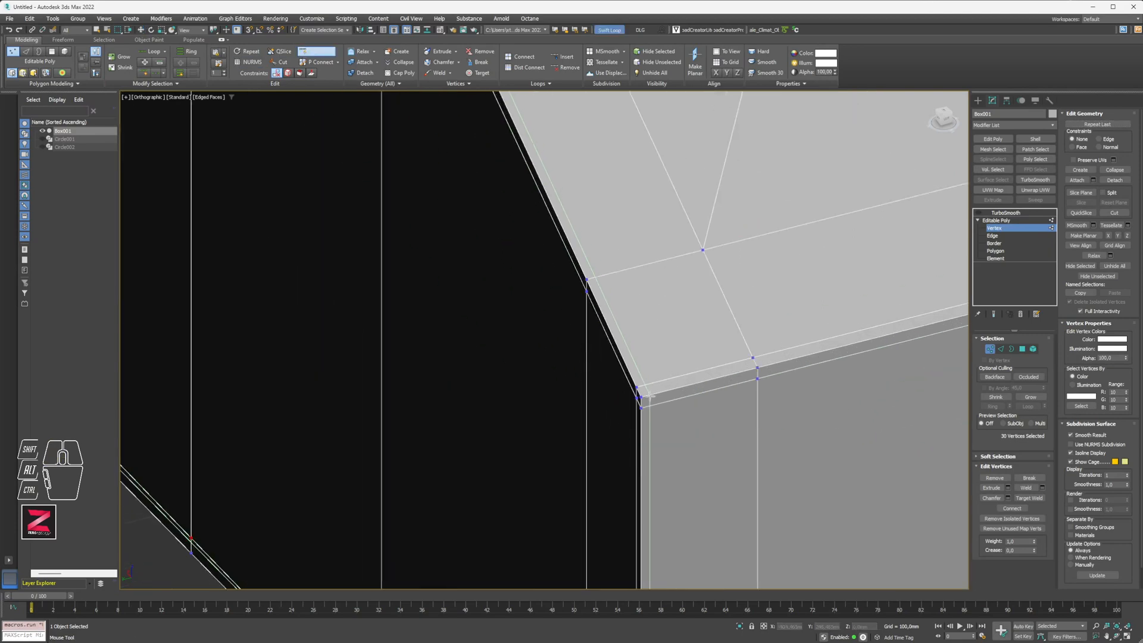
middle_drag(651, 394, 552, 102)
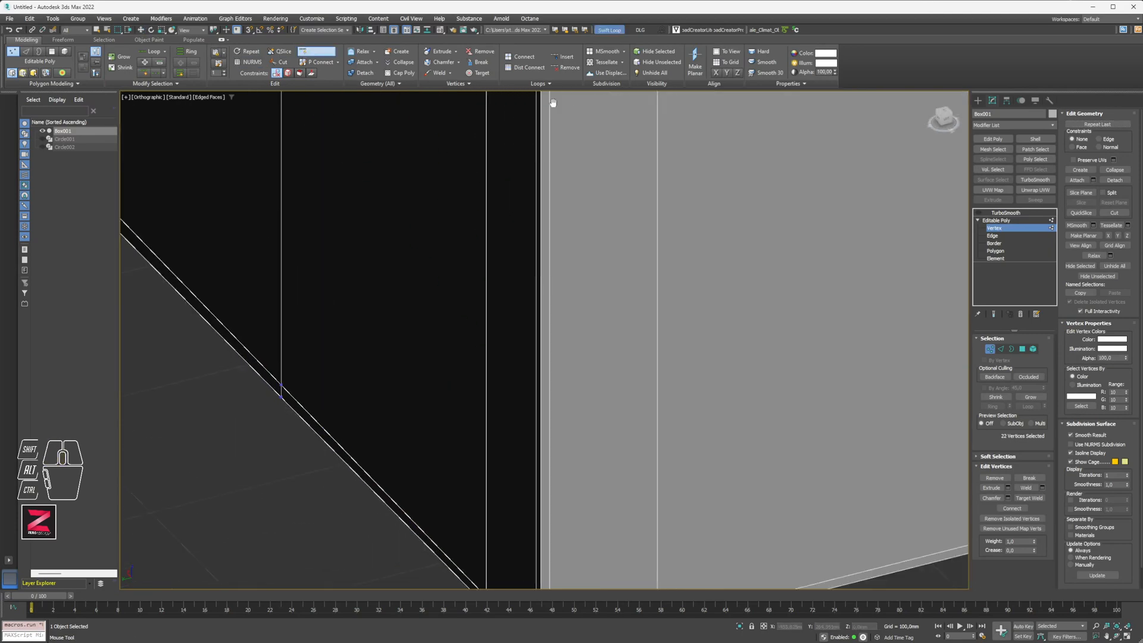
middle_drag(524, 377, 523, 94)
scroll(510, 186, down, 6)
middle_drag(313, 99, 613, 527)
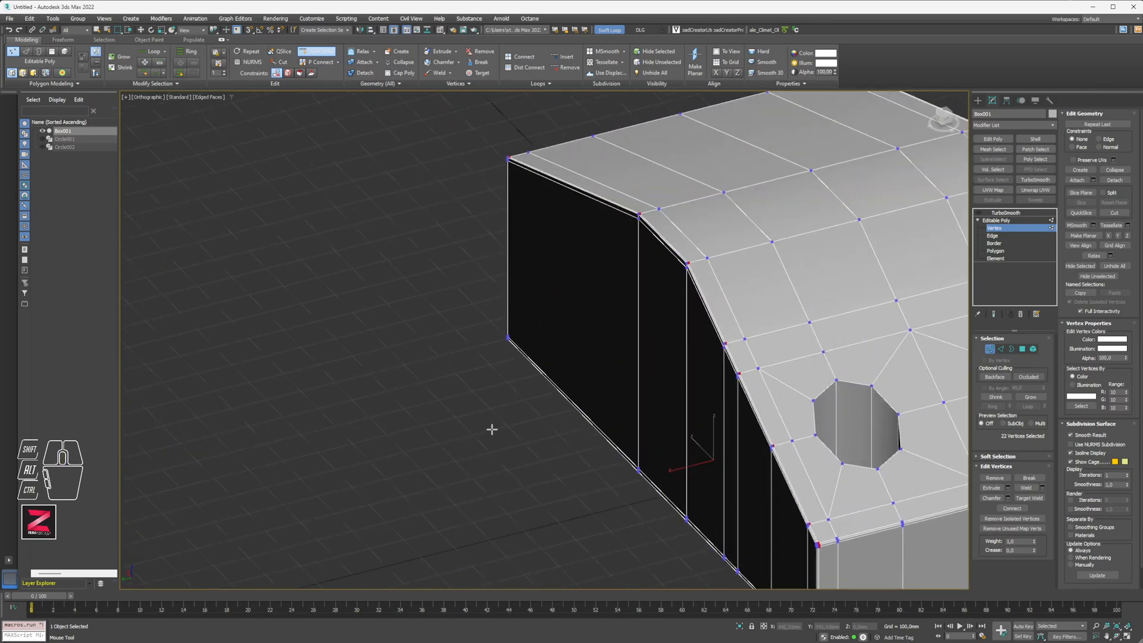
alt+middle_drag(491, 429, 595, 378)
middle_drag(412, 497, 589, 372)
scroll(479, 347, up, 6)
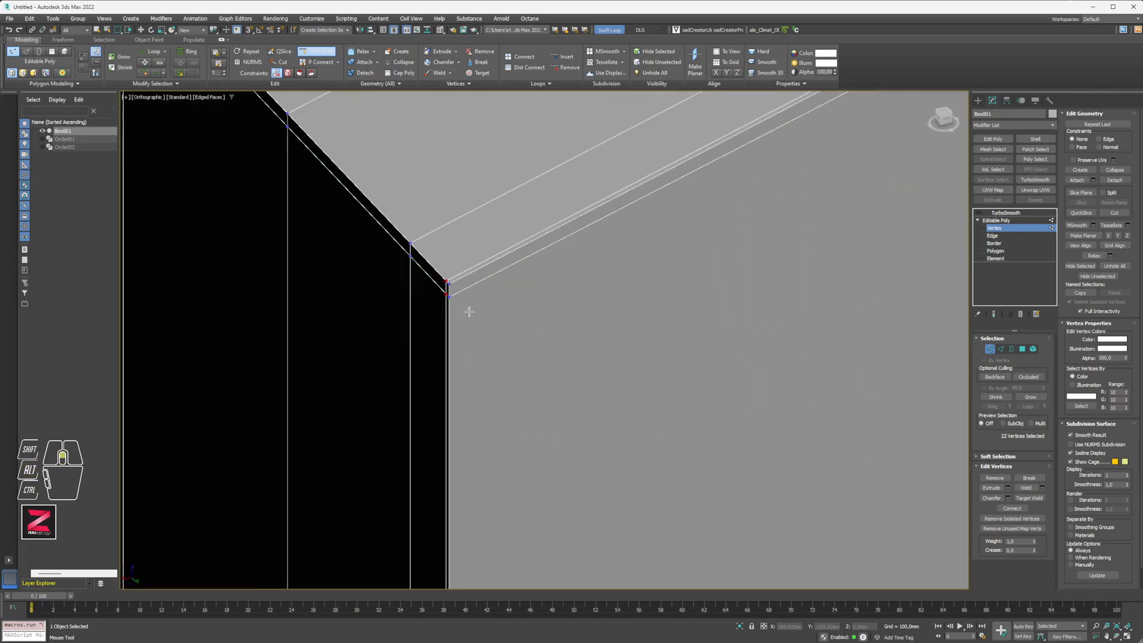
scroll(464, 305, up, 3)
click(452, 262)
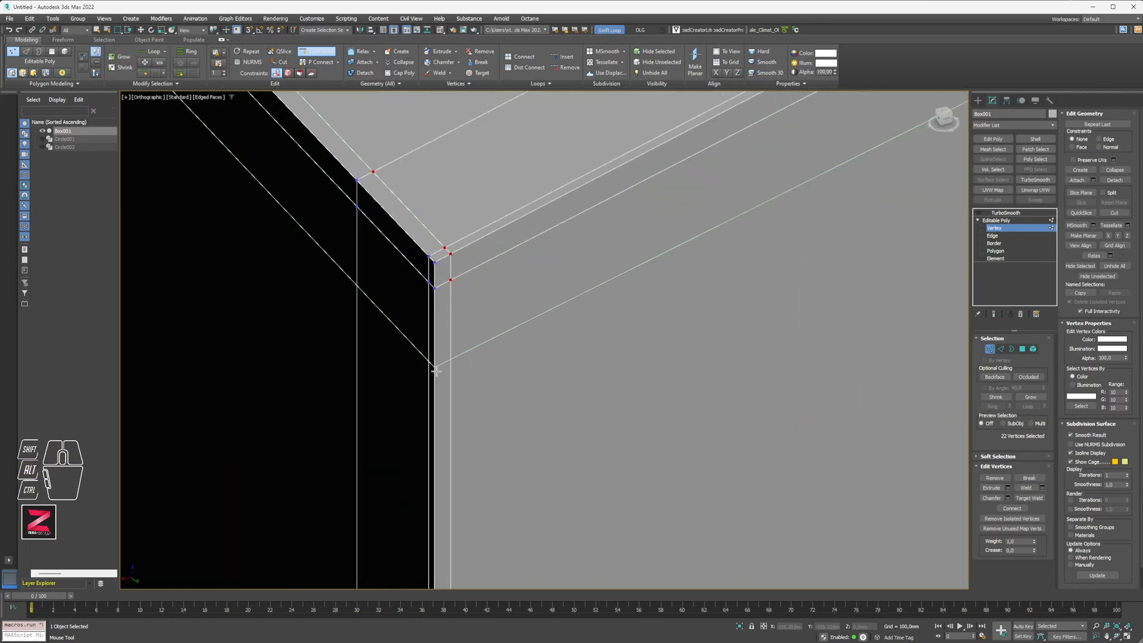
- Leave vertex level and turn TurboSmooth back on to preview the whole block
scroll(492, 457, down, 5)
alt+middle_drag(377, 435, 479, 424)
middle_drag(403, 454, 807, 308)
alt+middle_drag(495, 482, 517, 439)
middle_drag(518, 438, 651, 357)
scroll(651, 358, down, 5)
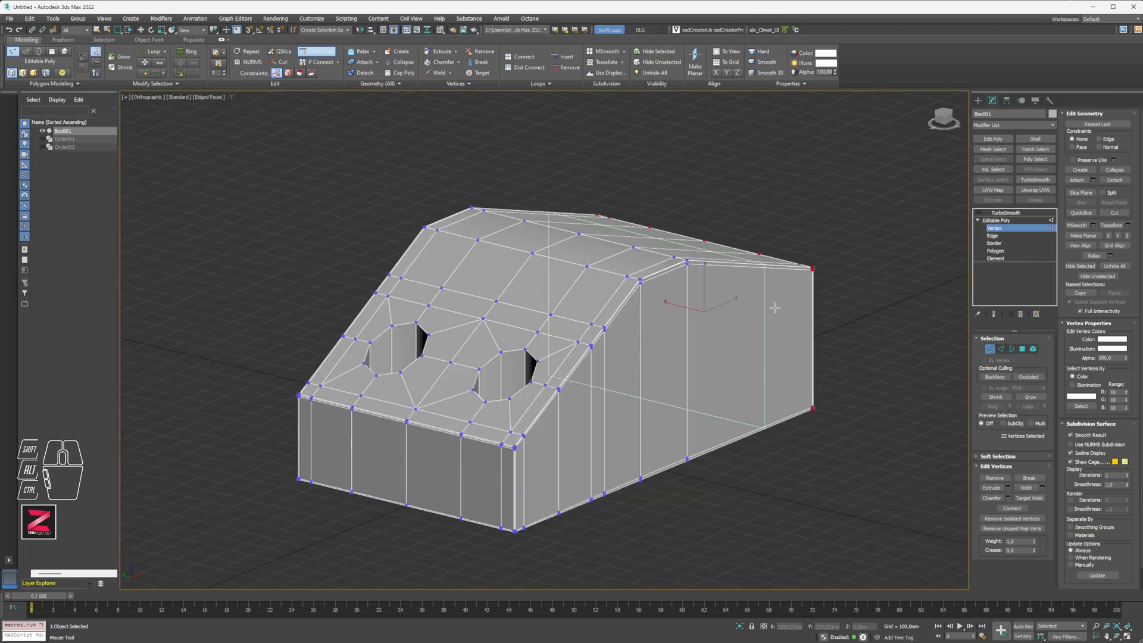
click(988, 219)
click(989, 212)
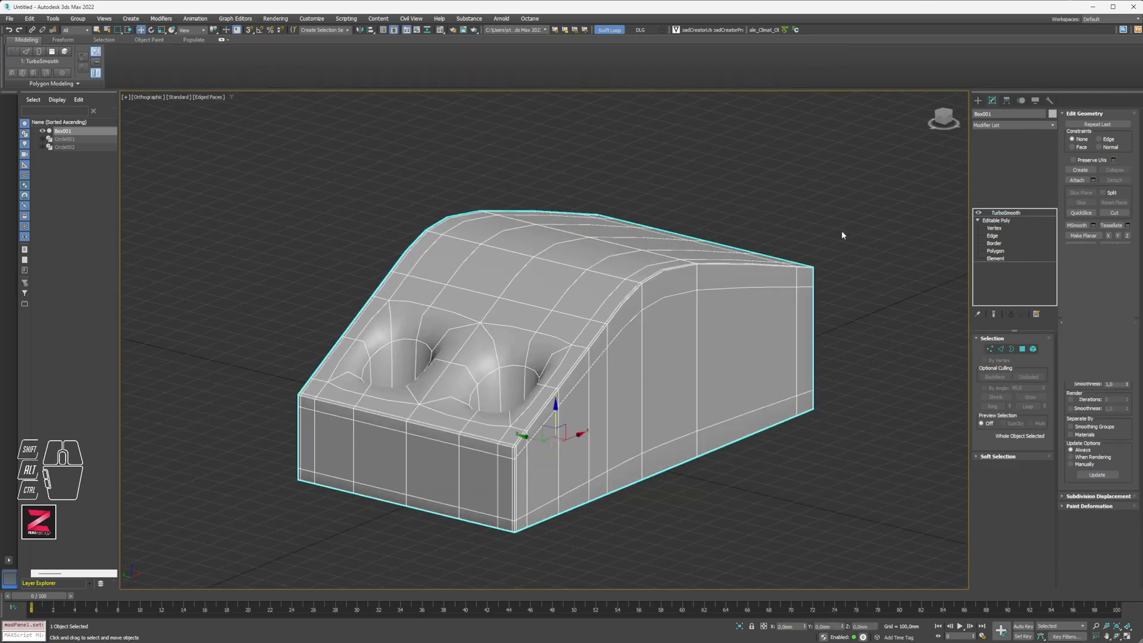
- Hide the edged faces and examine the shading along the smoothed block's rear edges and corner
alt+middle_drag(595, 325, 576, 343)
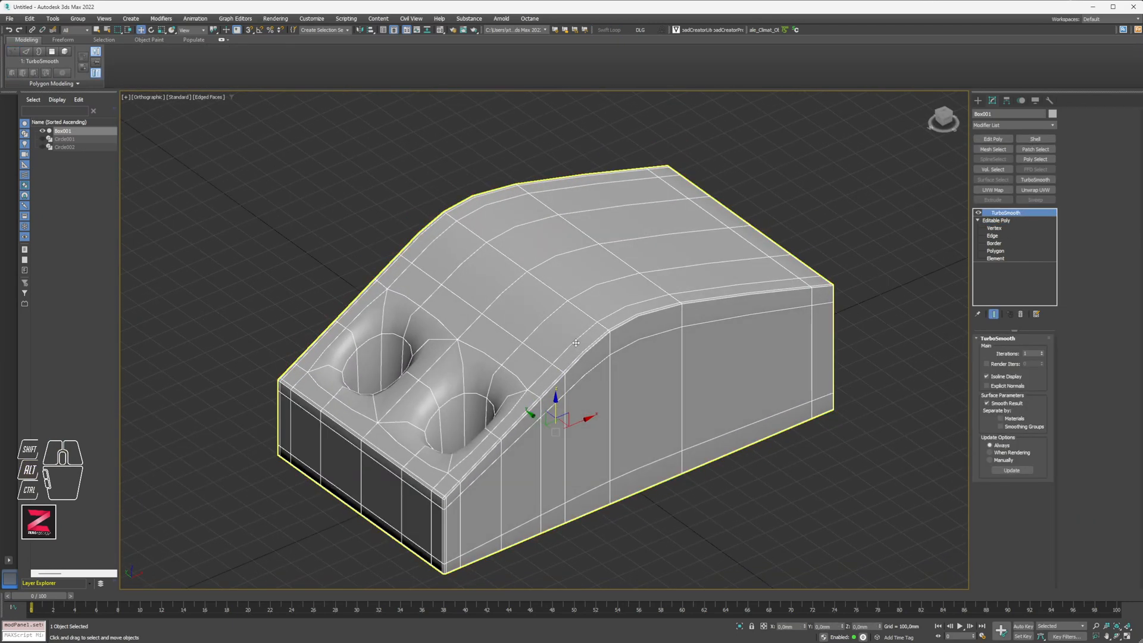
key(F3)
key(F3)
key(F4)
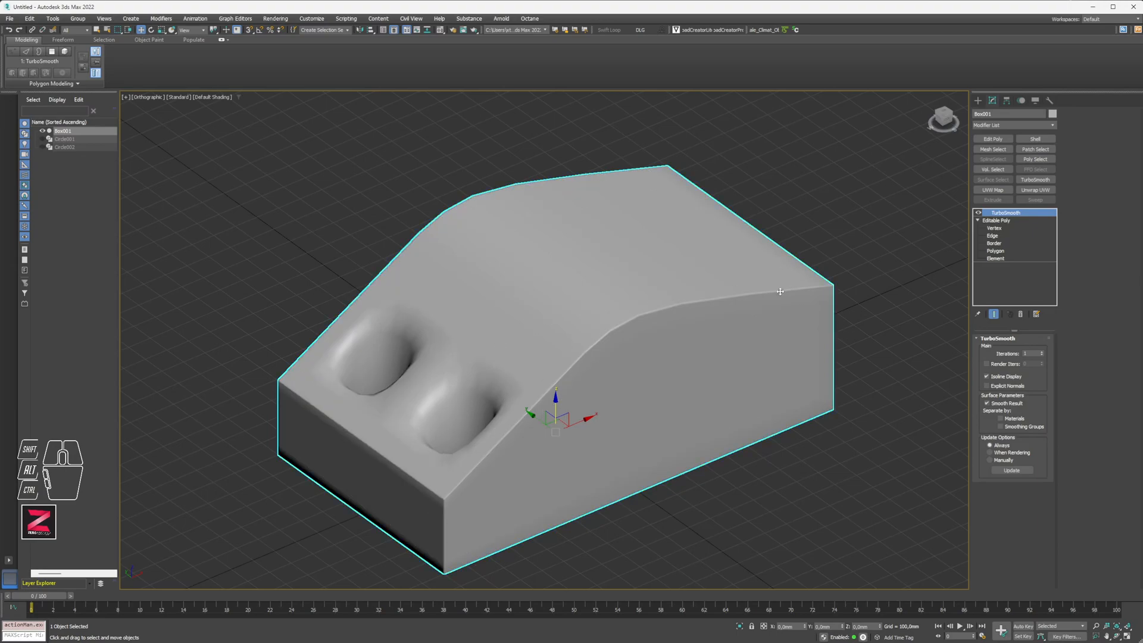
alt+middle_drag(649, 270, 506, 306)
scroll(345, 393, up, 6)
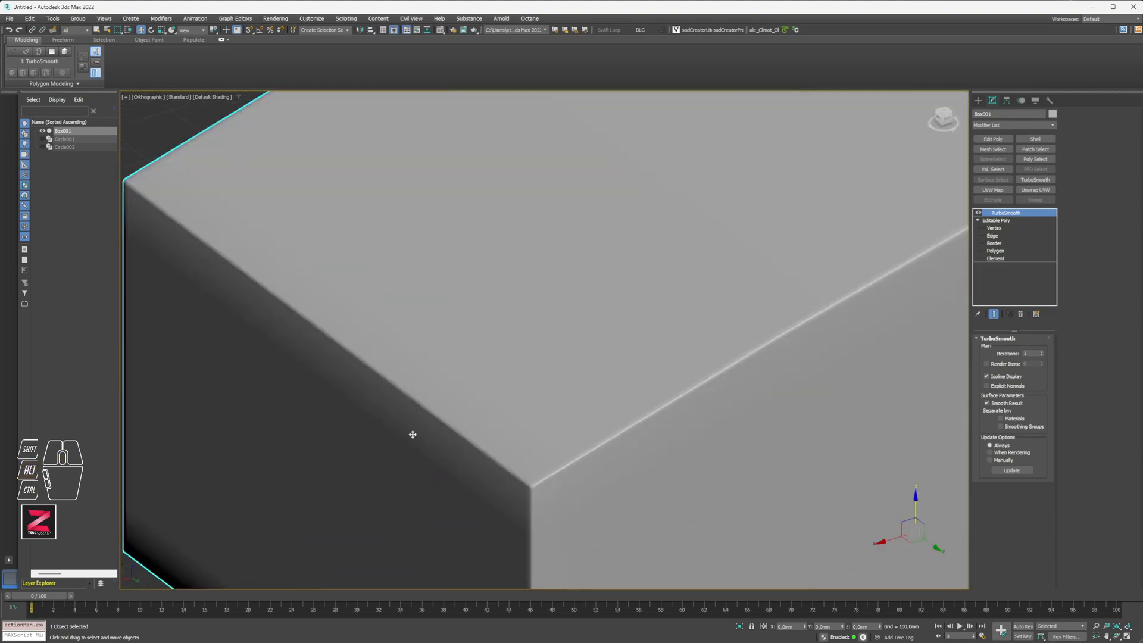
middle_drag(438, 485, 518, 301)
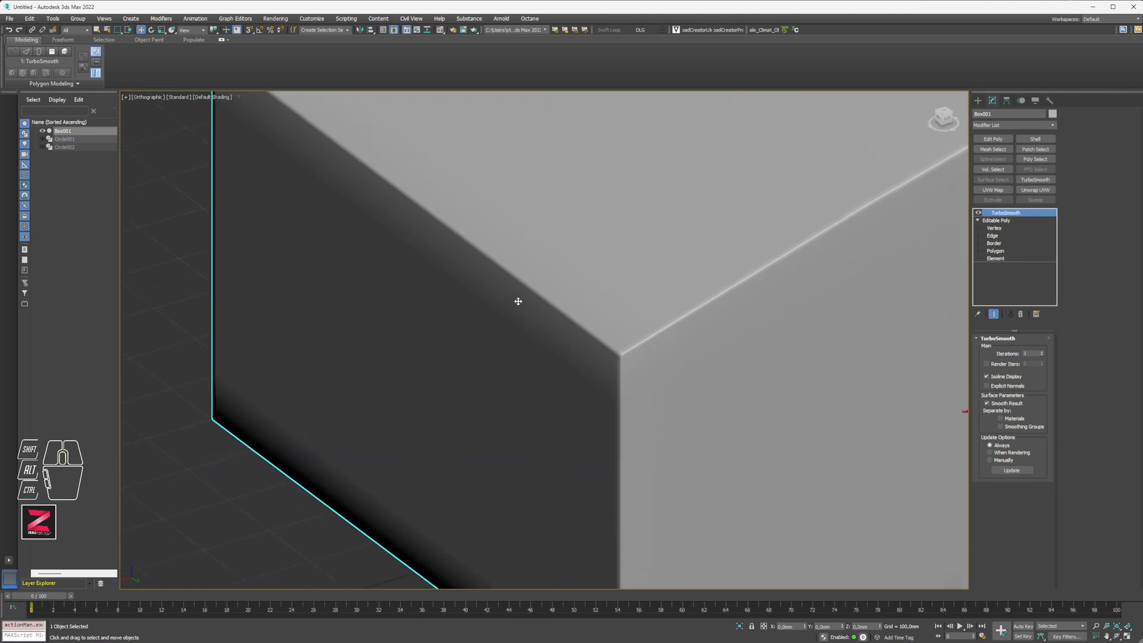
- Show the Editable Poly's edged faces and check the narrow faces around the rear vertical corner by selecting single polygons
click(992, 229)
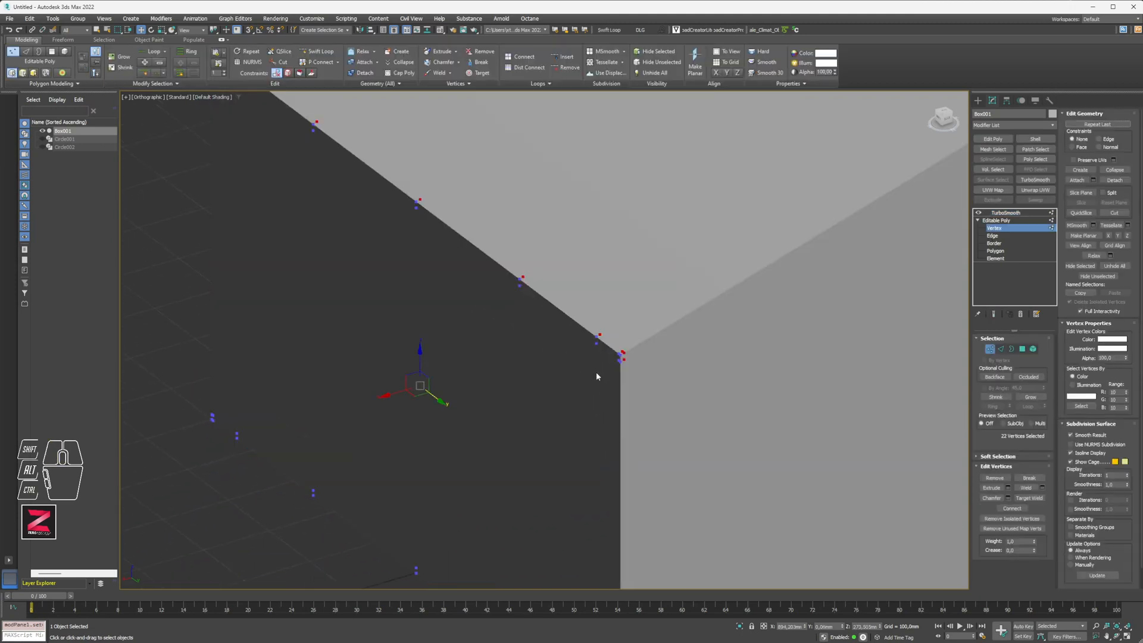
key(F4)
middle_drag(610, 387, 571, 183)
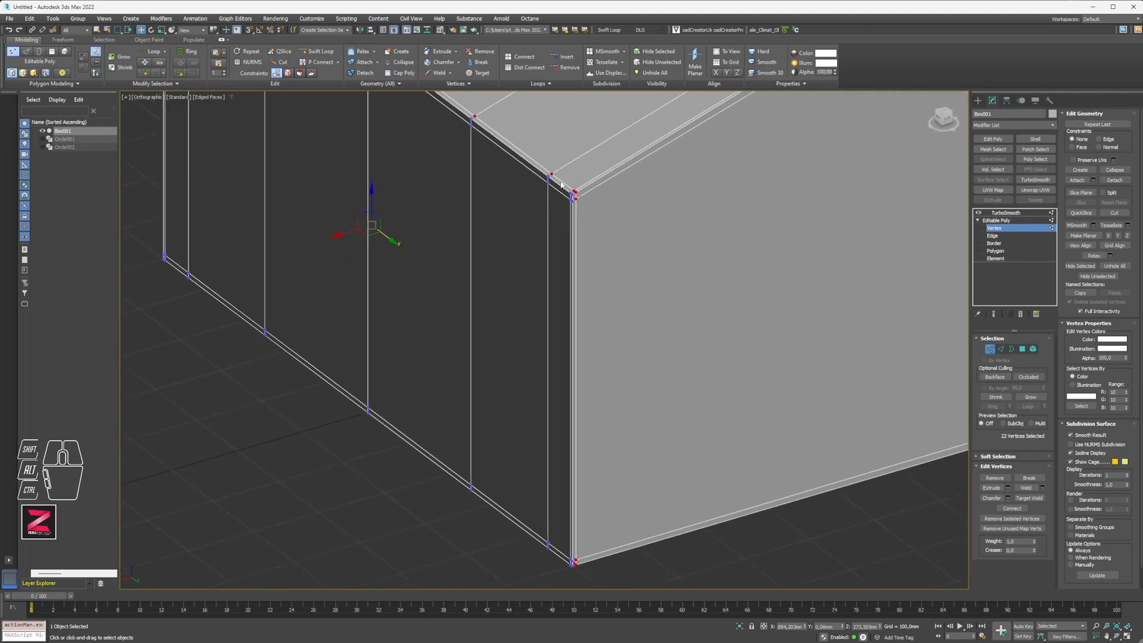
scroll(563, 187, up, 3)
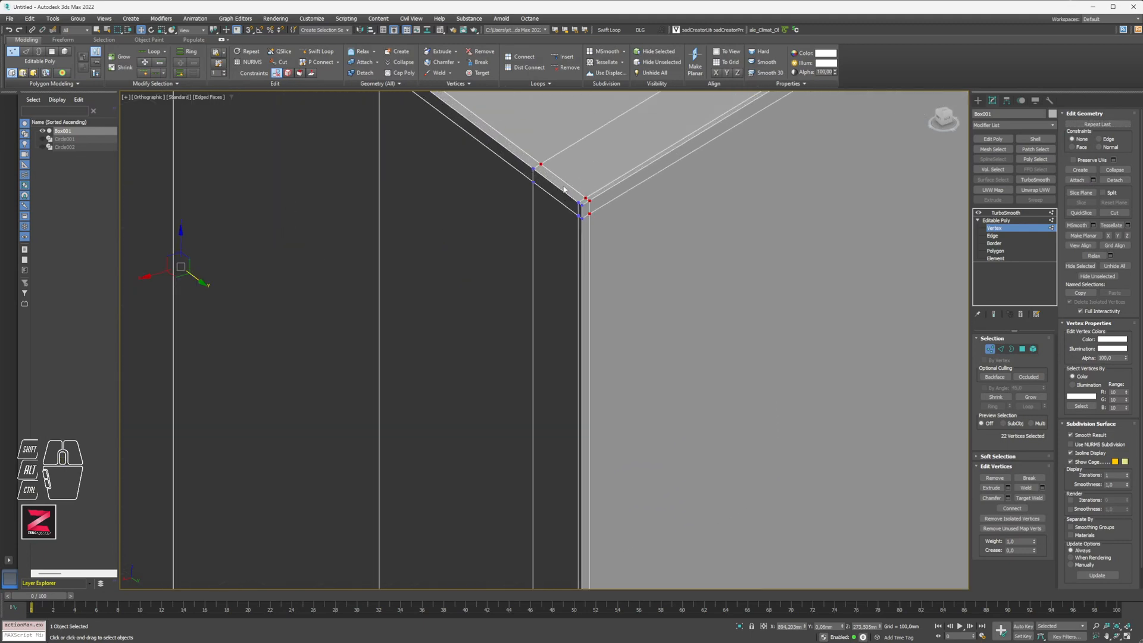
key(3)
key(4)
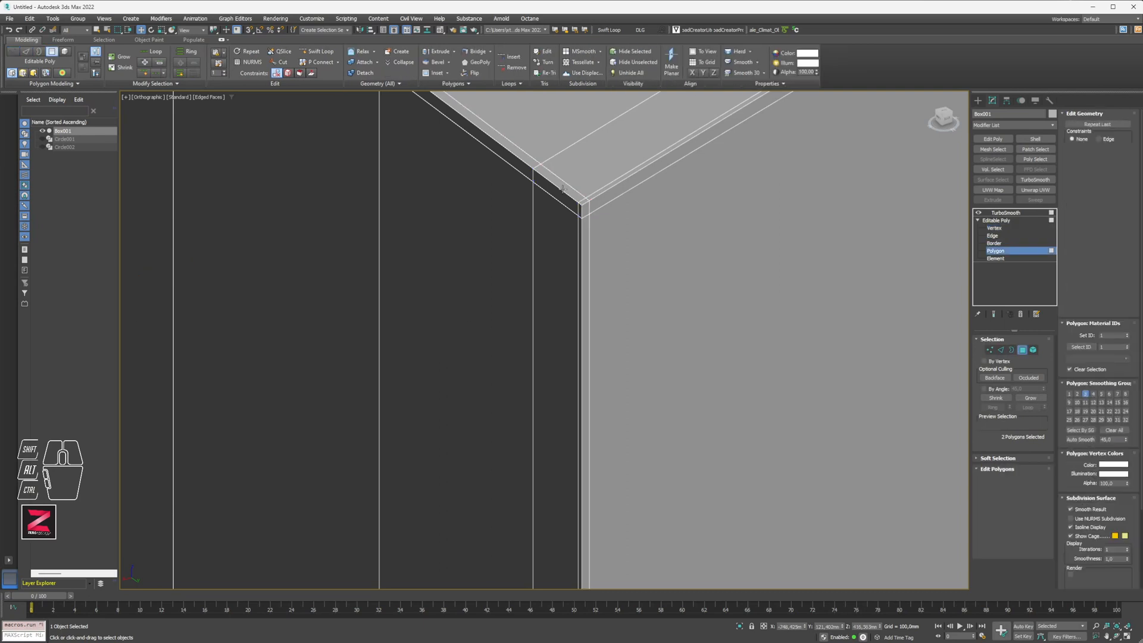
click(561, 189)
click(561, 197)
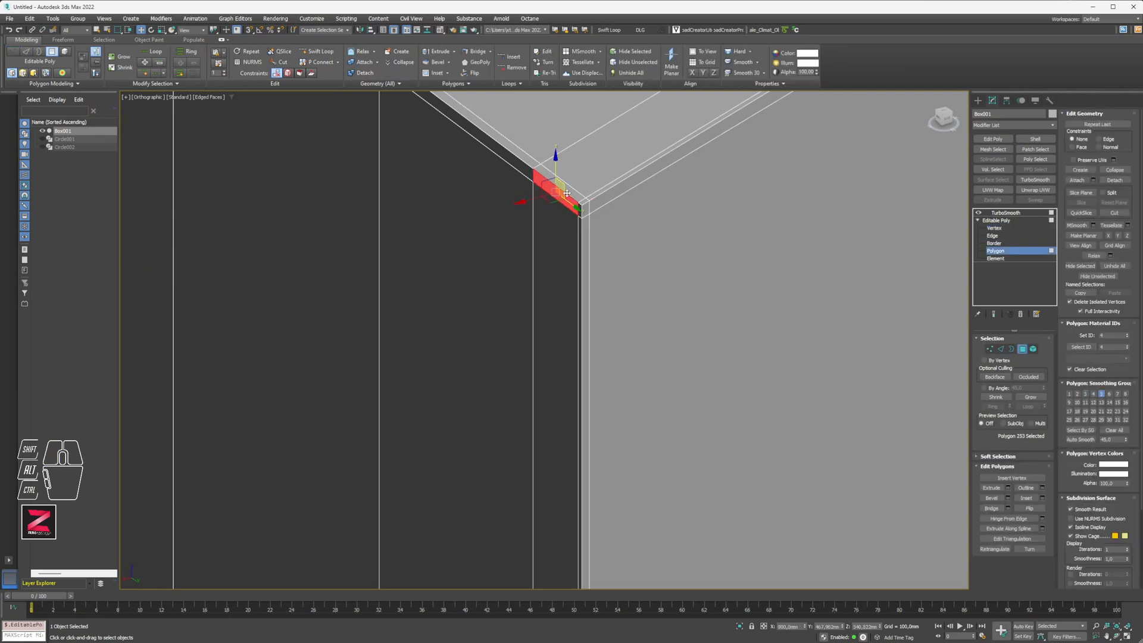
click(572, 192)
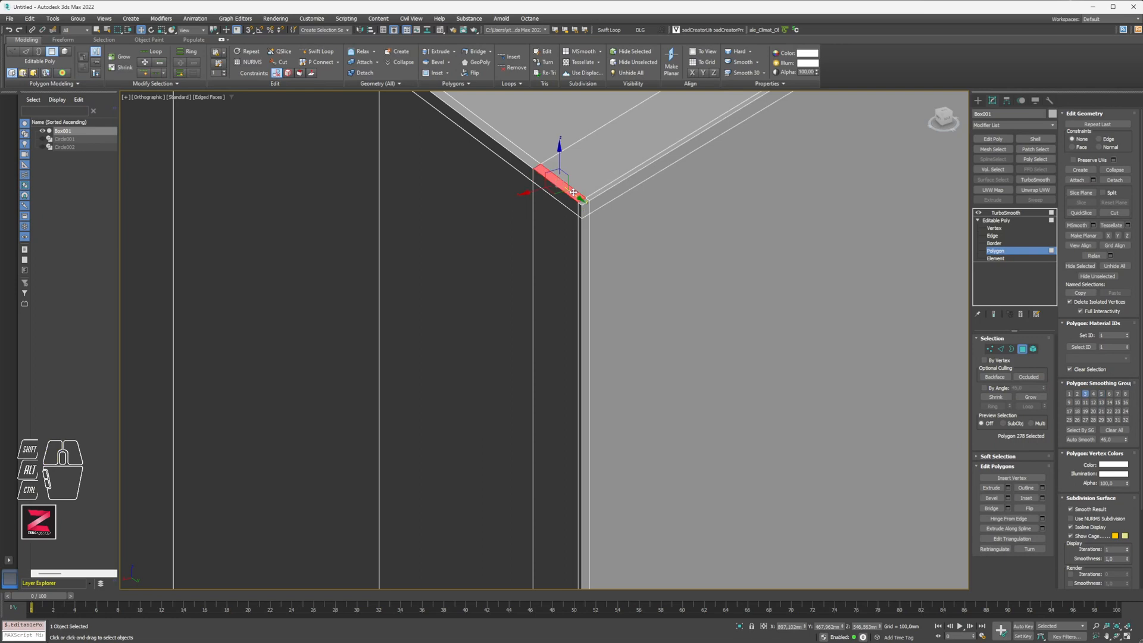
middle_drag(547, 325, 471, 131)
click(491, 307)
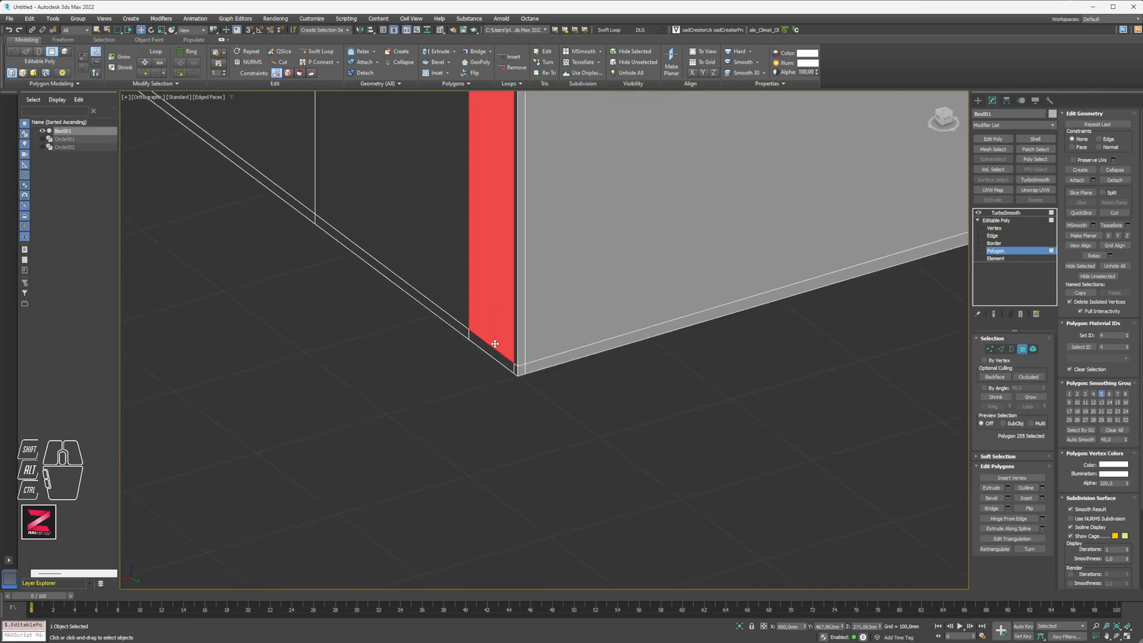
middle_drag(508, 216, 513, 388)
middle_drag(500, 266, 501, 413)
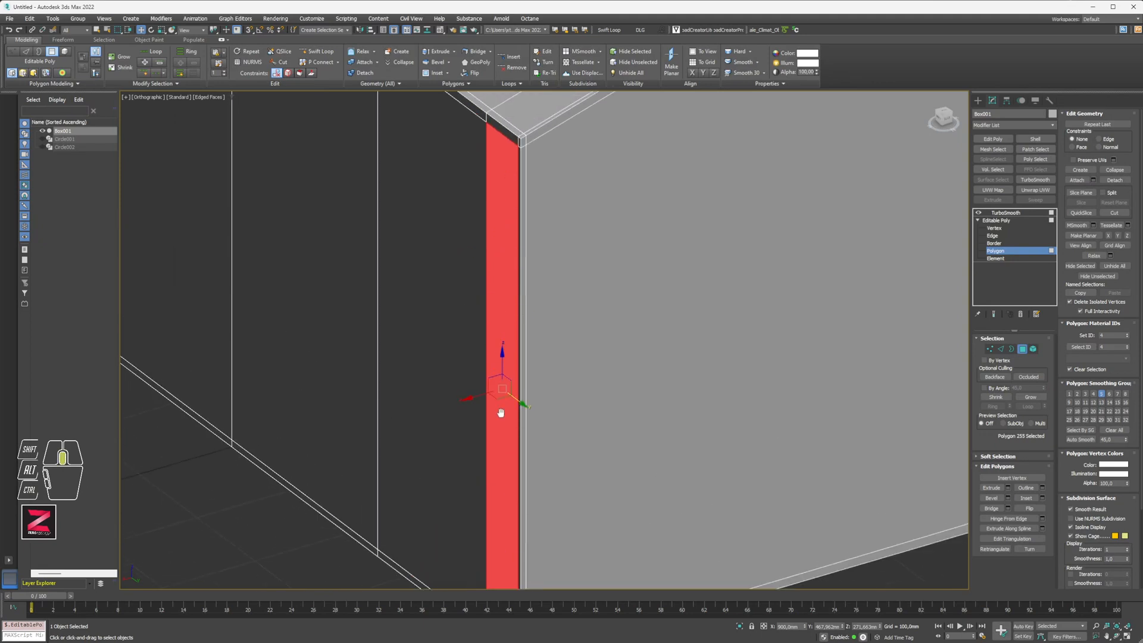
scroll(517, 363, down, 2)
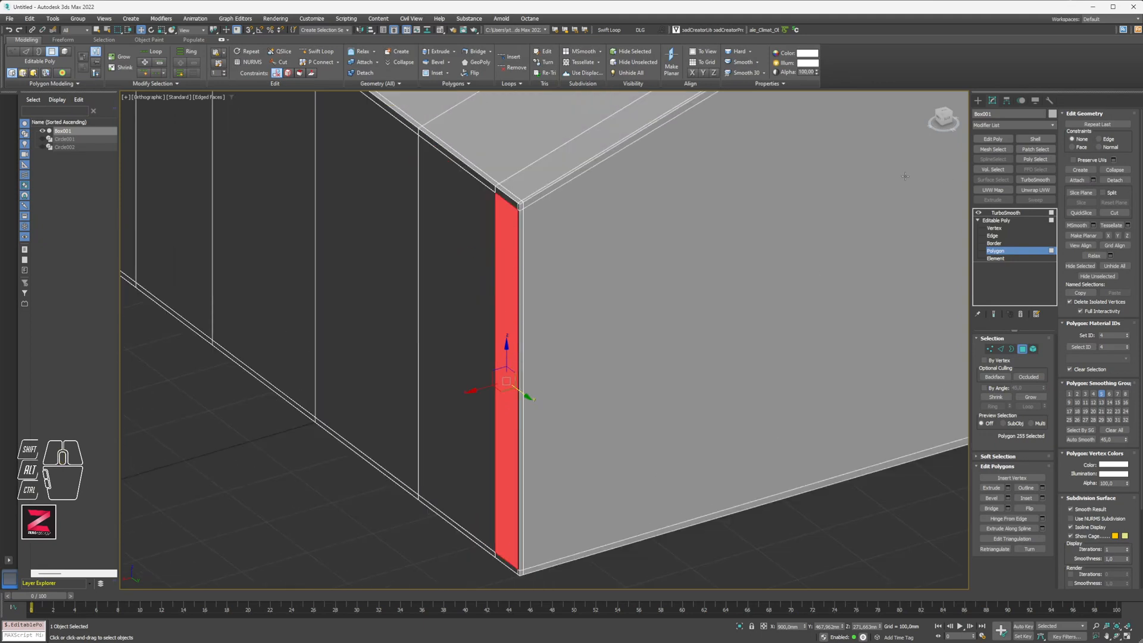
- Add horizontal Swift Loop edges around the block at about mid-height and close to its upper and lower edges
click(316, 52)
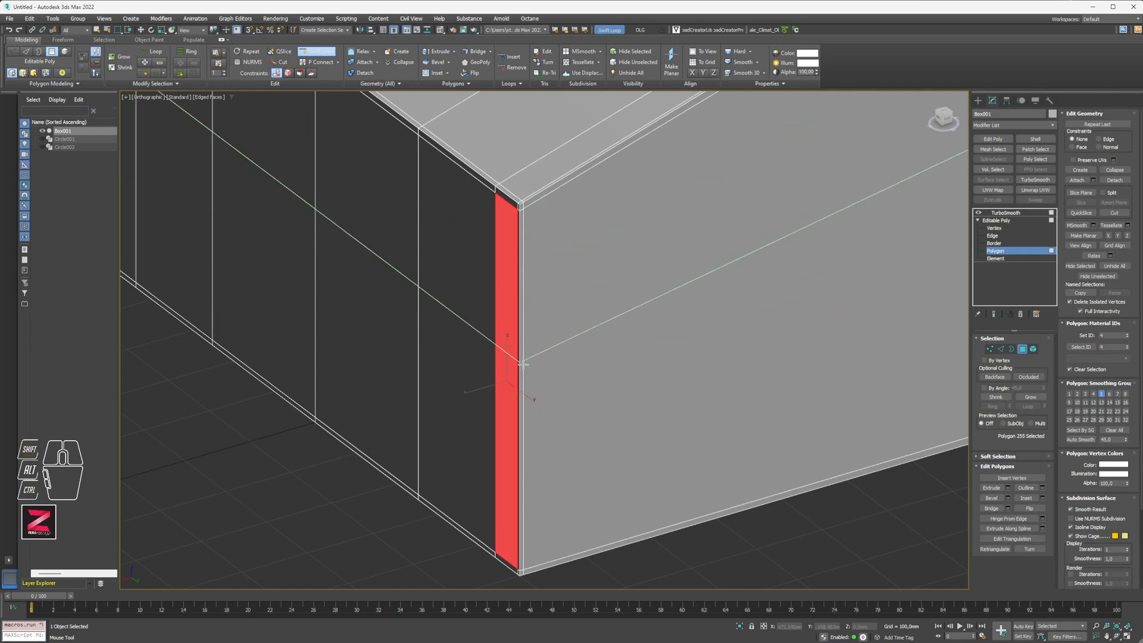
click(521, 390)
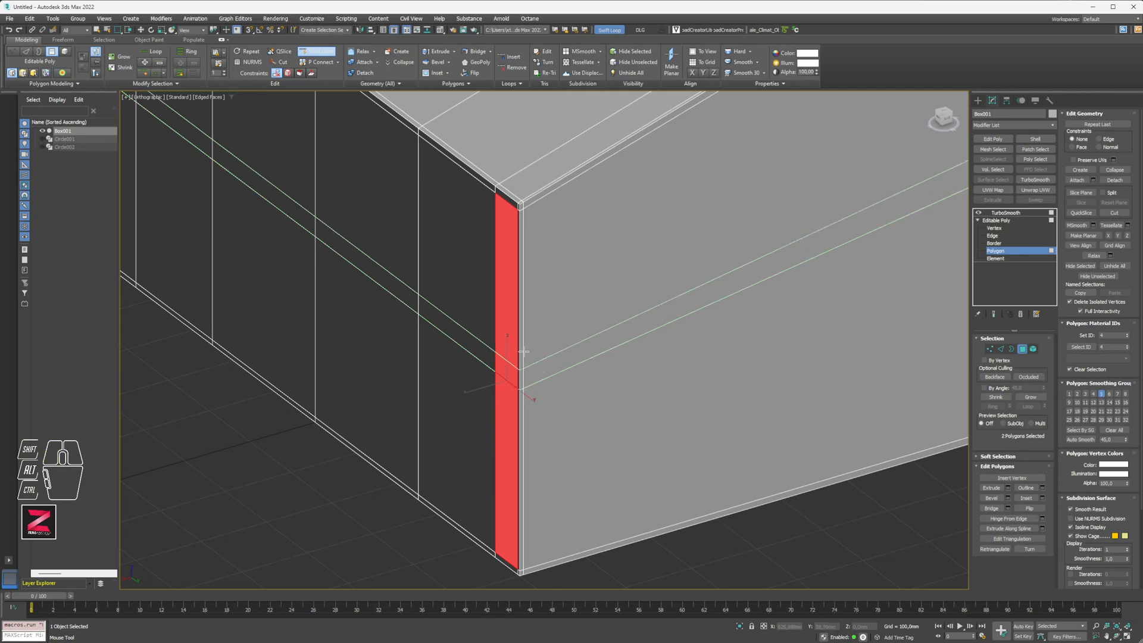
click(524, 218)
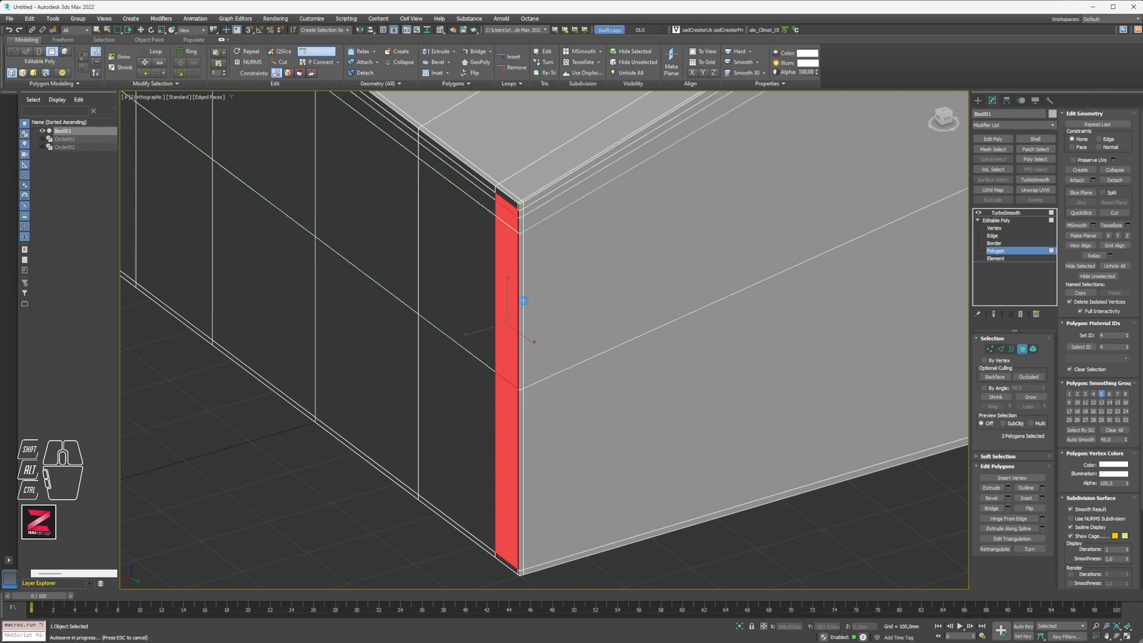
click(519, 562)
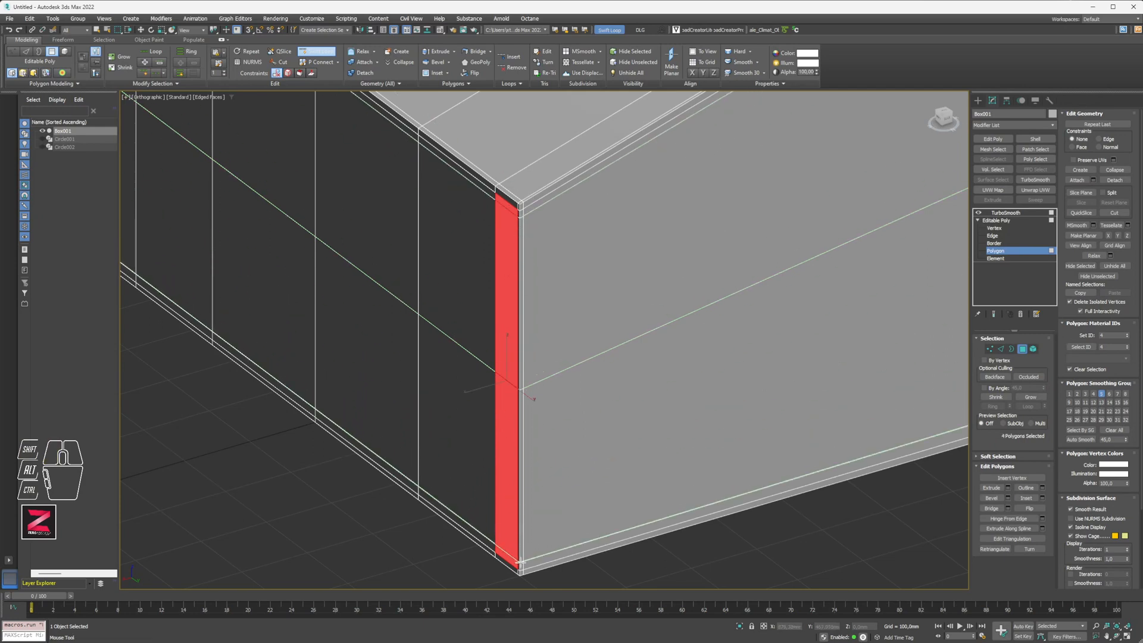
- Add Swift Loop support edges on the rear face beside both vertical corner edges
scroll(514, 226, up, 4)
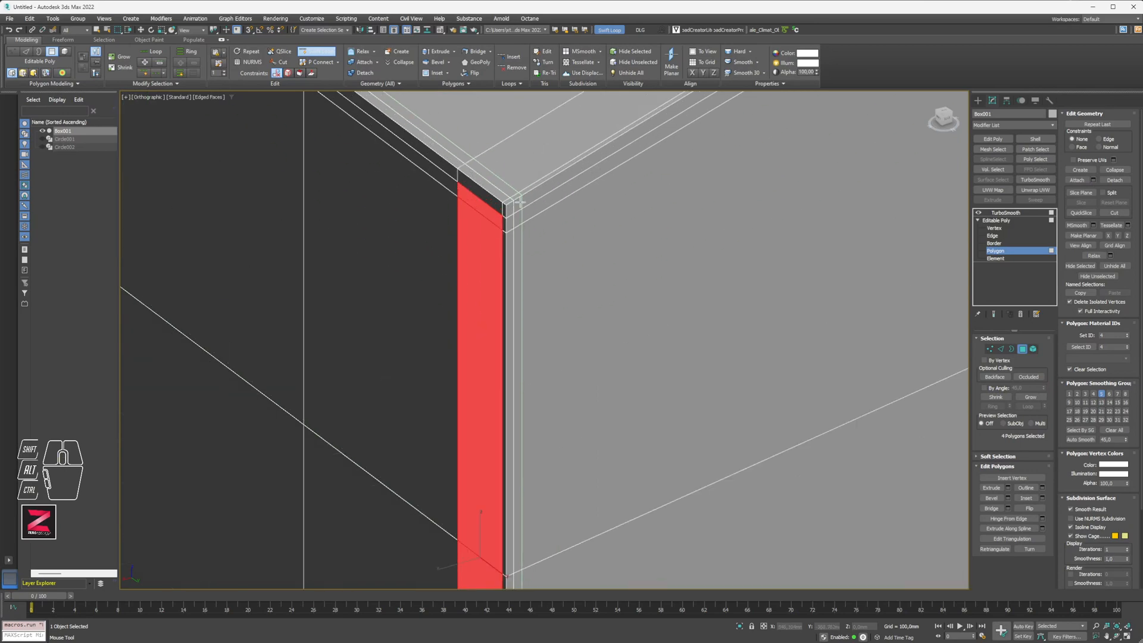
click(499, 195)
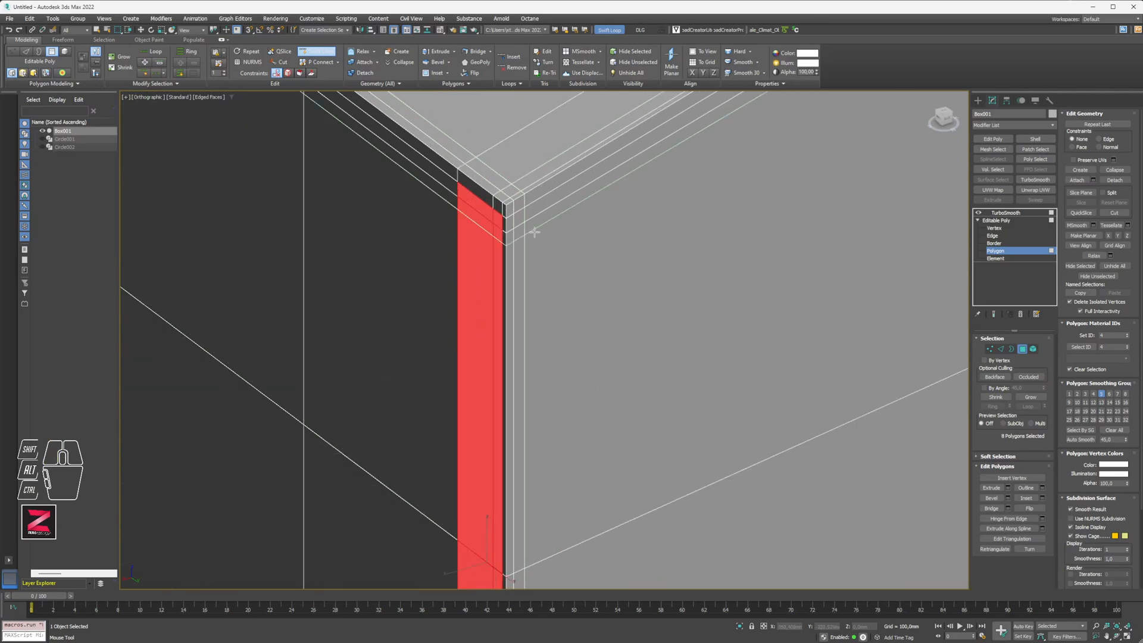
scroll(531, 231, down, 4)
alt+middle_drag(442, 232, 551, 243)
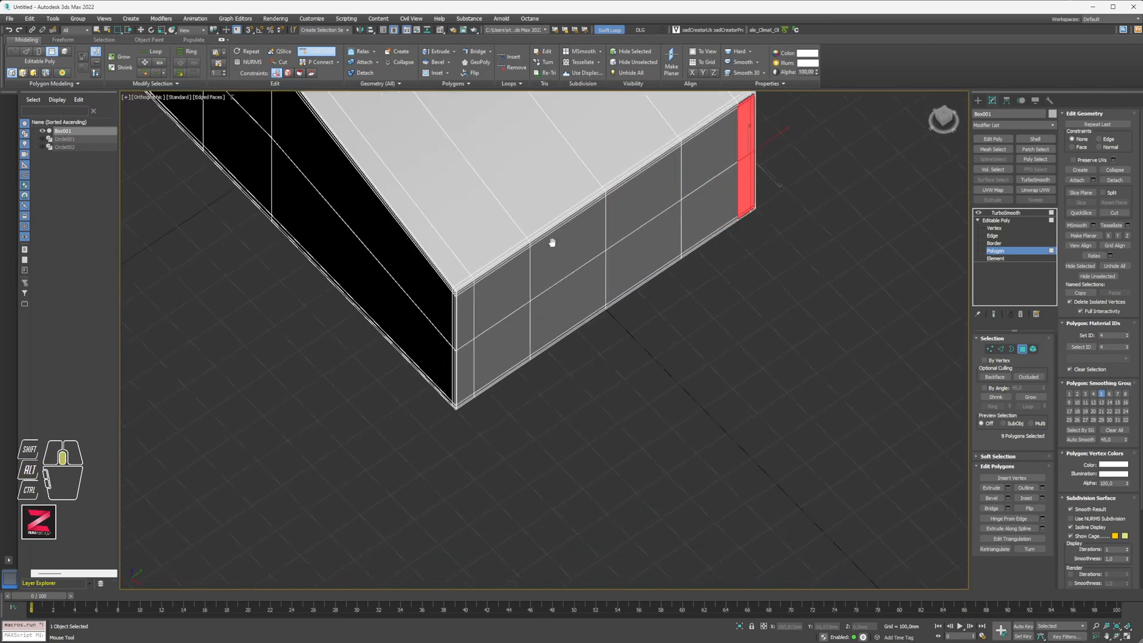
scroll(467, 286, up, 5)
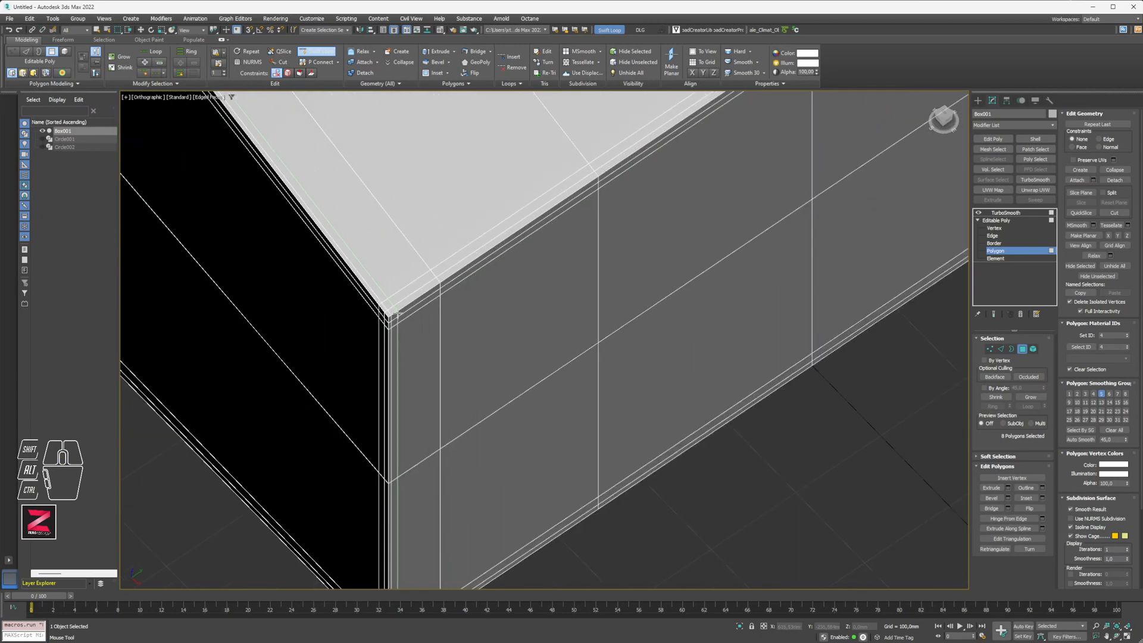
scroll(397, 313, up, 4)
click(394, 311)
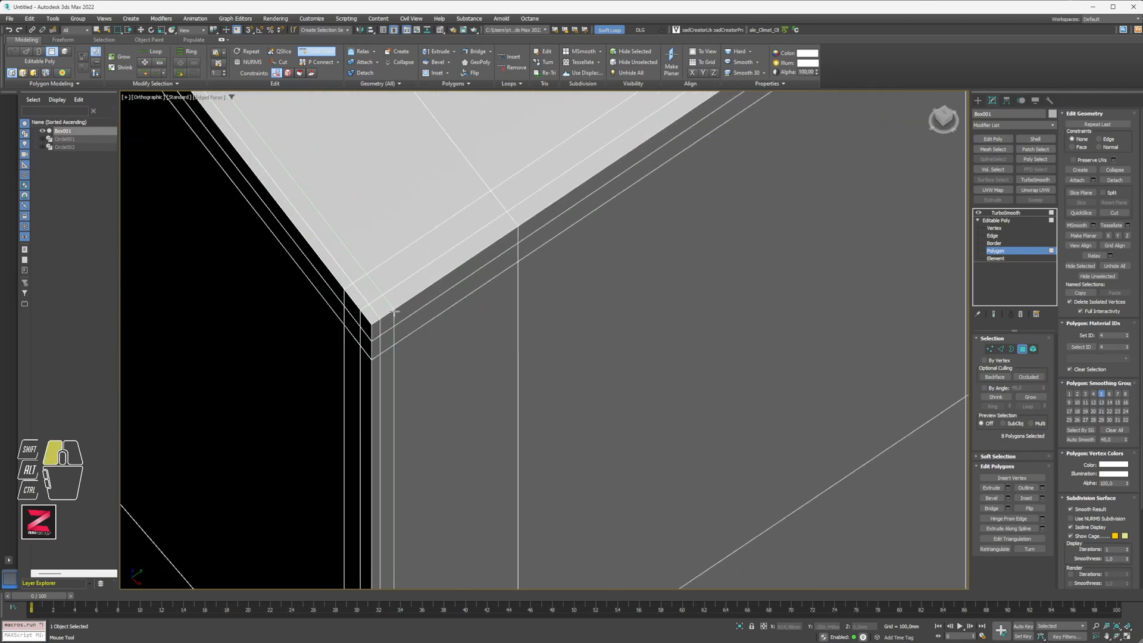
middle_drag(424, 364, 586, 206)
scroll(607, 250, down, 3)
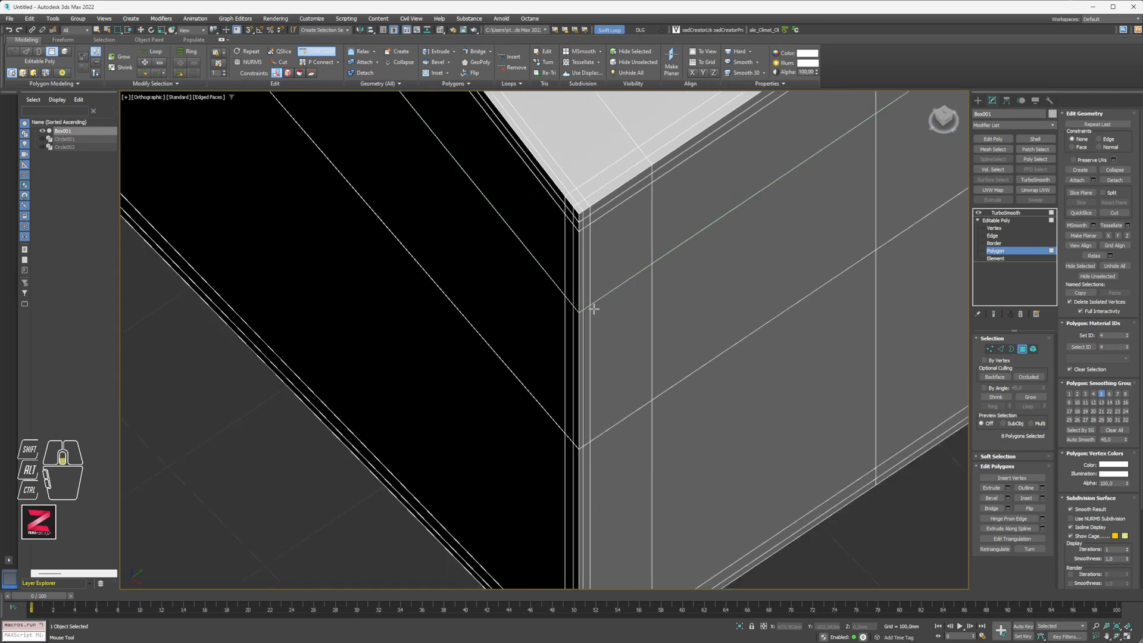
- Examine the support loops along the block's edges and around its upper and lower corners, including the underside
middle_drag(594, 308, 539, 321)
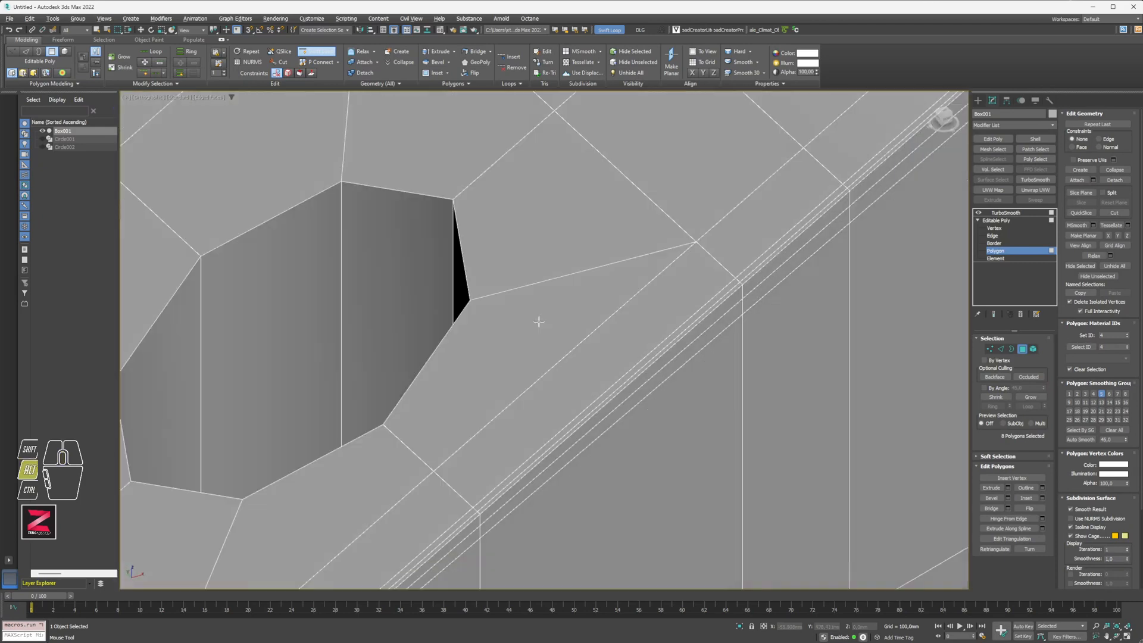
middle_drag(525, 371, 751, 102)
middle_drag(524, 384, 699, 151)
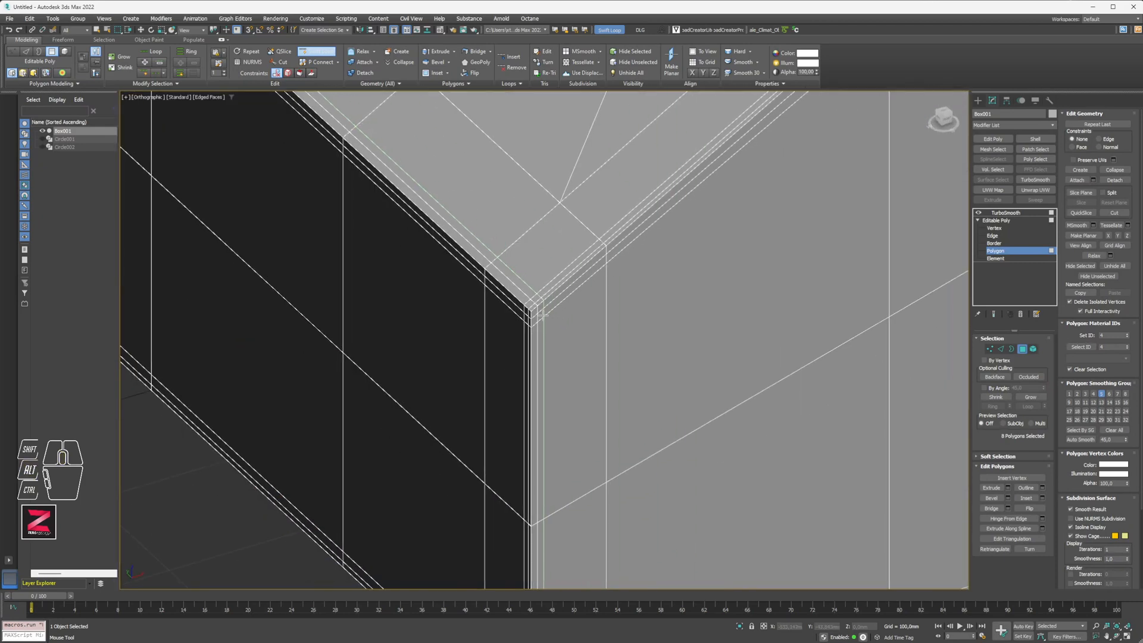
scroll(543, 311, down, 3)
middle_drag(562, 395, 556, 361)
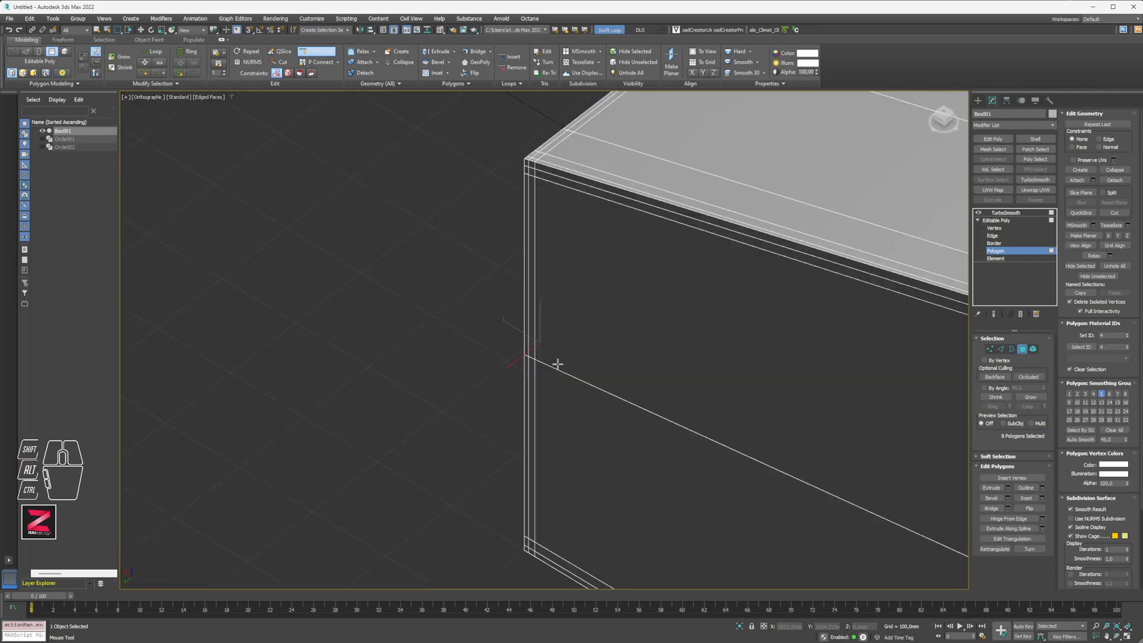
middle_drag(638, 280, 167, 237)
middle_drag(914, 498, 588, 304)
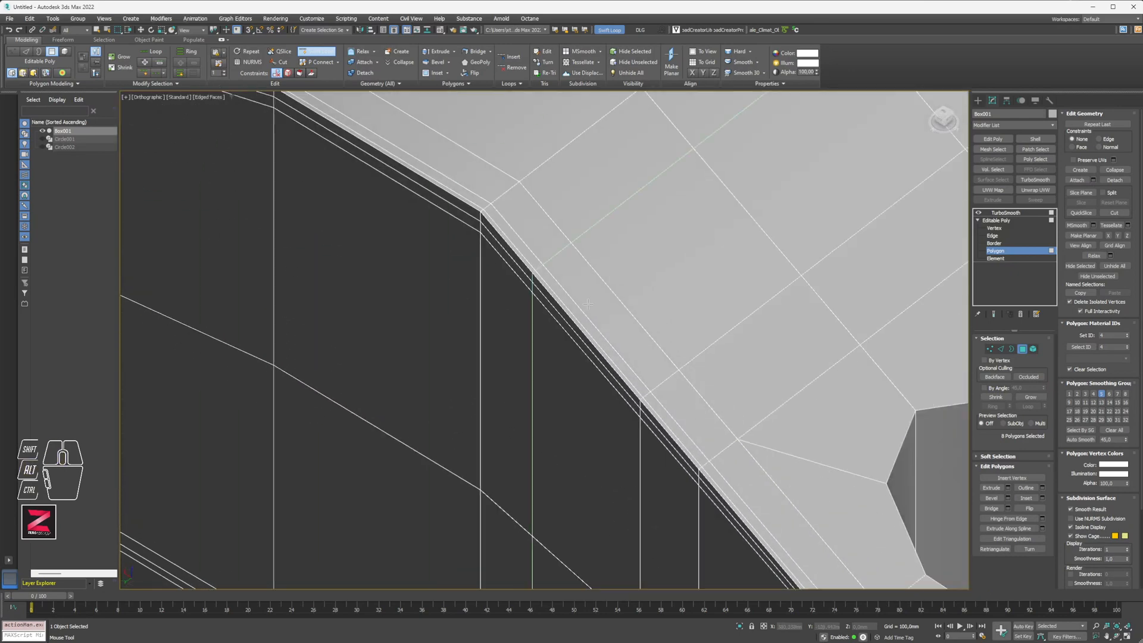
middle_drag(744, 465, 464, 185)
scroll(464, 182, down, 4)
scroll(617, 322, up, 2)
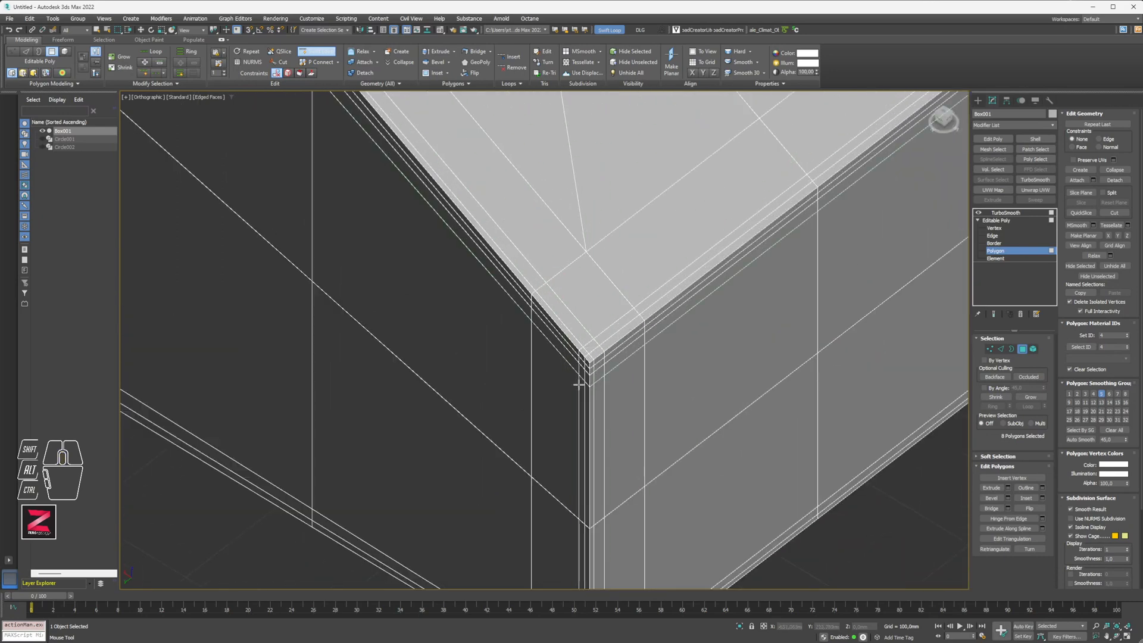
middle_drag(578, 384, 566, 209)
alt+middle_drag(566, 332, 583, 190)
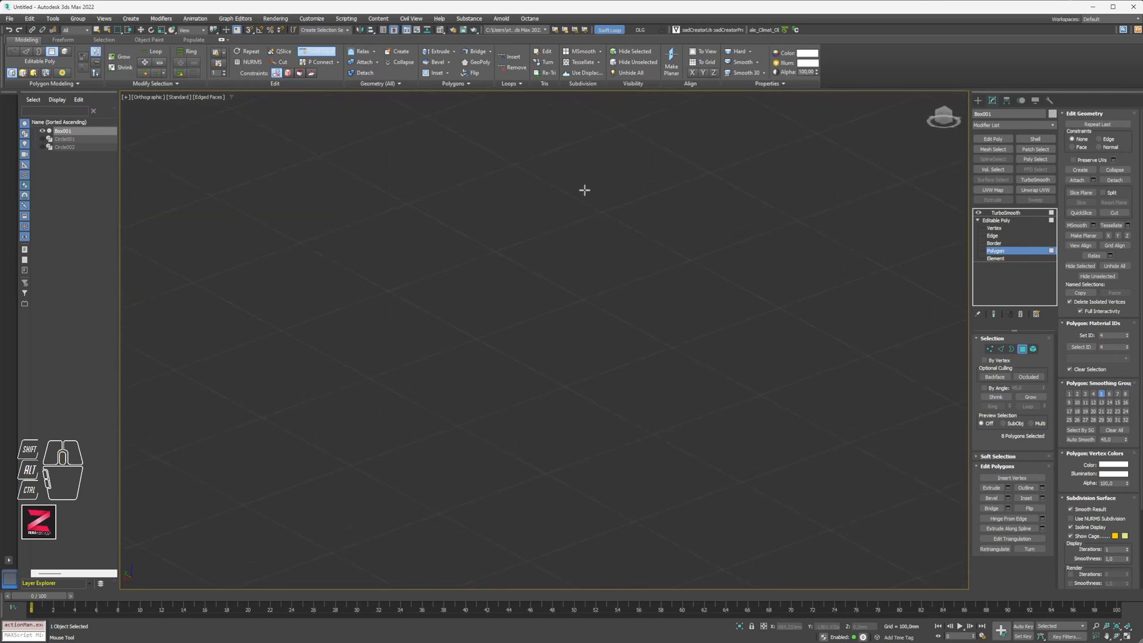
scroll(623, 287, down, 2)
middle_drag(694, 387, 232, 411)
middle_drag(822, 280, 237, 403)
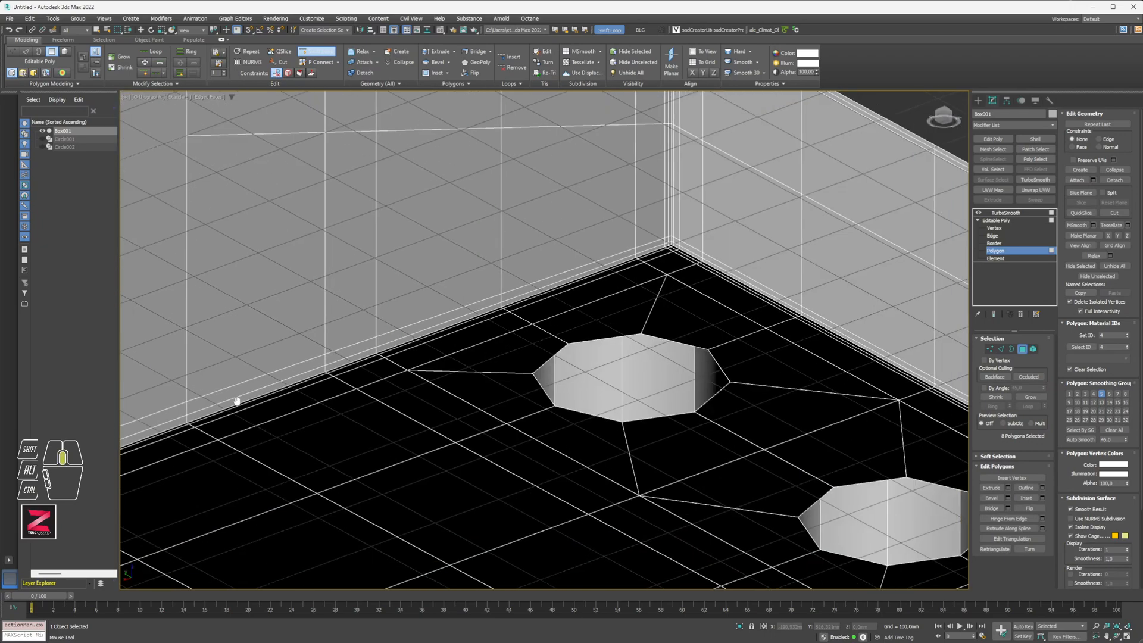
mouse_move(529, 322)
middle_down()
mouse_move(550, 315)
mouse_move(509, 328)
middle_up()
scroll(658, 252, up, 5)
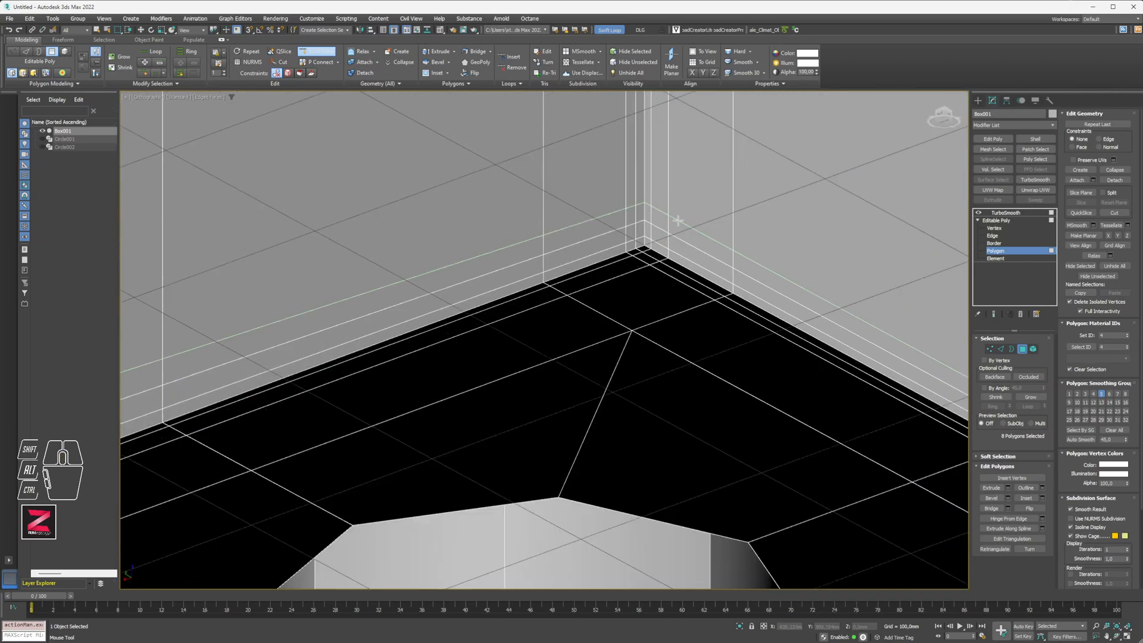
scroll(655, 263, up, 3)
scroll(653, 262, up, 2)
right_click(692, 229)
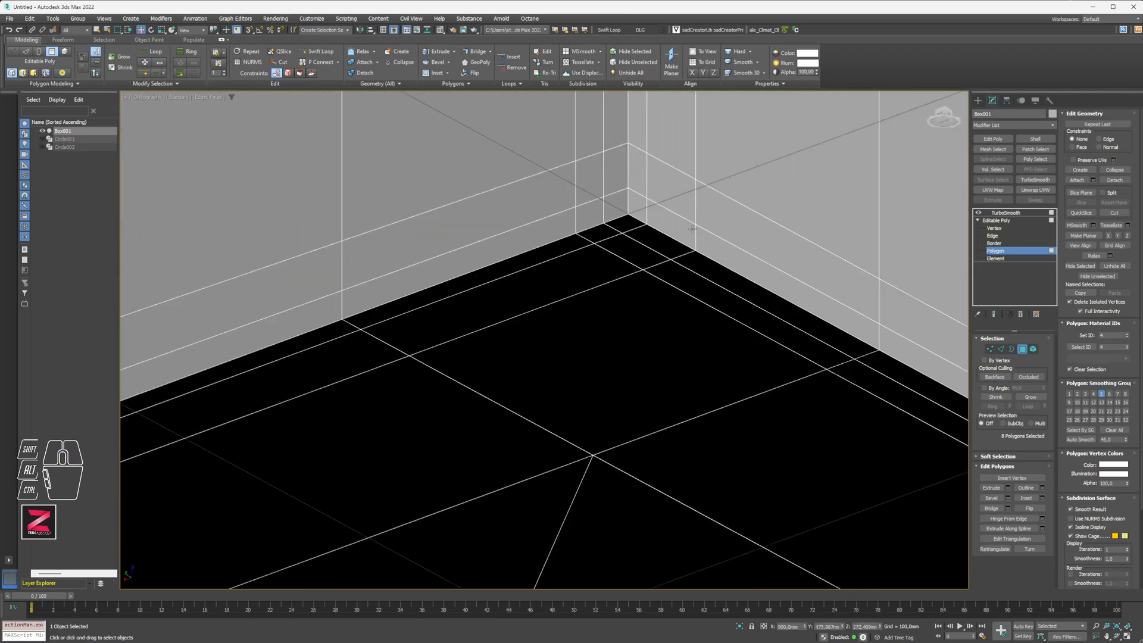
click(695, 219)
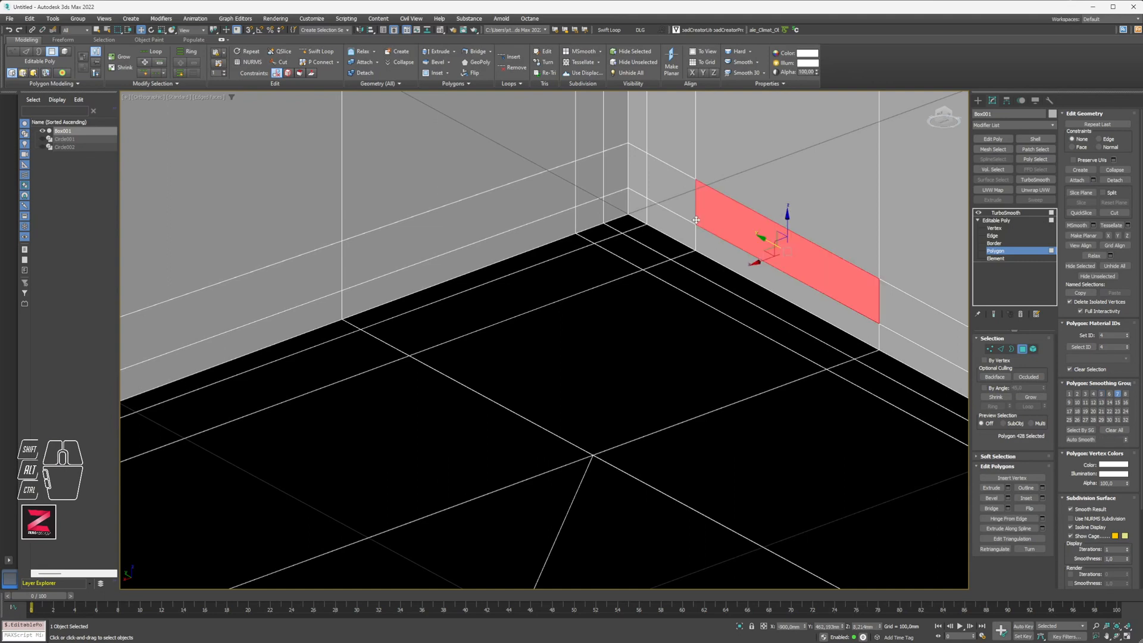
key(ctrl+a)
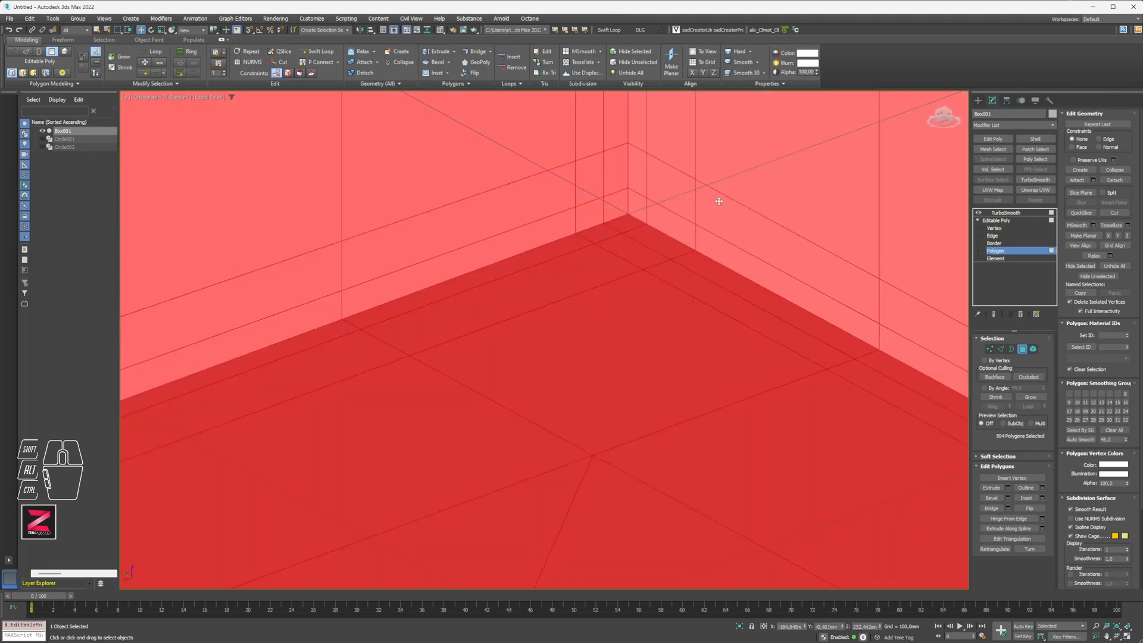
click(994, 228)
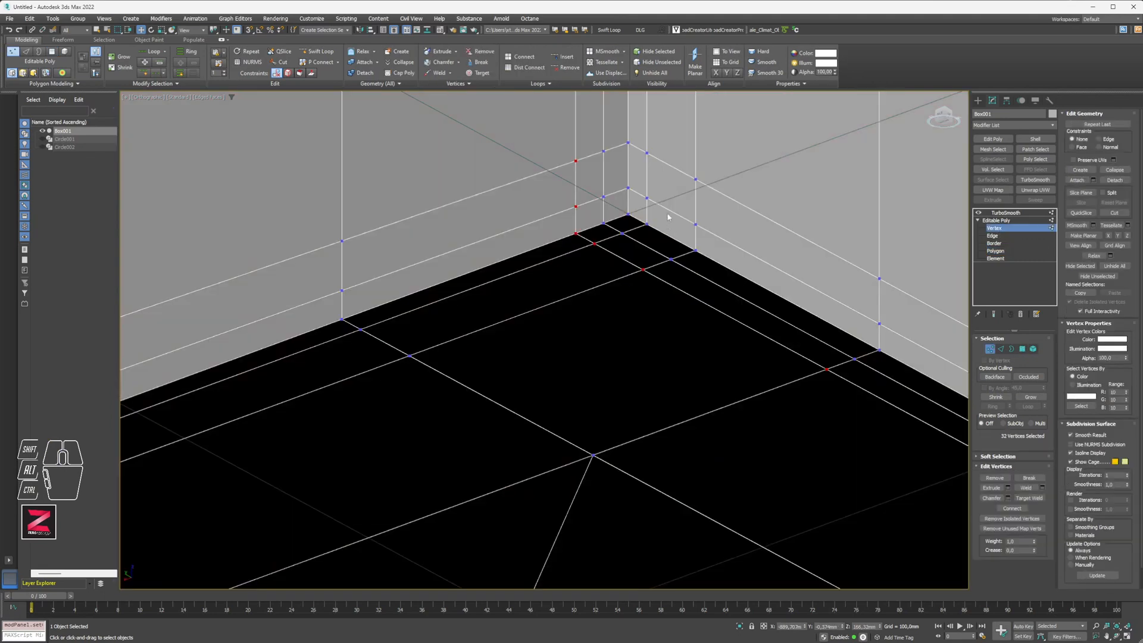
- Add a Swift Loop support edge beside the block's vertical corner edge and check the loops at its upper corner
click(992, 236)
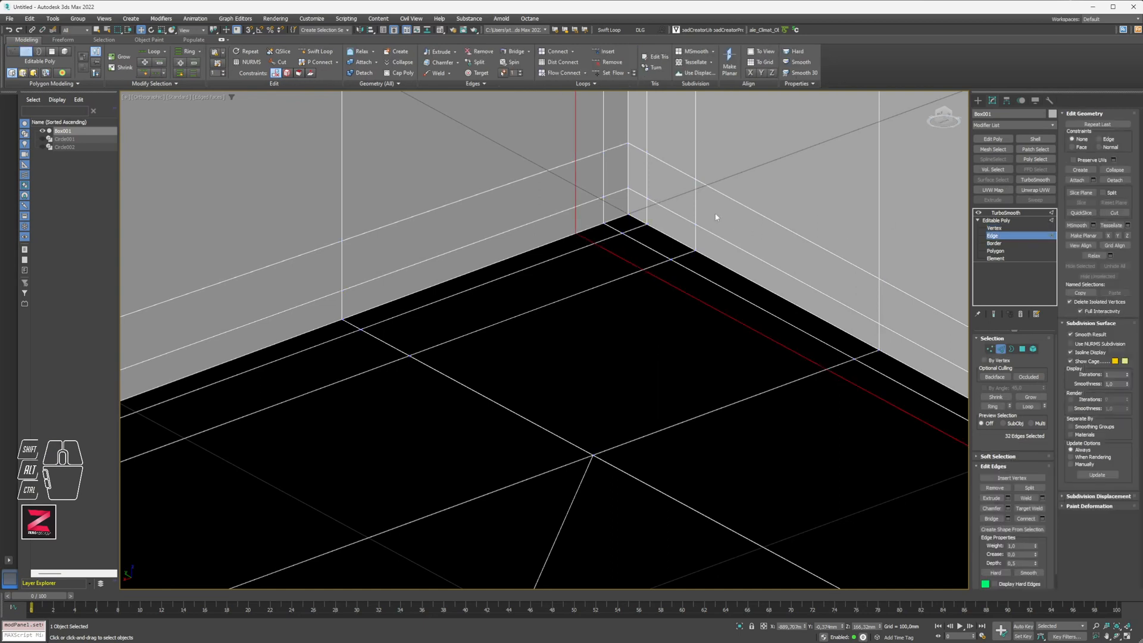
click(695, 206)
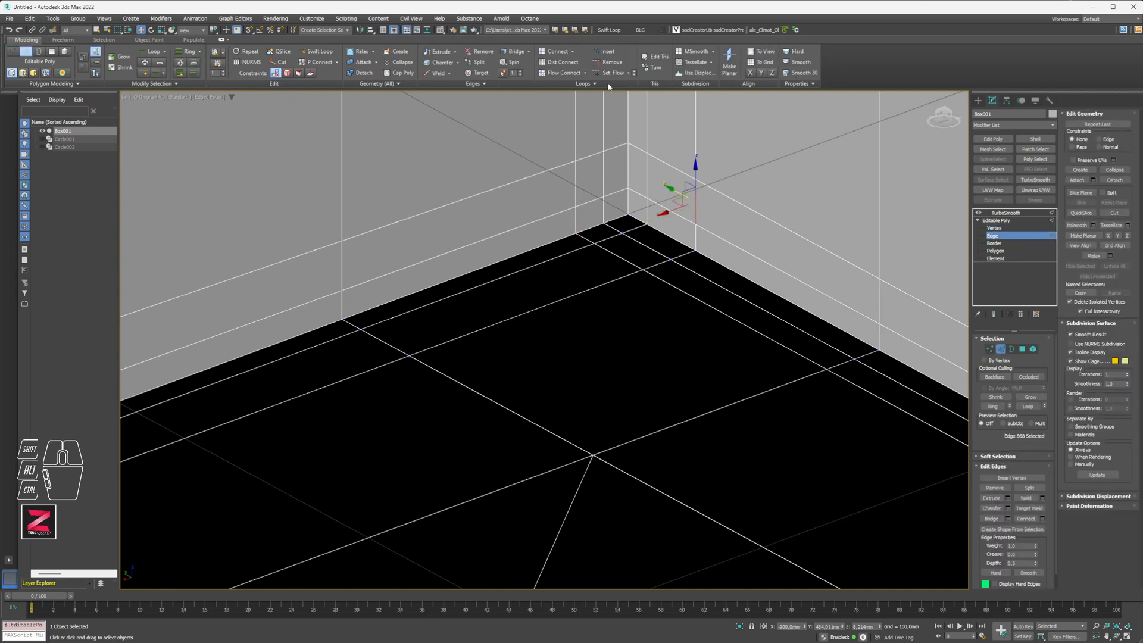
click(315, 51)
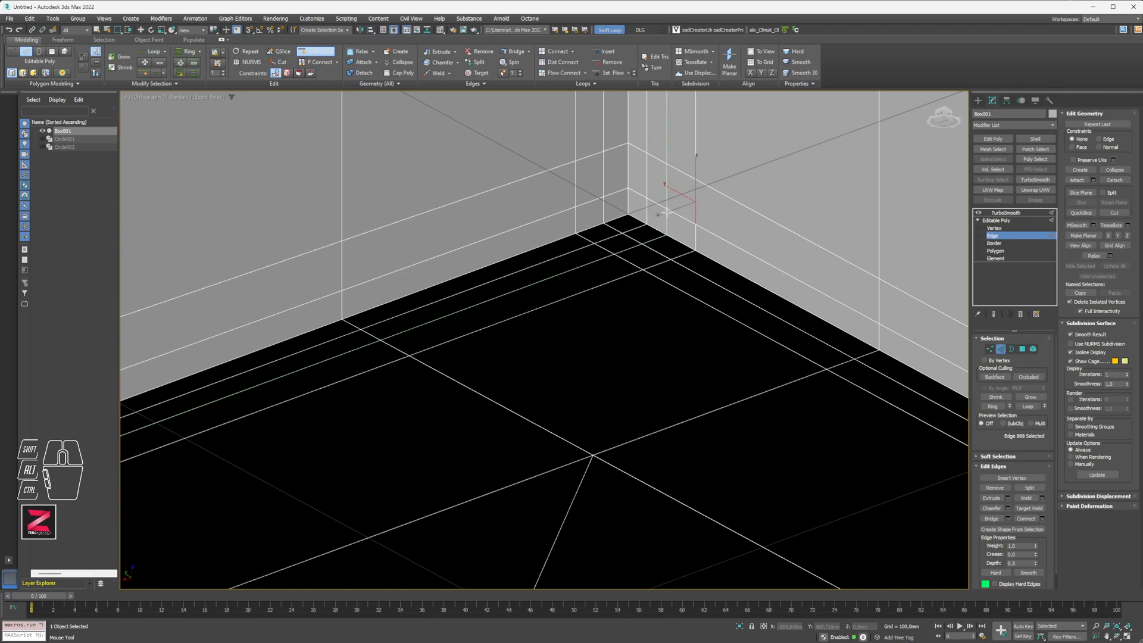
click(657, 235)
alt+middle_drag(658, 235, 709, 332)
mouse_move(567, 403)
middle_down()
mouse_move(606, 345)
mouse_move(563, 390)
middle_up()
scroll(612, 276, up, 4)
scroll(607, 277, up, 1)
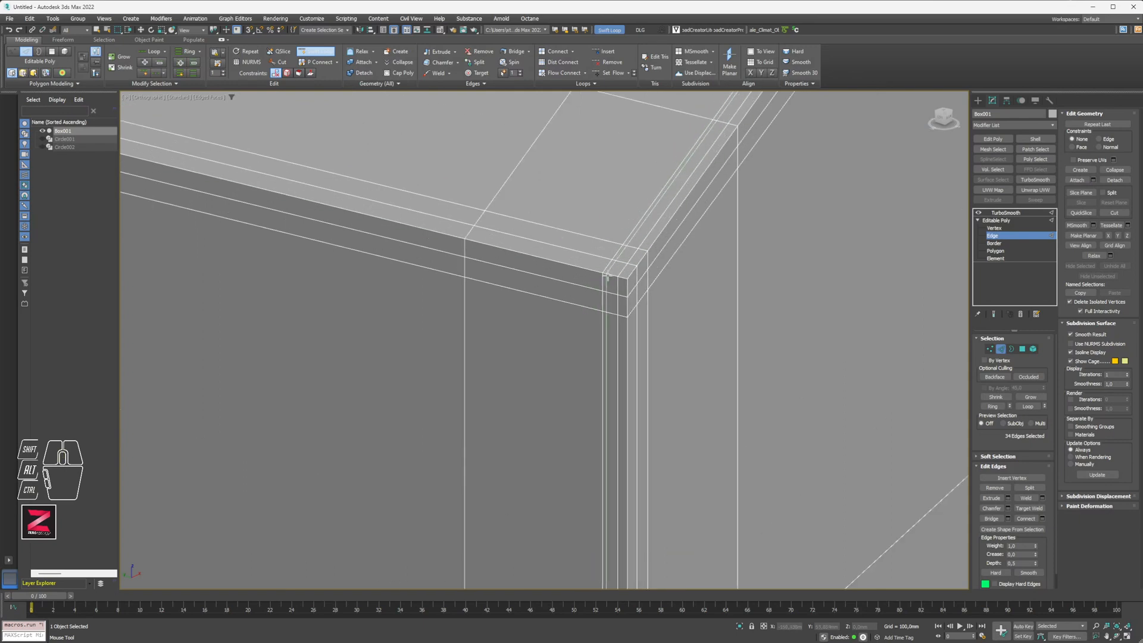
scroll(607, 276, down, 6)
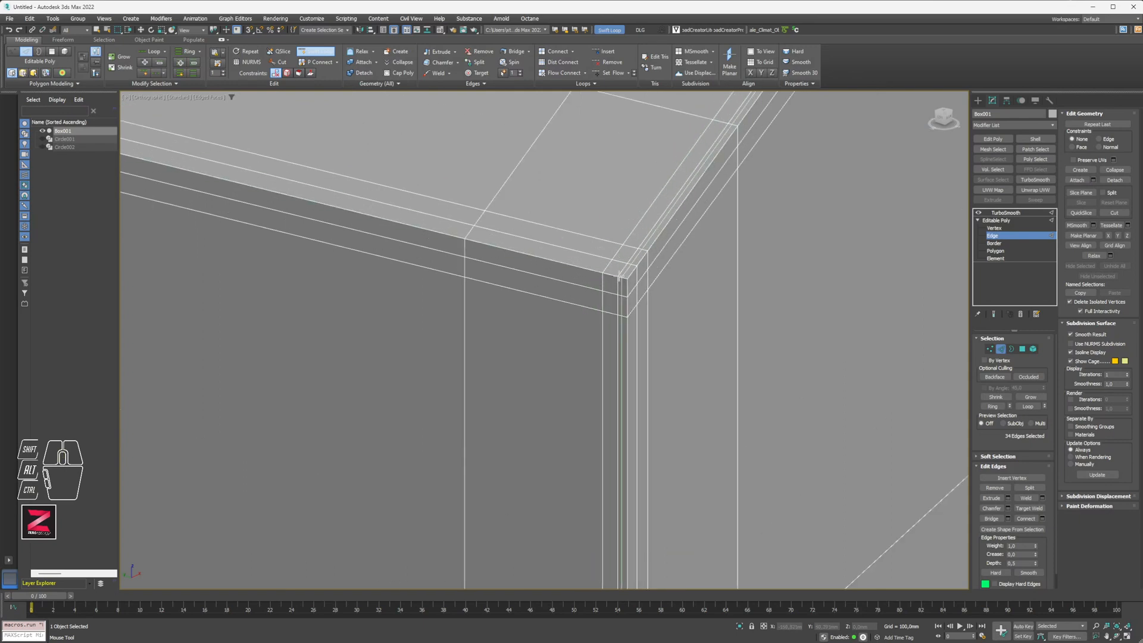
- Show the TurboSmooth result without edged faces and examine the shading along the block's edges and around both holes
click(999, 235)
click(1006, 213)
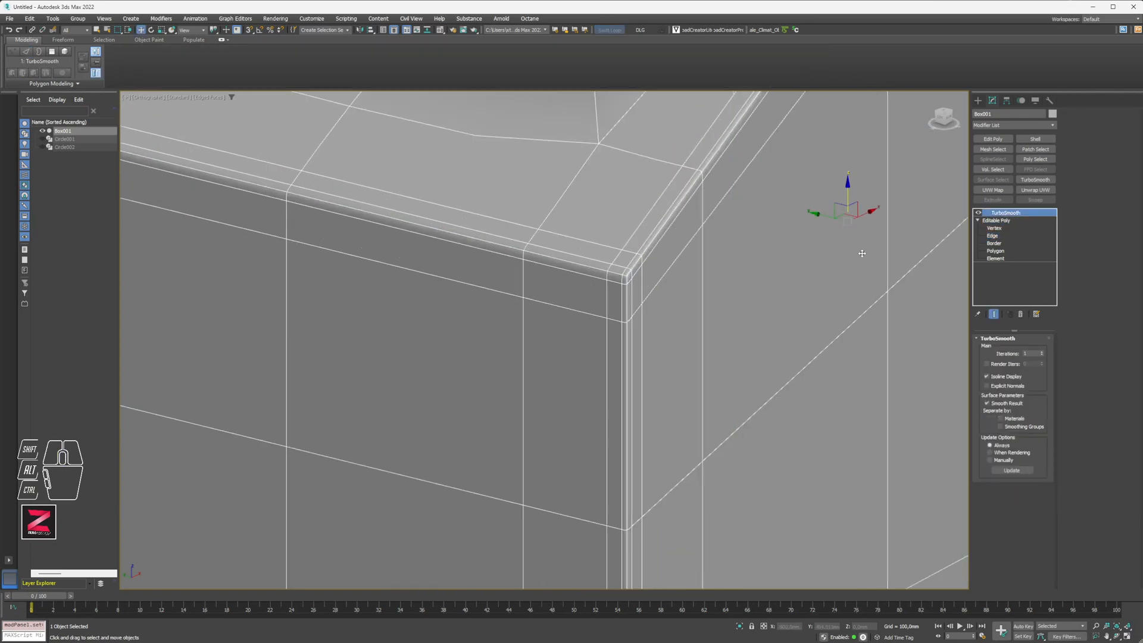
key(F4)
scroll(678, 287, down, 5)
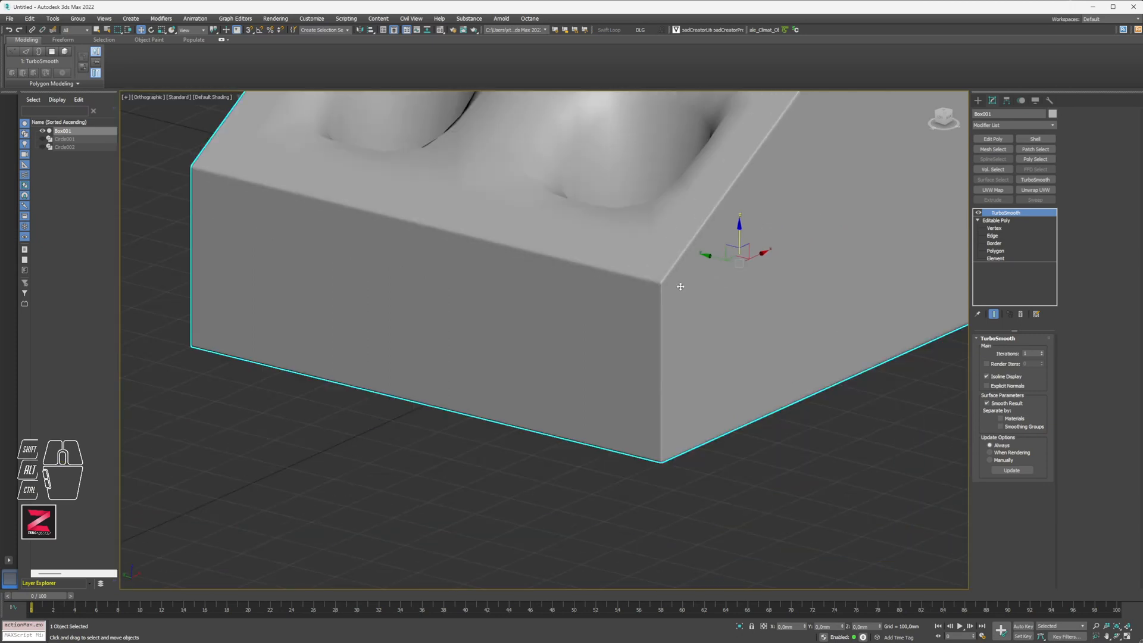
alt+middle_drag(678, 287, 714, 275)
middle_drag(754, 232, 356, 484)
alt+middle_drag(789, 291, 590, 347)
- Return to the Editable Poly's edges with edged faces shown and select the complete upper rim loop of one hole
click(998, 237)
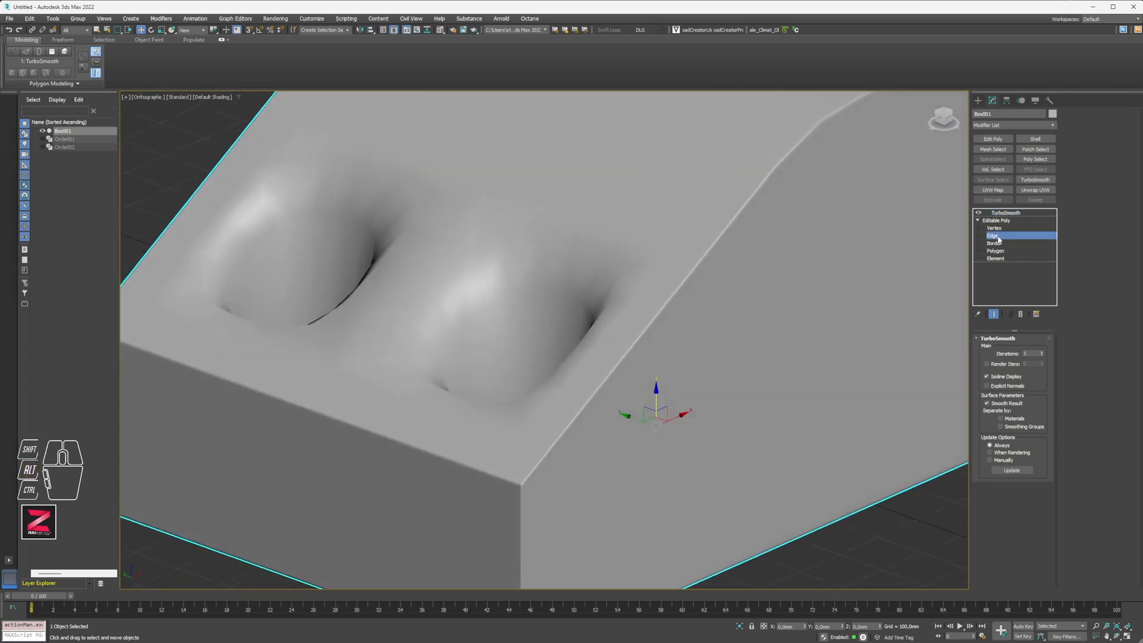
key(F3)
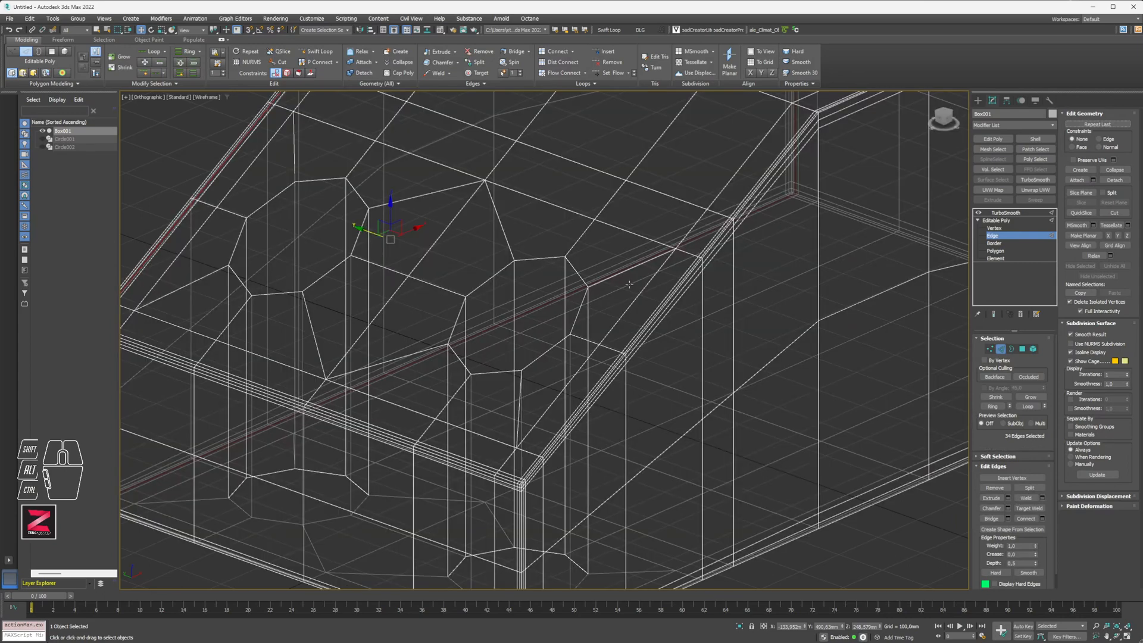
key(F4)
scroll(563, 296, up, 10)
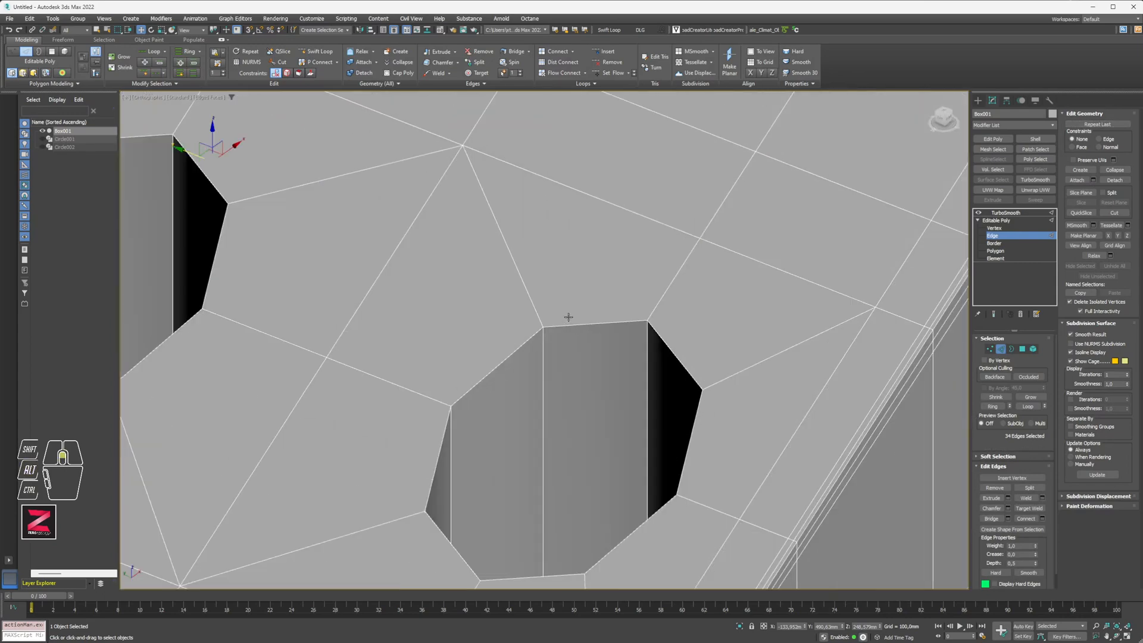
middle_drag(583, 292, 591, 192)
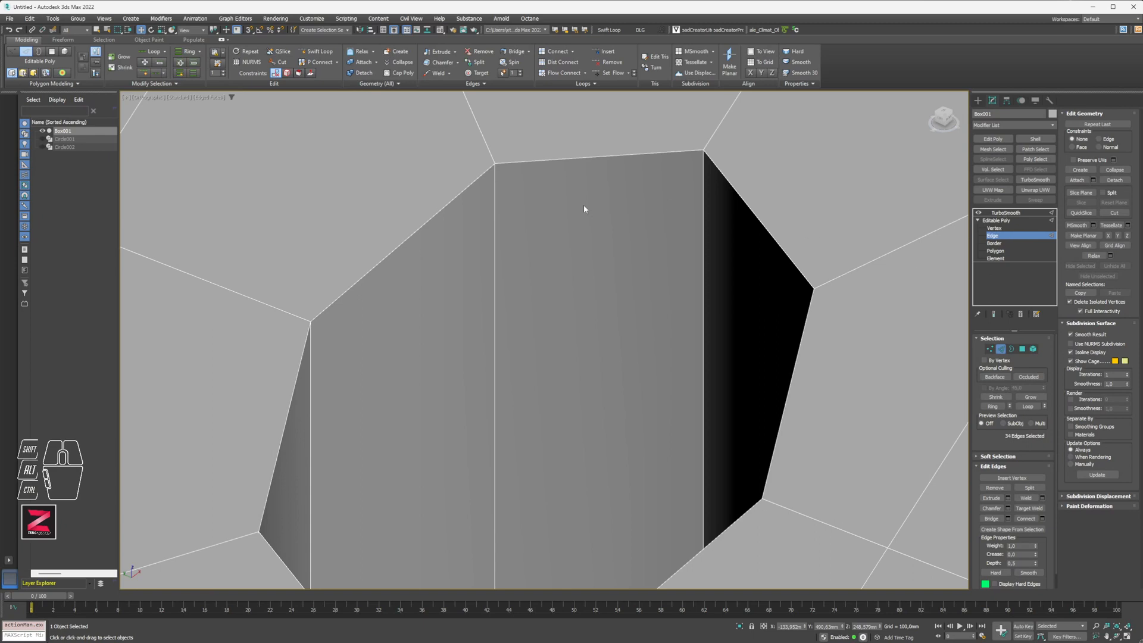
double_click(537, 162)
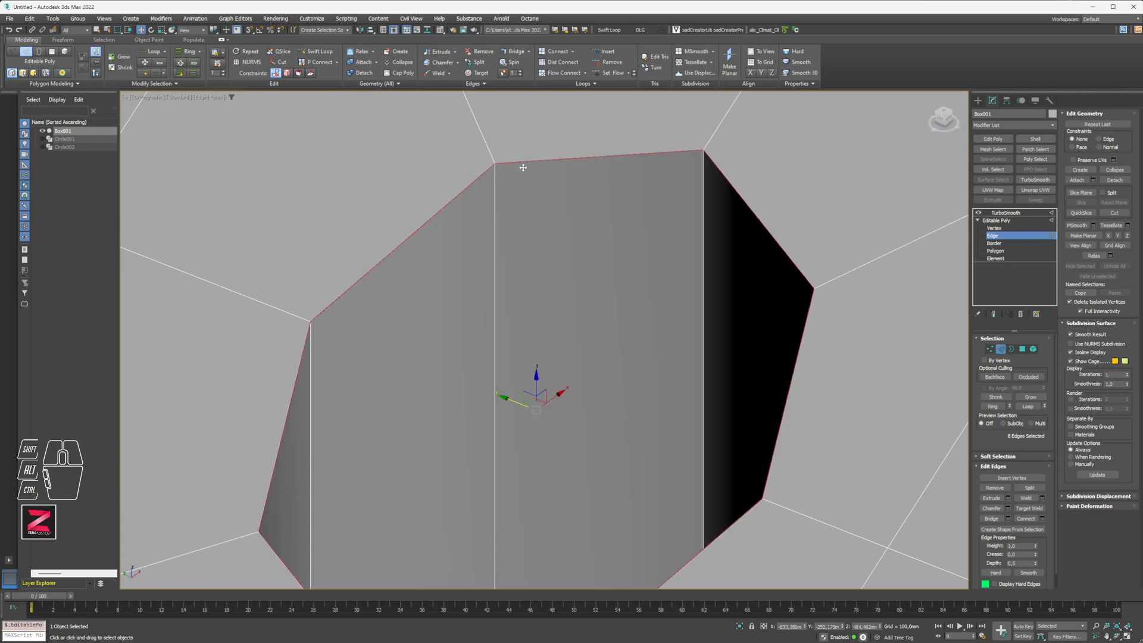
- Add the second hole's complete upper rim loop to the edge selection
middle_drag(358, 308, 754, 441)
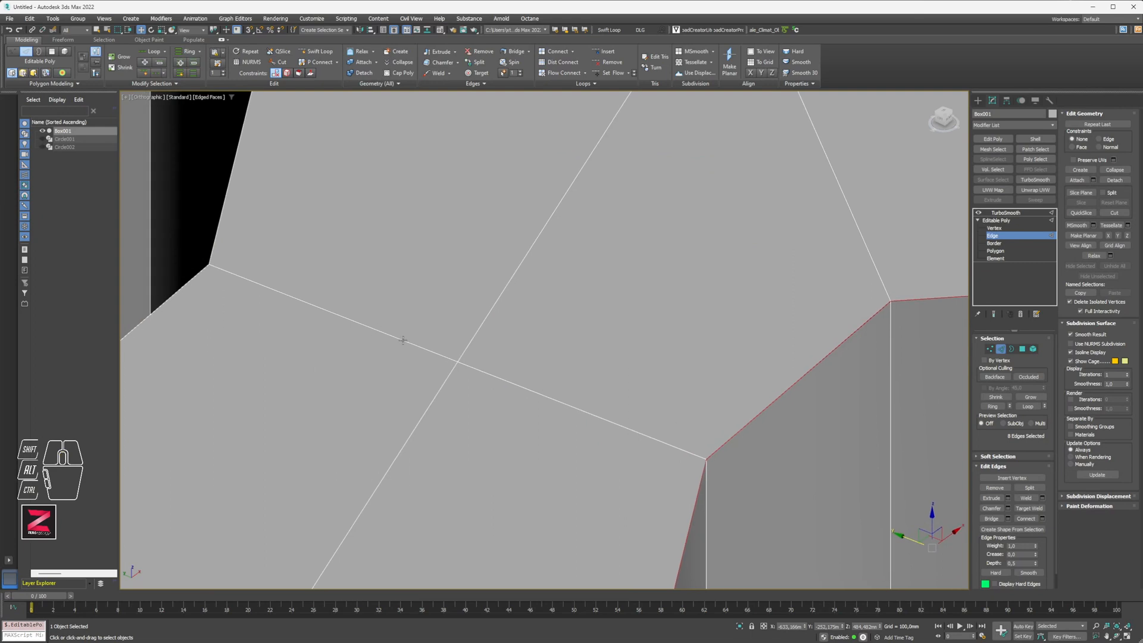
middle_drag(390, 327, 593, 365)
scroll(592, 363, down, 3)
middle_drag(485, 291, 498, 384)
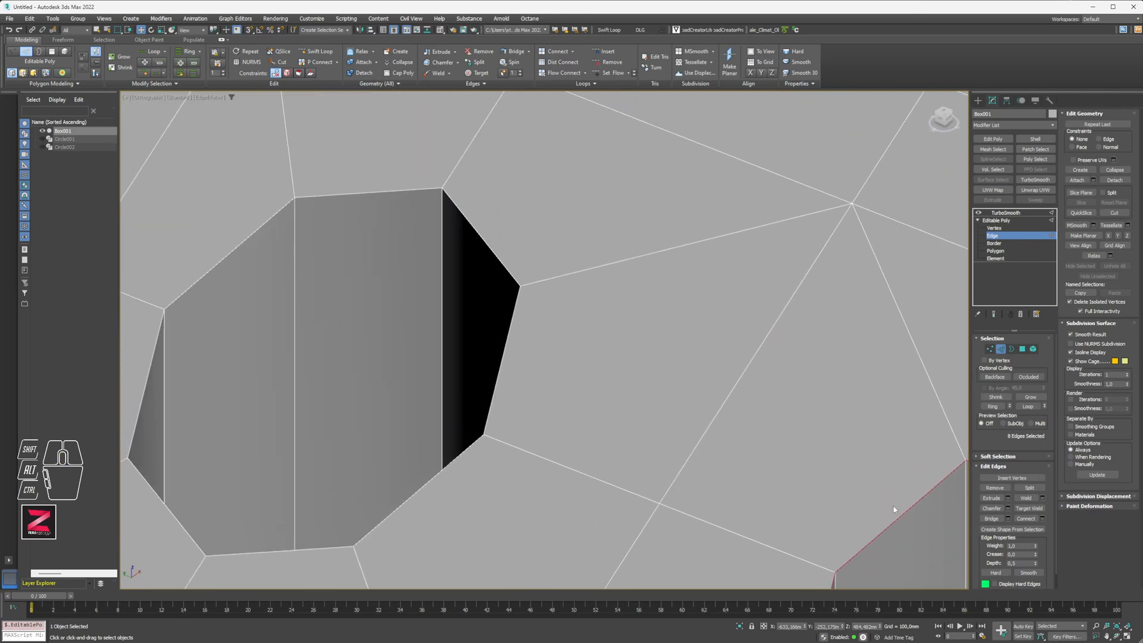
key(ctrl)
ctrl+double_click(341, 196)
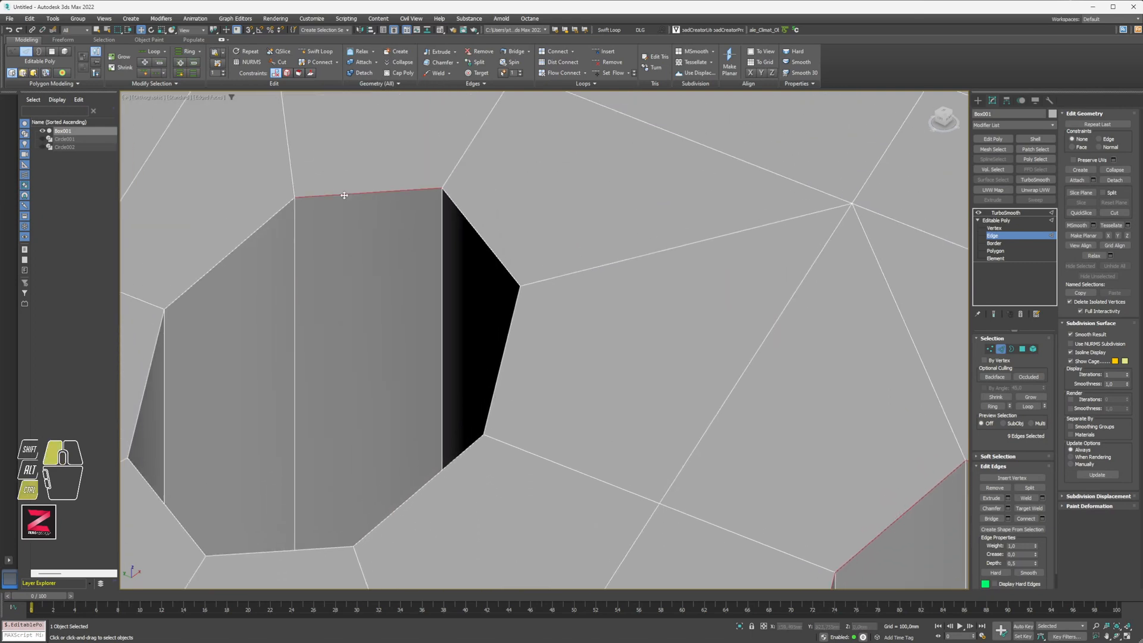
middle_drag(131, 198, 950, 255)
scroll(482, 267, down, 2)
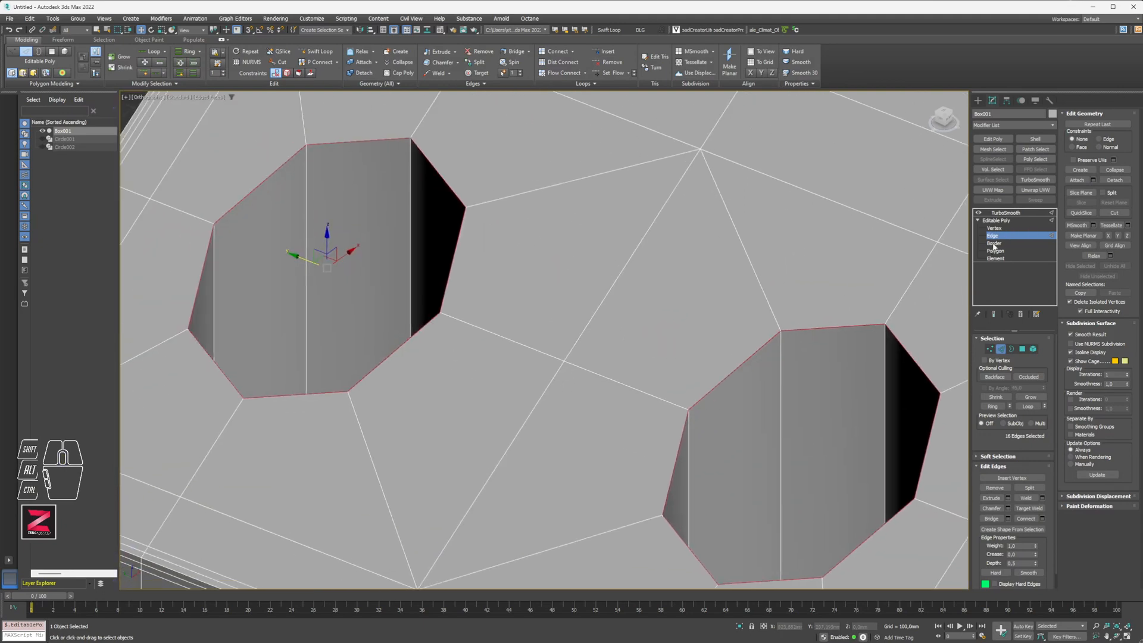
drag(992, 245, 993, 236)
mouse_move(627, 519)
alt+middle_down()
mouse_move(855, 576)
mouse_move(388, 556)
mouse_move(623, 526)
alt+middle_up()
scroll(613, 453, down, 3)
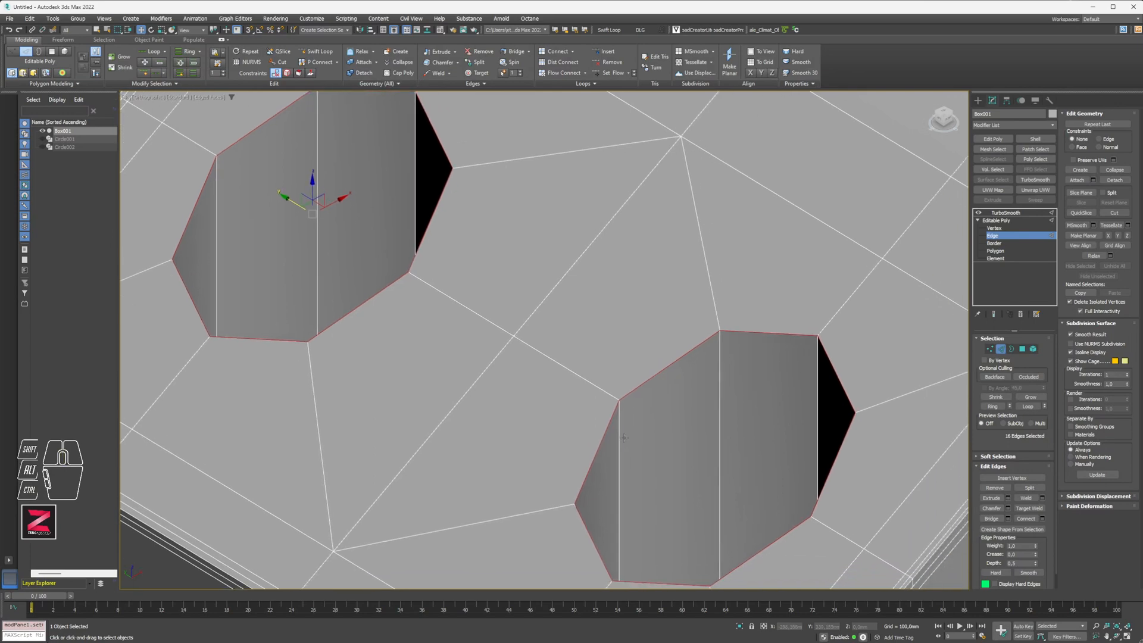
- Open the Chamfer settings for both selected hole rims and preview a chamfer of about 8.3 mm with 2 connect edge segments
click(1008, 507)
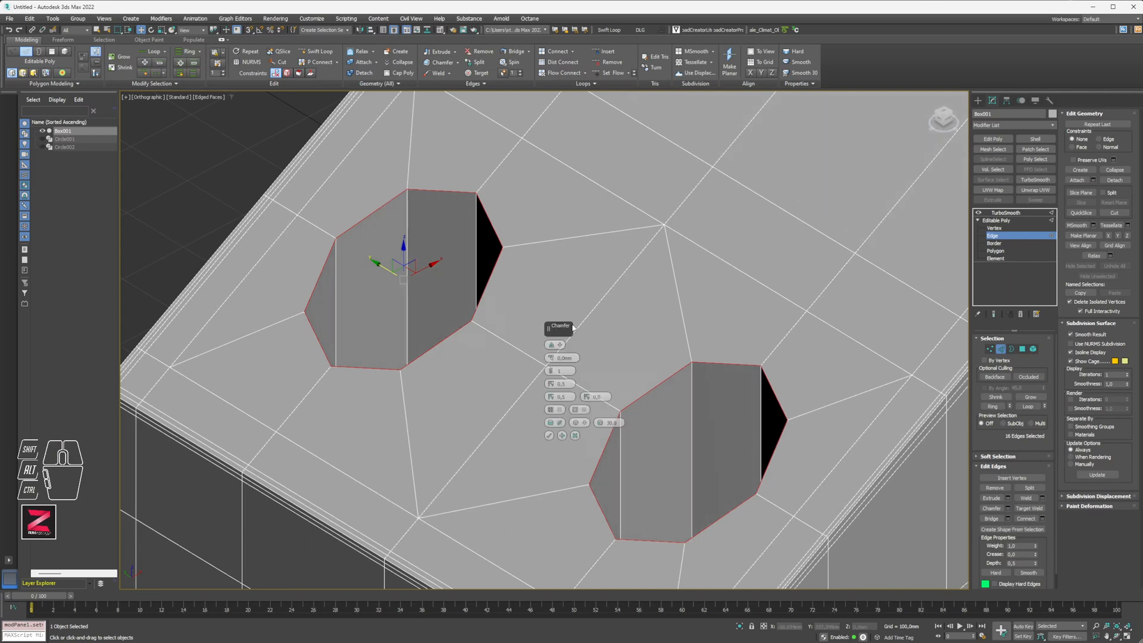
drag(572, 328, 567, 268)
scroll(487, 227, up, 8)
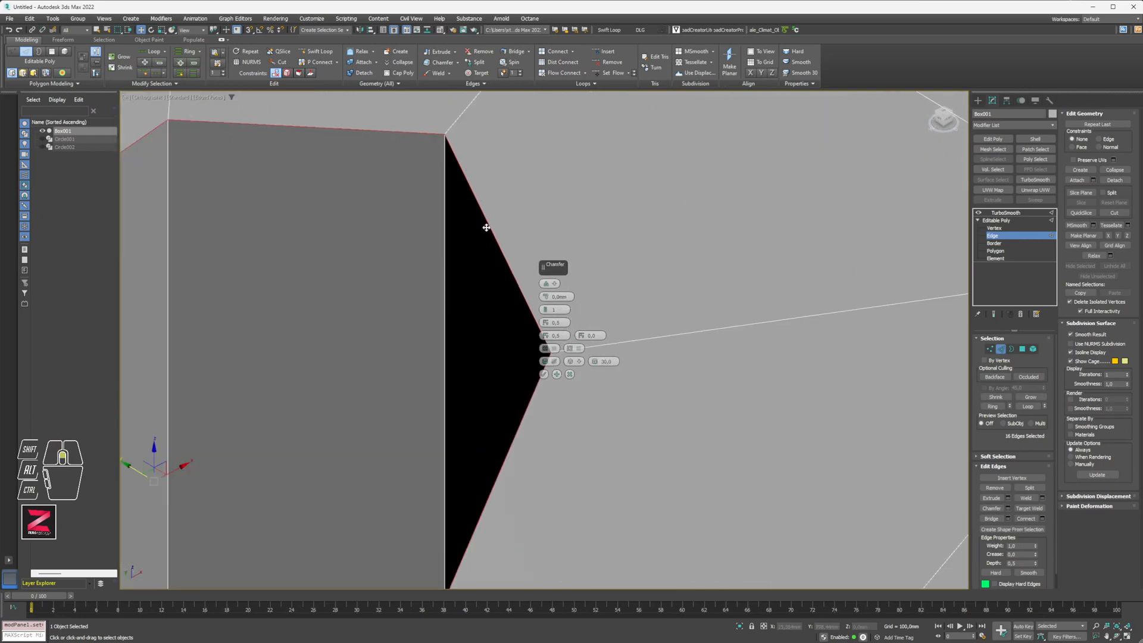
scroll(486, 228, up, 4)
scroll(487, 224, down, 2)
middle_drag(488, 224, 492, 350)
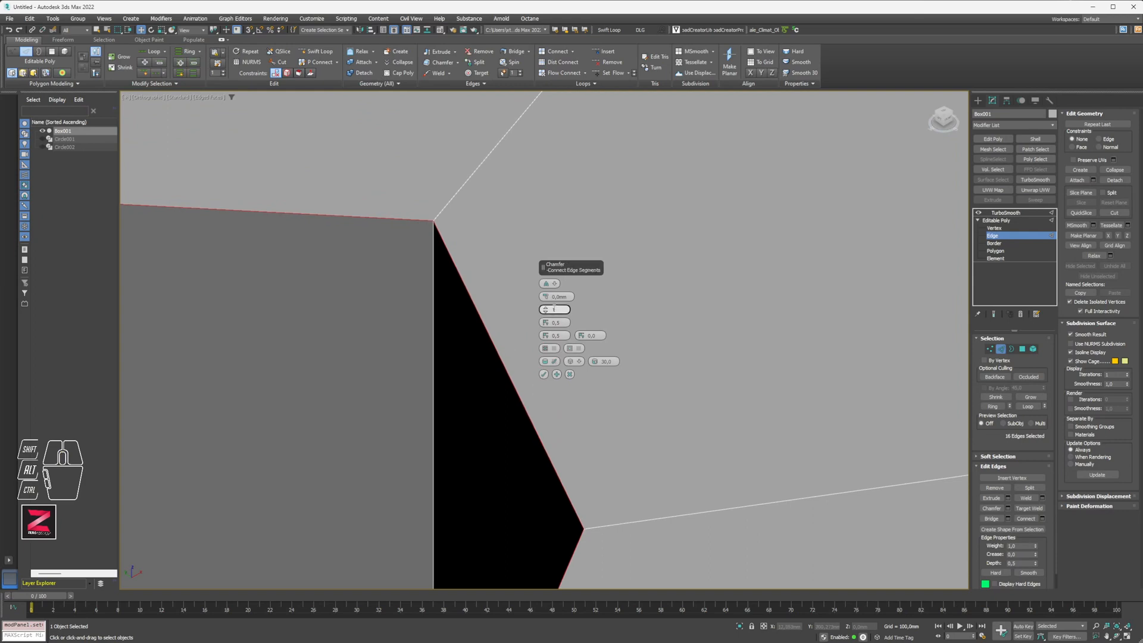
click(546, 309)
drag(545, 296, 547, 260)
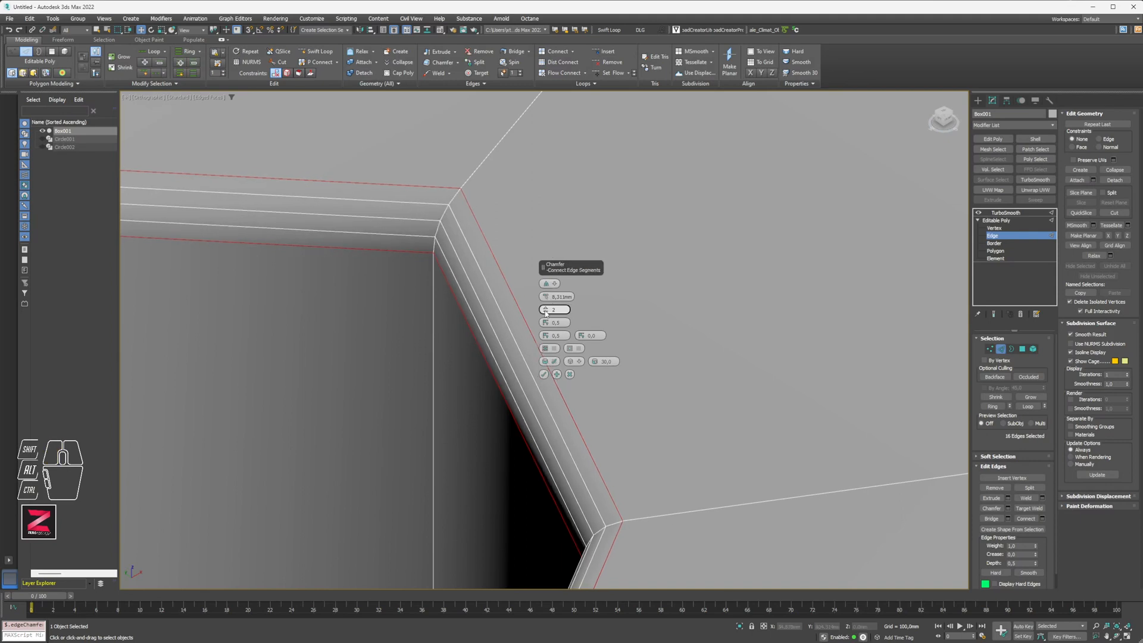
- Compare the rim chamfer with 1 and 2 segments, keep 2, and set the edge depth to 1.0
click(546, 312)
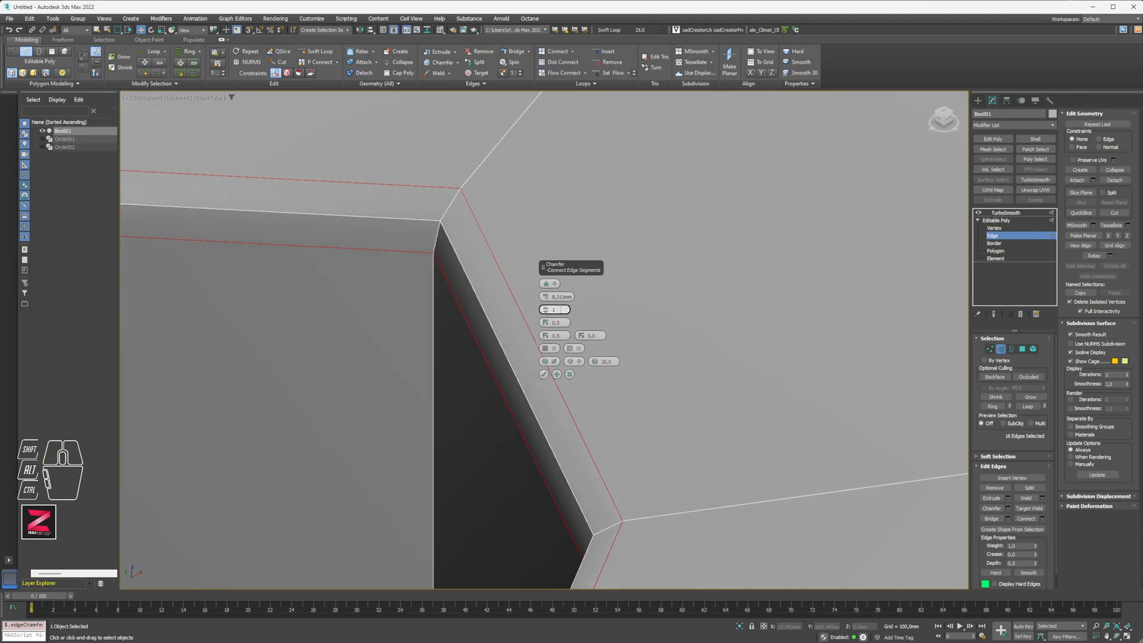
click(553, 310)
click(545, 307)
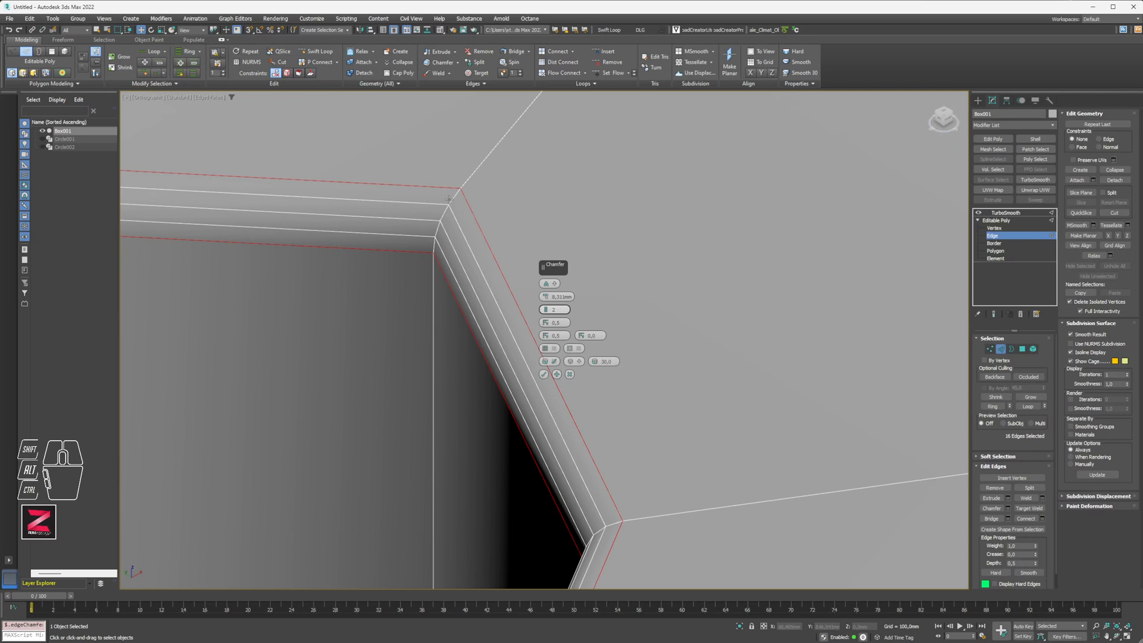
scroll(446, 209, up, 3)
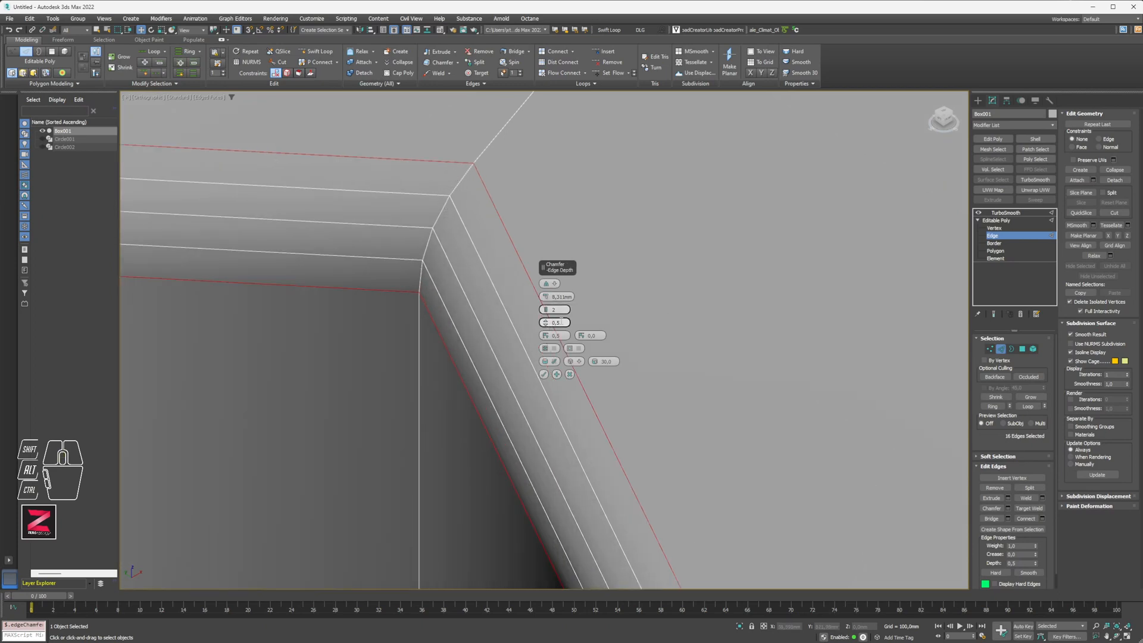
drag(546, 322, 545, 181)
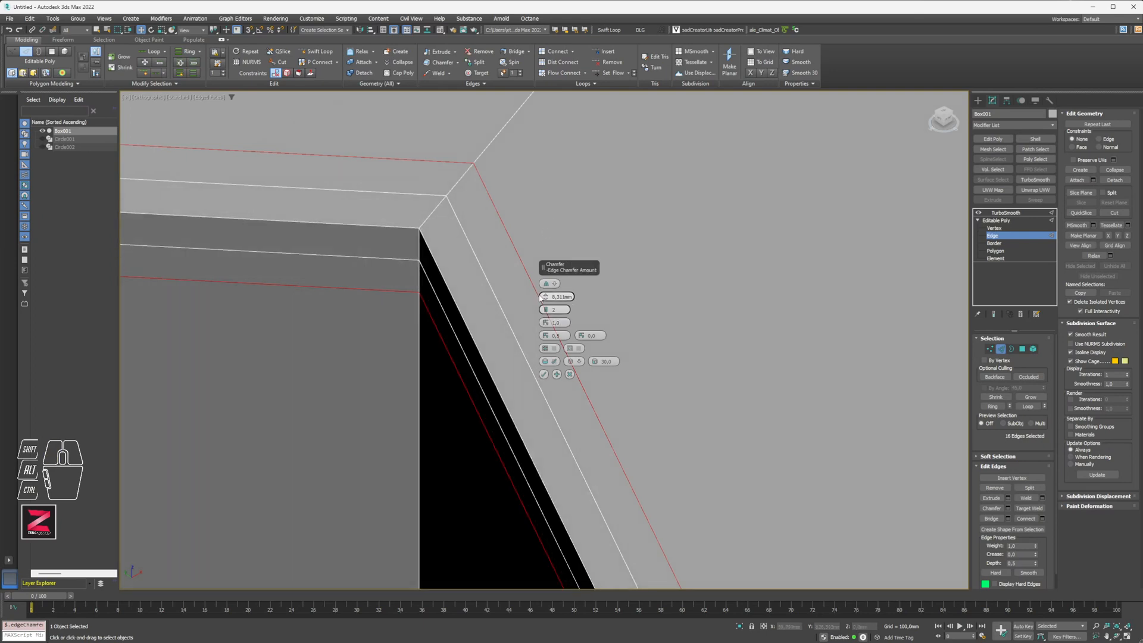
- Set the edge chamfer amount to 10 mm and apply the chamfer to both hole rims
click(557, 295)
text(10)
key(Return)
scroll(457, 339, down, 7)
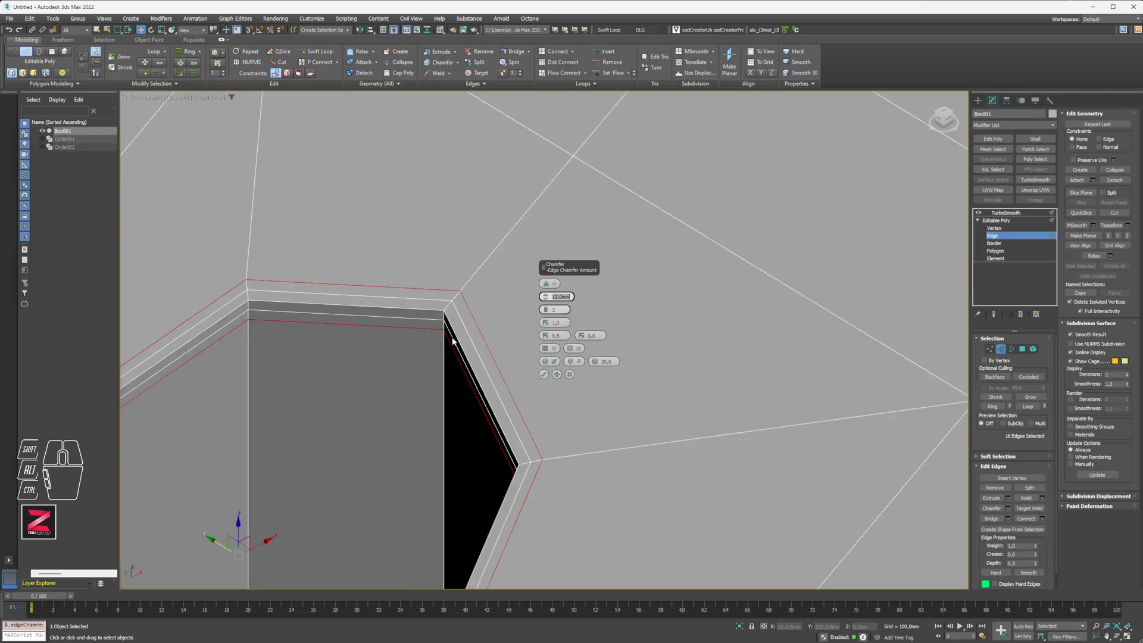
middle_drag(631, 506, 319, 201)
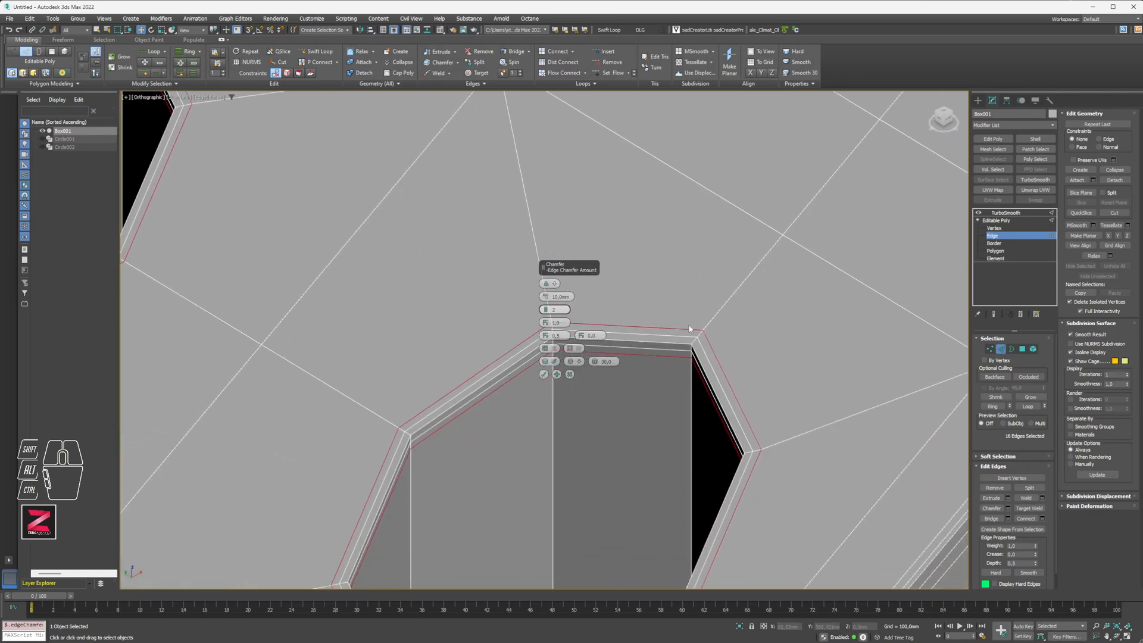
scroll(693, 352, up, 5)
click(544, 374)
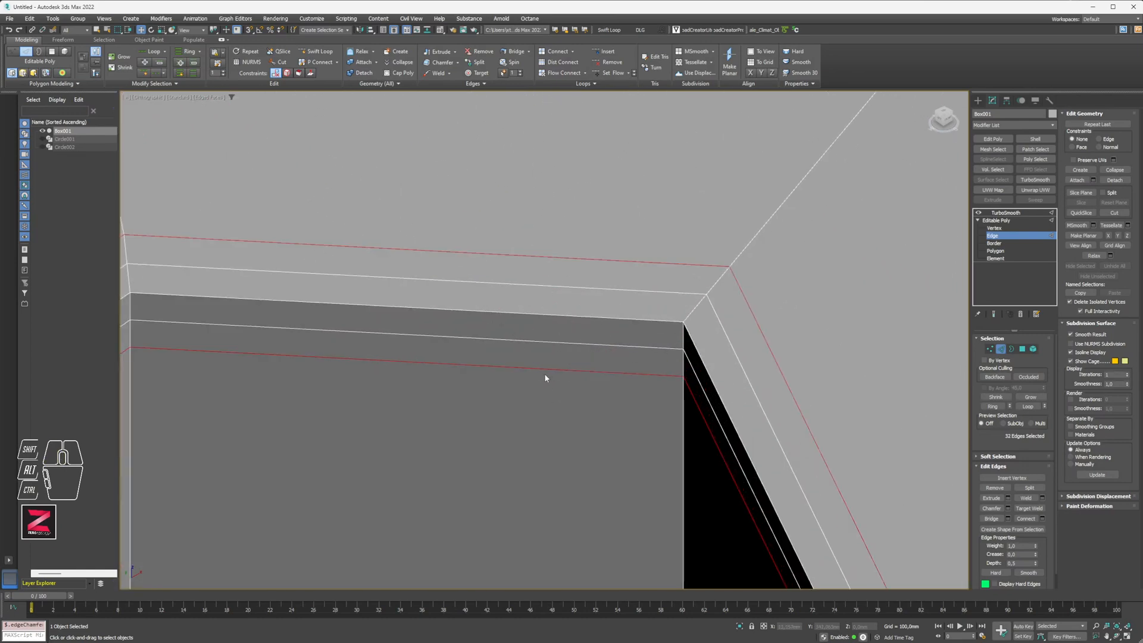
- Return to the TurboSmooth level without edged faces and examine the shading around both chamfered hole rims
scroll(543, 375, down, 5)
scroll(649, 351, down, 3)
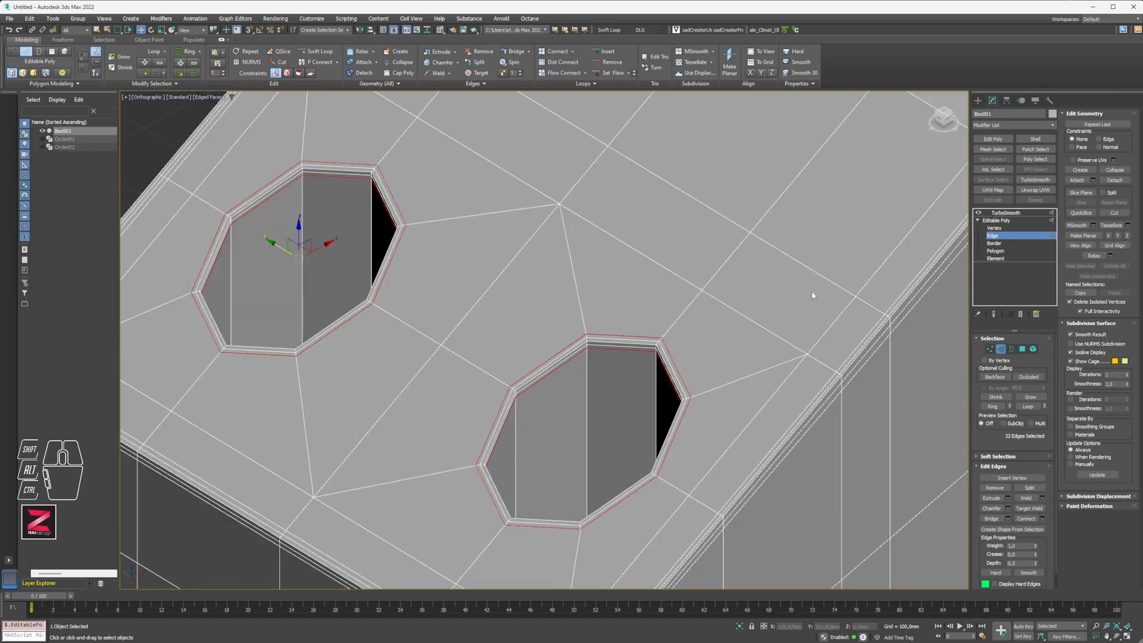
click(1005, 221)
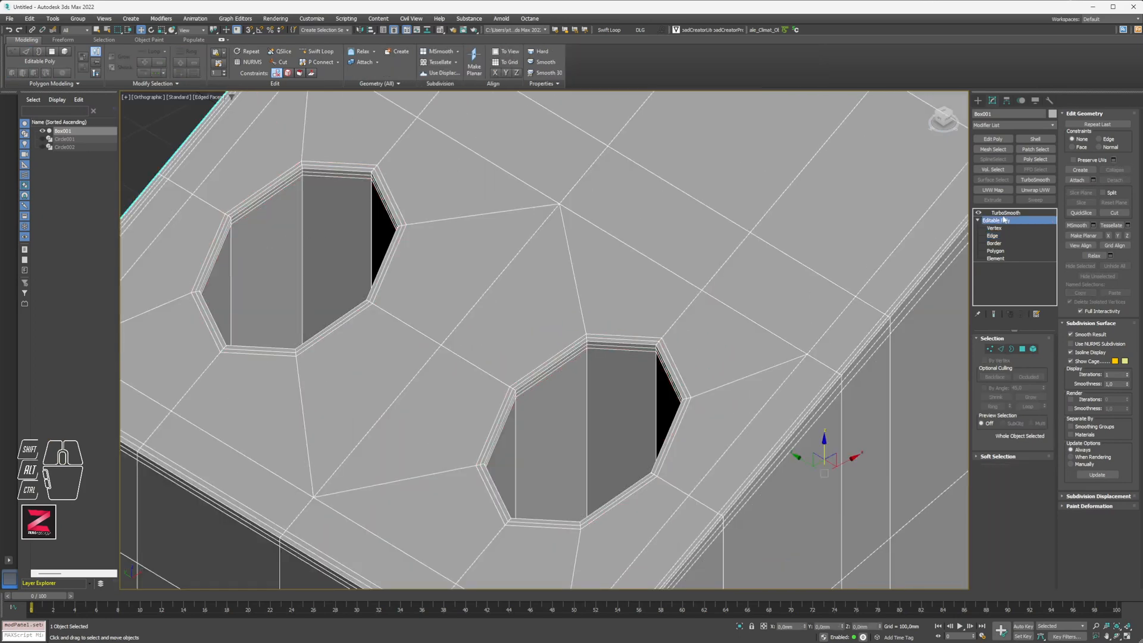
click(1006, 213)
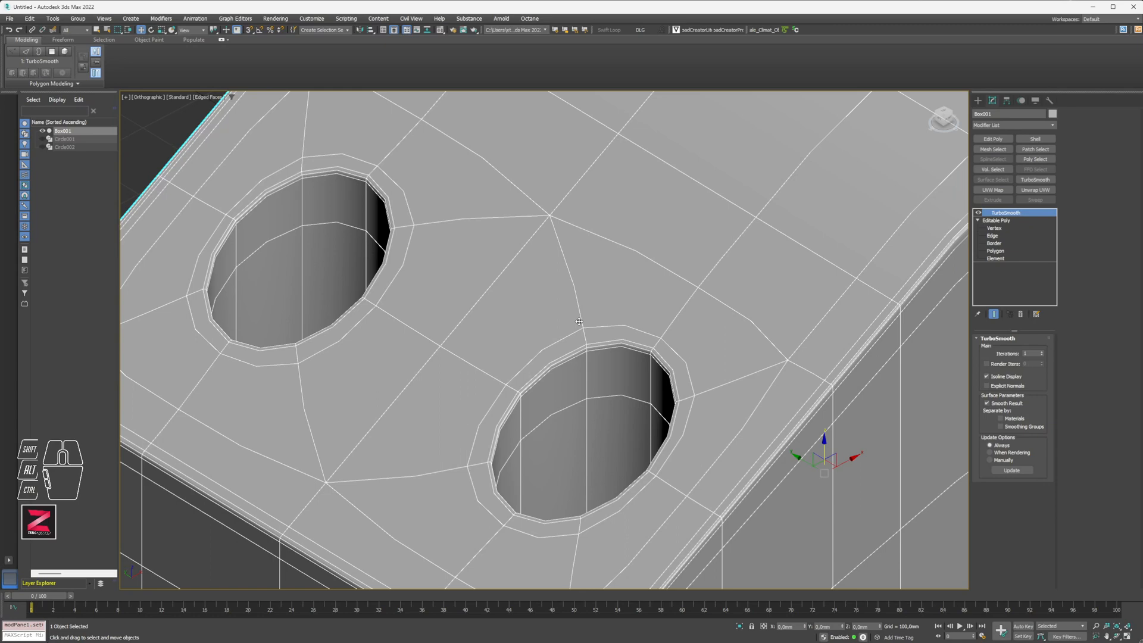
key(F3)
key(F3)
key(F4)
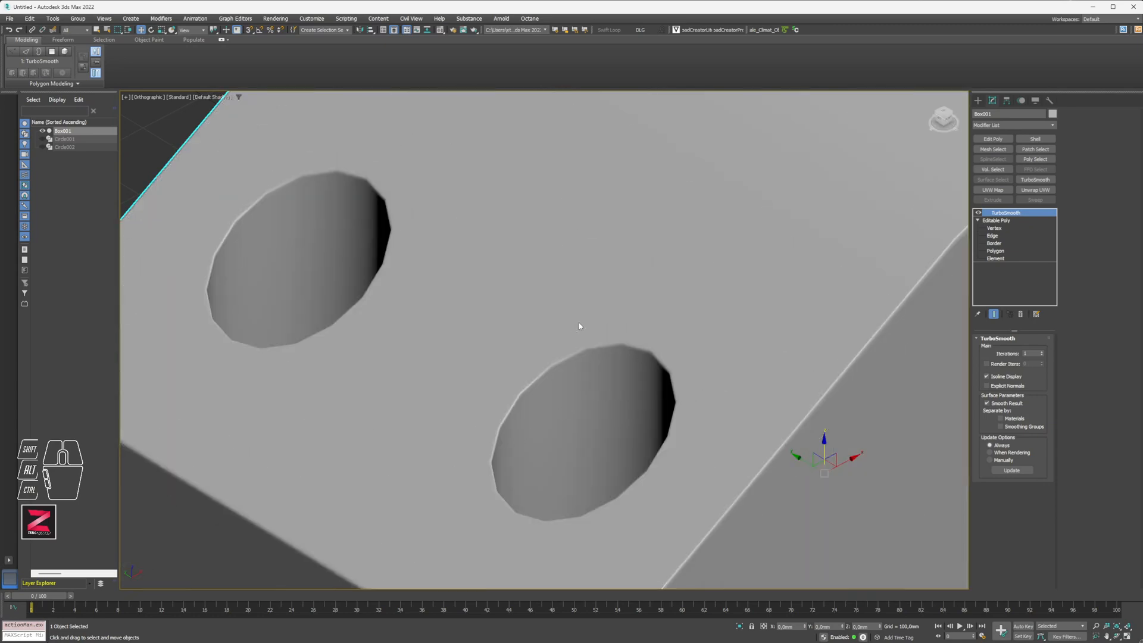
alt+middle_drag(483, 315, 543, 327)
middle_drag(407, 231, 427, 340)
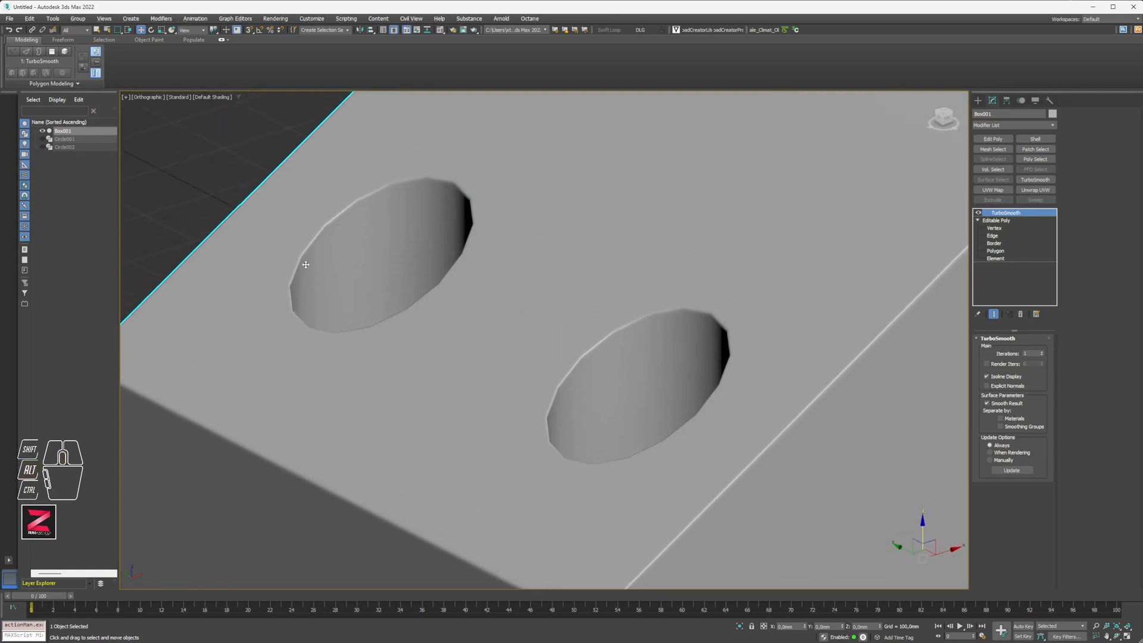
scroll(432, 238, up, 4)
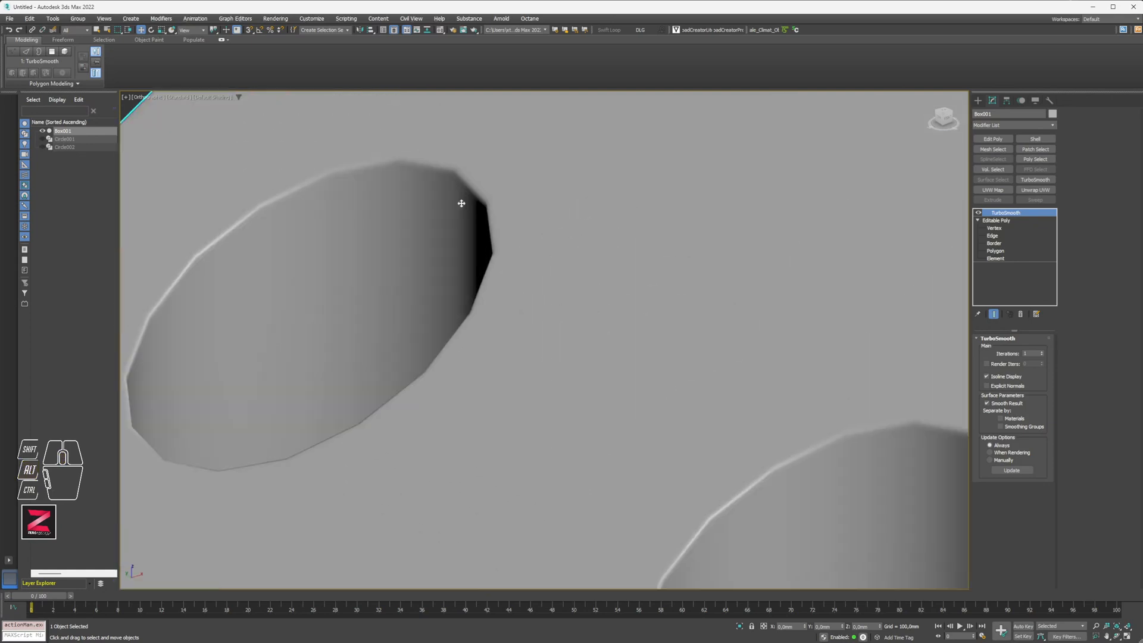
middle_drag(500, 255, 570, 276)
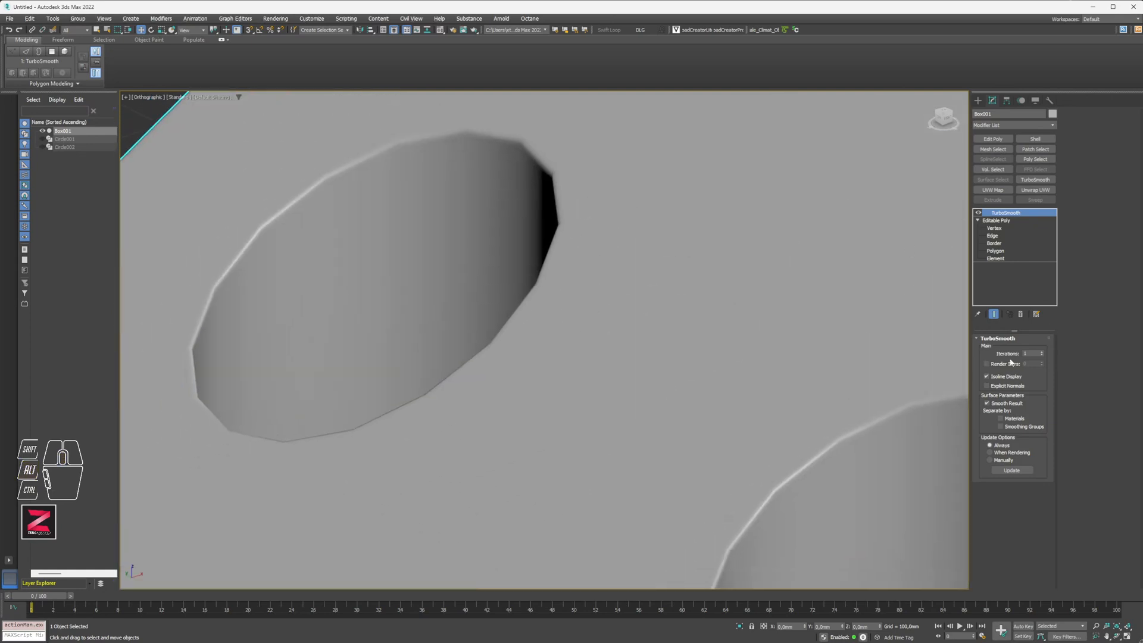
- Set TurboSmooth to 3 iterations, show edged faces, and compare the hole topology with Isoline Display off and on
double_click(1031, 353)
click(1043, 352)
click(1043, 351)
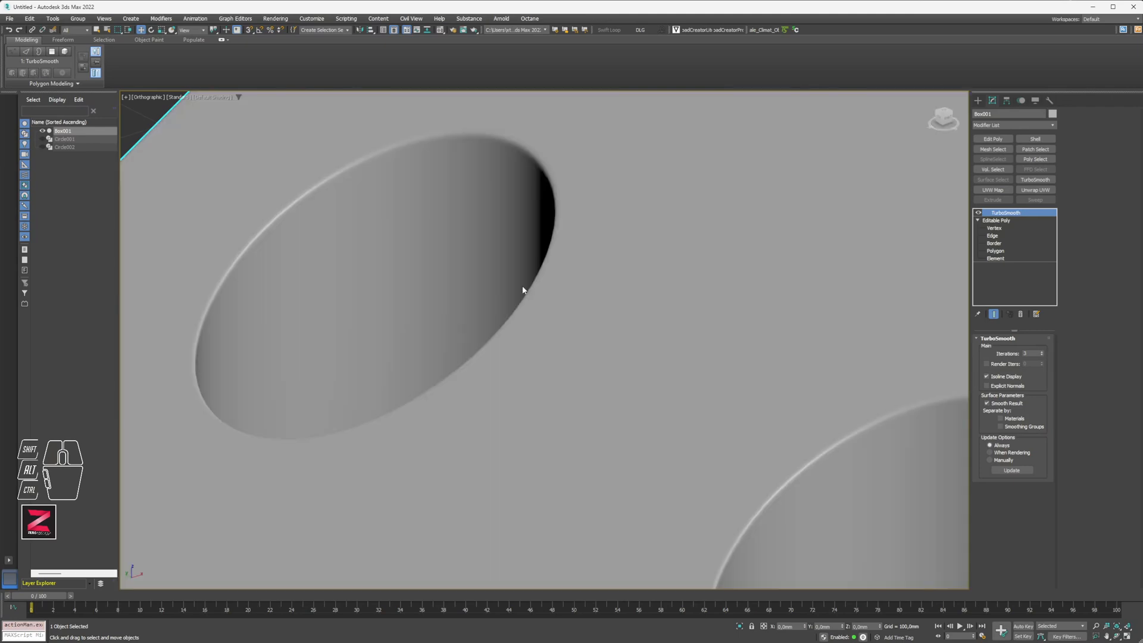
key(F4)
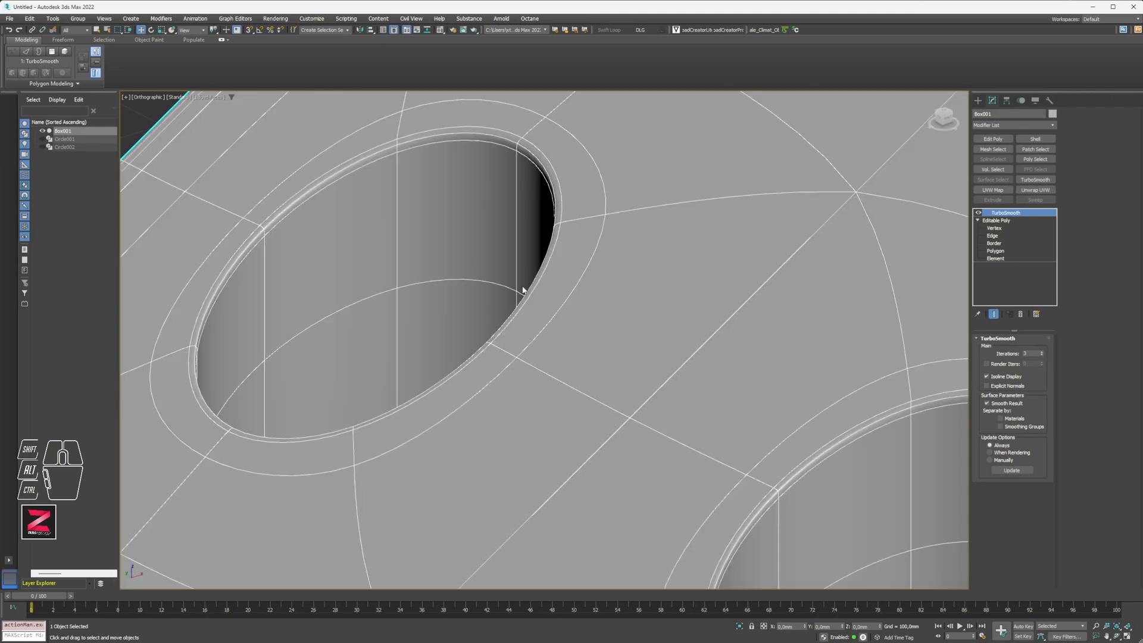
click(1005, 378)
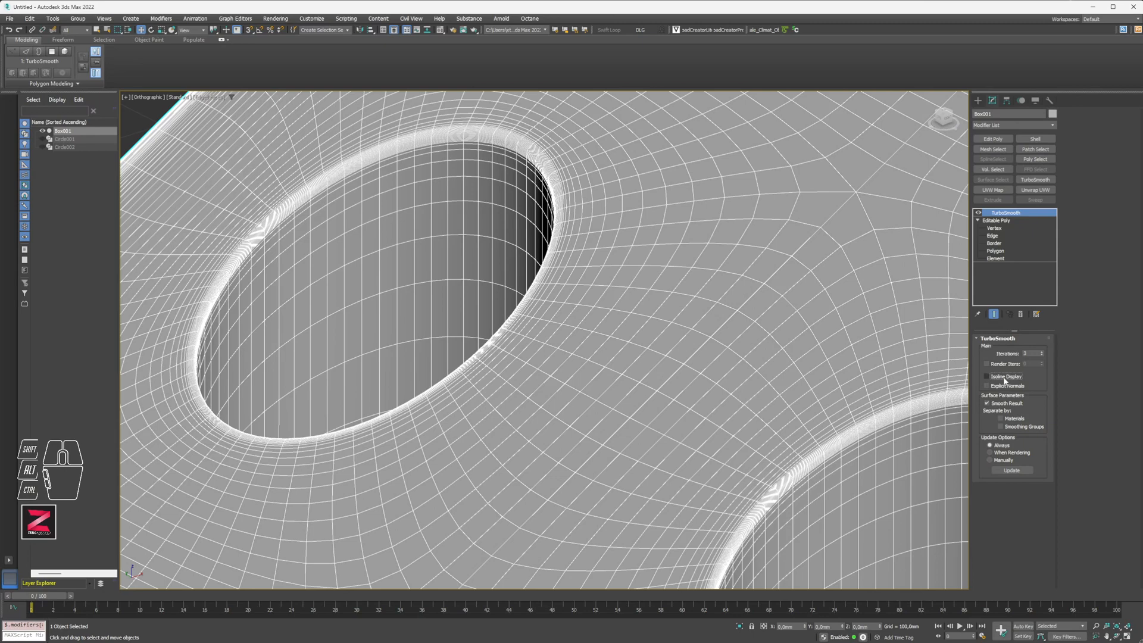
click(1005, 377)
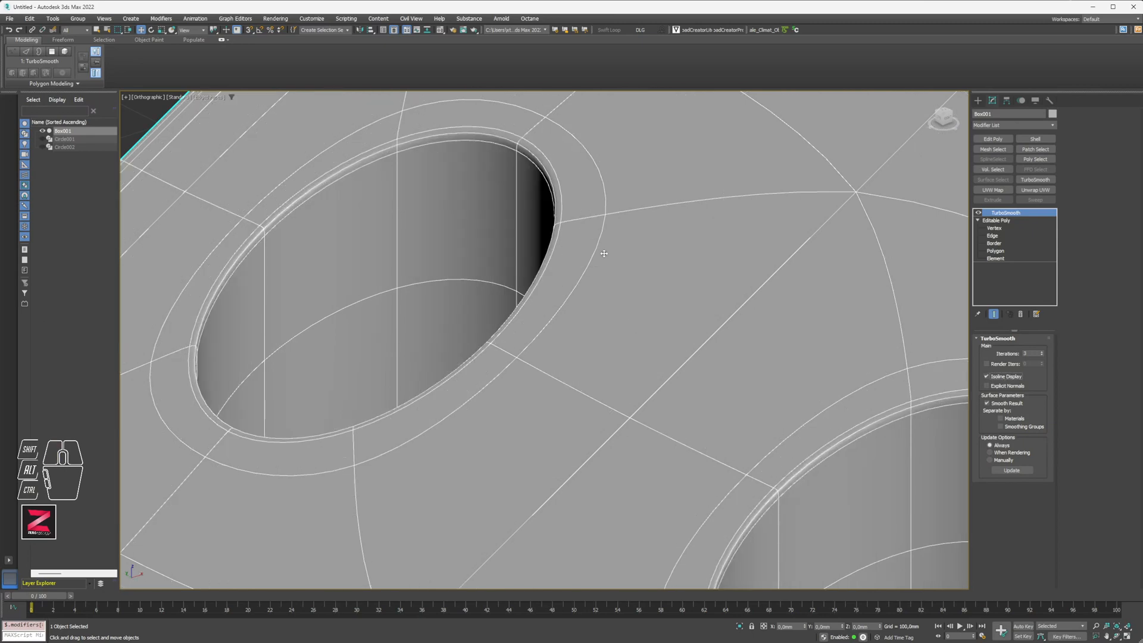
middle_drag(454, 298, 490, 346)
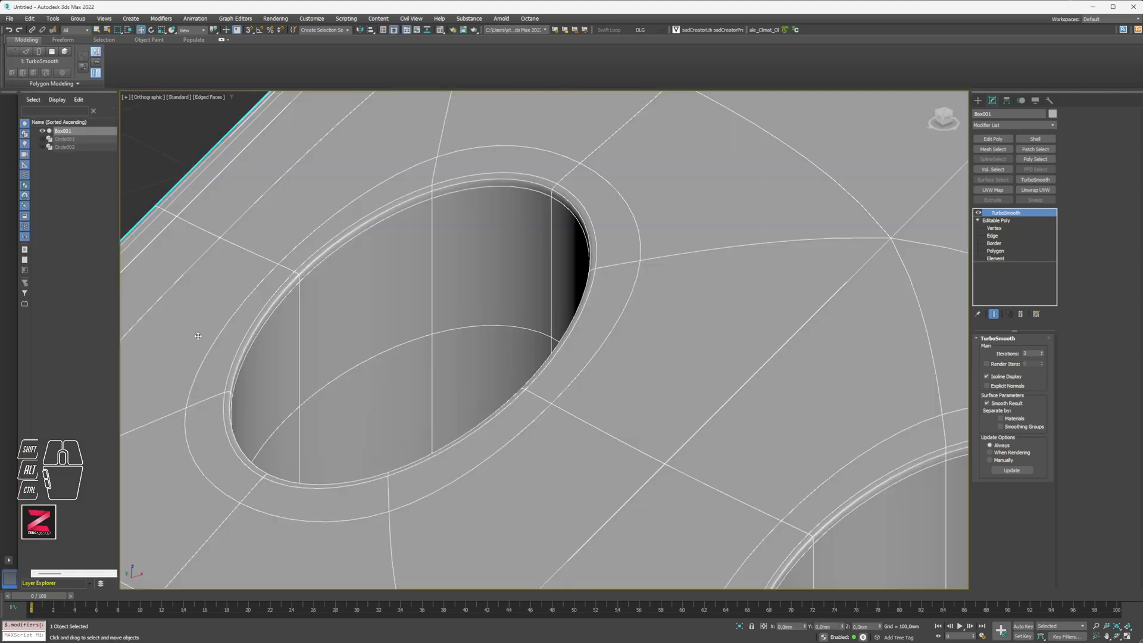
- Open the render setup and change the upper shaded orthographic view to Front in the four-viewport layout
click(454, 31)
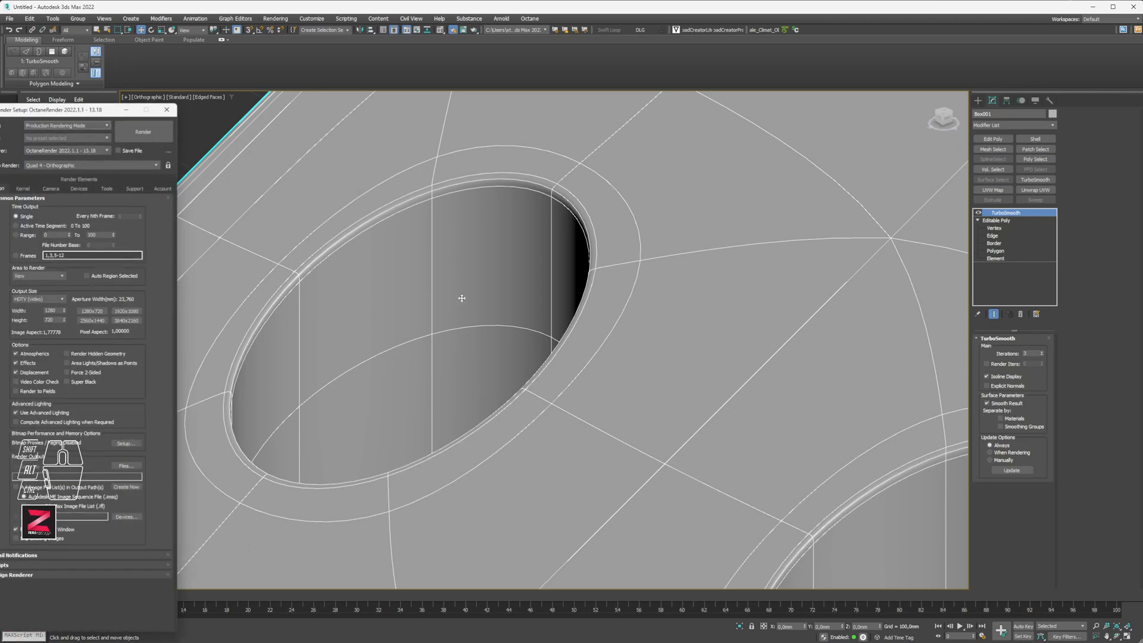
key(alt+w)
middle_drag(788, 199, 724, 216)
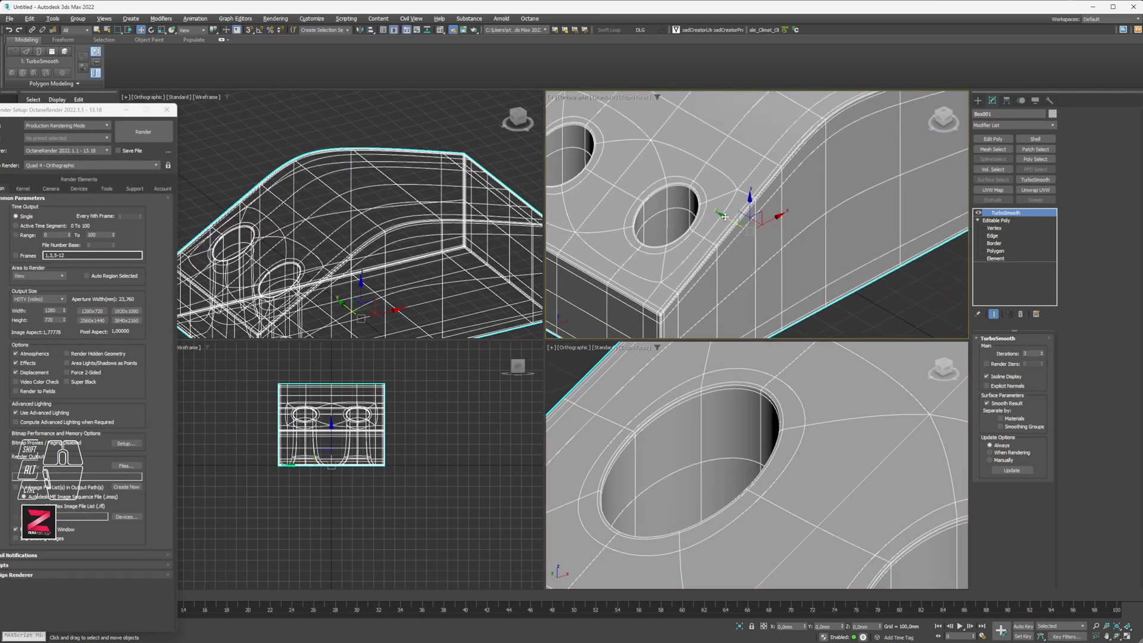
key(f)
scroll(724, 216, down, 5)
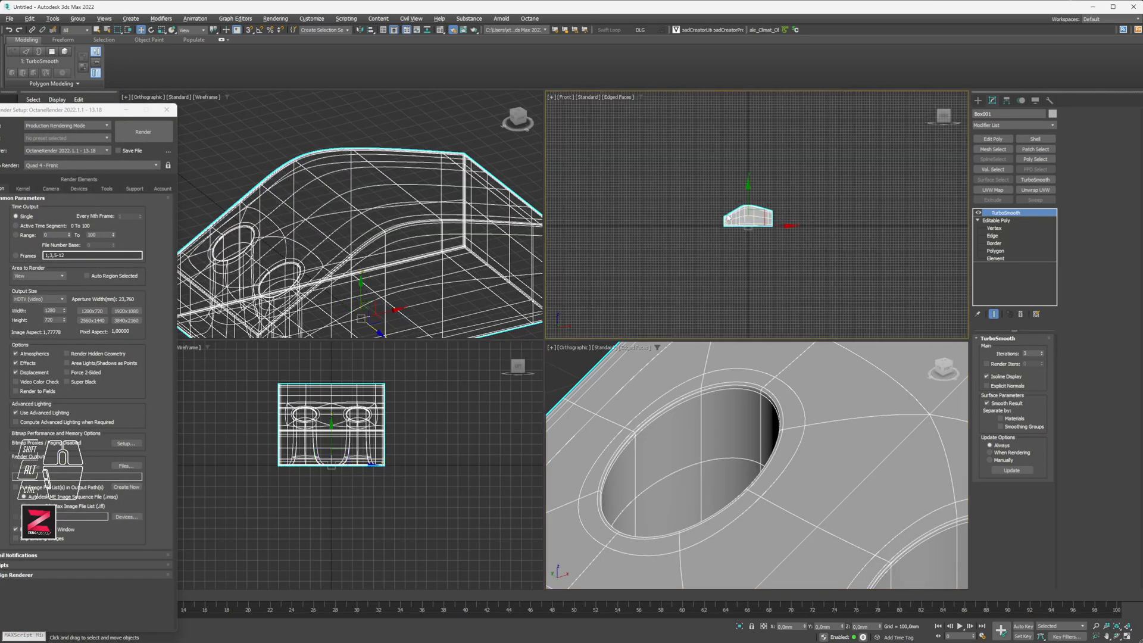
- Create an Octane DayLight in the Front view, placed above the block and aimed at its upper surface
click(978, 100)
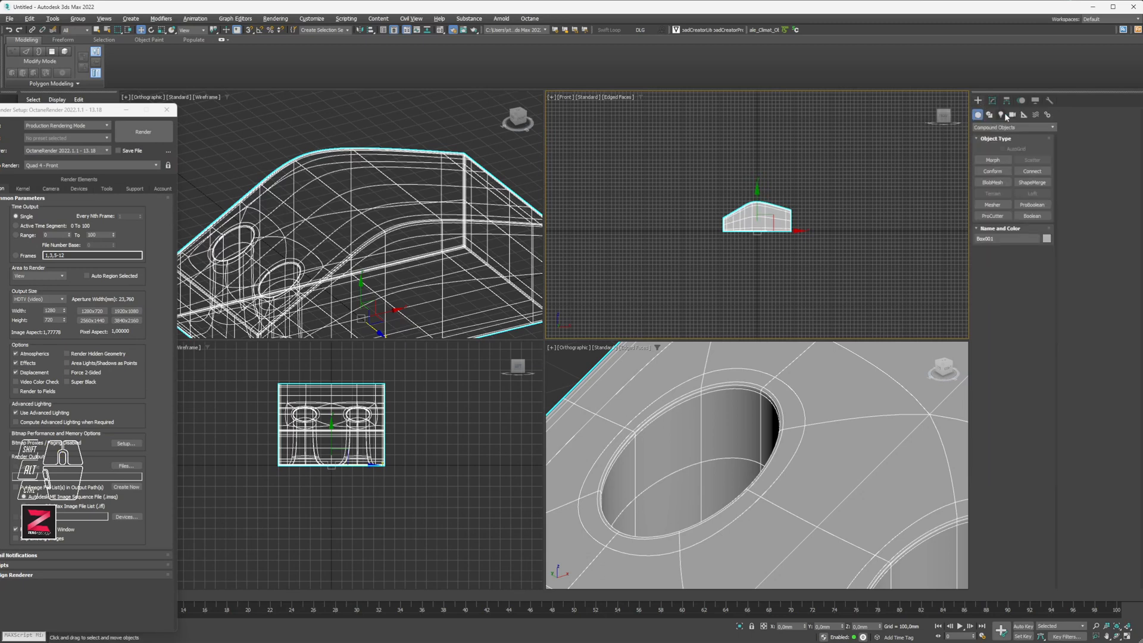
click(1001, 115)
click(1012, 127)
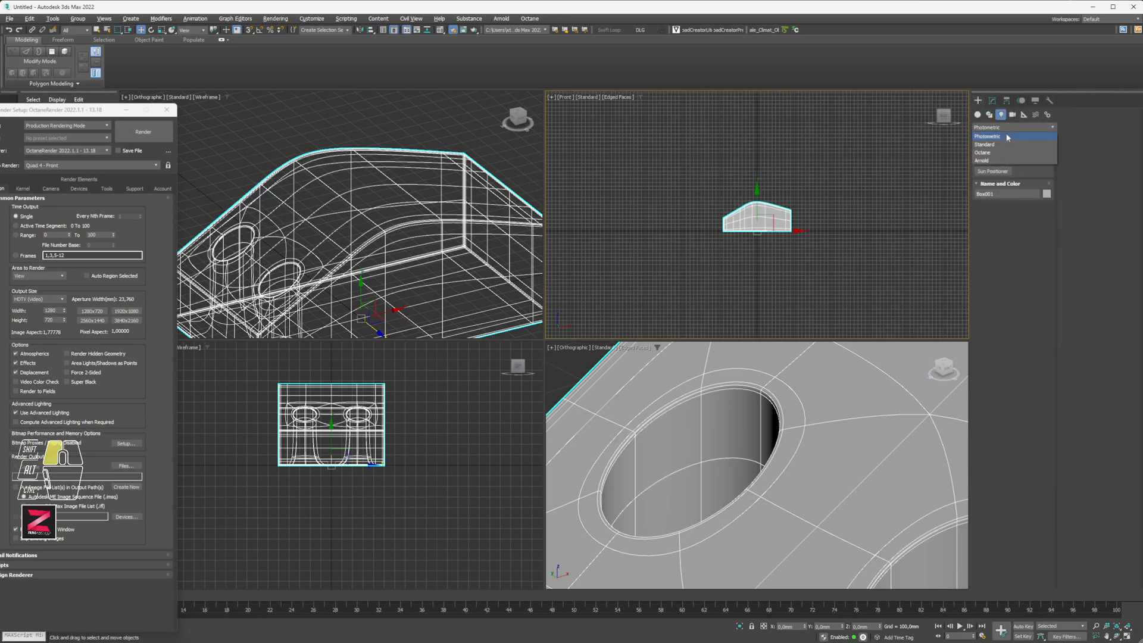
click(1003, 153)
click(992, 171)
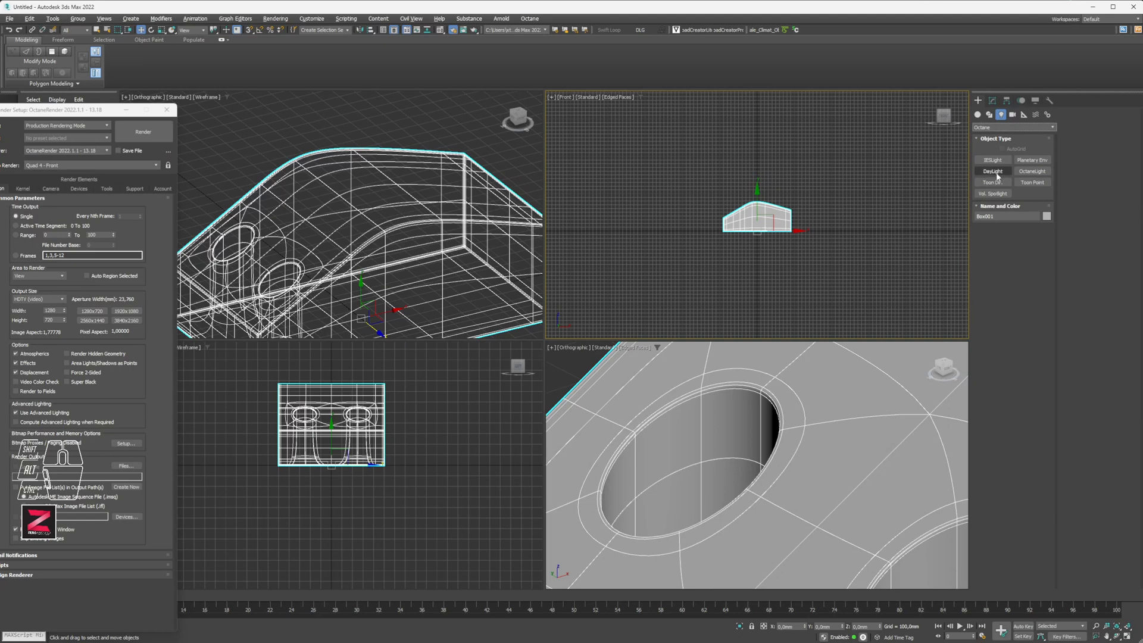
click(677, 149)
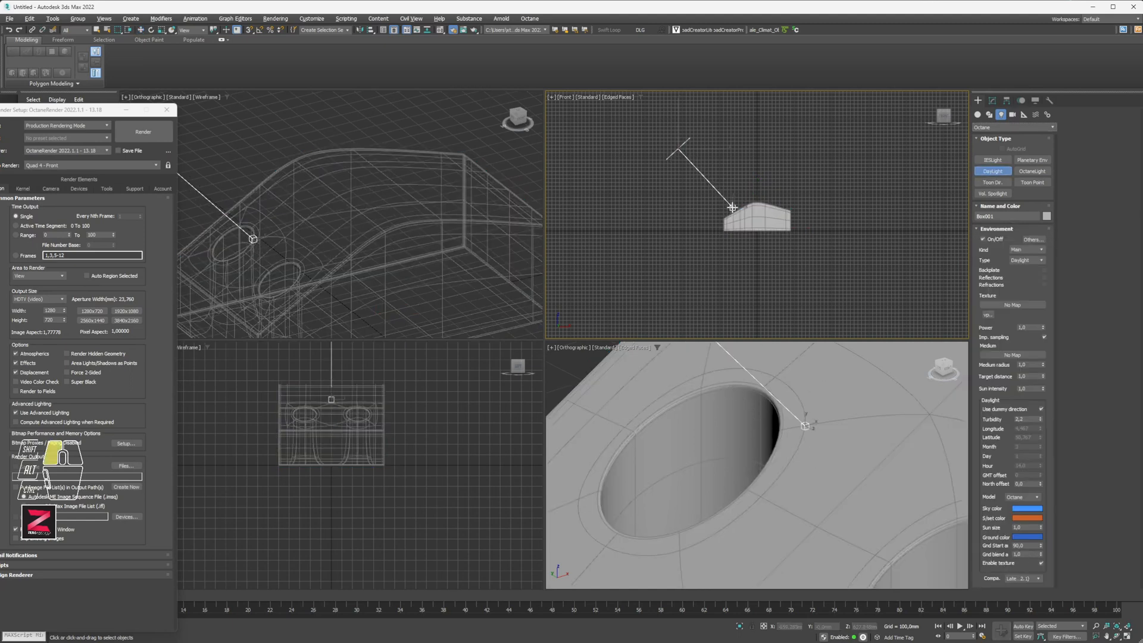
- Start the OctaneRender viewport for the close-up orthographic view of the hole and move its window clear of that view
right_click(648, 415)
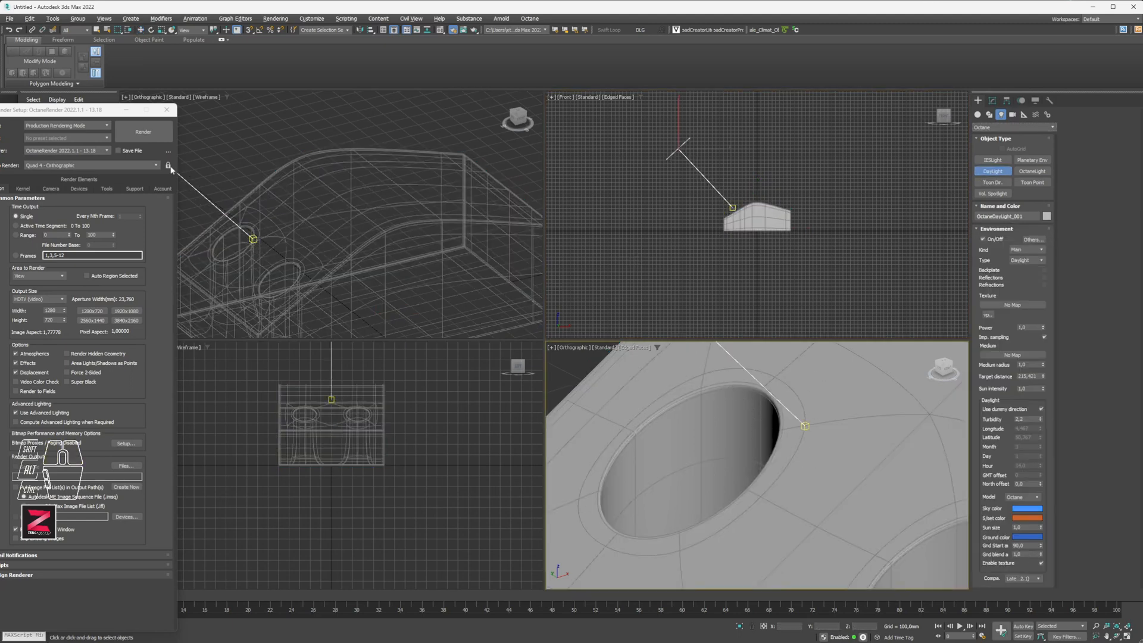
click(24, 189)
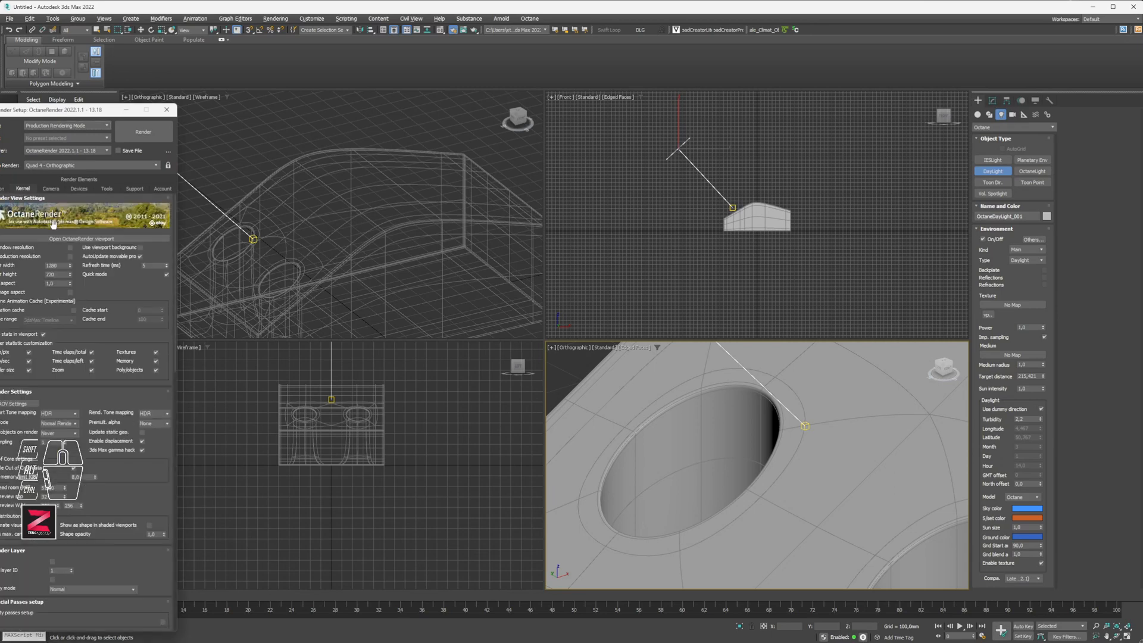
click(53, 239)
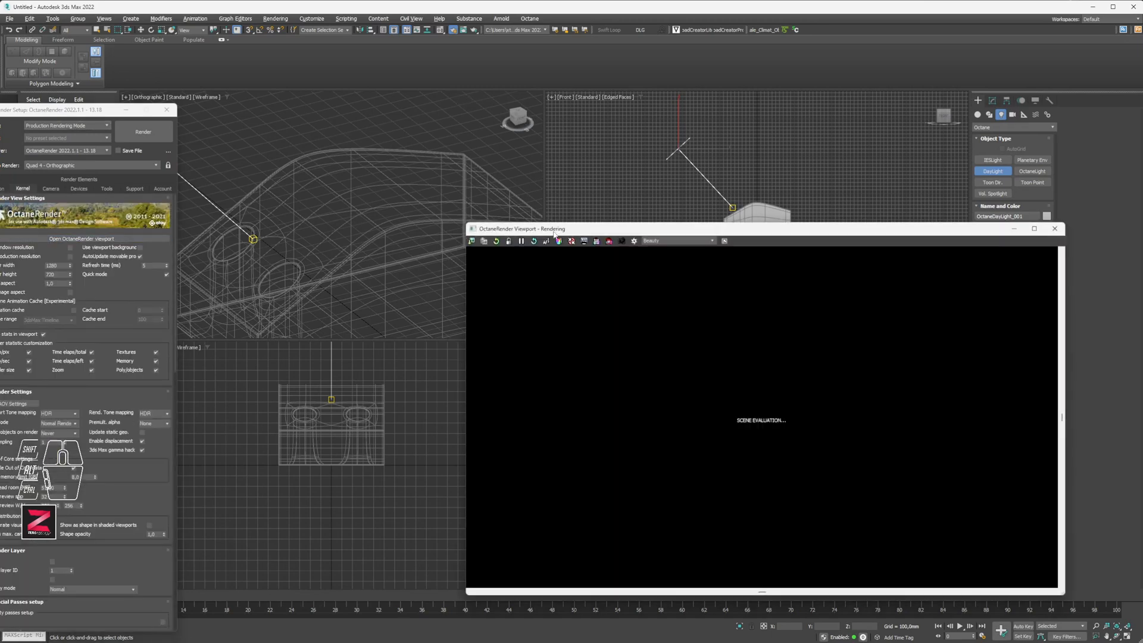
drag(552, 231, 111, 91)
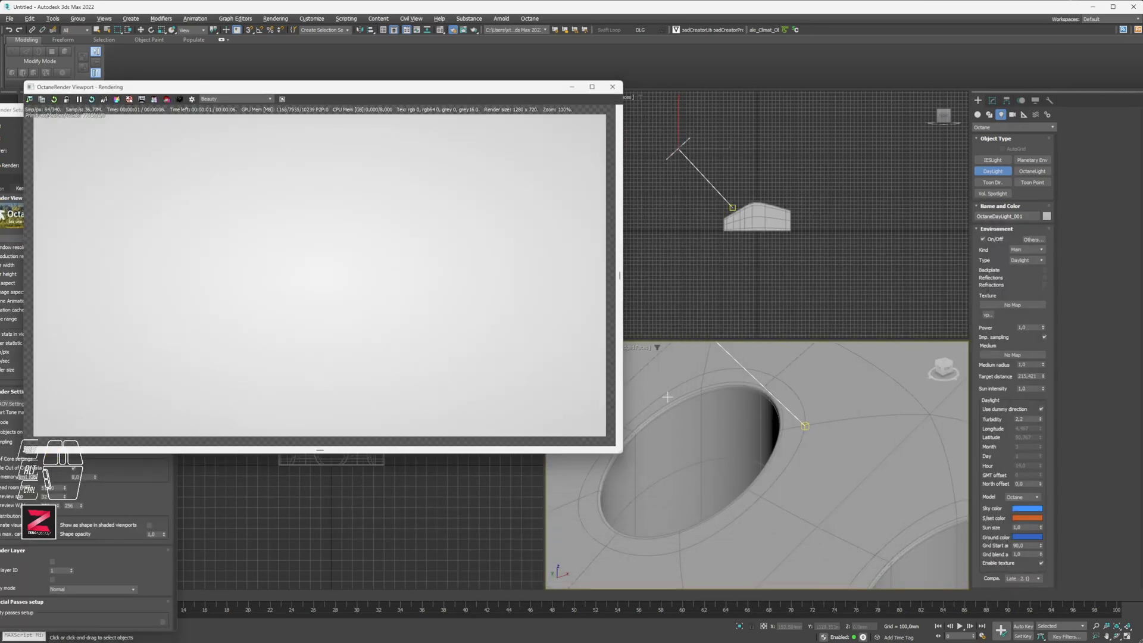
right_click(655, 415)
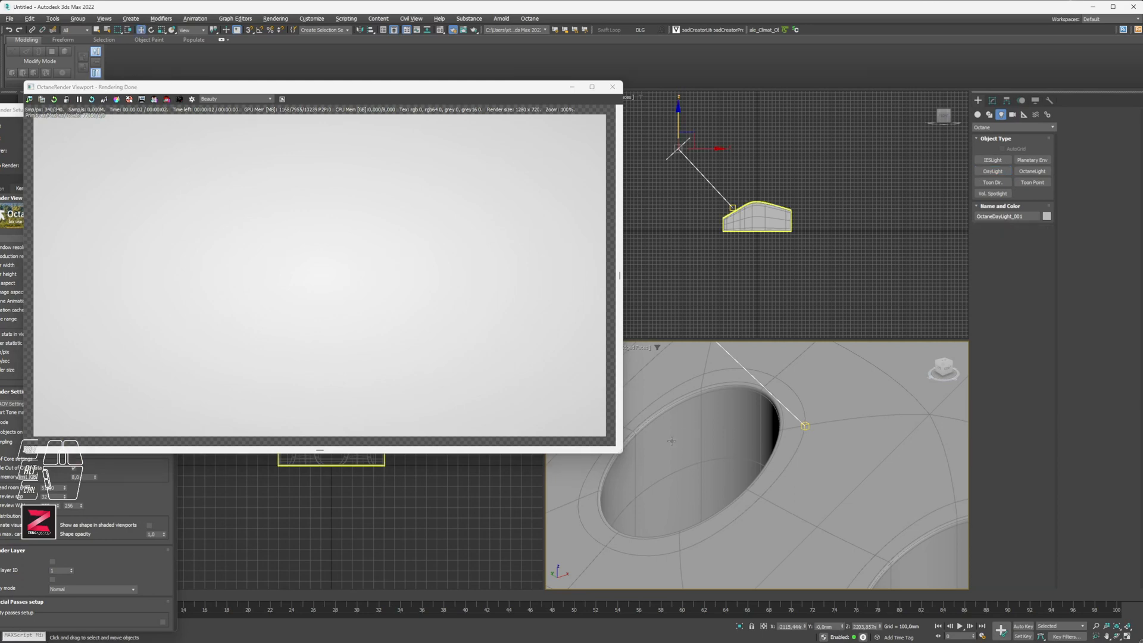
- Restart the OctaneRender viewport so it renders the perspective view of the whole block
right_click(693, 458)
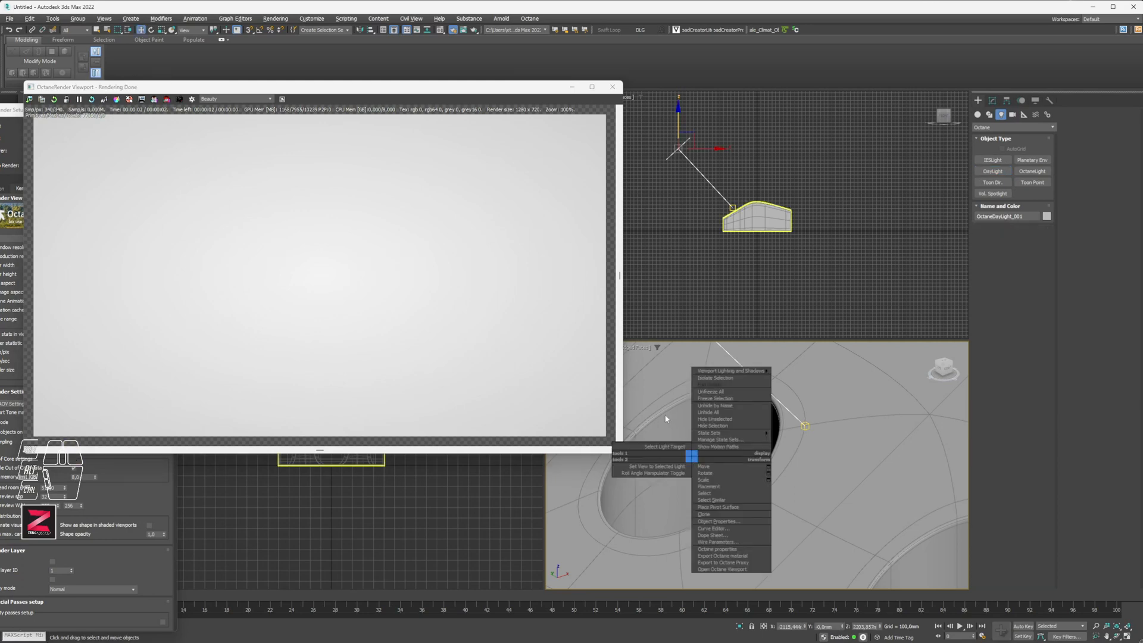
mouse_move(703, 429)
alt+middle_down()
mouse_move(654, 425)
mouse_move(690, 429)
alt+middle_up()
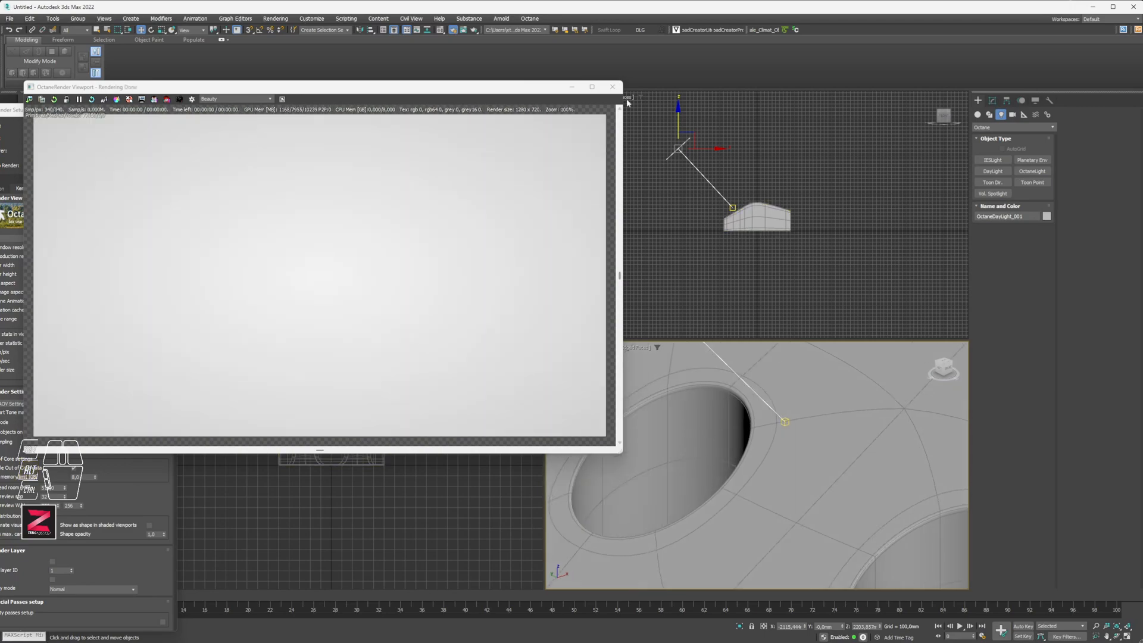
click(612, 87)
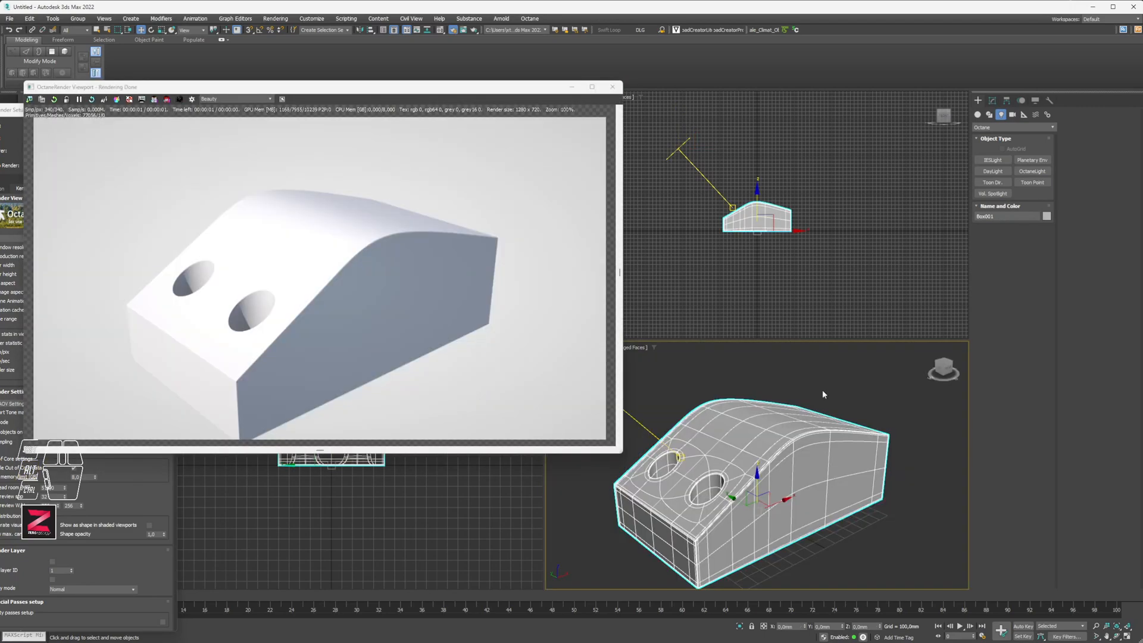
- Examine the block's curved surface and the hole rims in the live Octane render, from the full view to close-ups
alt+middle_drag(749, 439, 786, 467)
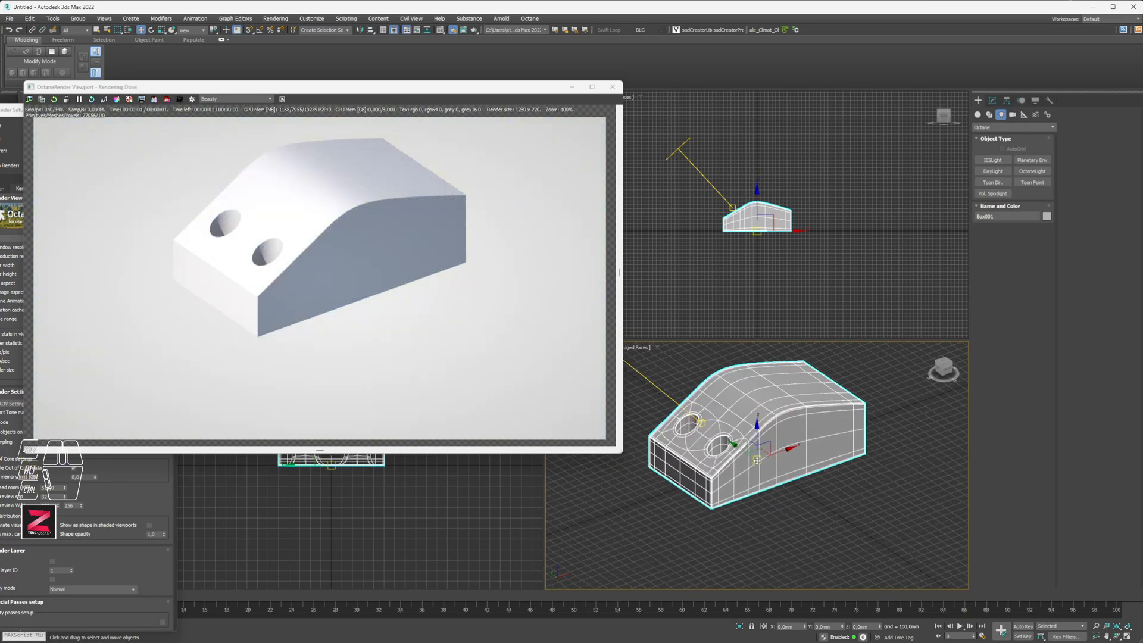
alt+middle_drag(746, 448, 743, 443)
scroll(742, 443, up, 5)
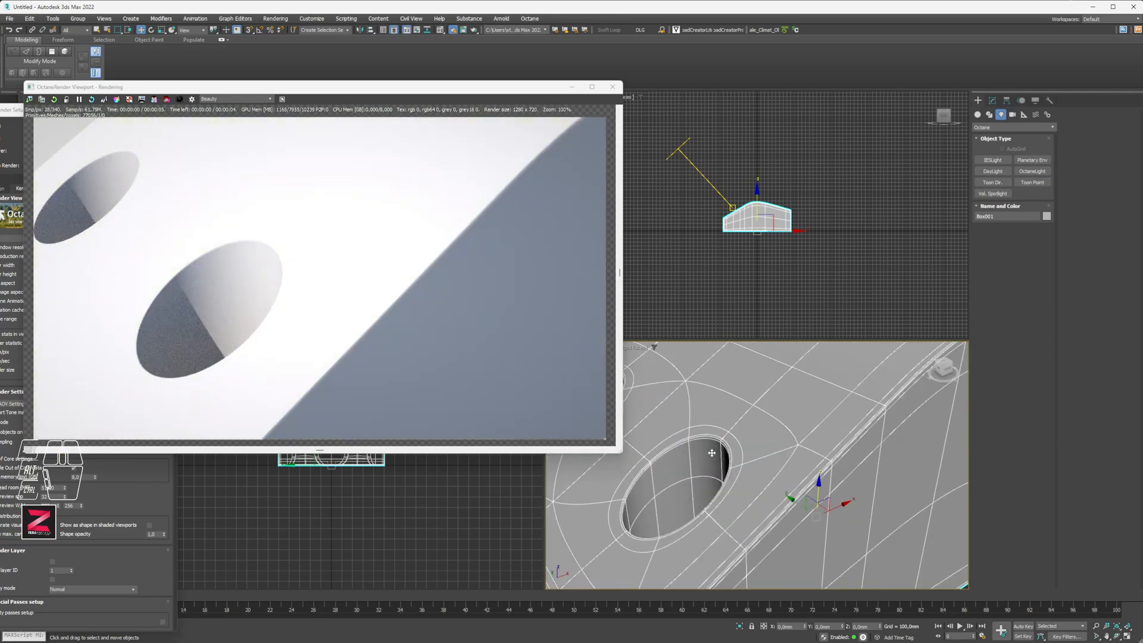
scroll(900, 471, up, 2)
scroll(900, 471, up, 4)
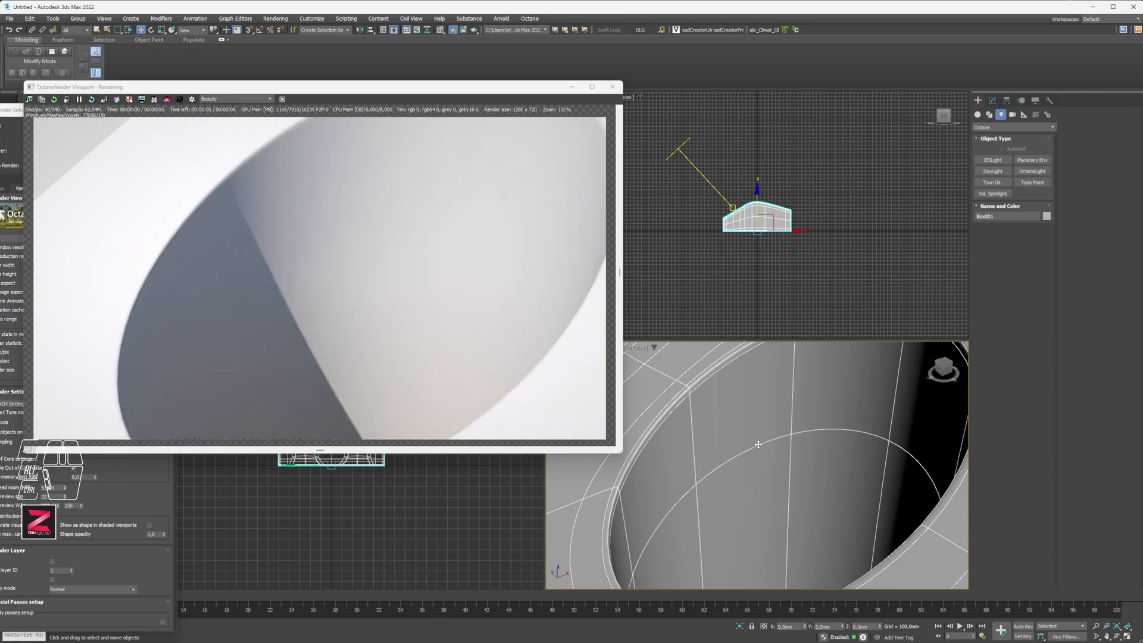
middle_drag(715, 540, 660, 577)
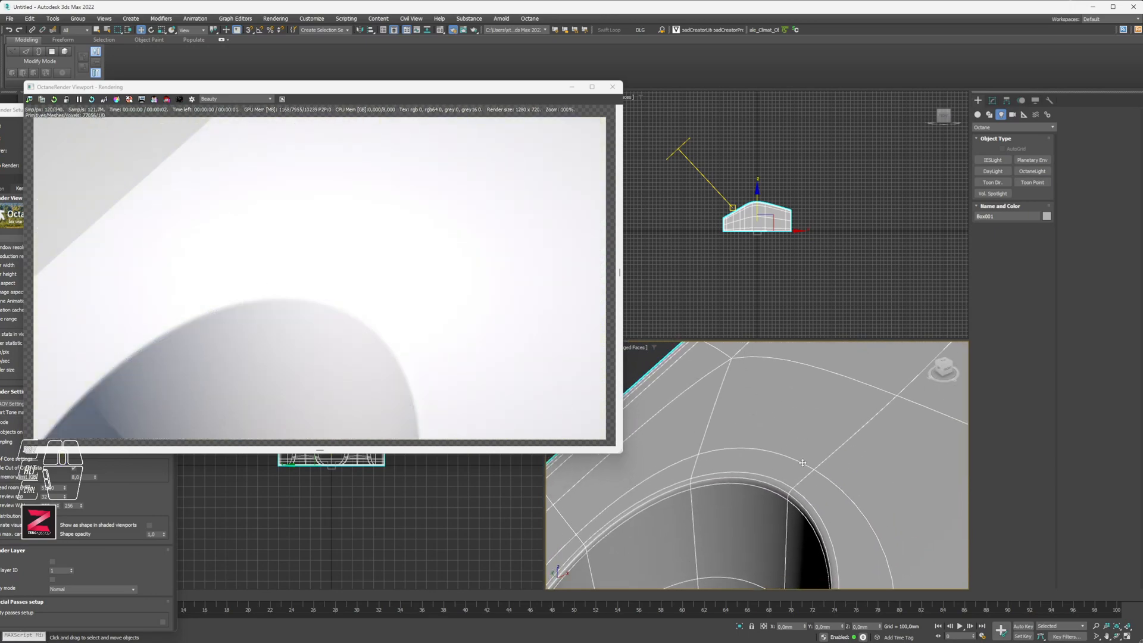
middle_drag(789, 447, 861, 346)
scroll(774, 455, up, 3)
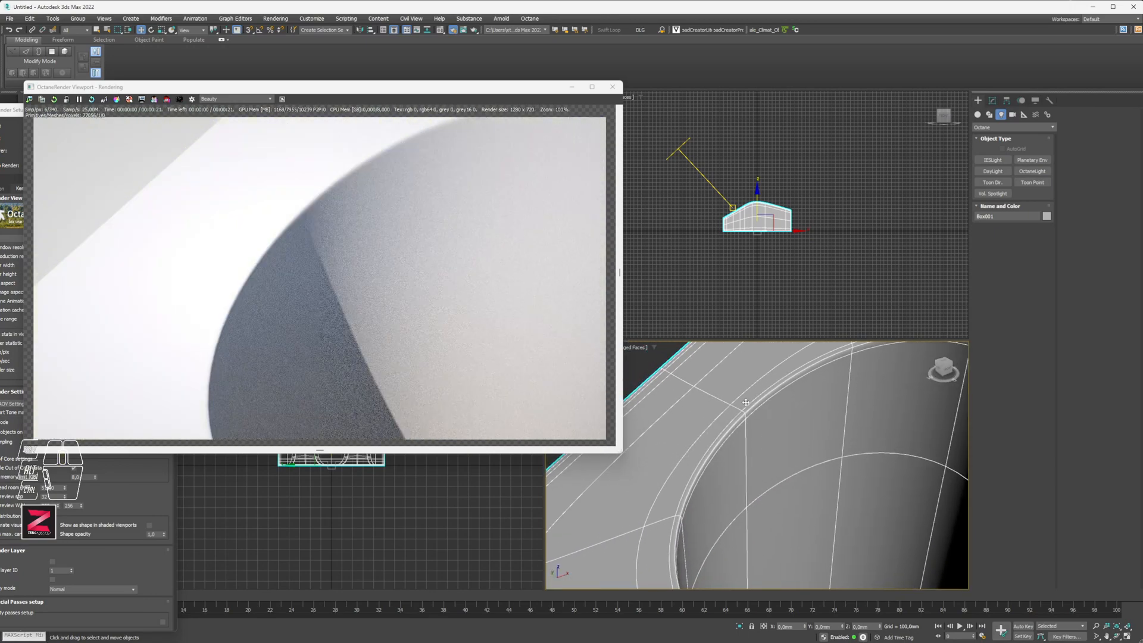
scroll(744, 408, up, 2)
scroll(747, 414, down, 3)
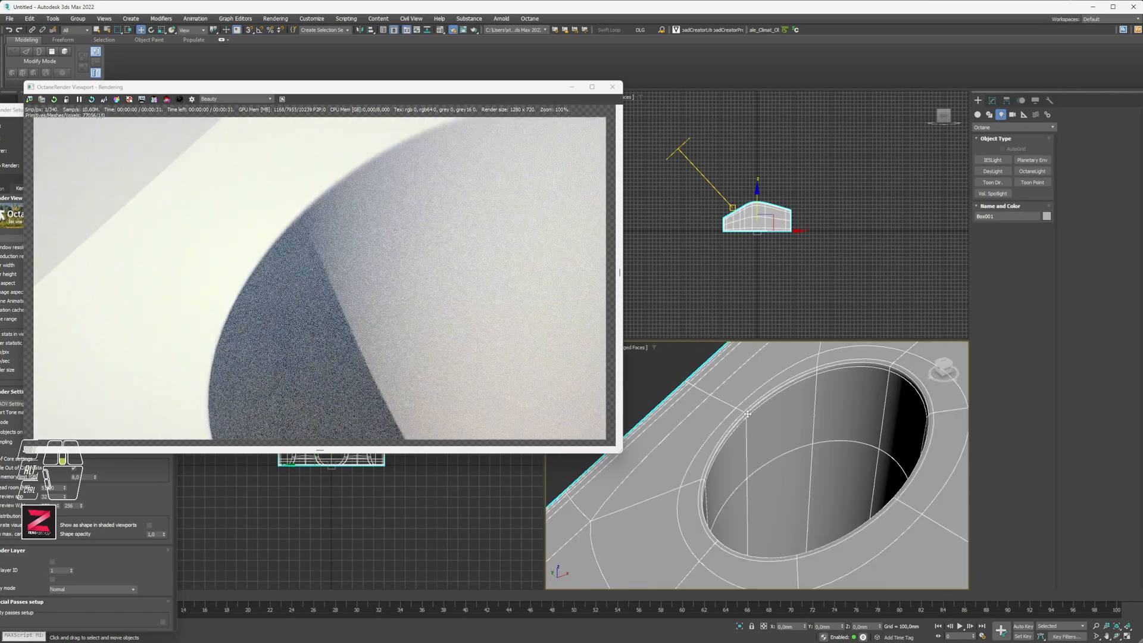
- Close the OctaneRender viewport and enter edge level of the block's Editable Poly in the maximized perspective view
click(612, 87)
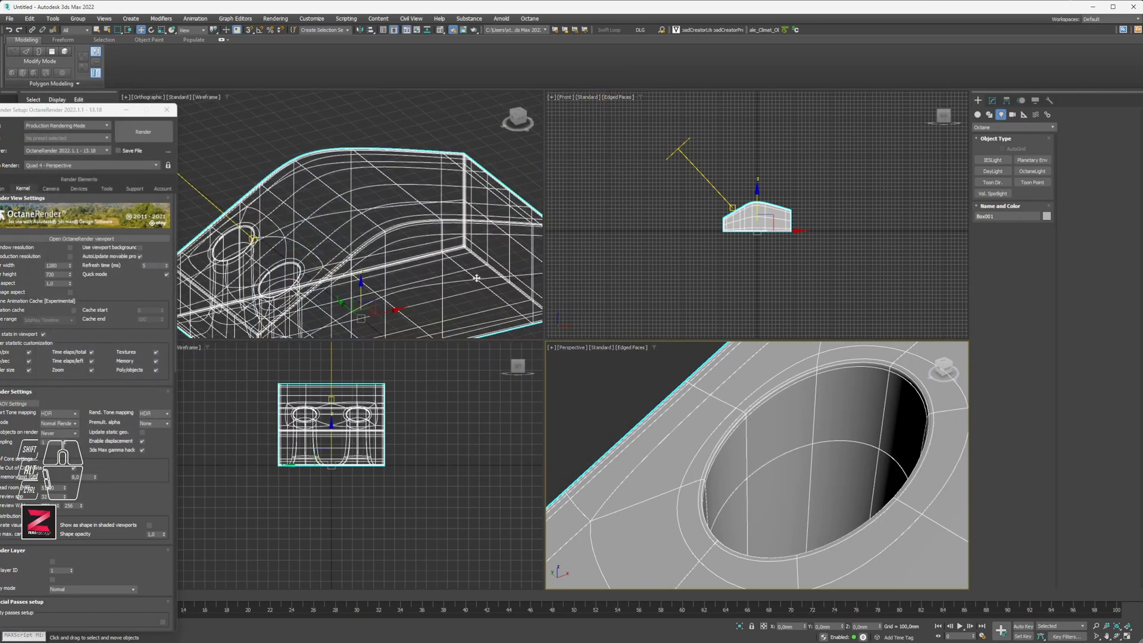
key(alt+w)
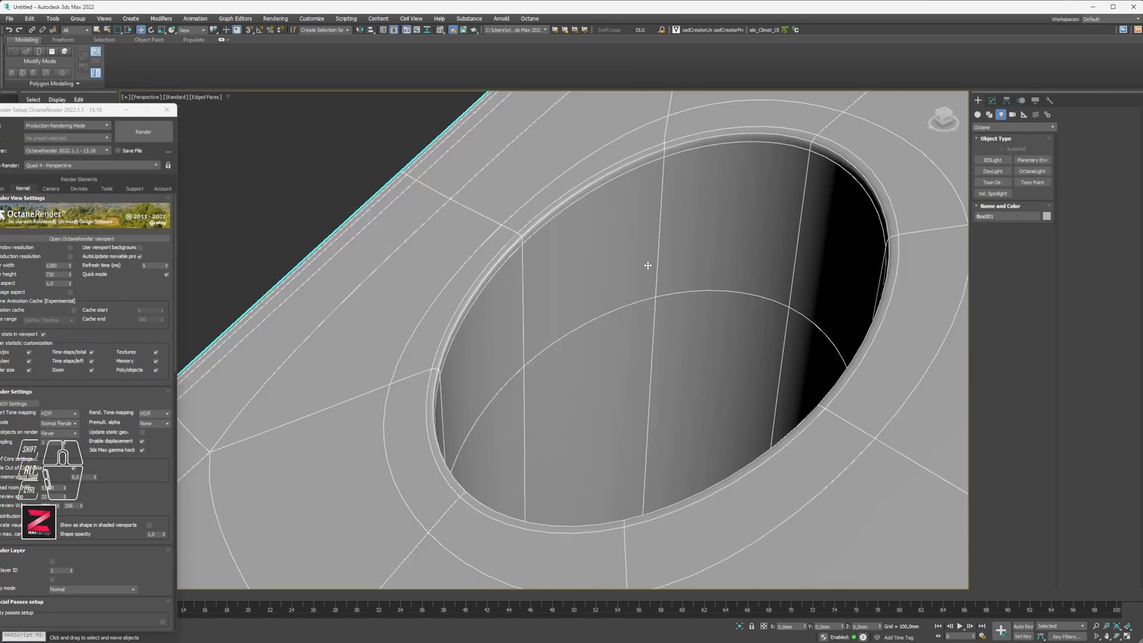
middle_drag(647, 265, 510, 271)
click(991, 100)
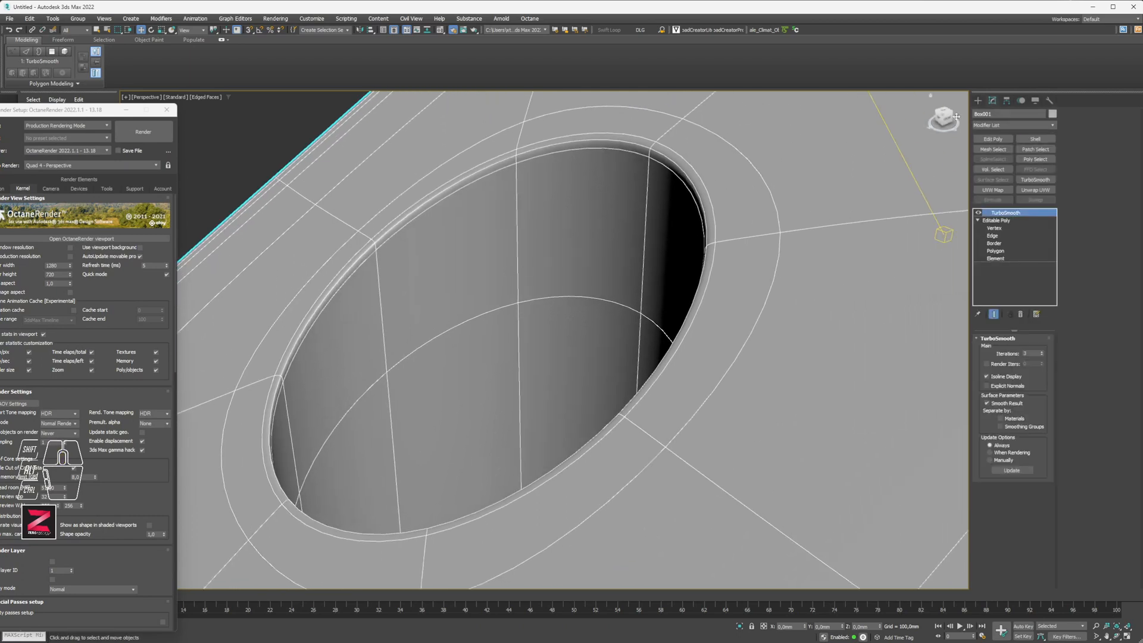
click(989, 220)
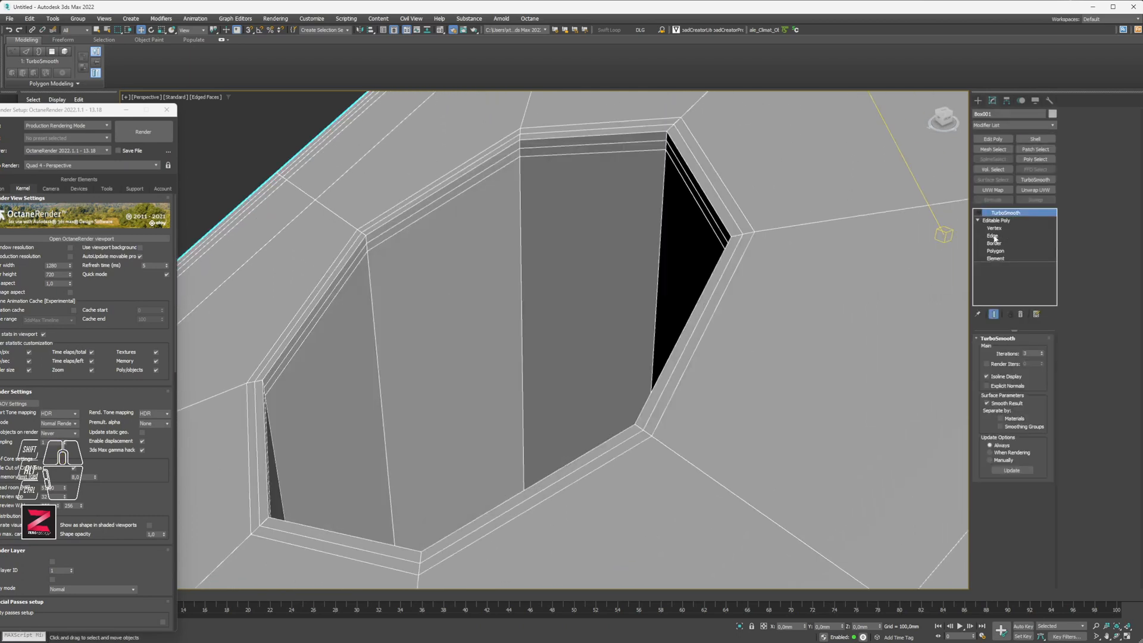
click(992, 236)
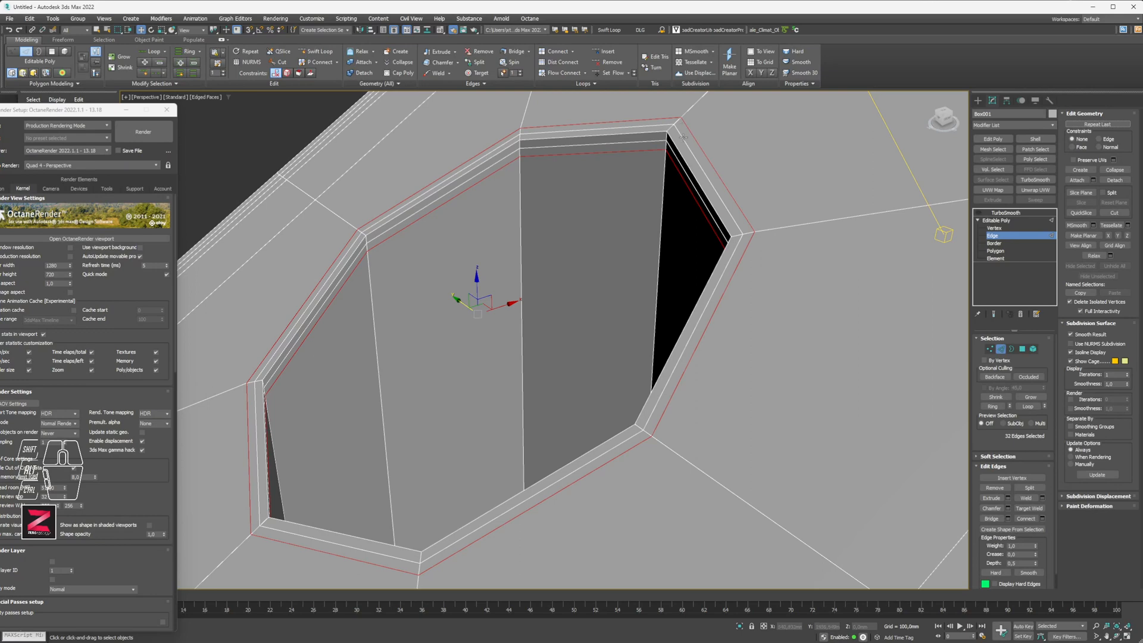
- Select the four support edge loops around the hole, two on each side of the central rim loop
click(700, 179)
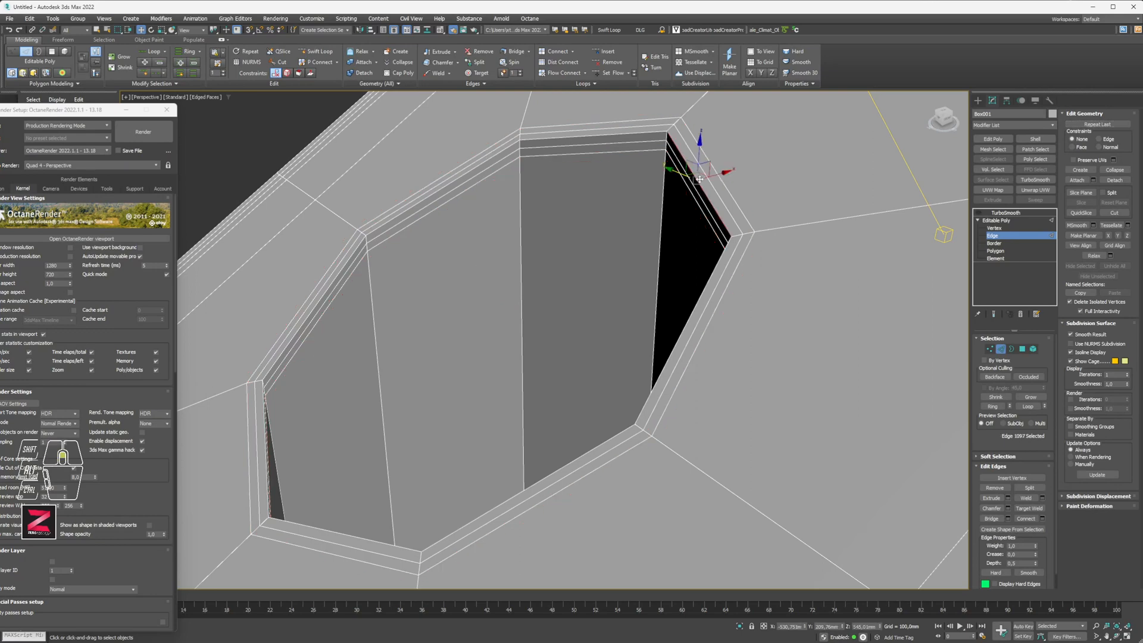
scroll(699, 179, up, 2)
scroll(699, 178, down, 1)
double_click(704, 202)
scroll(645, 211, down, 1)
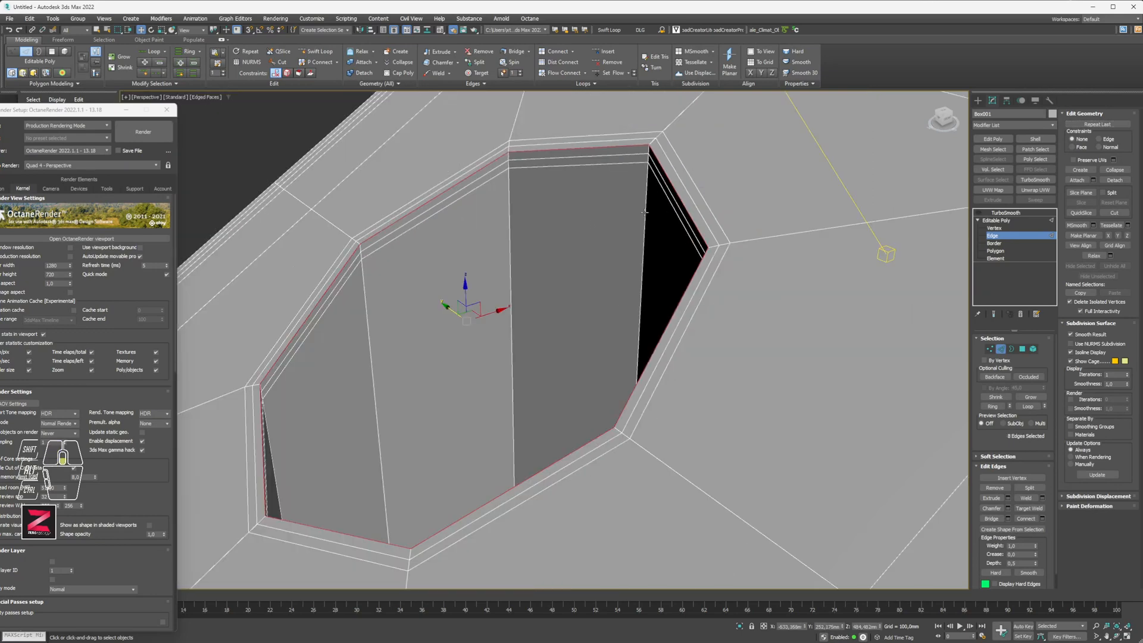
scroll(645, 212, down, 1)
scroll(648, 179, up, 4)
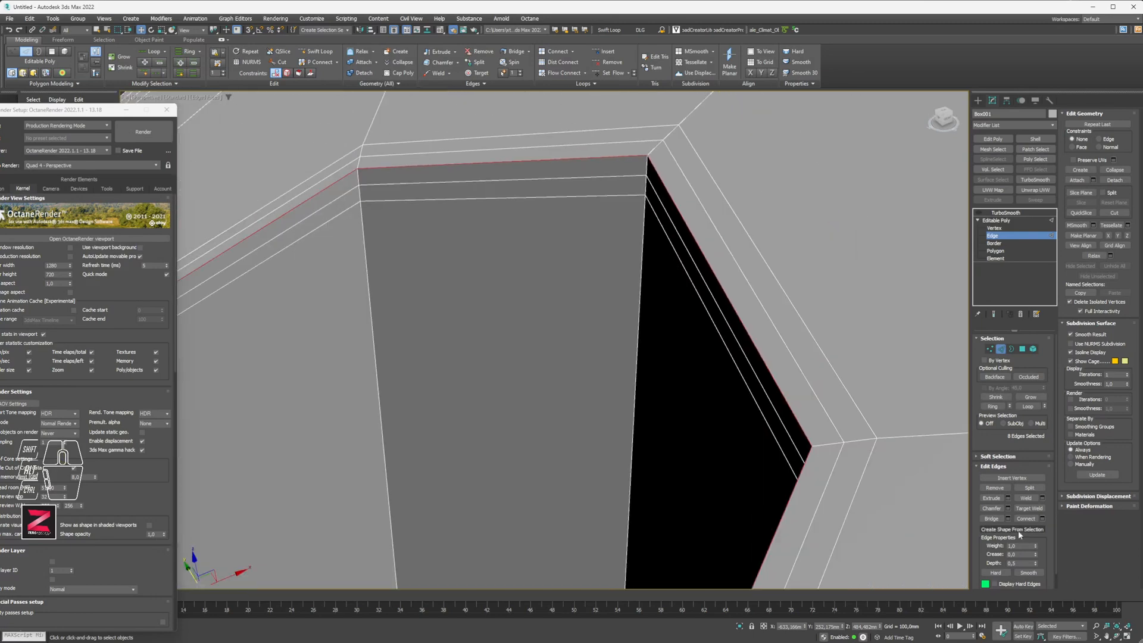
double_click(642, 140)
ctrl+double_click(641, 127)
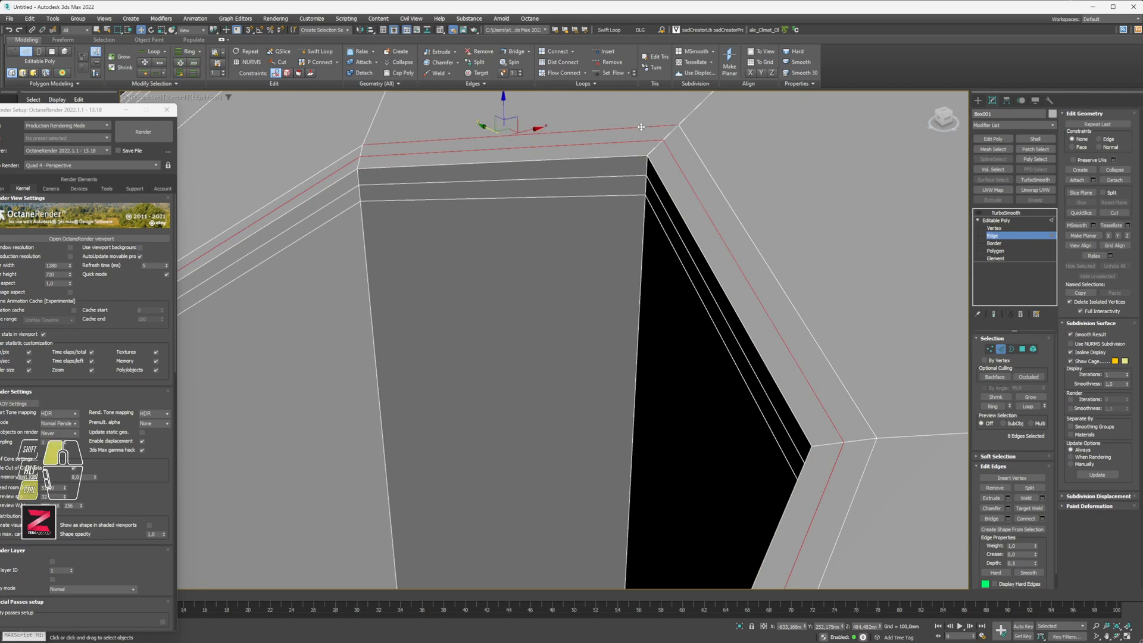
ctrl+double_click(615, 175)
ctrl+double_click(615, 195)
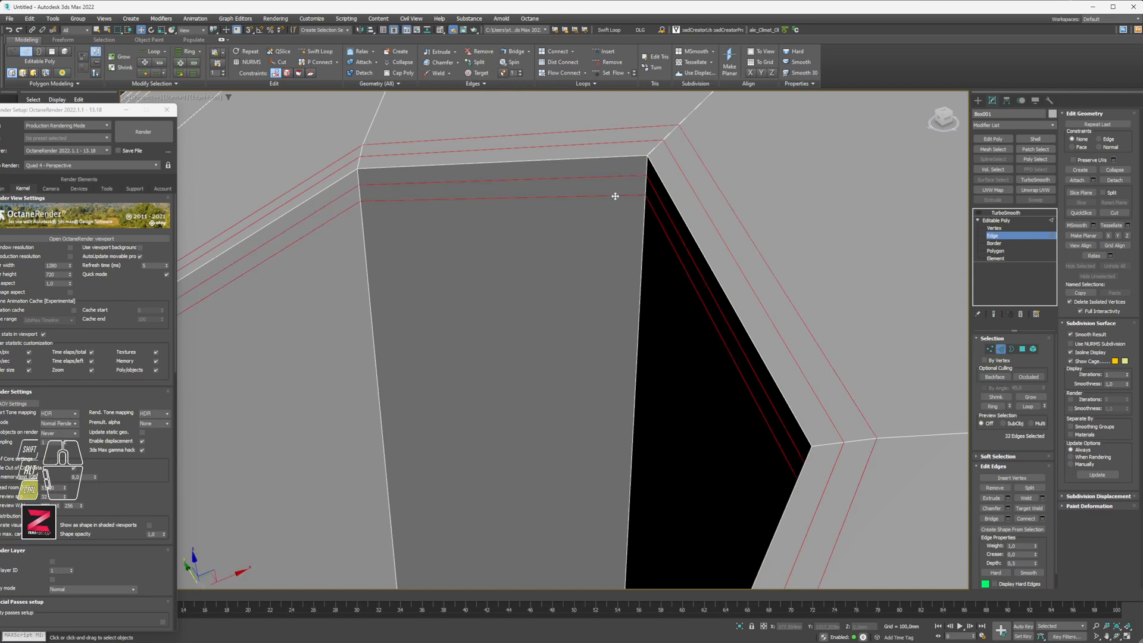
scroll(637, 226, down, 4)
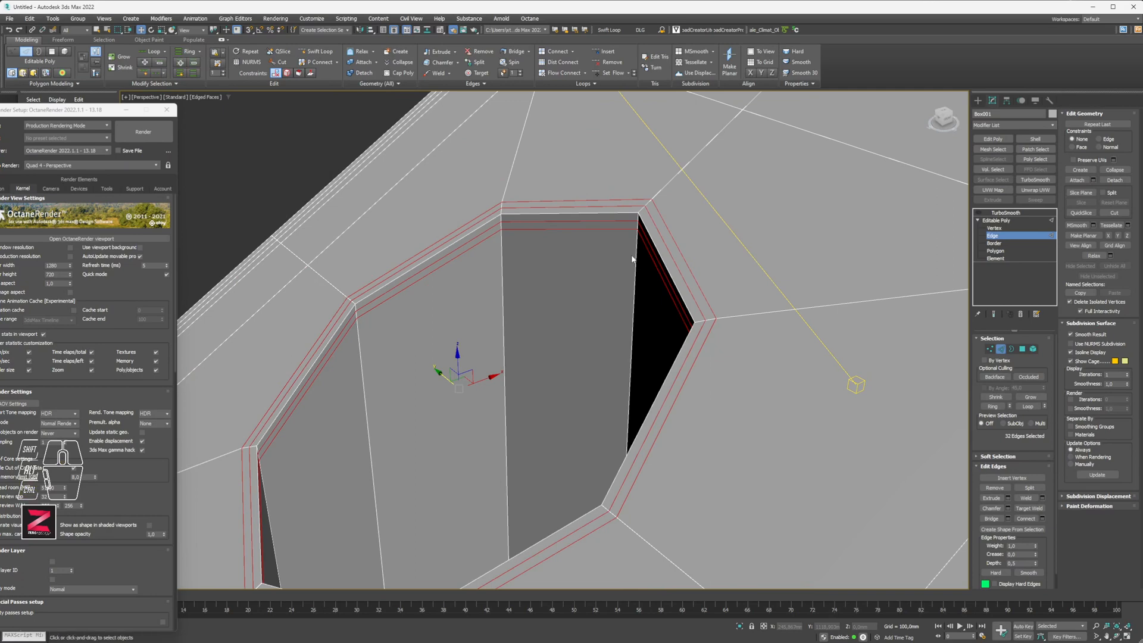
- Try deleting the four selected loops, then removing them without their vertices, and undo each attempt
key(Delete)
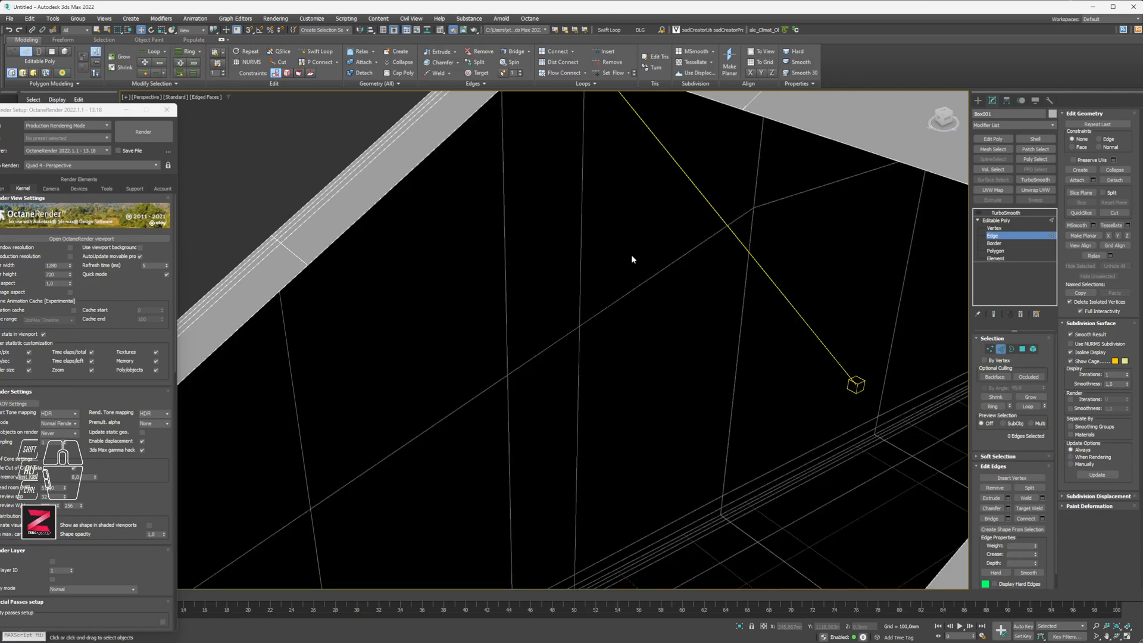
key(ctrl+z)
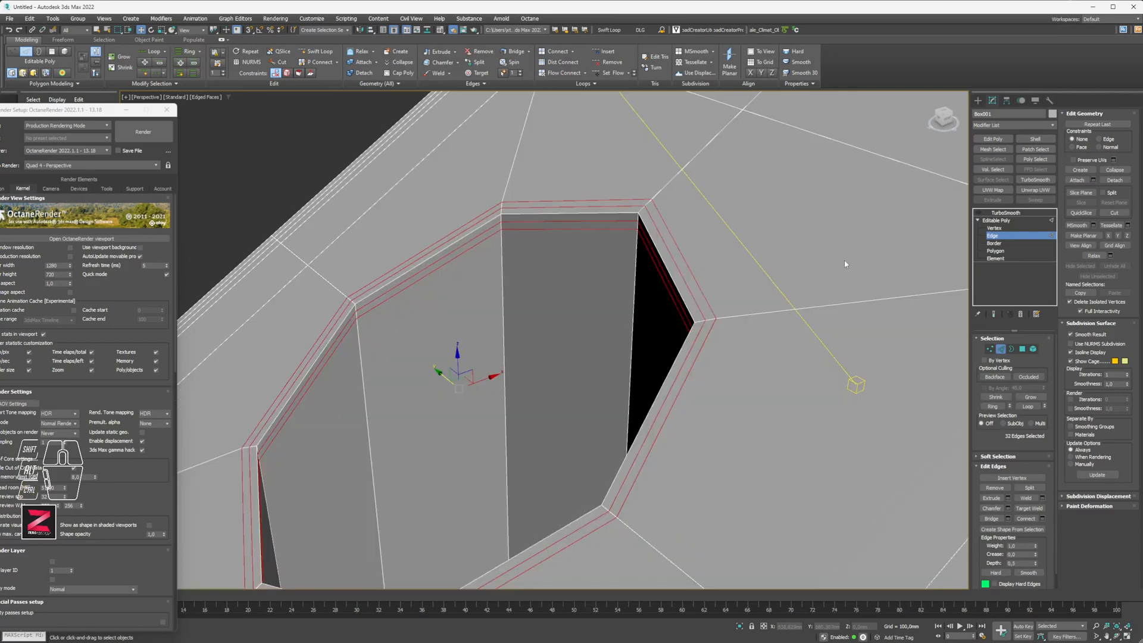
key(BackSpace)
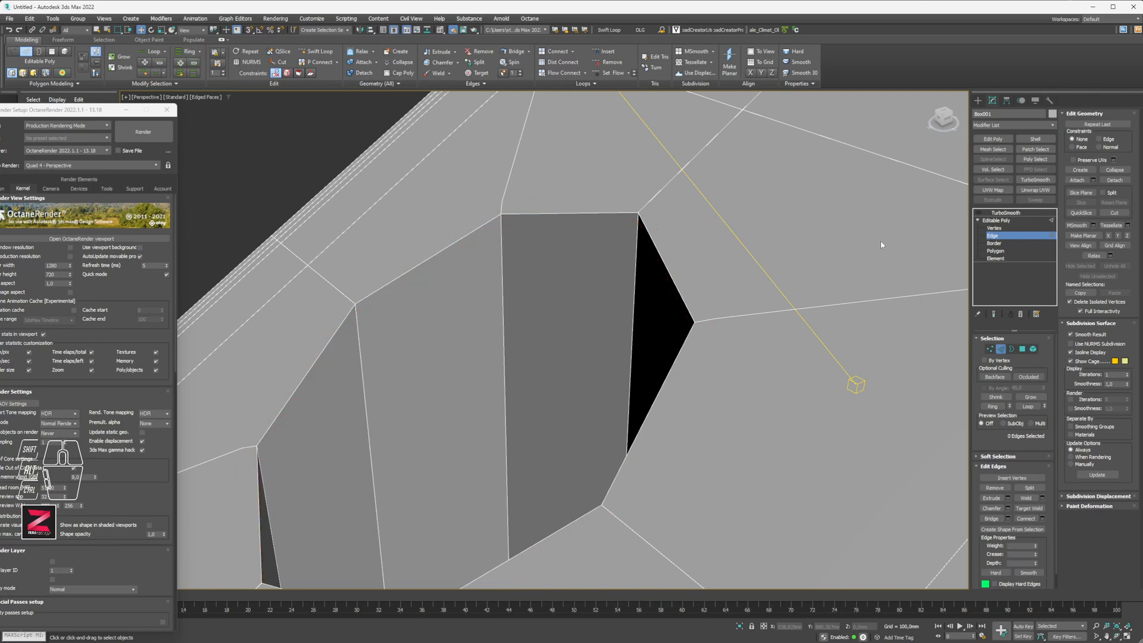
key(ctrl+1)
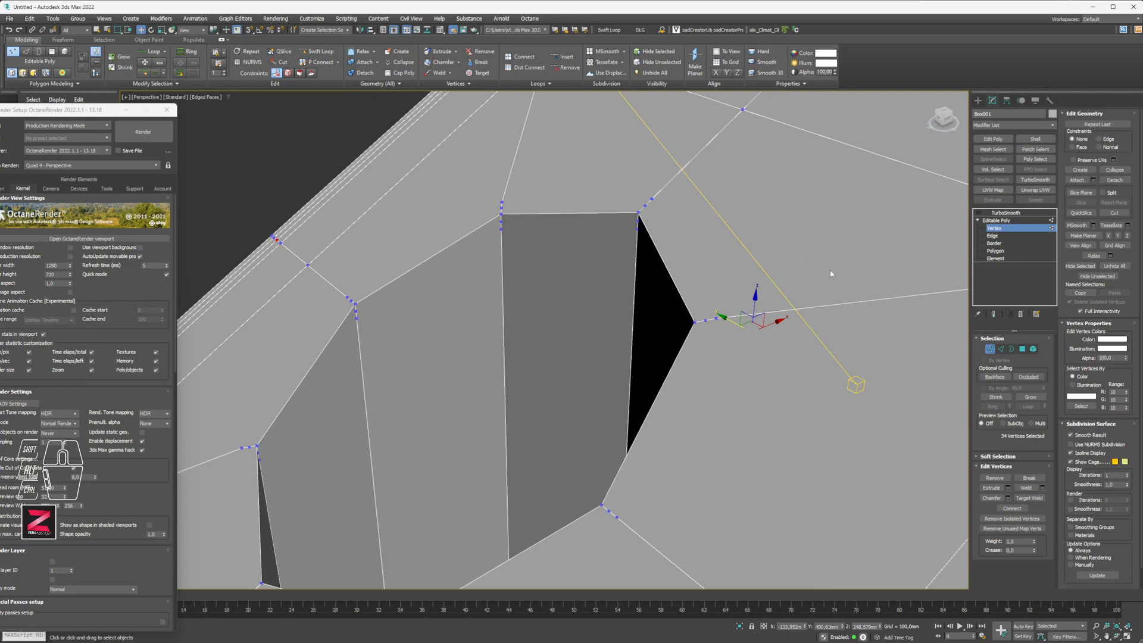
ctrl+click(1001, 236)
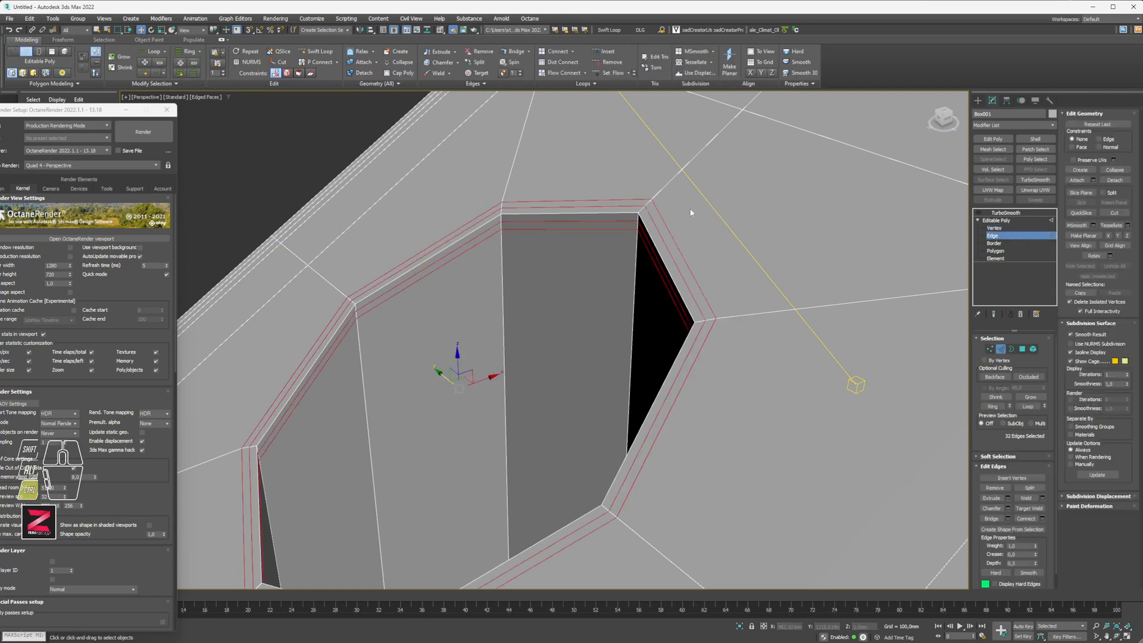
- Remove the four selected loops together with their vertices and check the rim at vertex level
key(ctrl+d)
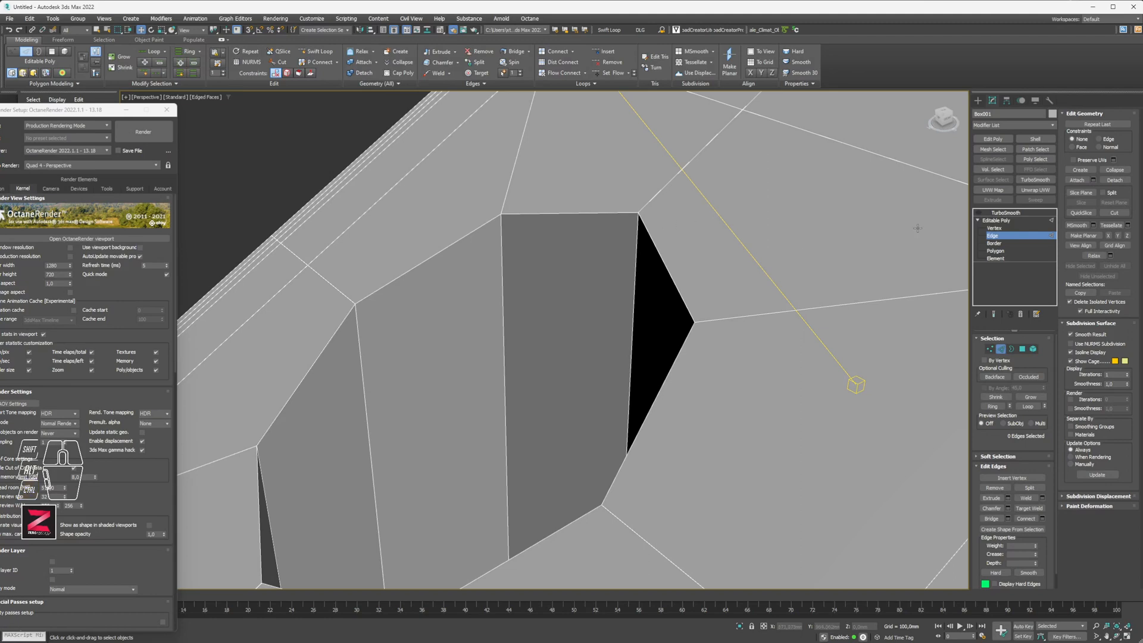
click(998, 229)
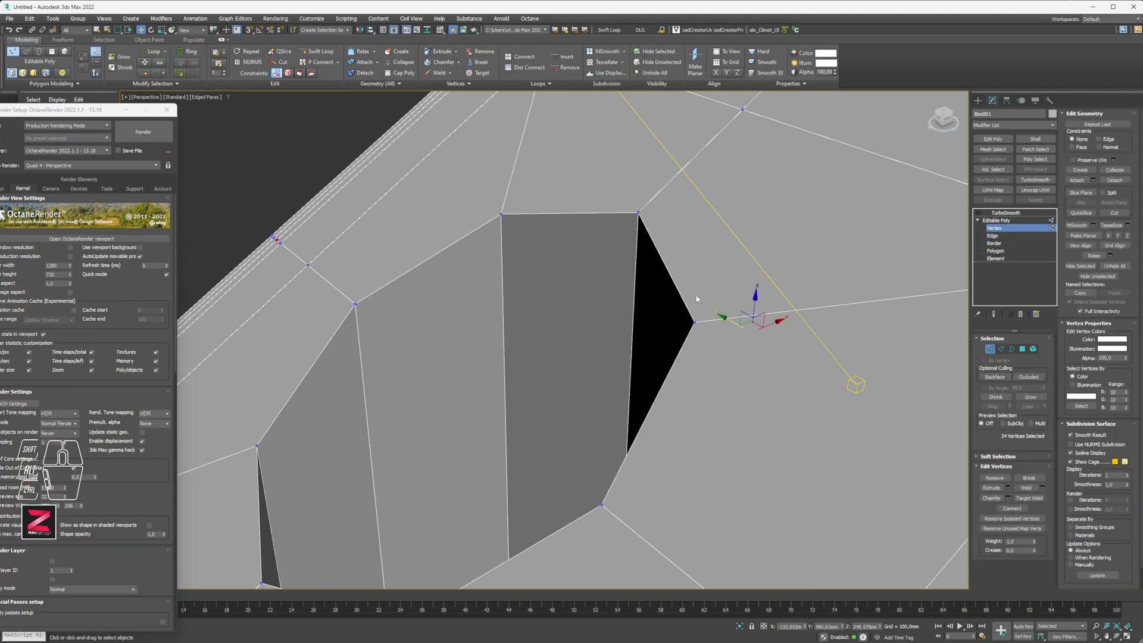
- Remove the four support edge loops around the second hole together with their vertices, keeping the central rim loop
middle_drag(762, 439, 551, 267)
middle_drag(673, 363, 564, 316)
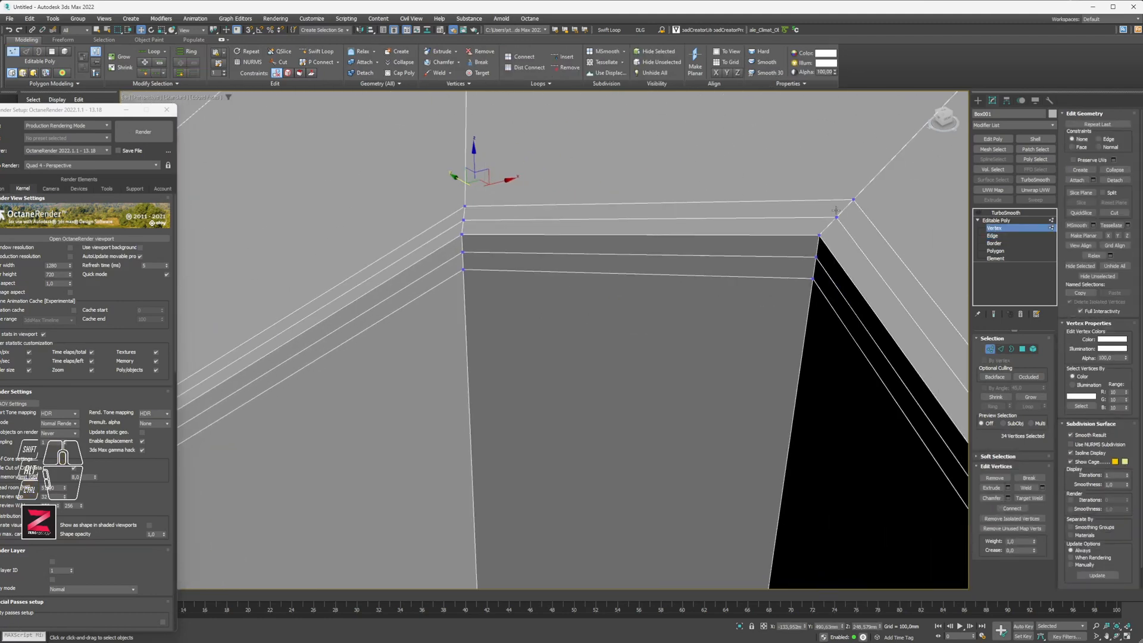
click(991, 236)
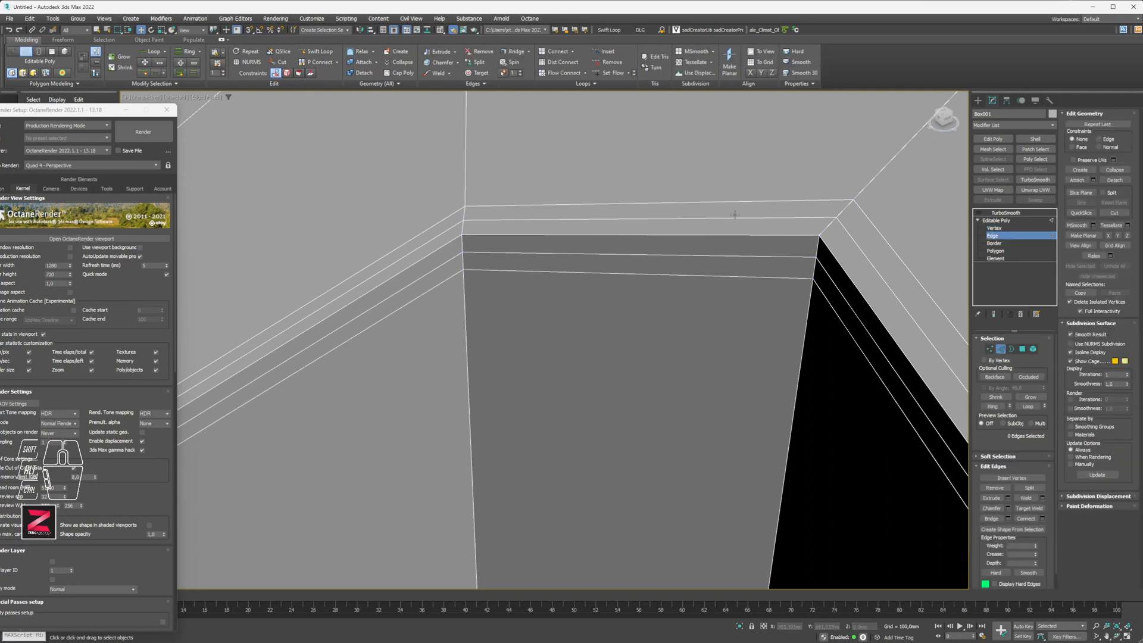
double_click(737, 205)
ctrl+double_click(736, 219)
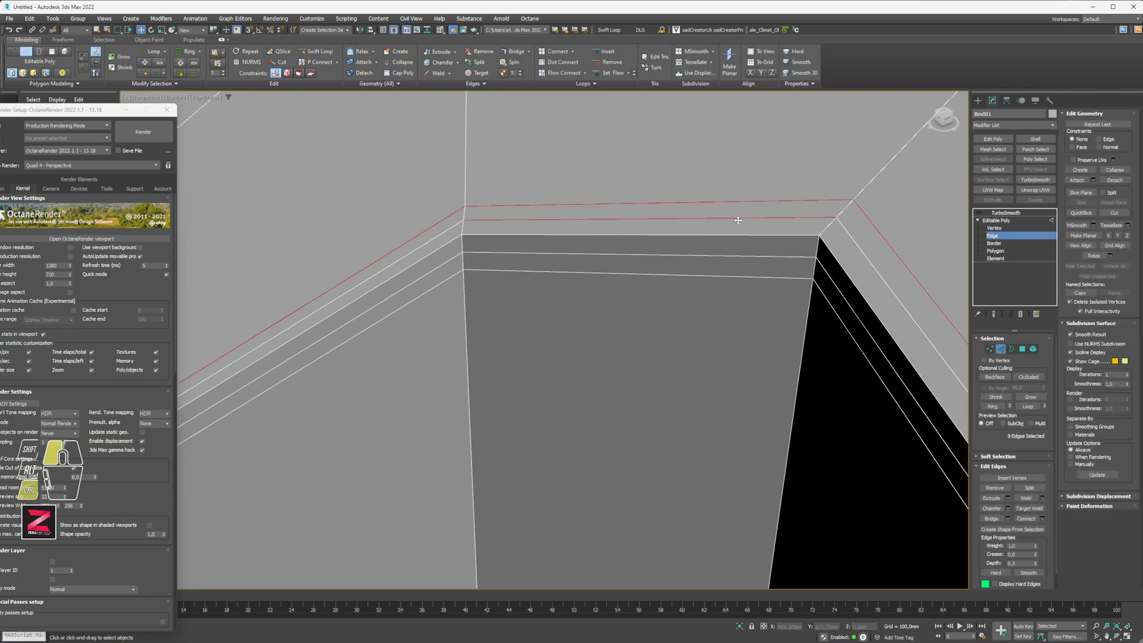
ctrl+double_click(741, 257)
ctrl+double_click(740, 275)
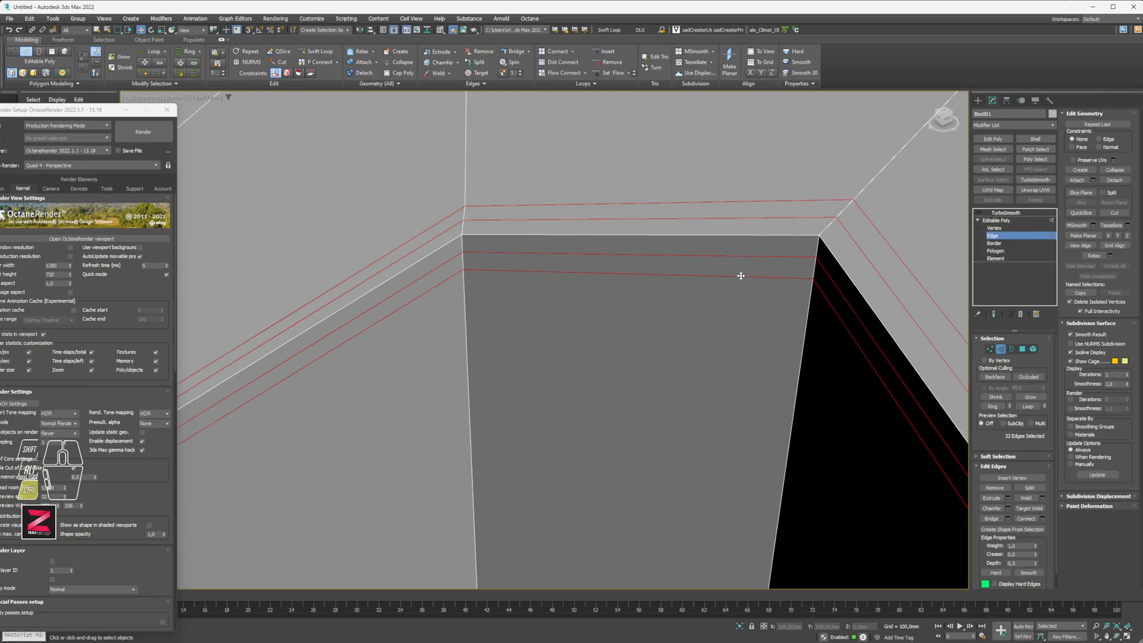
key(ctrl+BackSpace)
scroll(728, 271, down, 2)
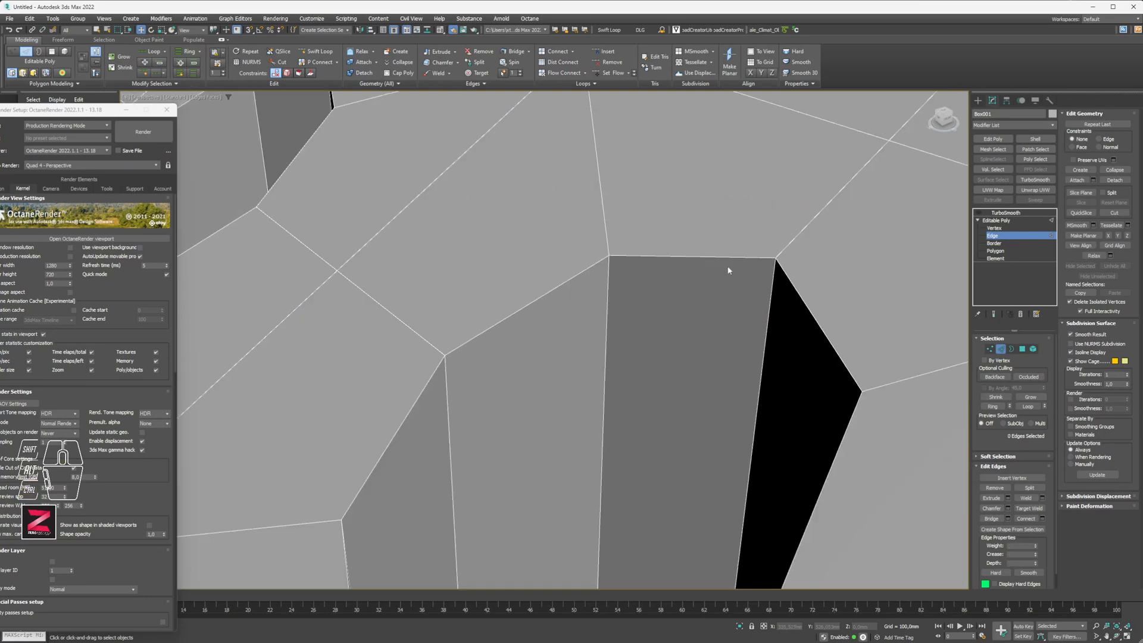
- Select the rim edge loops of both upper holes and chamfer them 10 mm with 2 segments and a depth of 1.0
double_click(683, 258)
alt+middle_drag(682, 258, 613, 276)
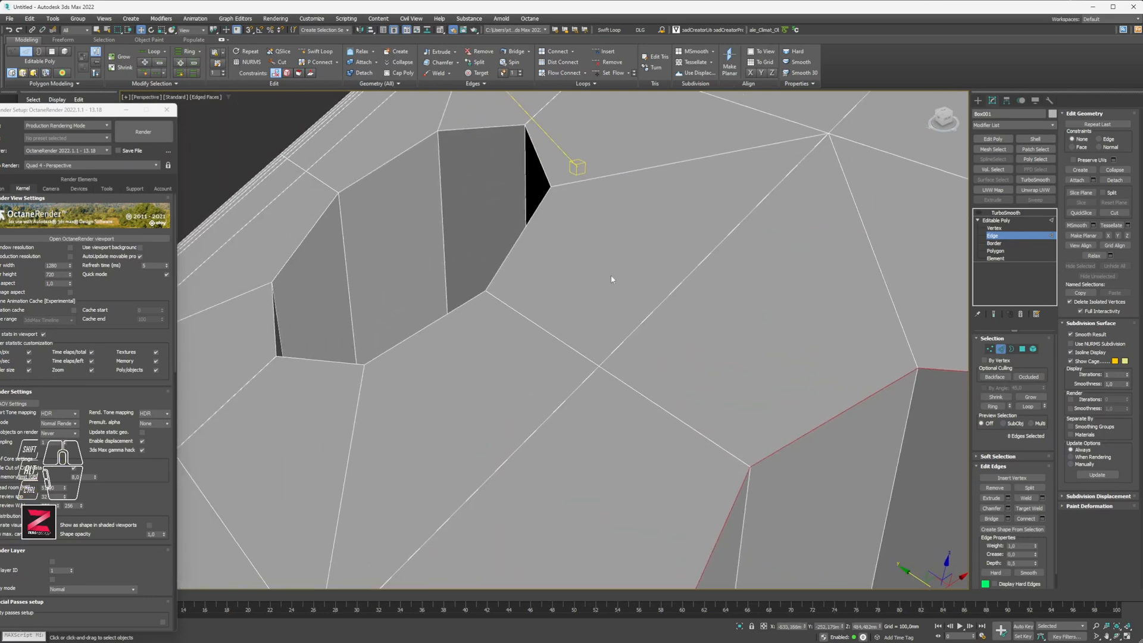
ctrl+double_click(510, 246)
middle_drag(740, 357, 554, 290)
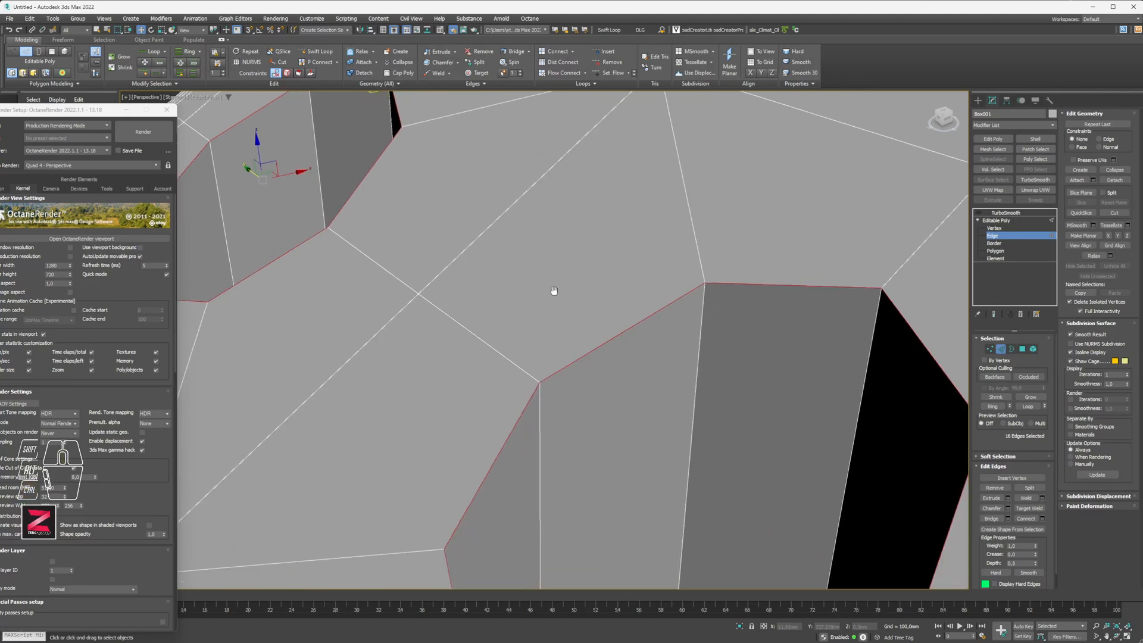
middle_drag(453, 230, 678, 420)
scroll(574, 289, up, 3)
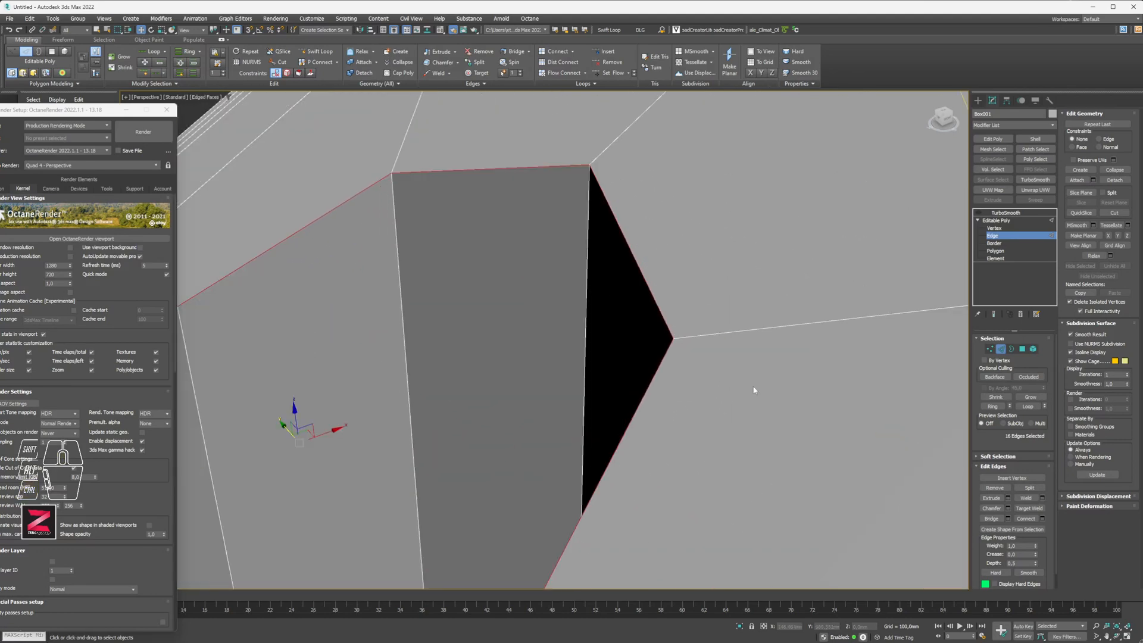
click(1007, 507)
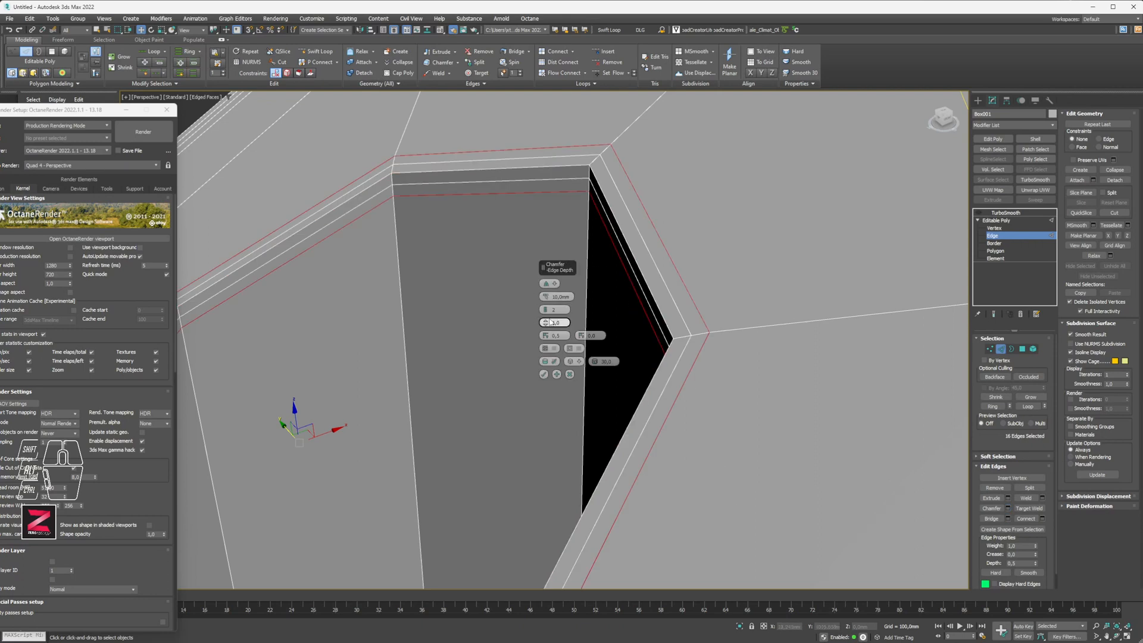
drag(545, 323, 549, 251)
- Start the Octane viewport render and enable TurboSmooth with the end result shown, keeping the chamfer settings visible beside the render
click(38, 236)
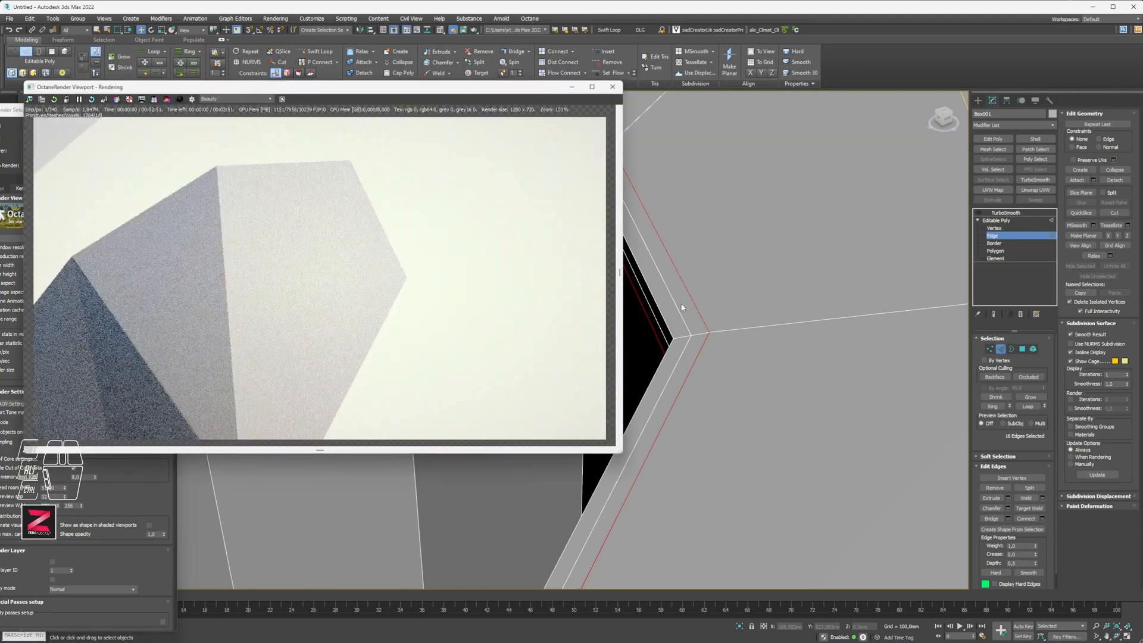
middle_drag(682, 306, 767, 320)
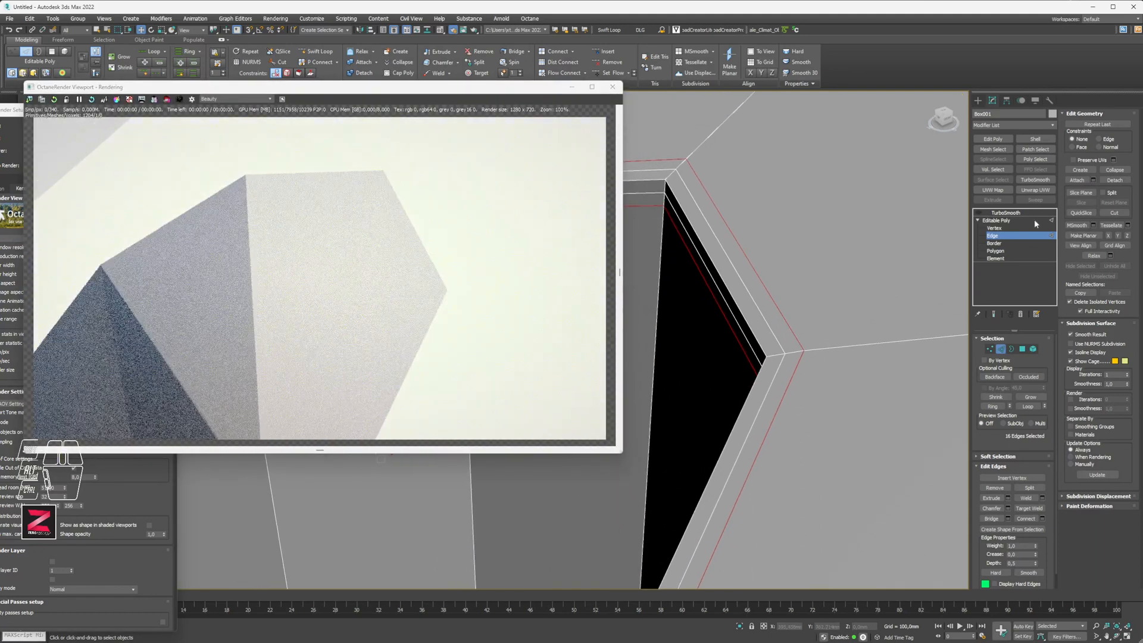
click(978, 213)
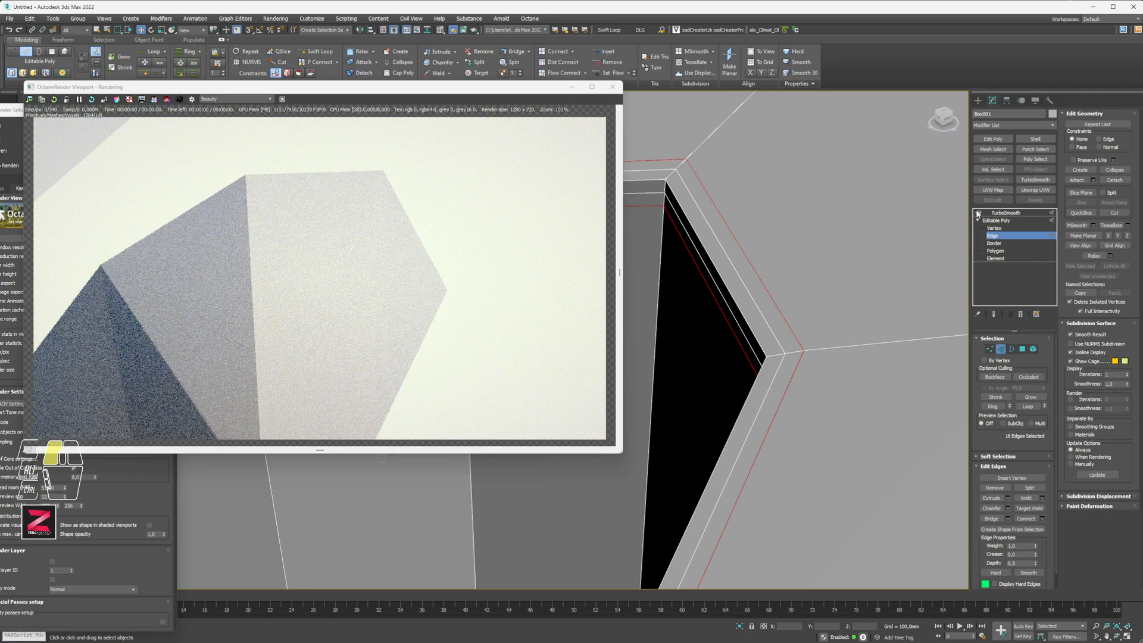
click(994, 314)
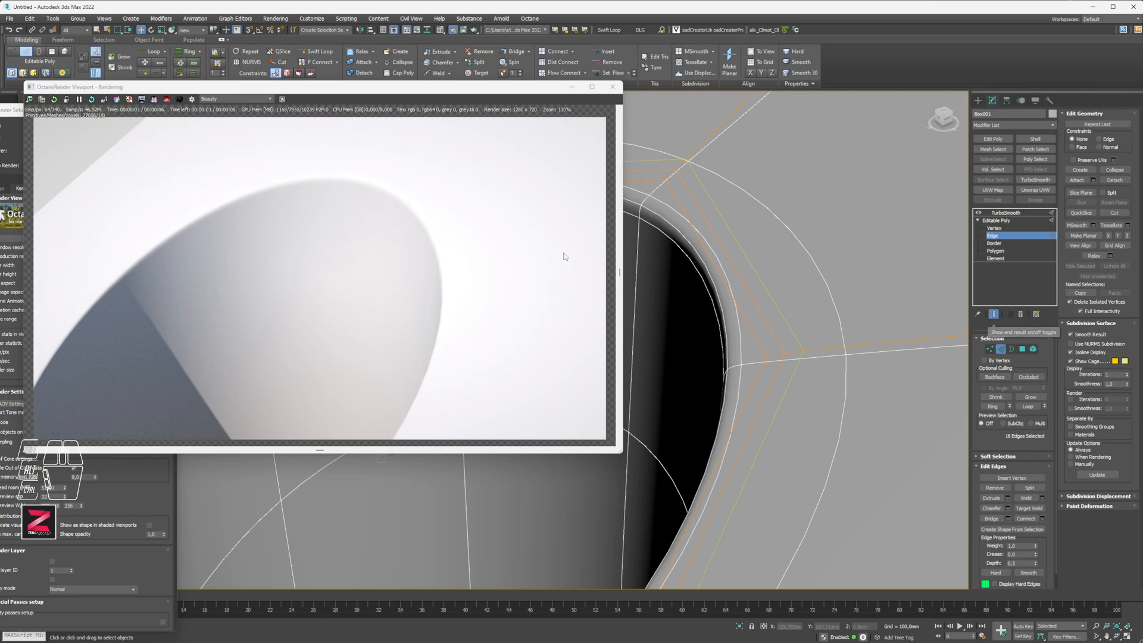
drag(519, 88, 340, 100)
drag(561, 269, 819, 271)
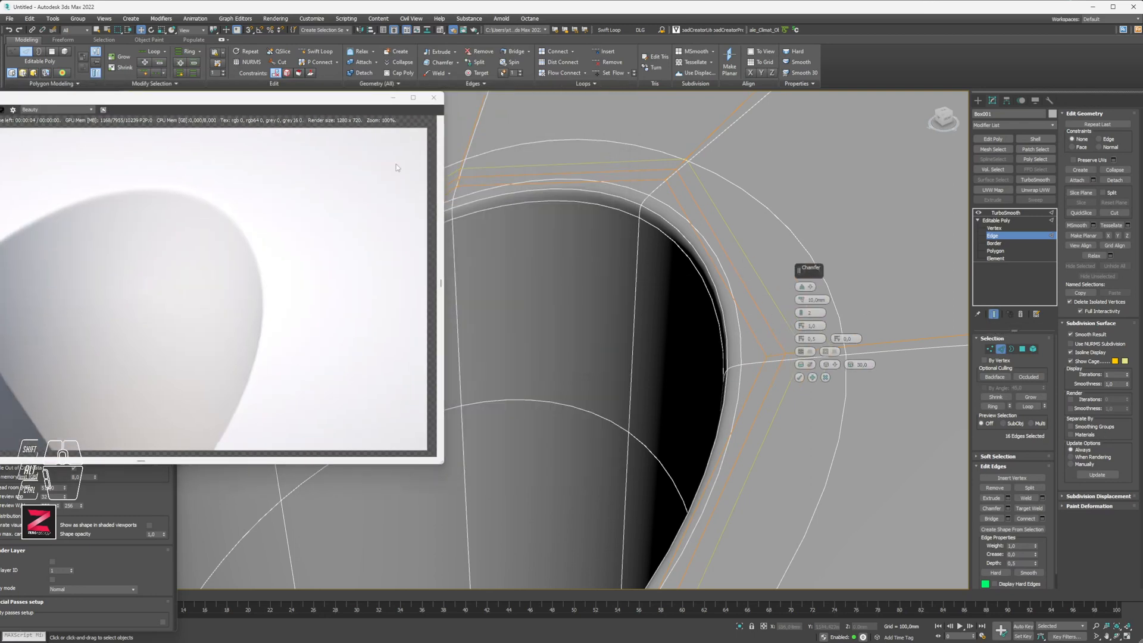
drag(342, 98, 505, 118)
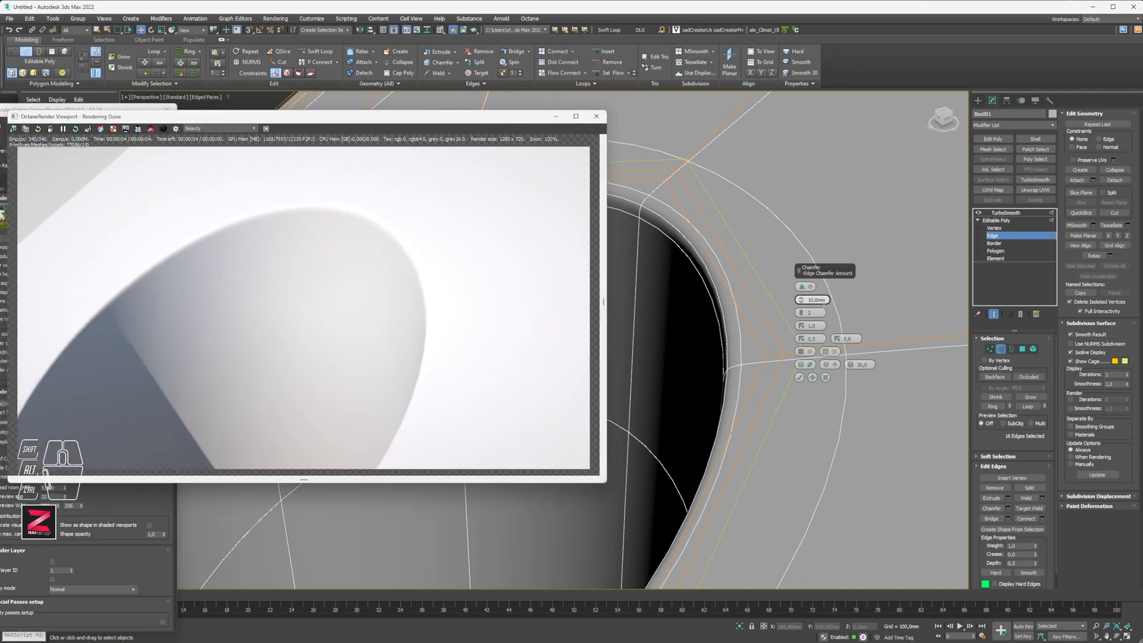
- Widen the rim chamfer to about 31 mm and restart the Octane viewport with the whole hole in view
drag(801, 301, 803, 288)
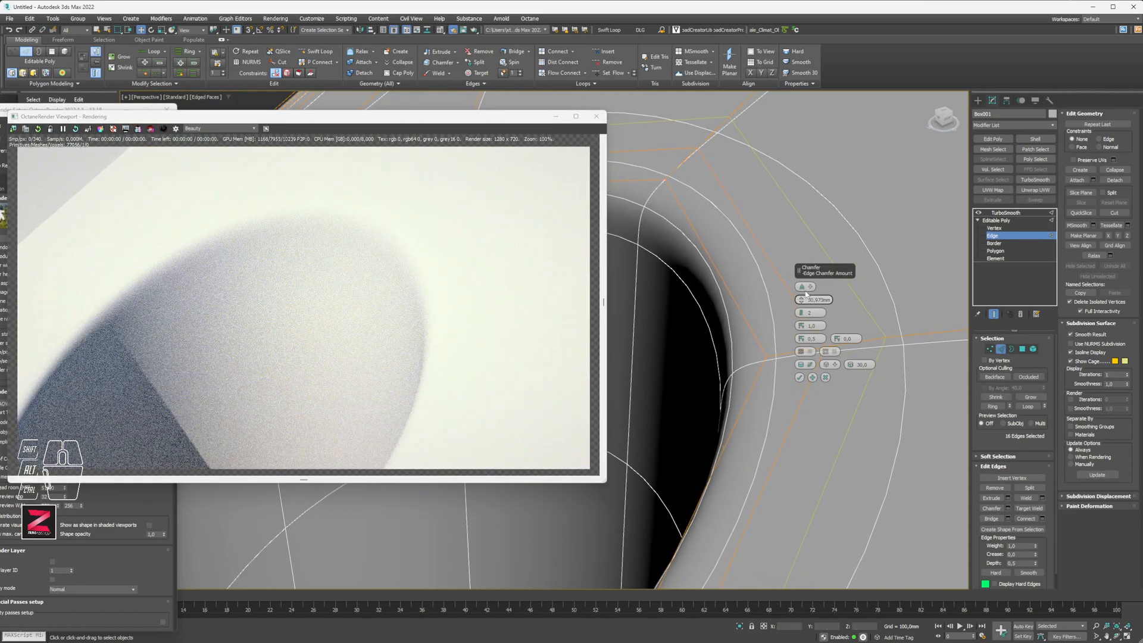
scroll(741, 316, down, 4)
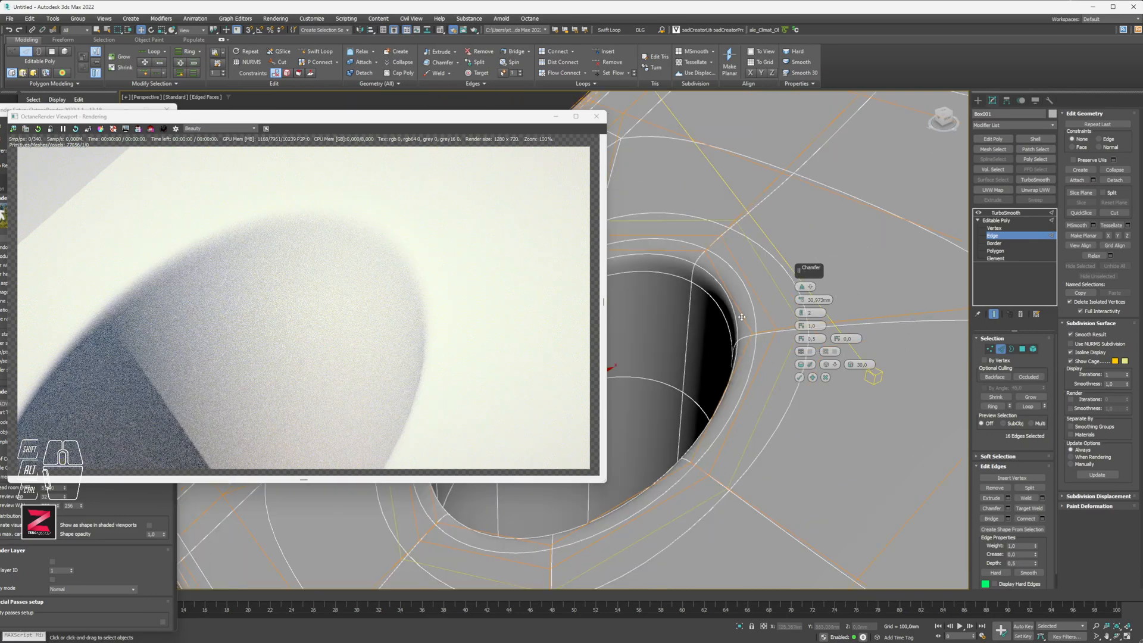
middle_drag(702, 323, 740, 289)
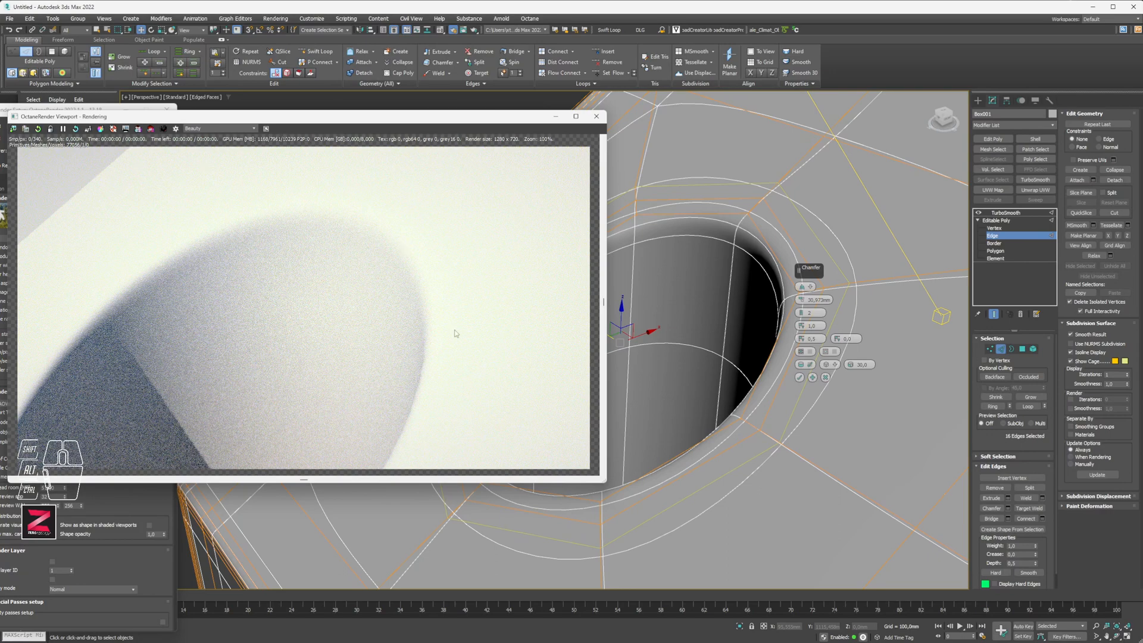
mouse_move(731, 328)
middle_down()
mouse_move(712, 359)
mouse_move(709, 331)
middle_up()
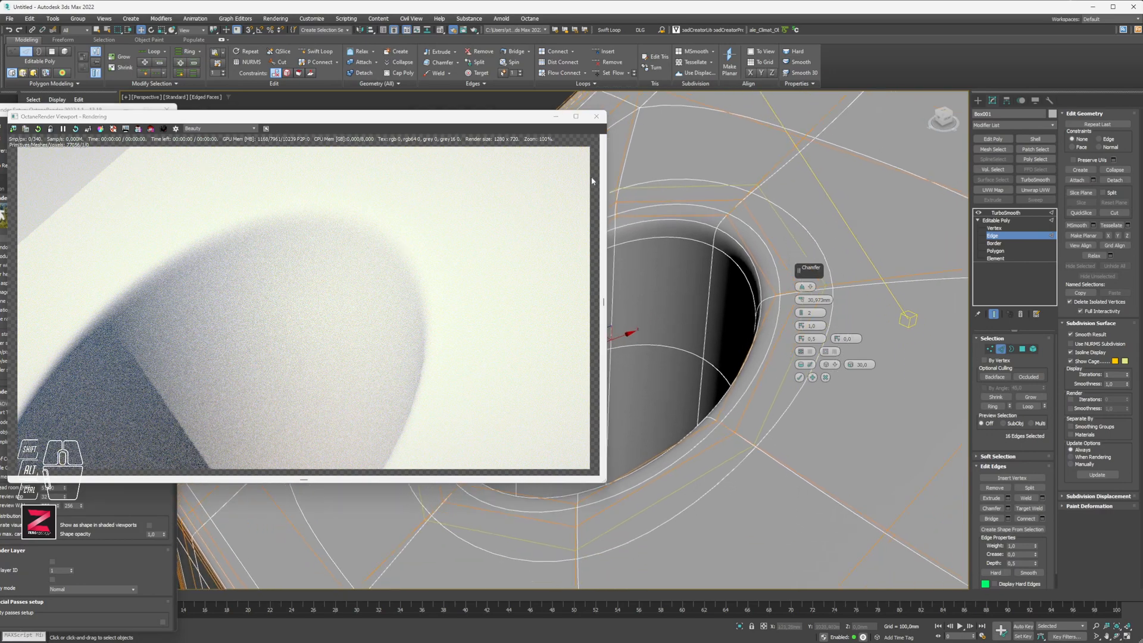
click(596, 117)
click(49, 242)
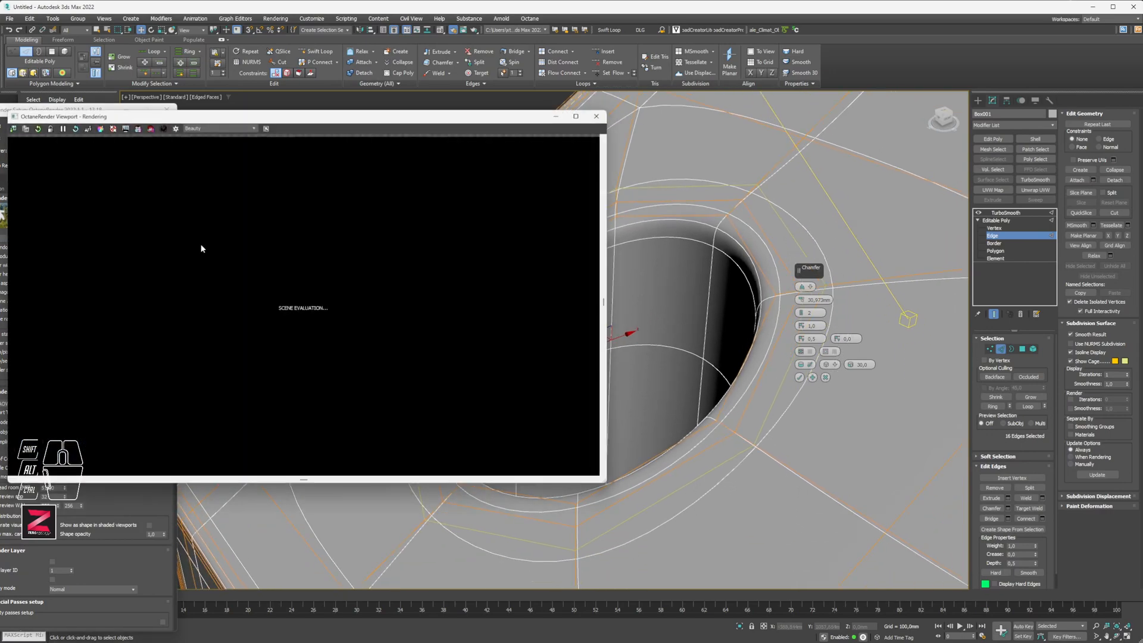
- Compare a narrow chamfer of about 11 mm in the render, then apply a wide one of just over 30 mm
click(802, 302)
drag(802, 303, 797, 312)
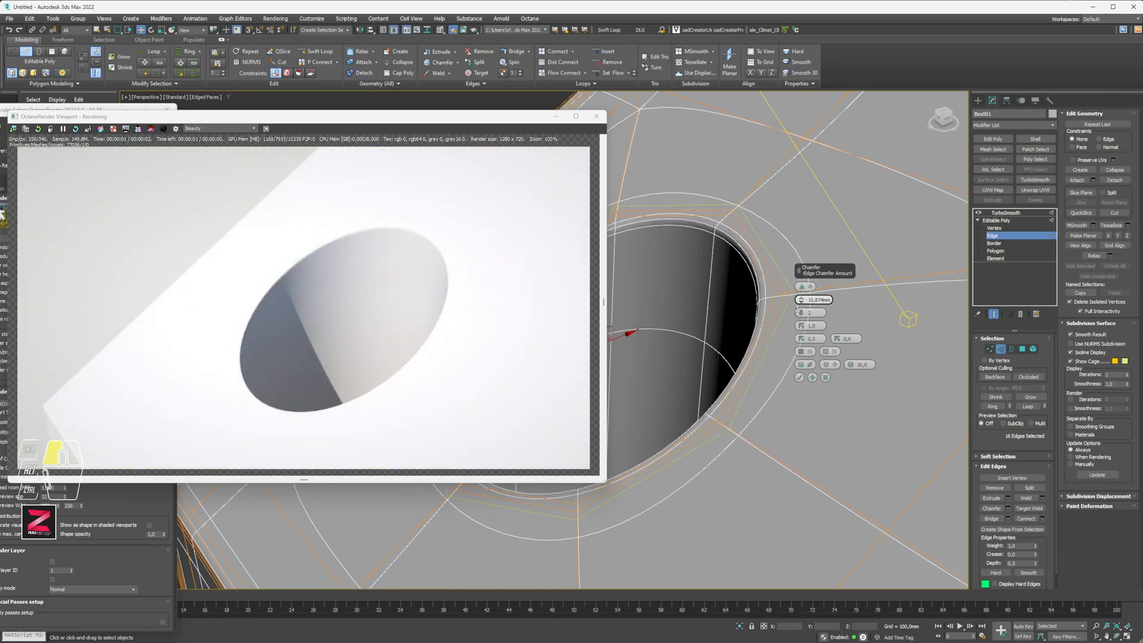
drag(798, 310, 801, 299)
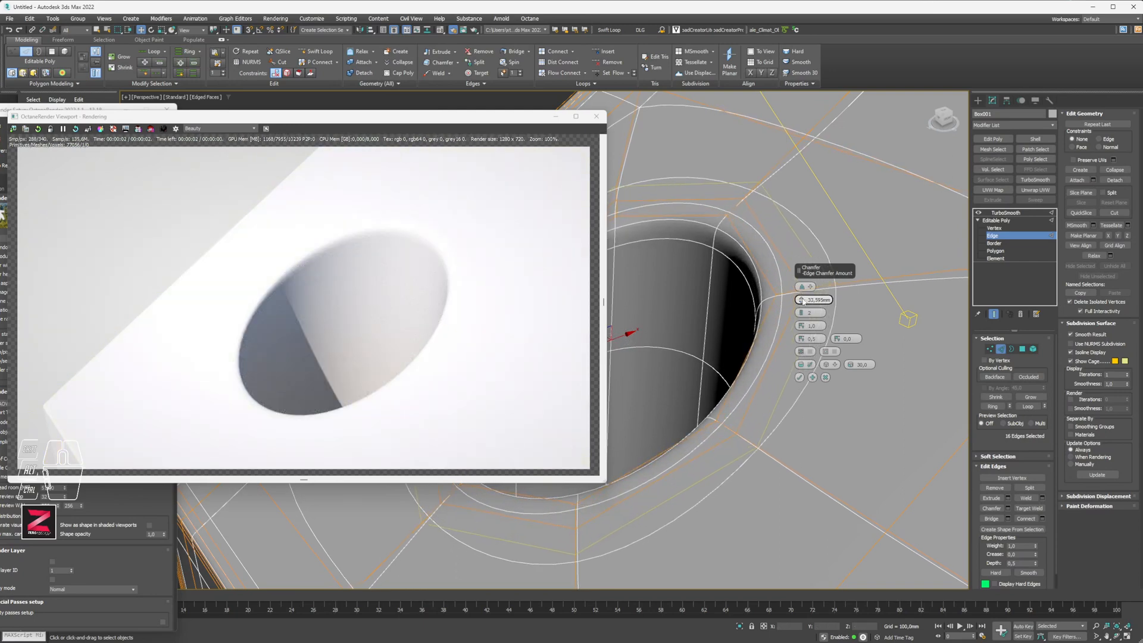
click(799, 377)
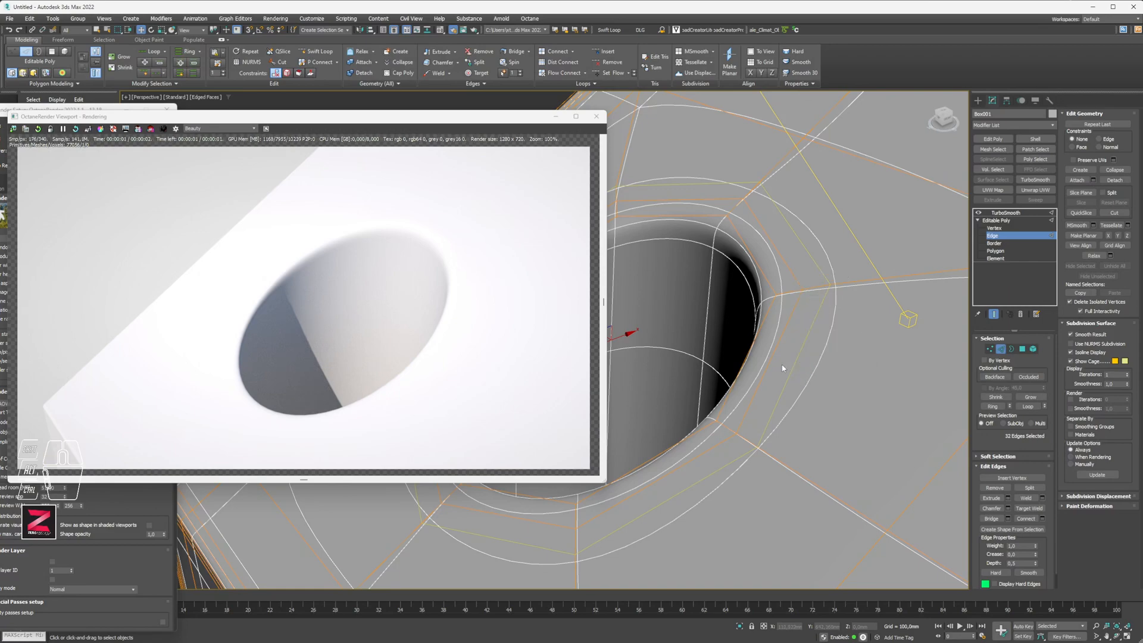
- Close the render and examine the hole openings on the block's underside with the smoothed result off and on
click(595, 116)
alt+middle_drag(683, 429, 495, 218)
scroll(494, 217, down, 3)
alt+middle_drag(576, 291, 421, 142)
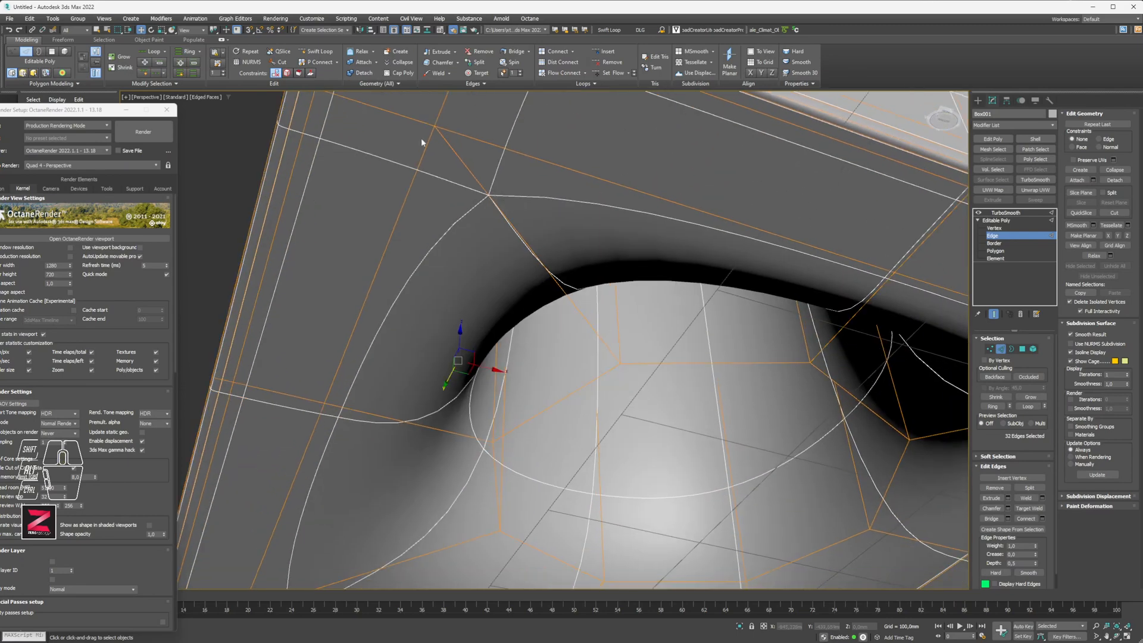
alt+middle_drag(582, 315, 484, 253)
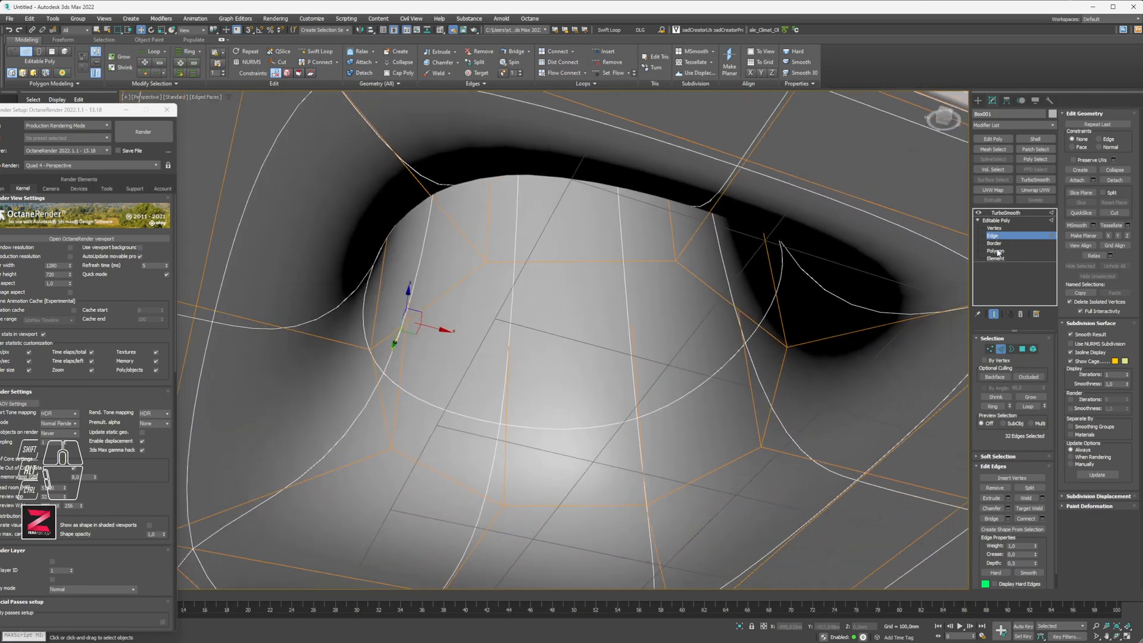
click(993, 314)
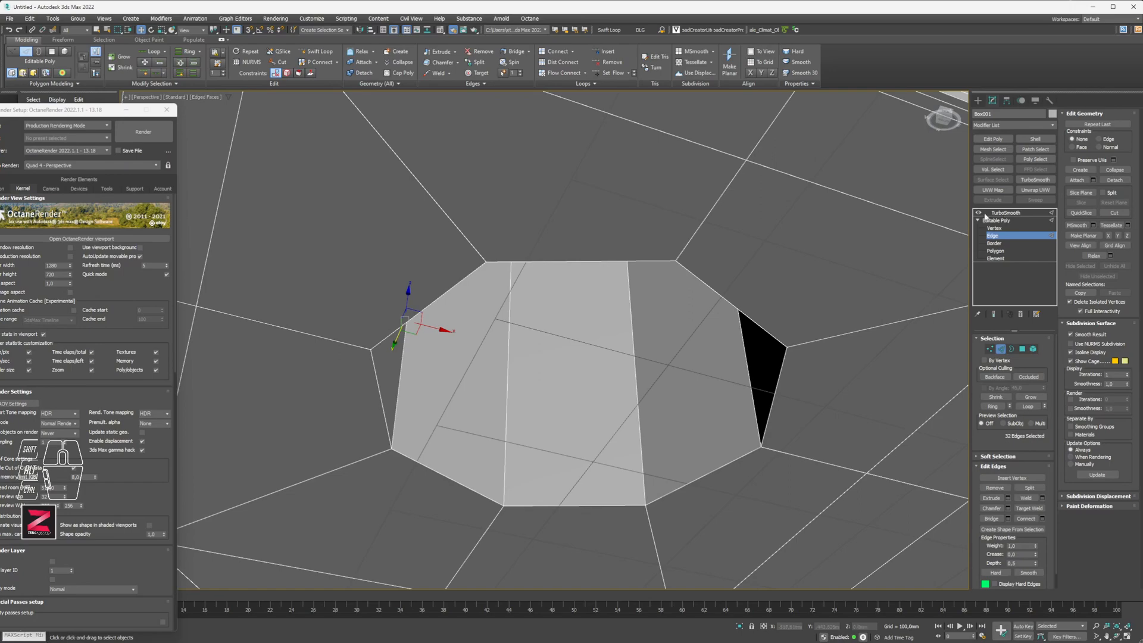
alt+middle_drag(579, 349, 602, 309)
scroll(601, 304, down, 4)
mouse_move(604, 255)
alt+middle_down()
mouse_move(619, 351)
mouse_move(602, 220)
mouse_move(602, 257)
alt+middle_up()
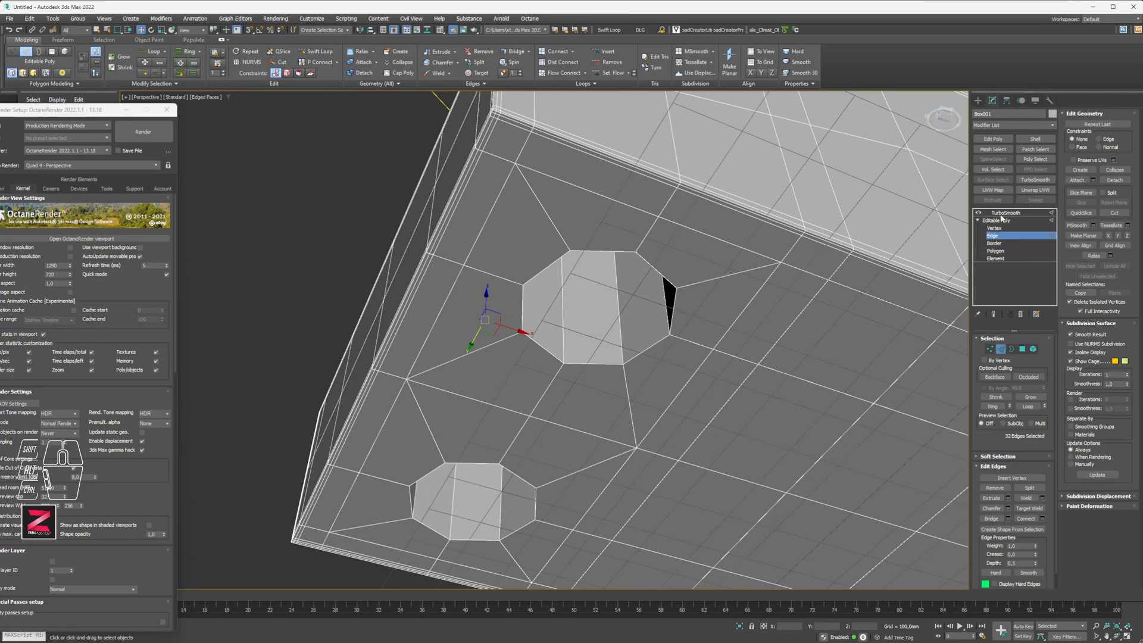
click(993, 315)
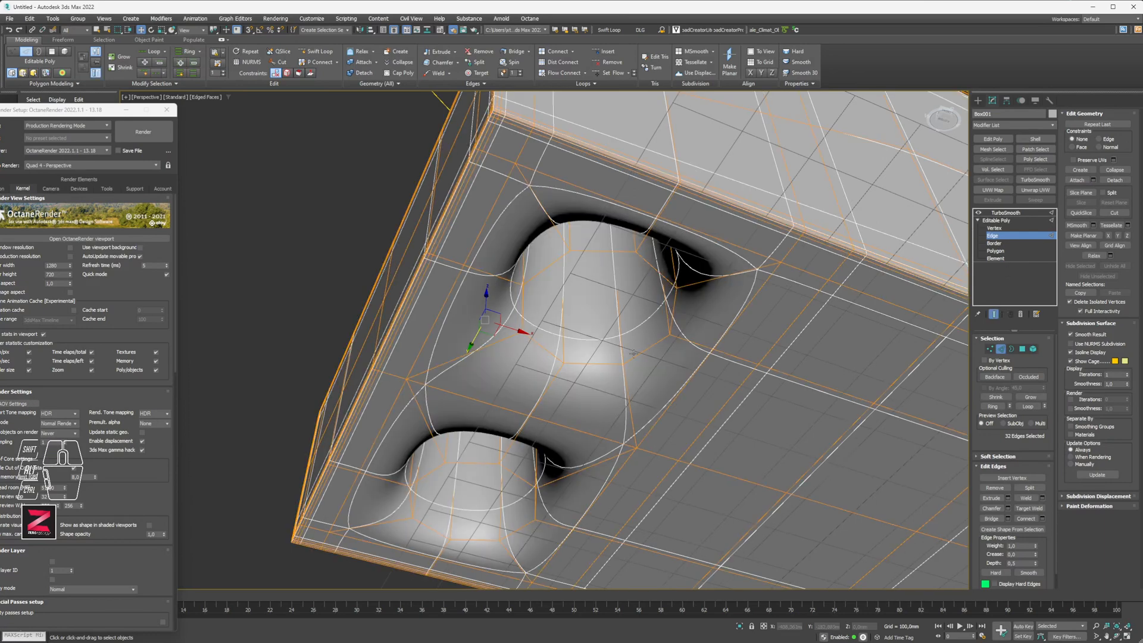
alt+middle_drag(654, 335, 974, 274)
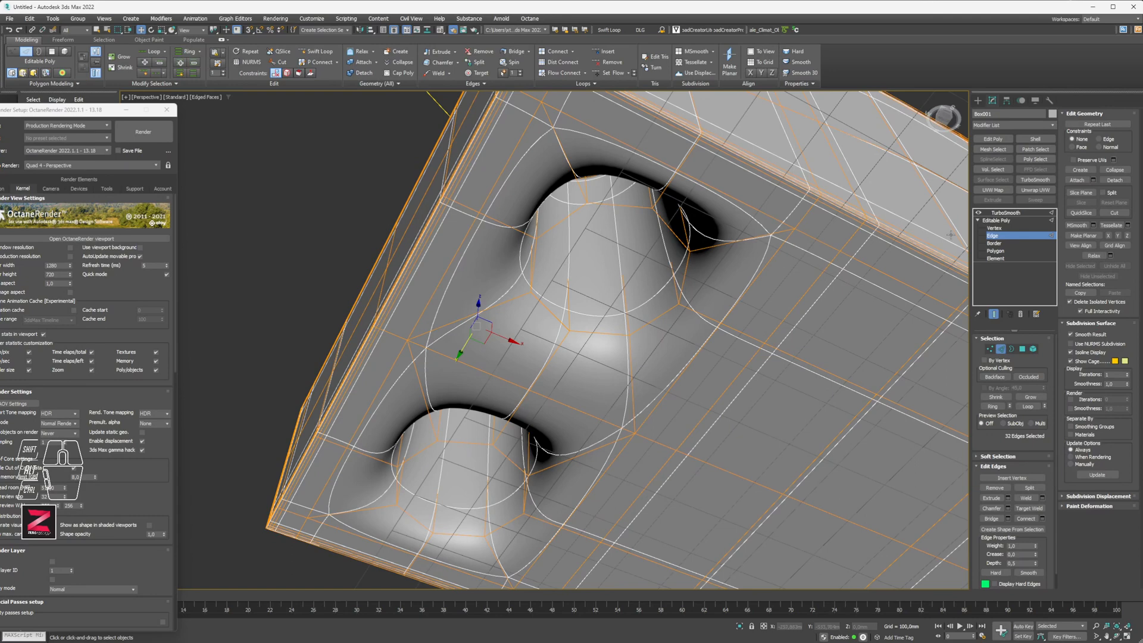
- Turn TurboSmooth off and select the rim edge loops of both holes on the underside
click(978, 212)
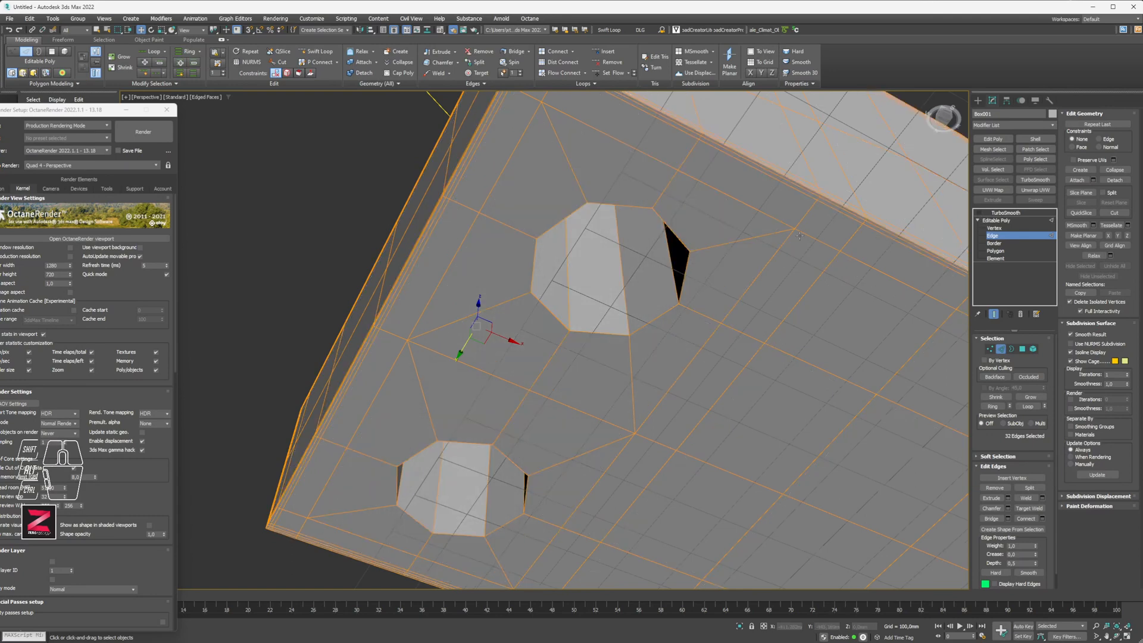
double_click(613, 204)
key(z)
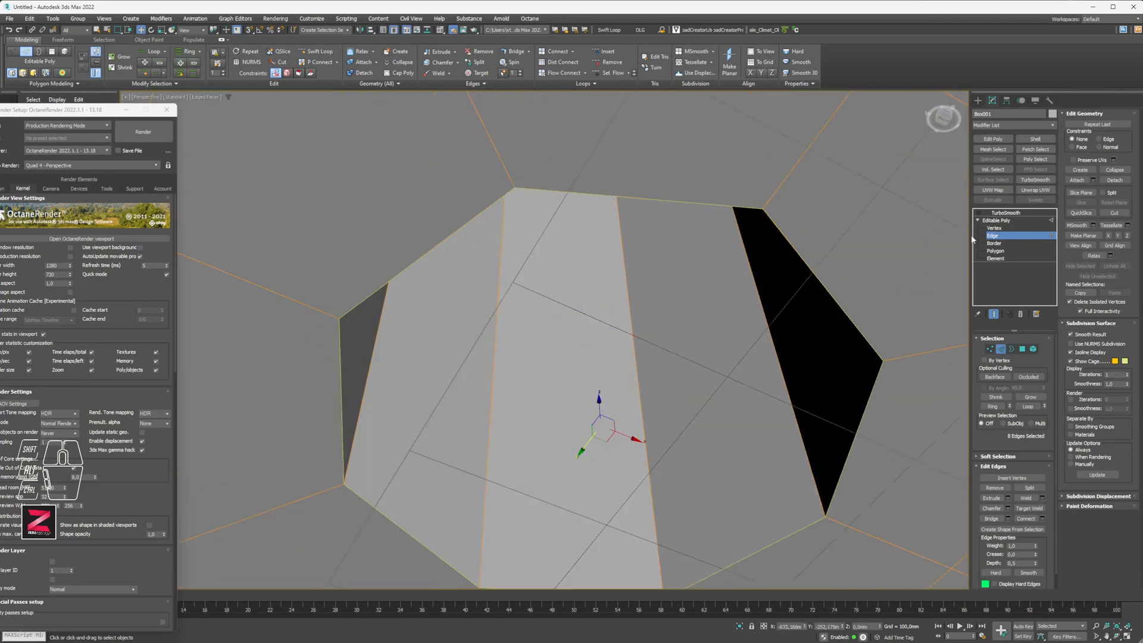
scroll(480, 365, down, 10)
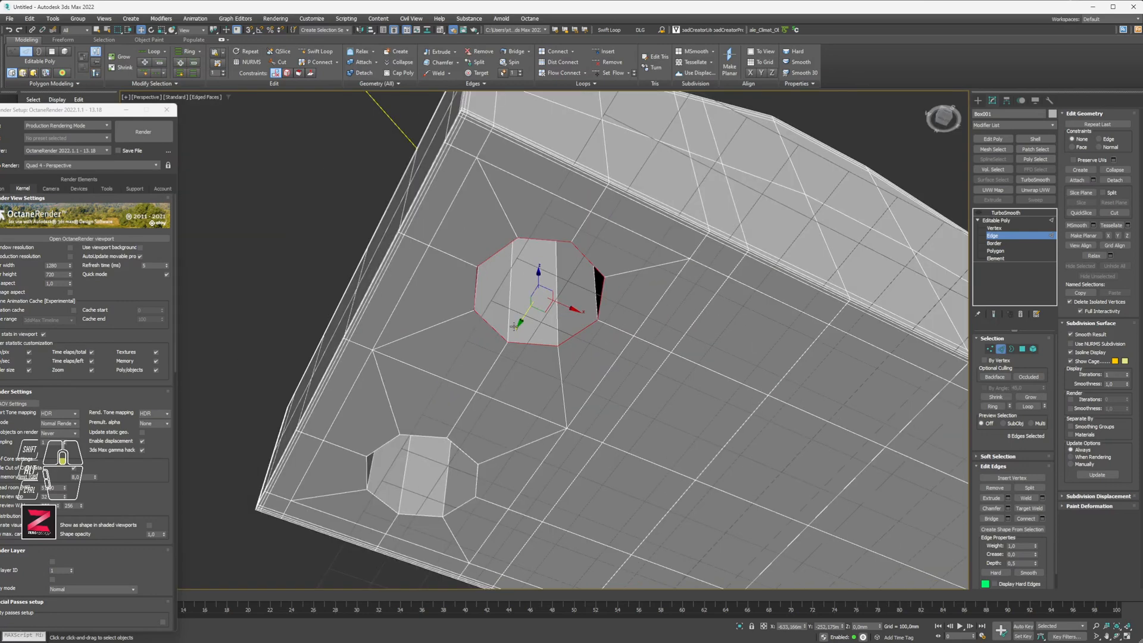
ctrl+double_click(428, 435)
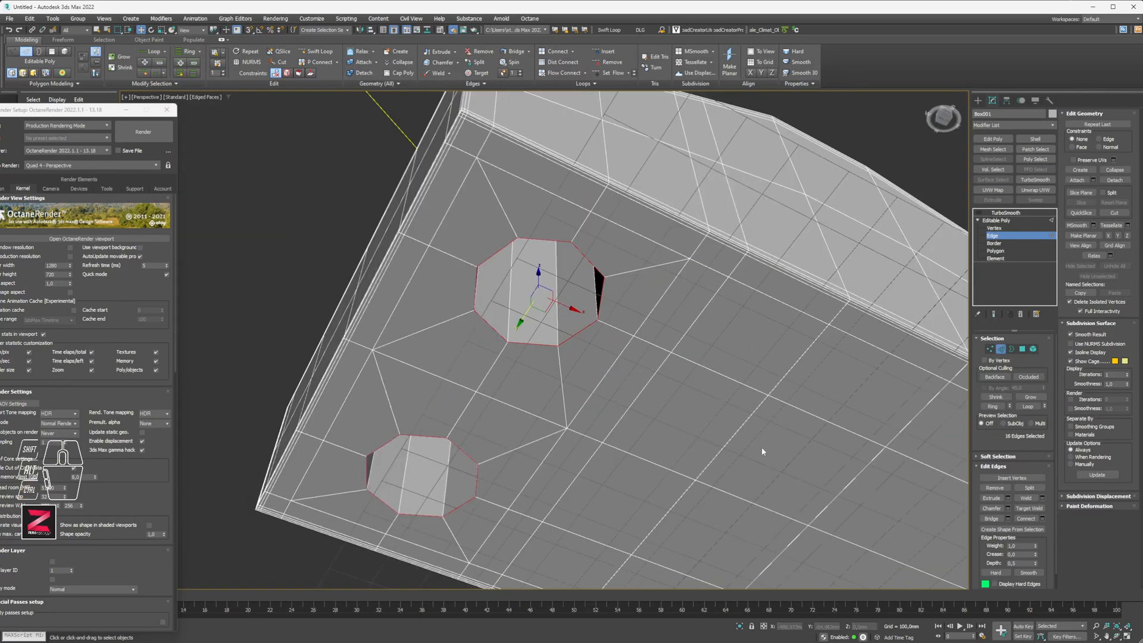
- Chamfer both underside rim loops with 2 segments and a depth of 1.0, reducing the amount to a narrow band
click(1007, 507)
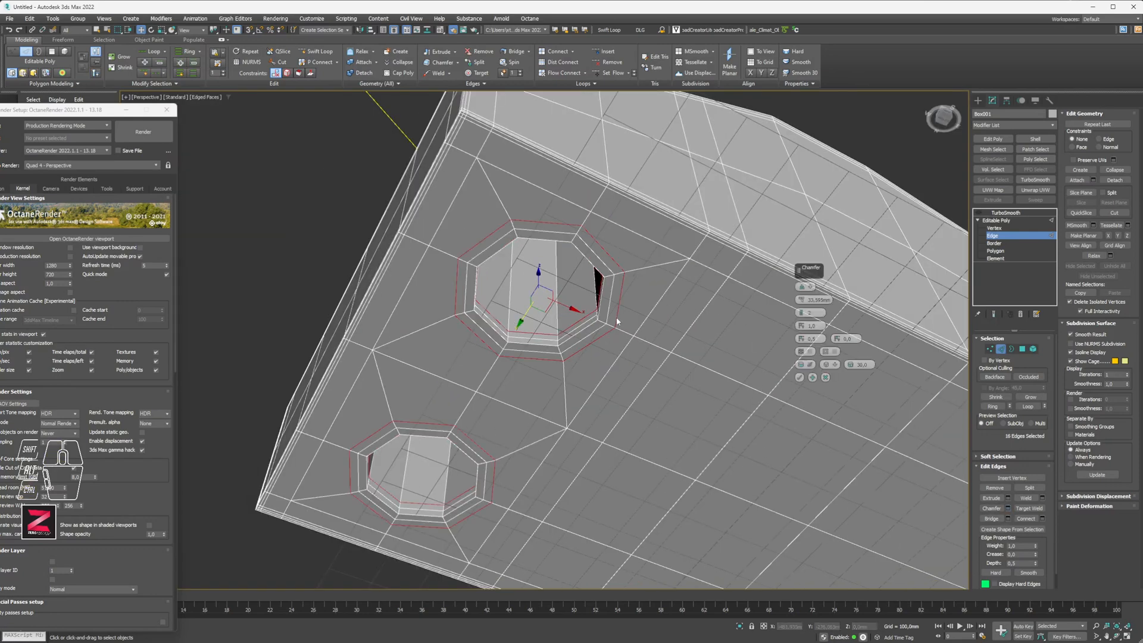
drag(806, 275, 719, 270)
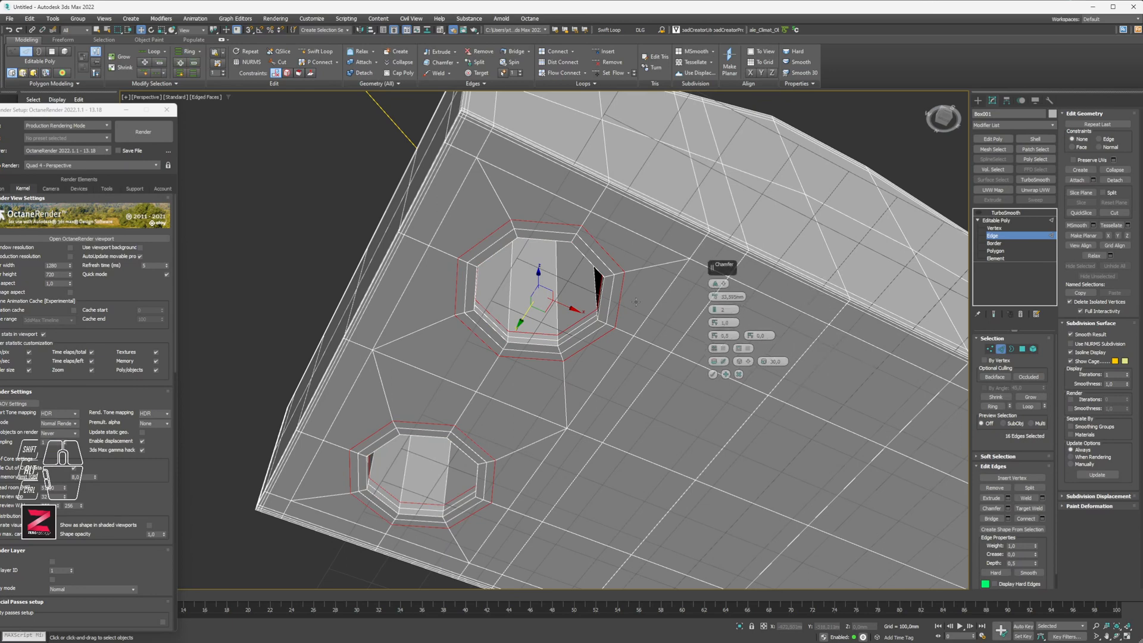
scroll(601, 299, up, 5)
scroll(642, 342, down, 5)
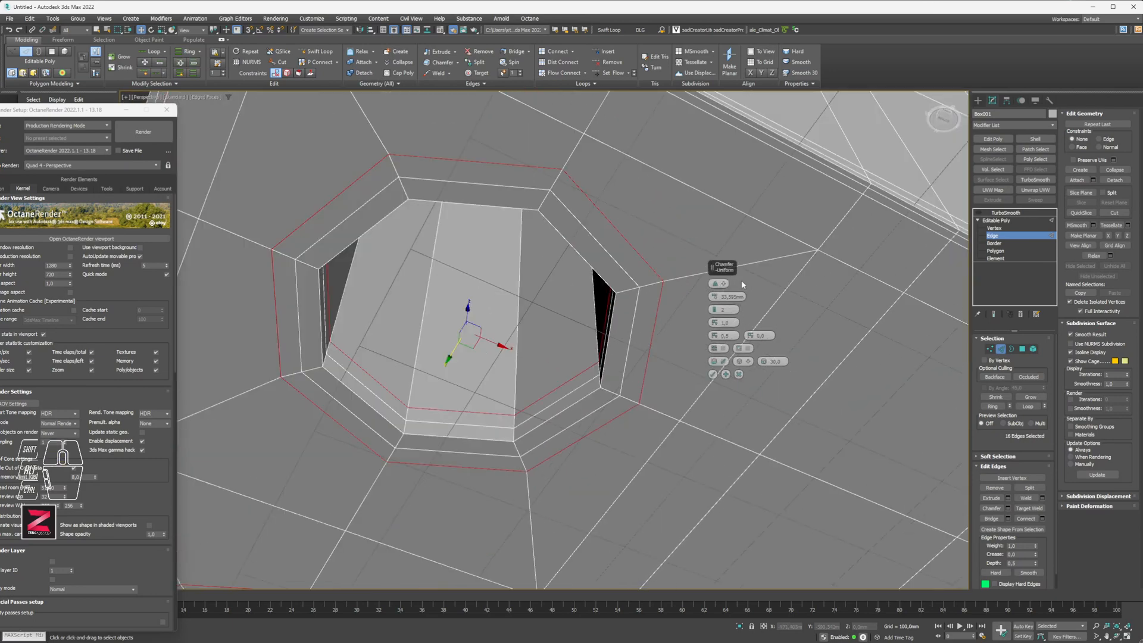
drag(714, 296, 715, 303)
click(712, 374)
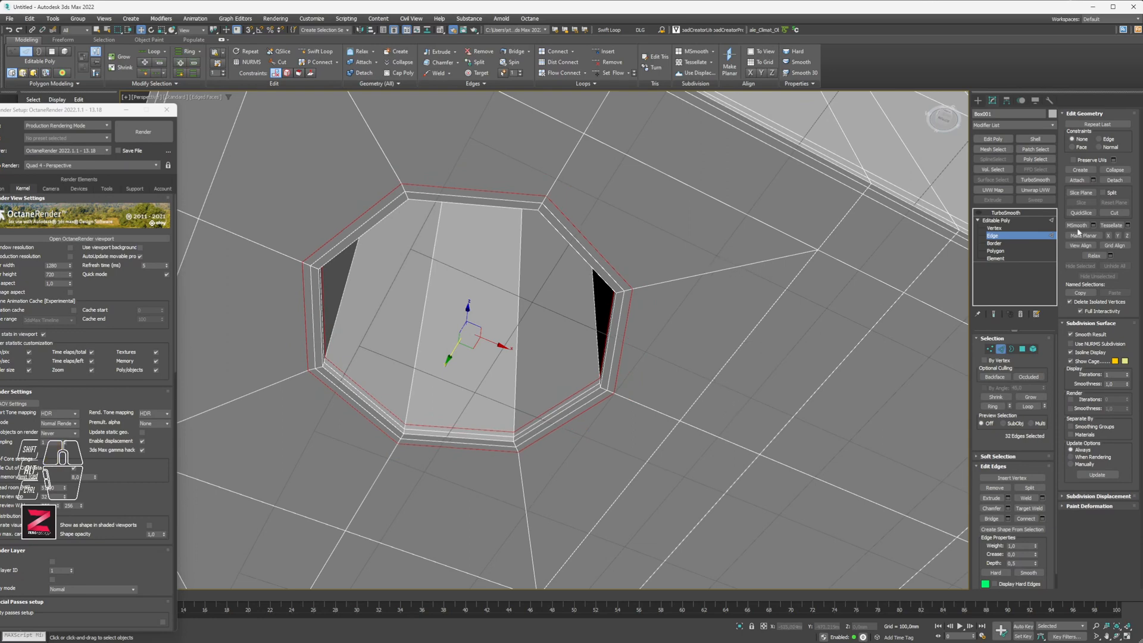
- Leave edge editing, turn TurboSmooth back on and review the whole block from above
click(1003, 235)
click(977, 213)
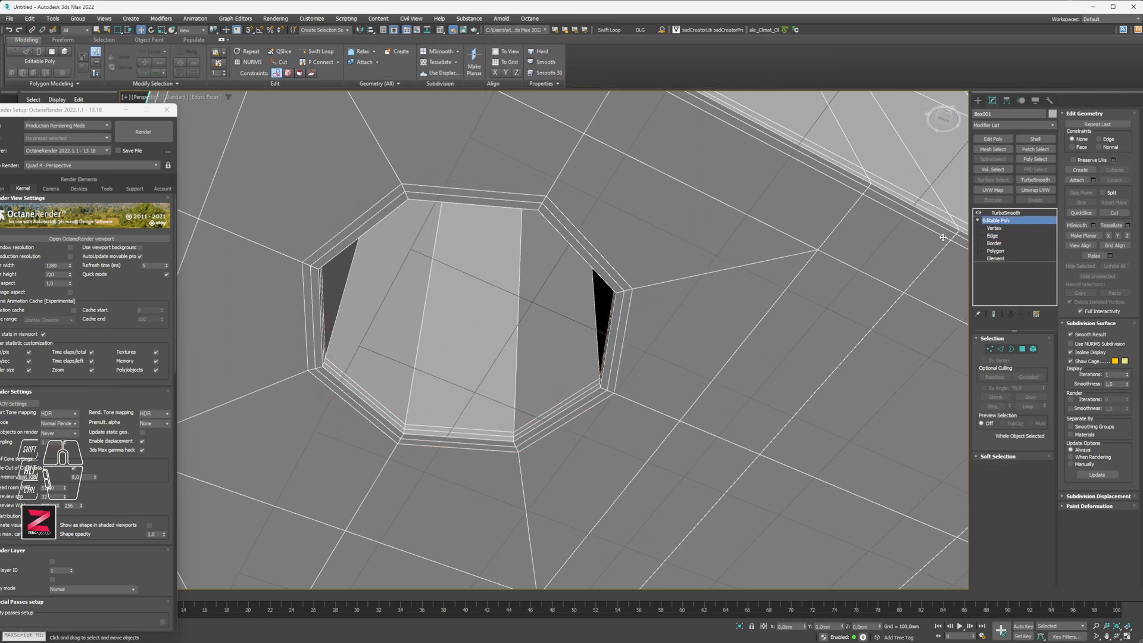
click(1000, 212)
alt+middle_drag(589, 189, 559, 312)
scroll(560, 312, down, 5)
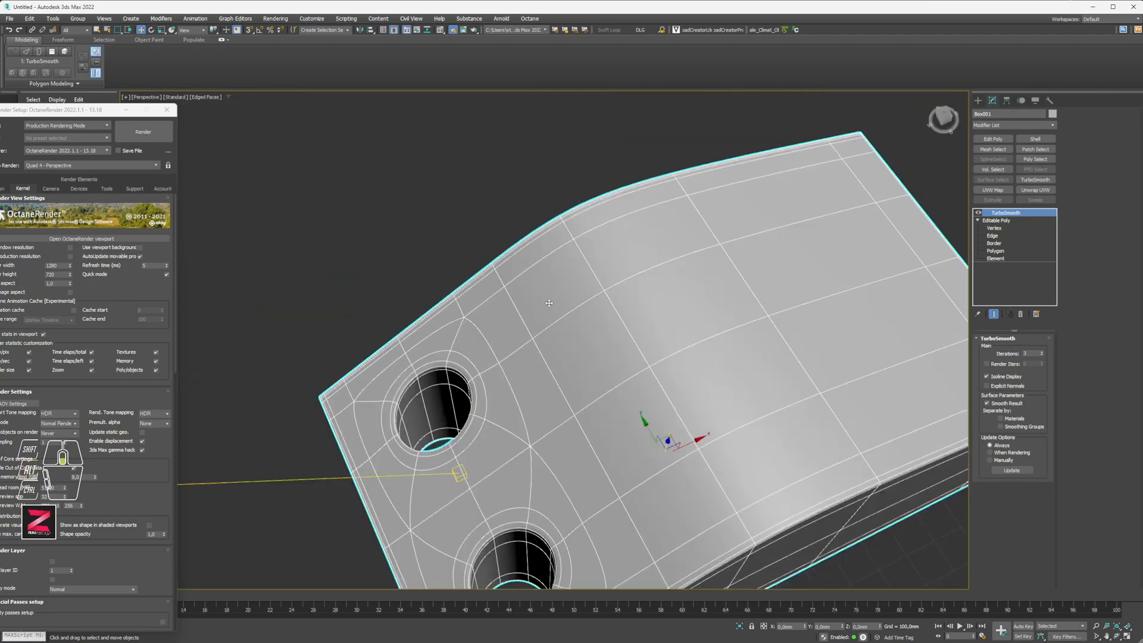
alt+middle_drag(624, 359, 516, 337)
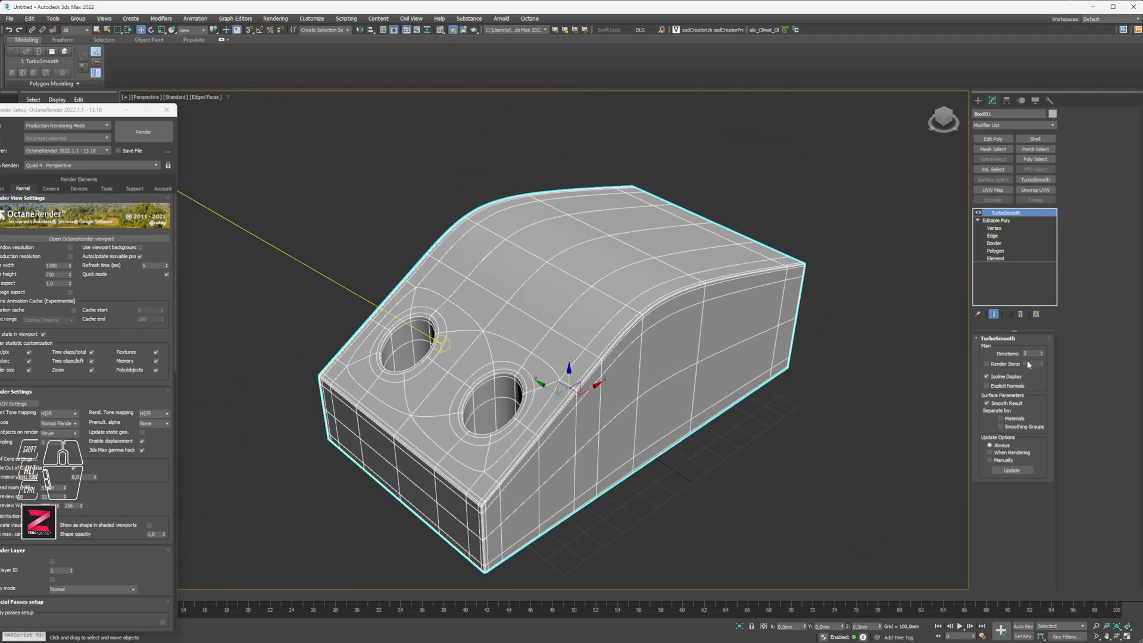
- Turn off Isoline Display and compare the block's full TurboSmooth mesh at 1, 0 and 2 iterations
click(996, 377)
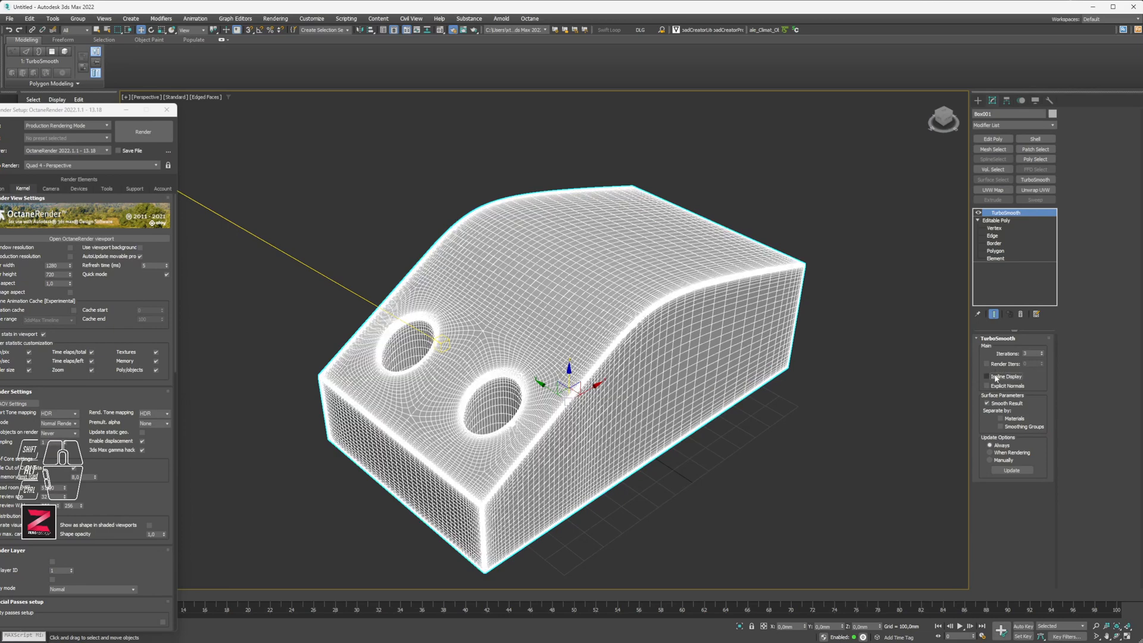
click(1041, 355)
click(1042, 355)
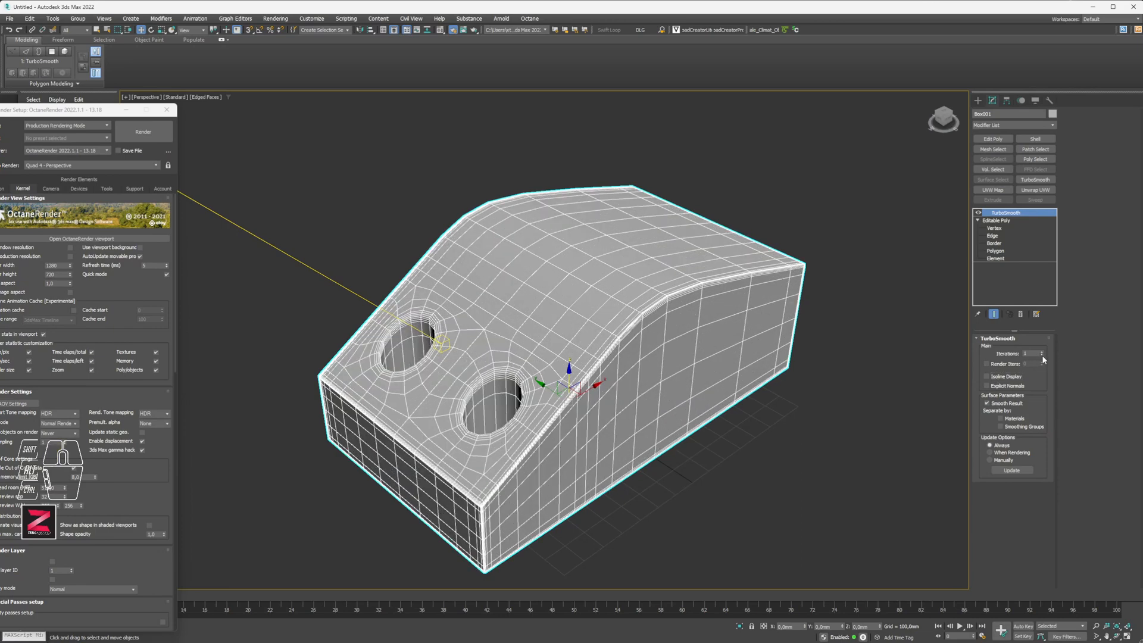
click(1042, 356)
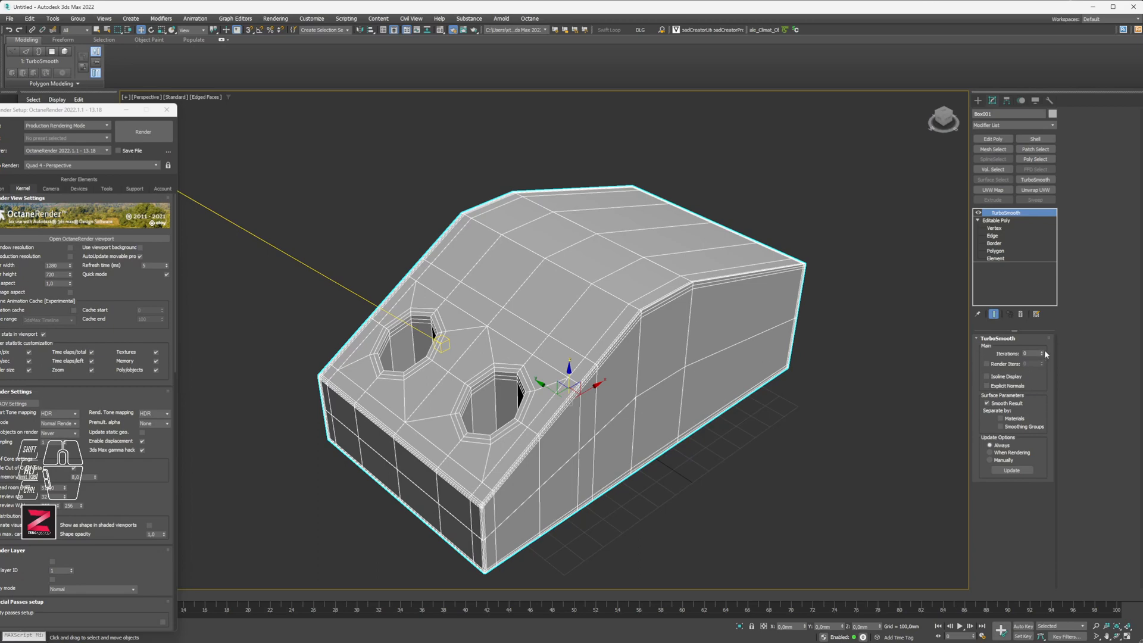
click(1042, 353)
click(1042, 352)
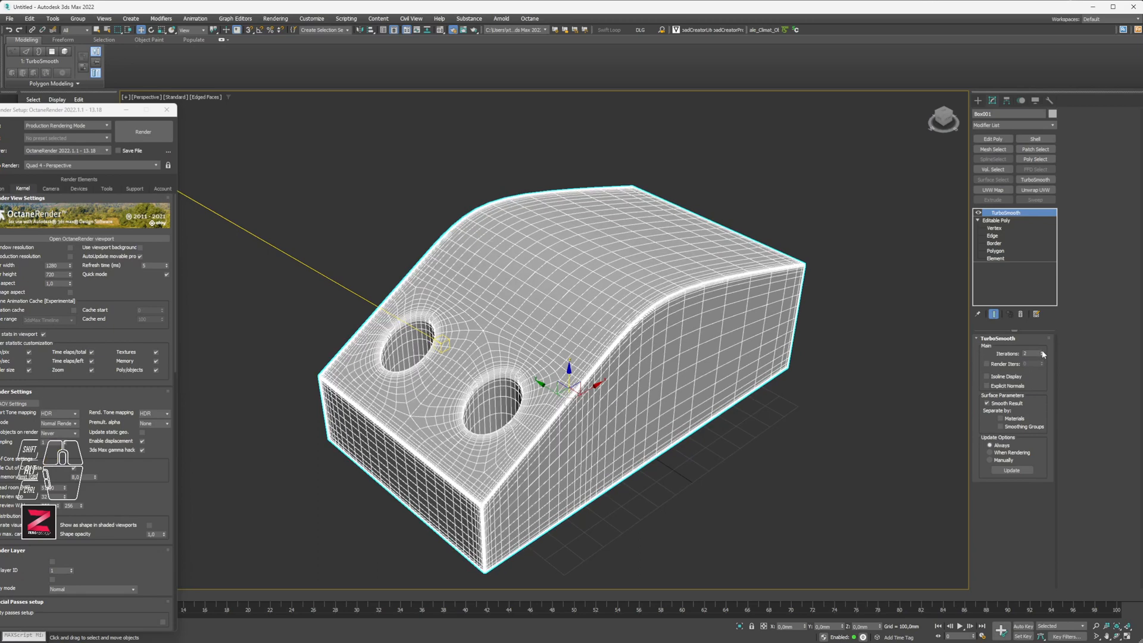
click(909, 352)
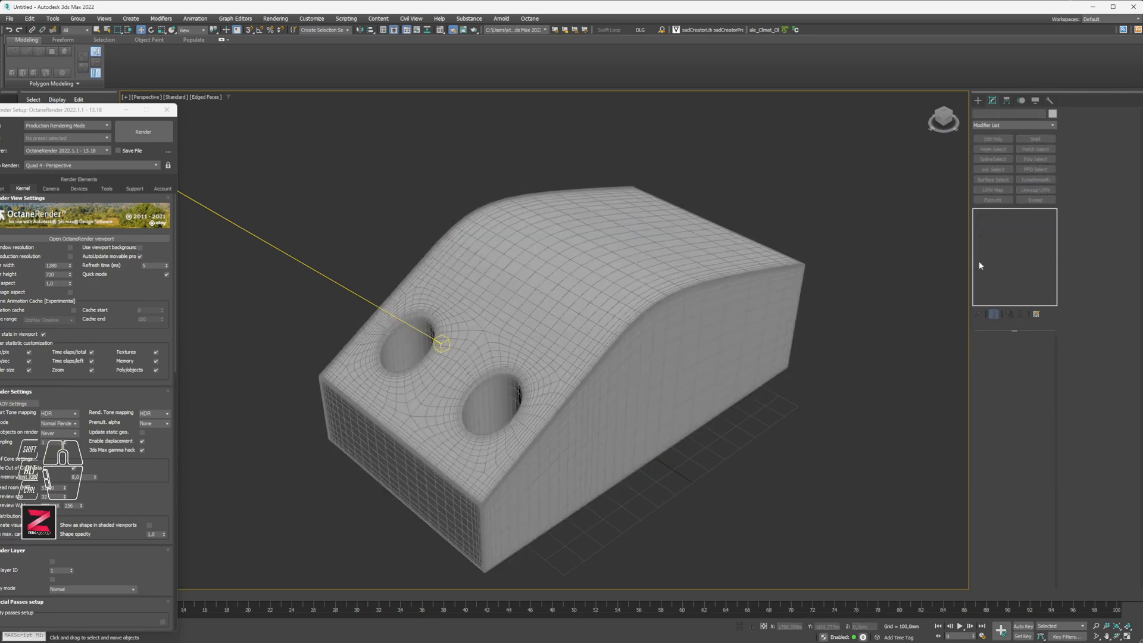
click(781, 295)
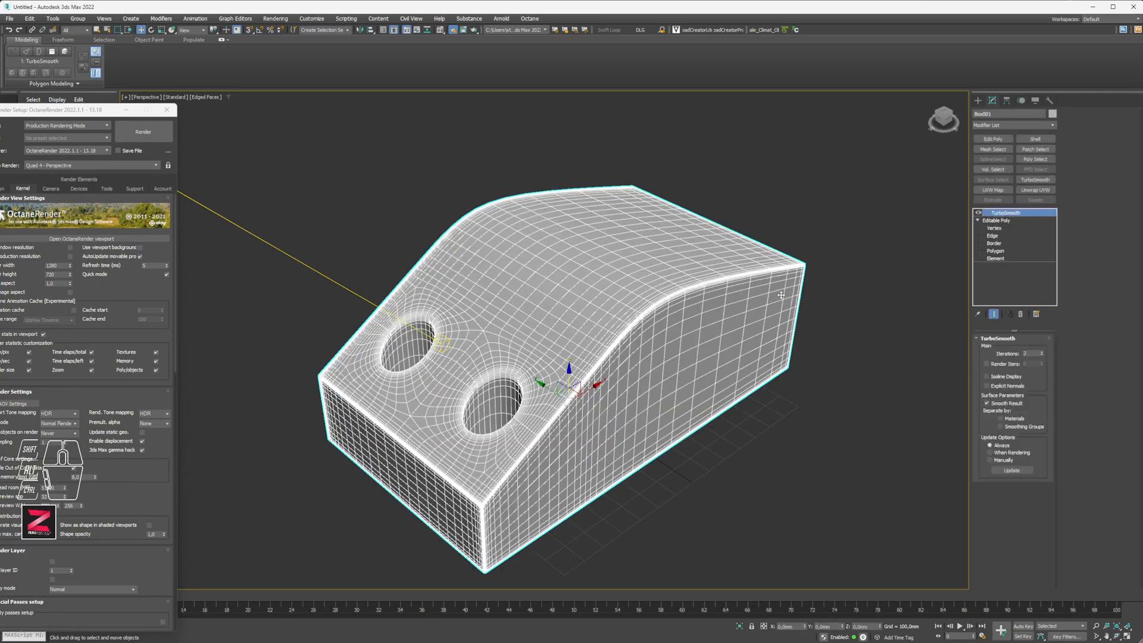
- Turn Isoline Display back on and set the TurboSmooth iterations to 1, framing the two holes
click(995, 378)
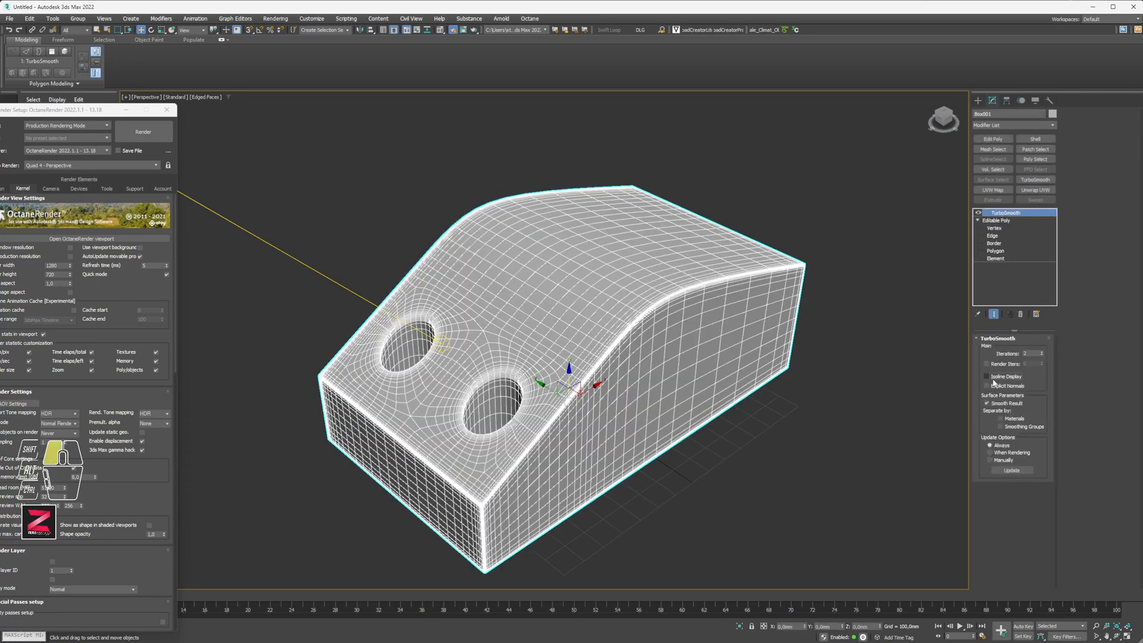
click(1041, 356)
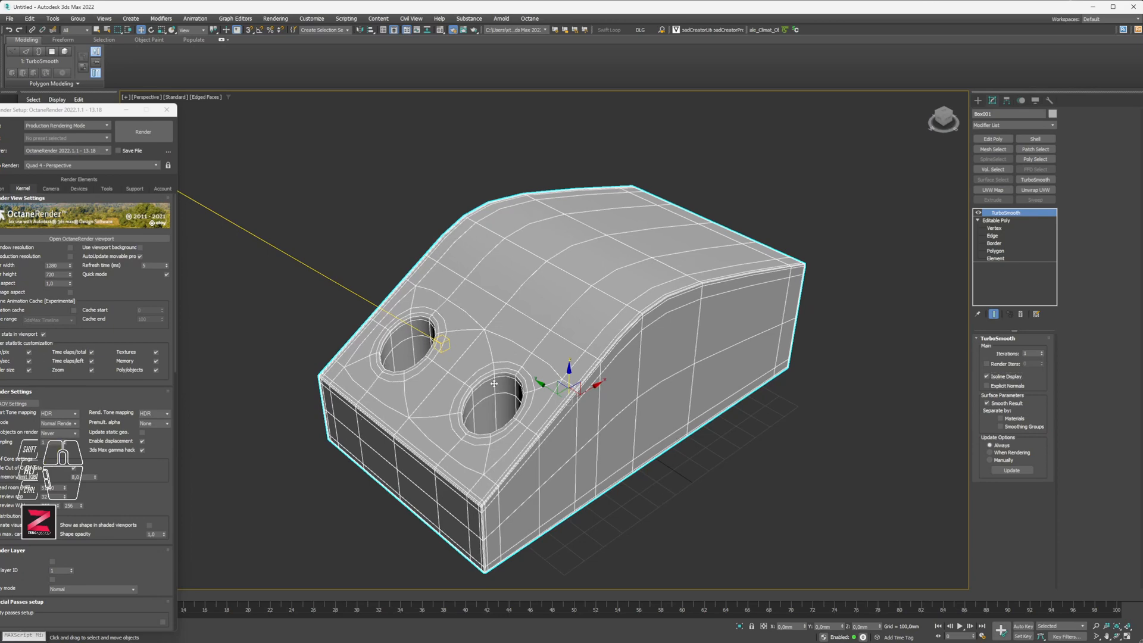
scroll(494, 383, up, 4)
middle_drag(533, 362, 529, 339)
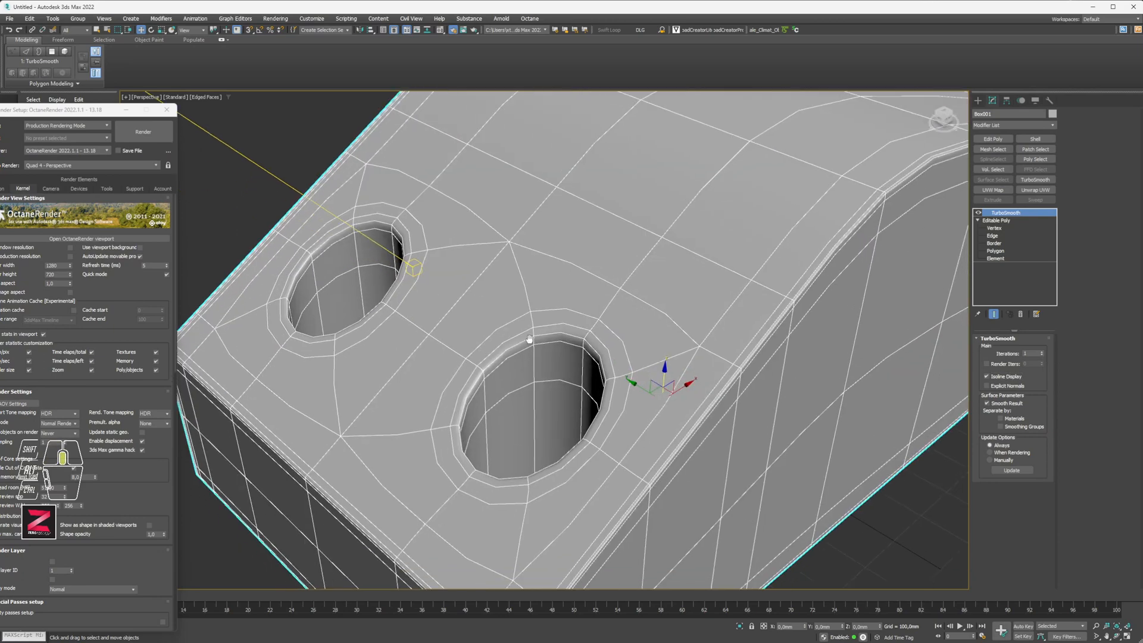
- Open the OctaneRender viewport and examine the block's hole rims up close in the live render
click(122, 238)
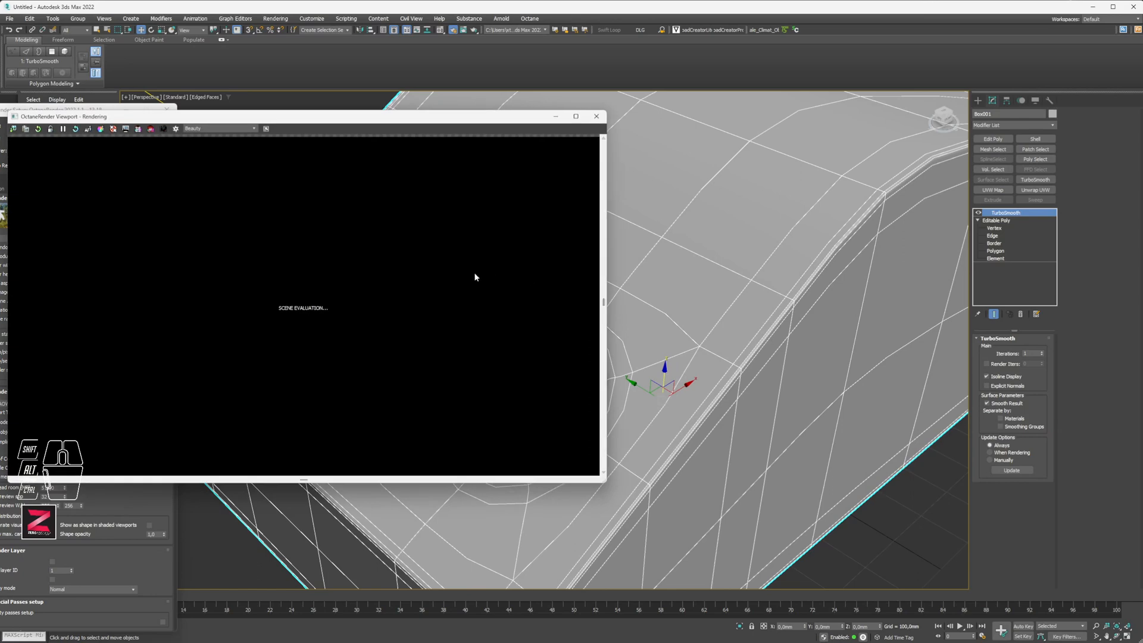
scroll(663, 352, down, 8)
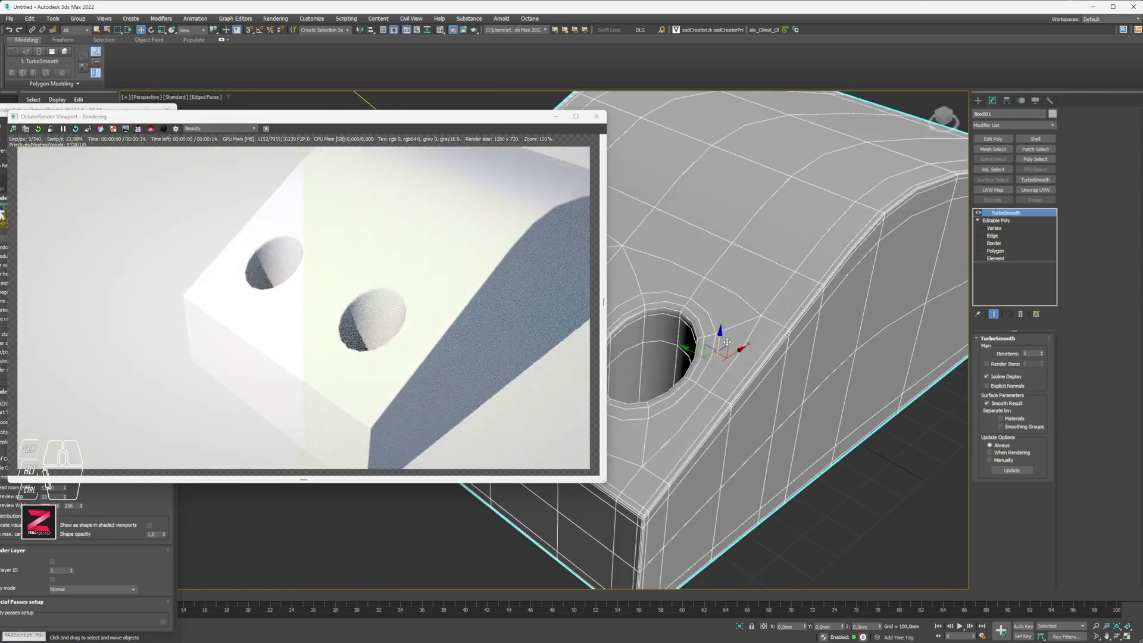
alt+middle_drag(786, 338, 708, 365)
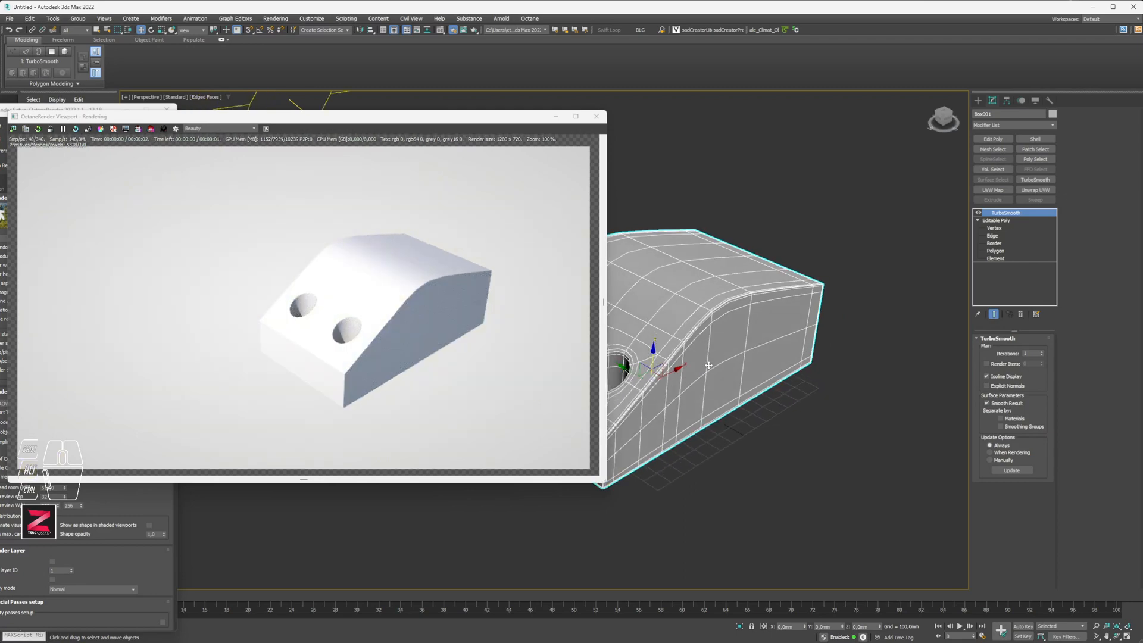
scroll(684, 381, up, 10)
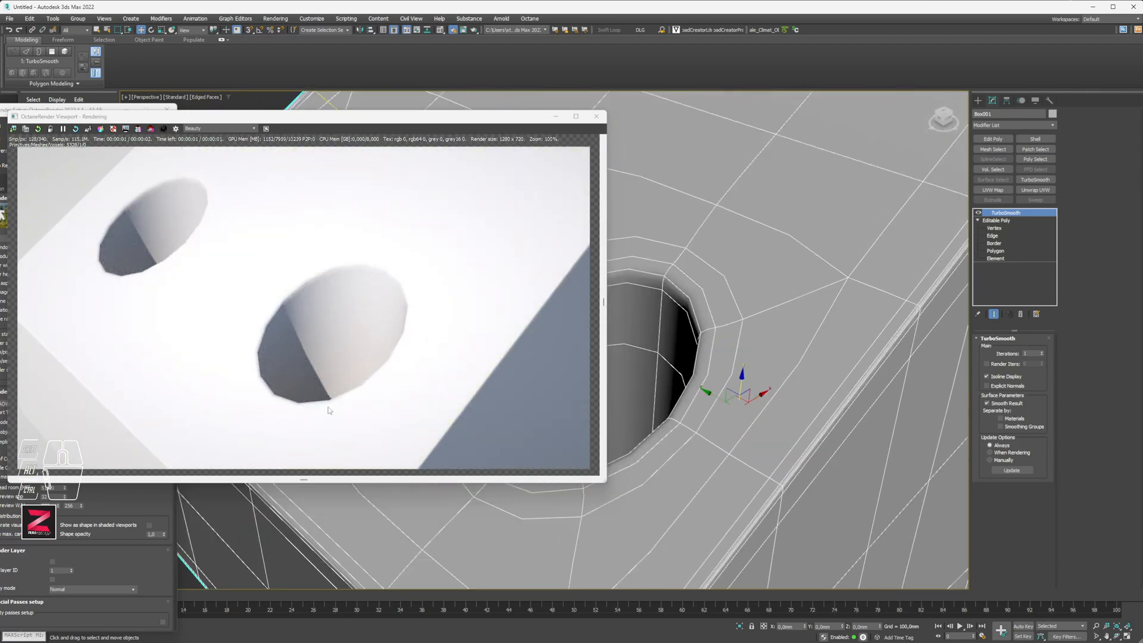
- Raise the TurboSmooth iterations to 2 and finally 3, comparing the hole rim's roundness in the live render
click(1042, 352)
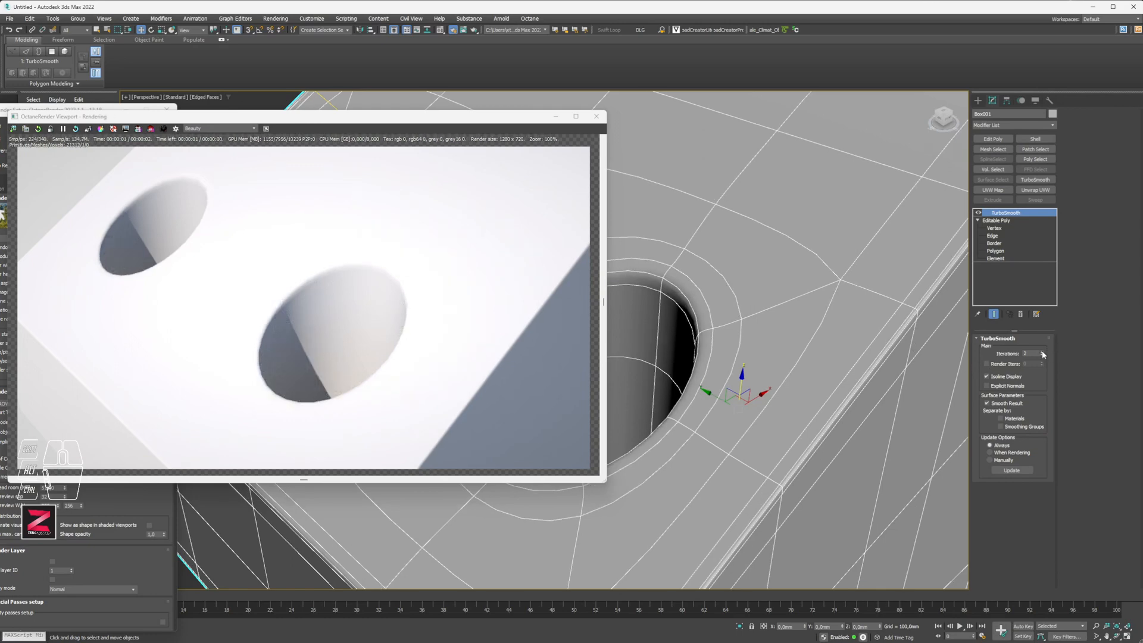
scroll(694, 359, down, 4)
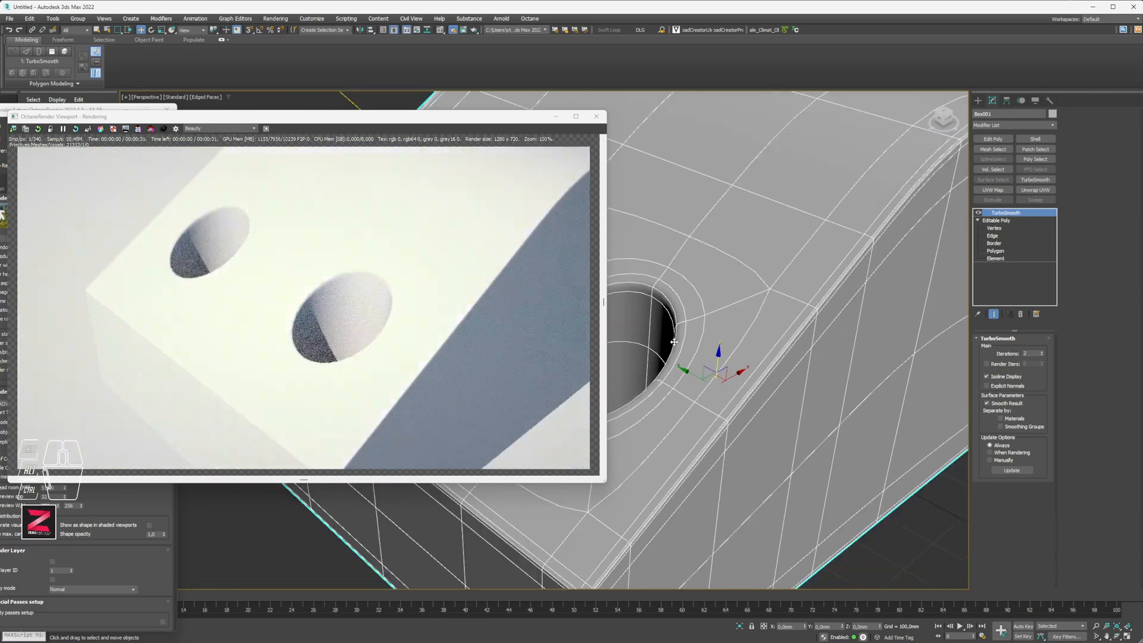
scroll(680, 339, up, 5)
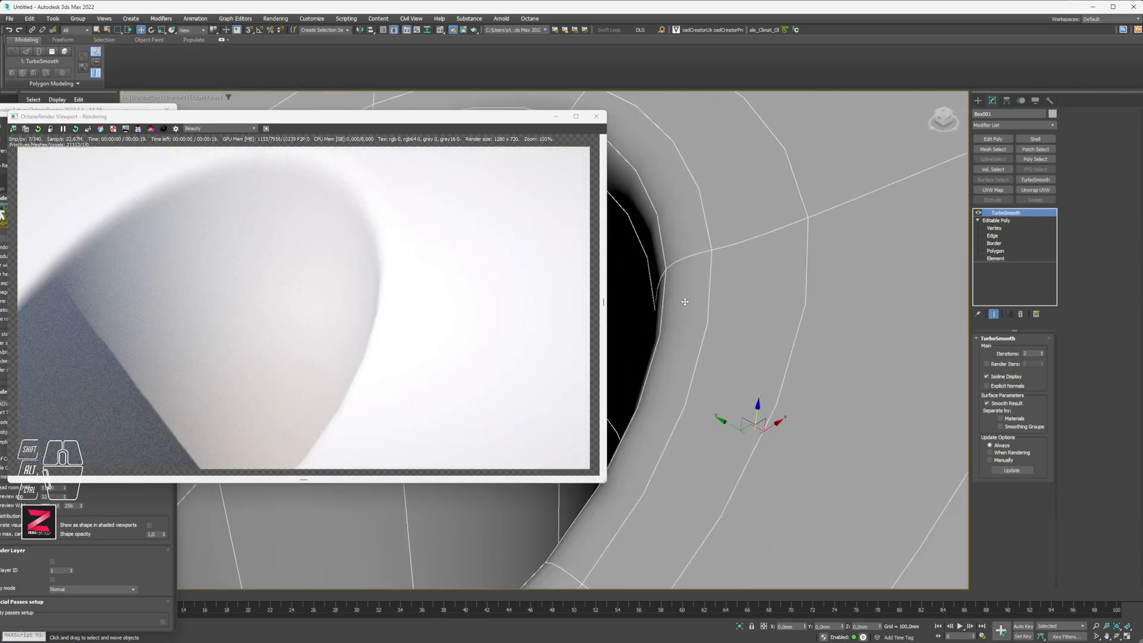
middle_drag(697, 471, 738, 365)
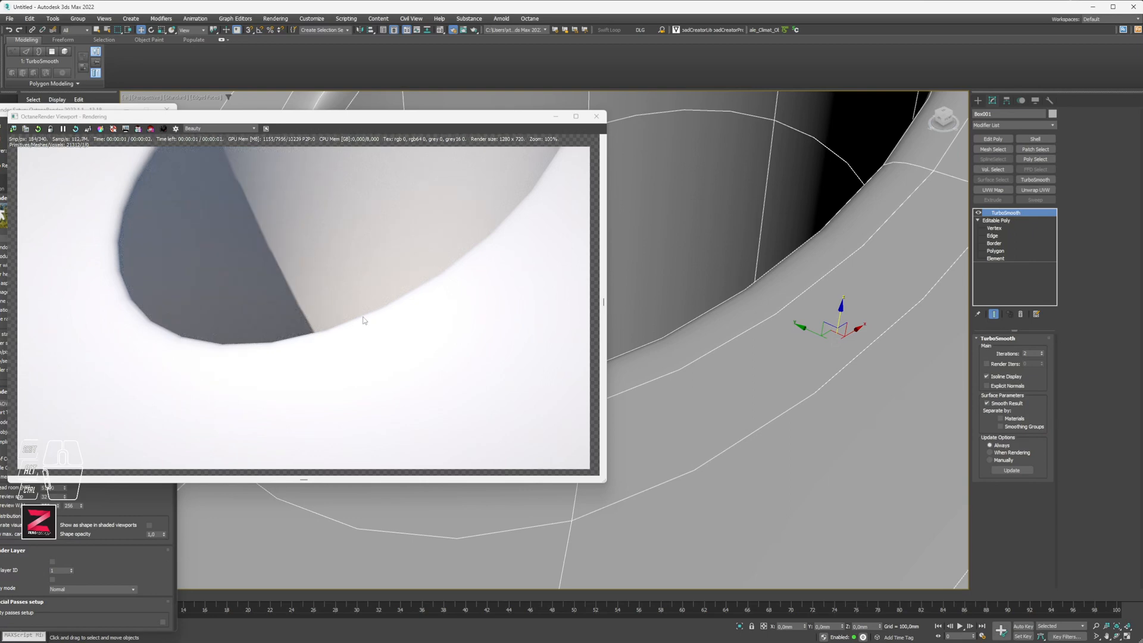
click(1041, 352)
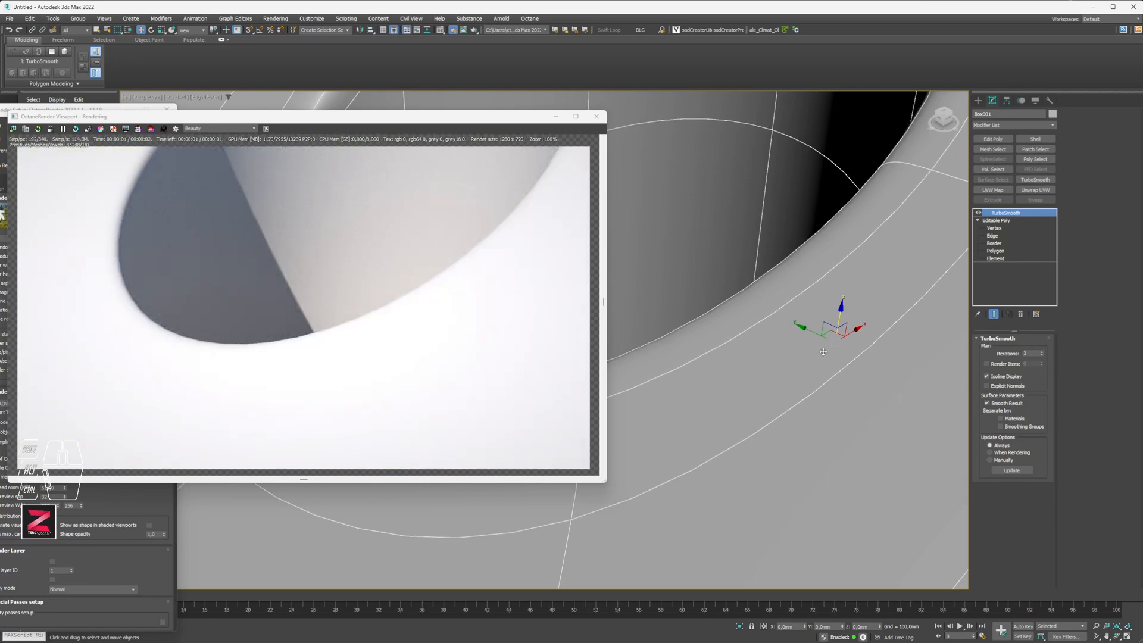
- Move the render window lower, close Render Setup and show the viewport's polygon statistics
drag(499, 125, 508, 220)
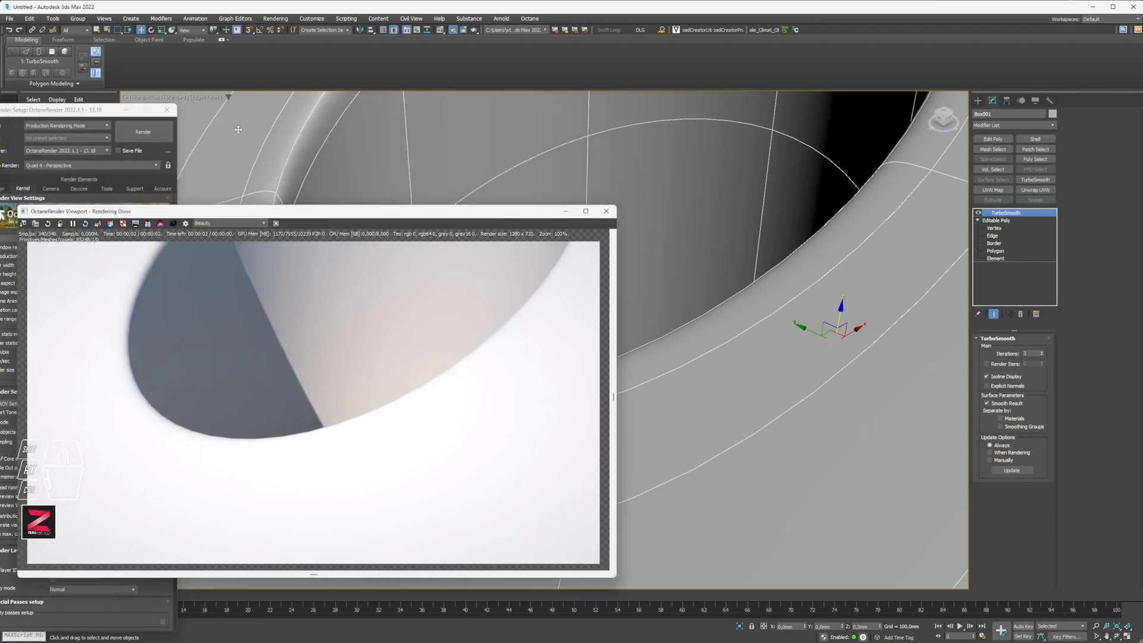
click(166, 110)
key(7)
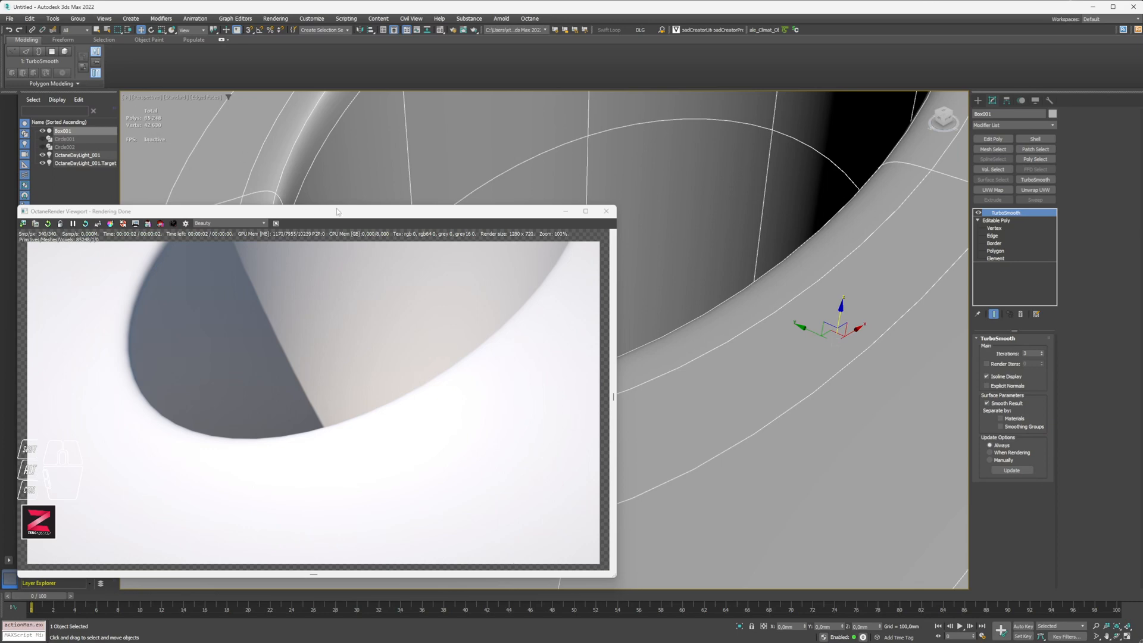
- Turn off Isoline Display and examine the dense mesh and render around the holes and the block's front corner
click(986, 377)
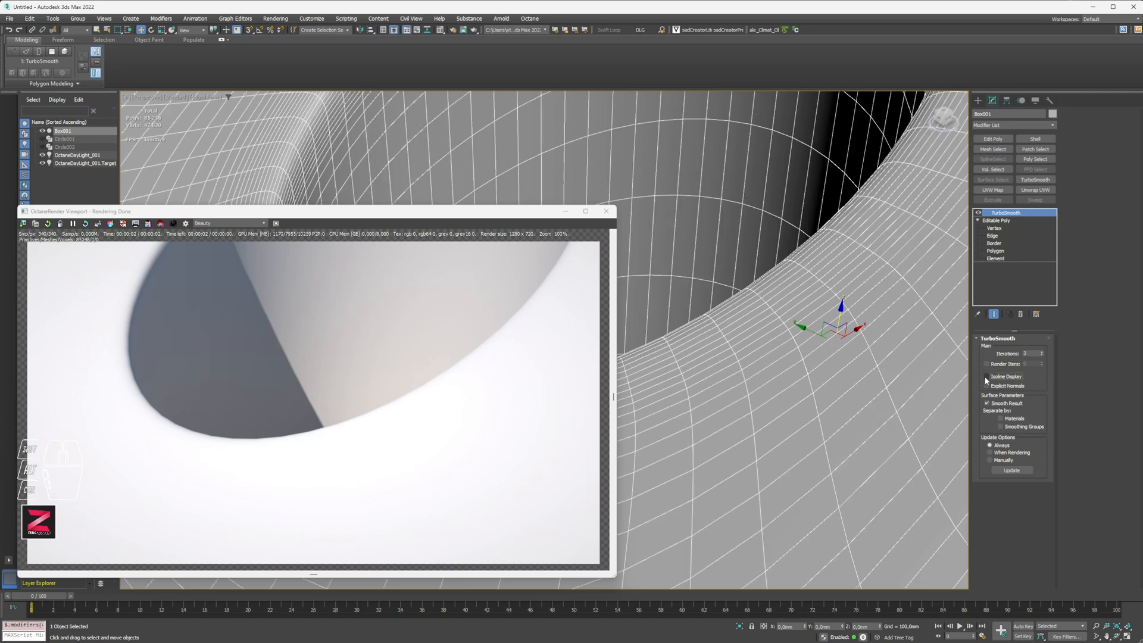
scroll(792, 312, down, 8)
middle_drag(791, 316, 586, 367)
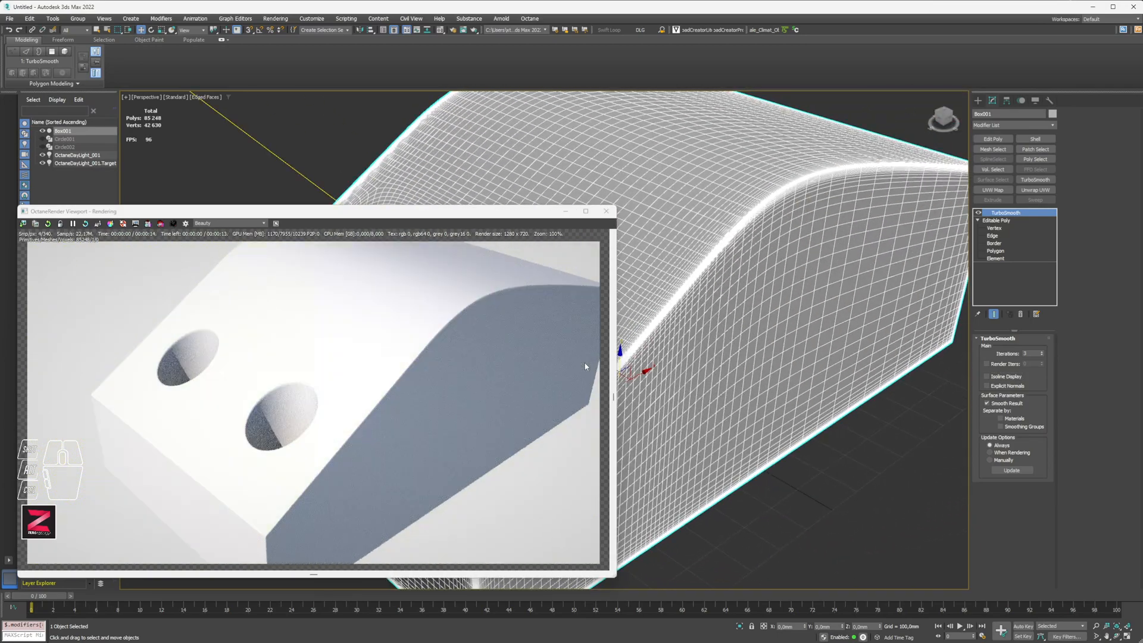
scroll(585, 367, up, 1)
middle_drag(741, 373, 819, 270)
middle_drag(657, 446, 781, 457)
scroll(708, 375, up, 3)
scroll(781, 457, down, 1)
scroll(782, 457, down, 5)
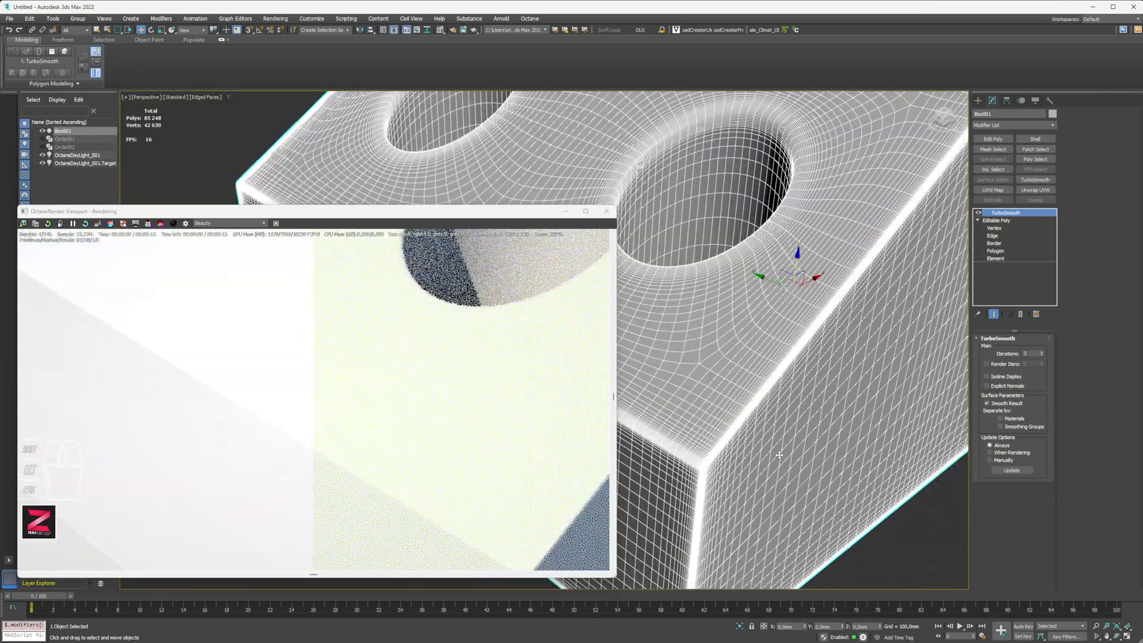
scroll(655, 304, up, 5)
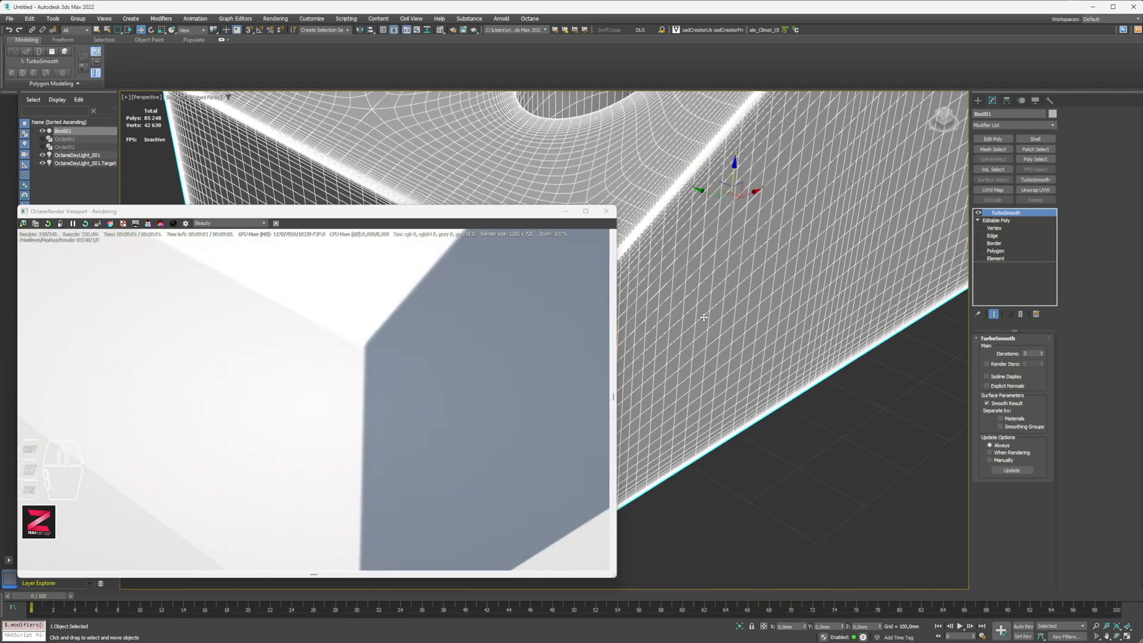
- Turn Isoline Display back on and close the Octane render after reviewing the whole block
click(995, 376)
scroll(839, 304, down, 4)
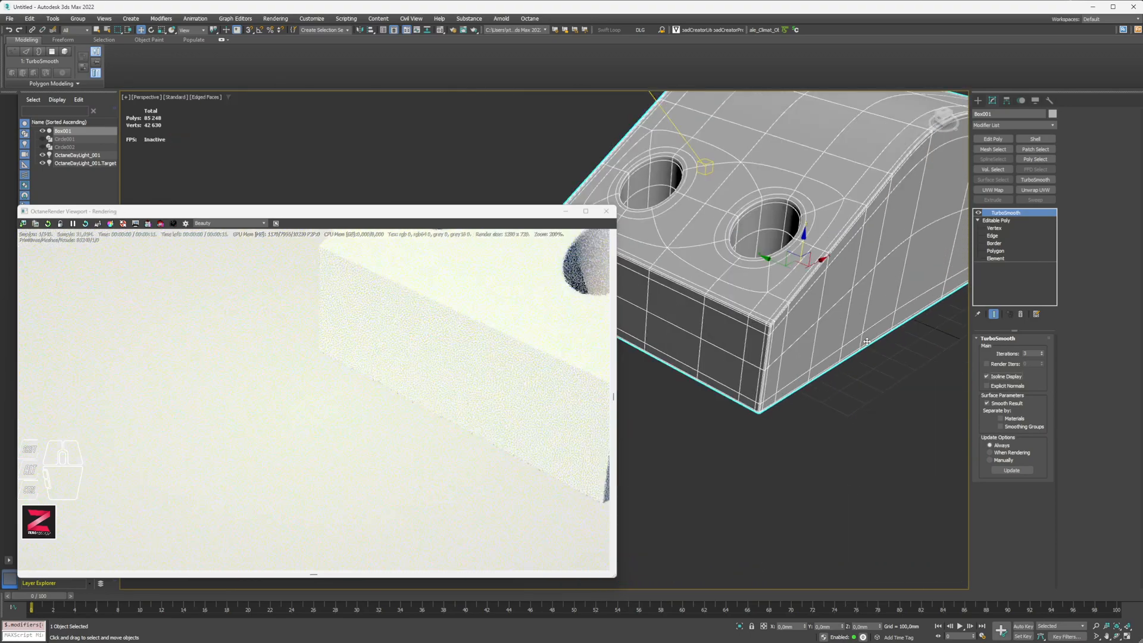
middle_drag(837, 302, 636, 403)
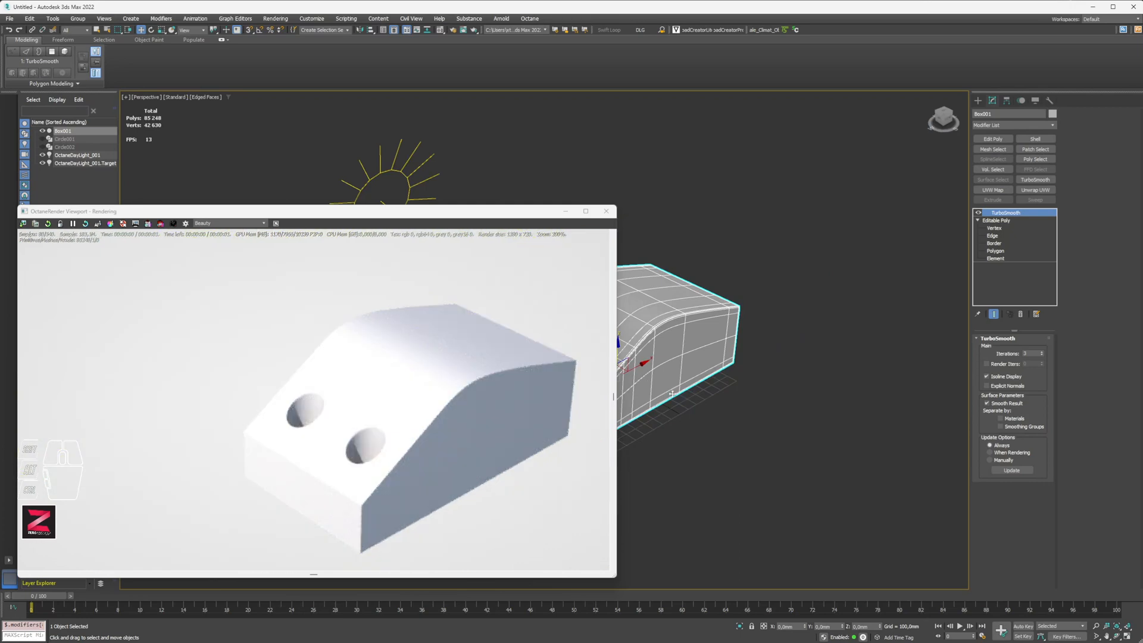
alt+middle_drag(691, 386, 653, 398)
click(605, 212)
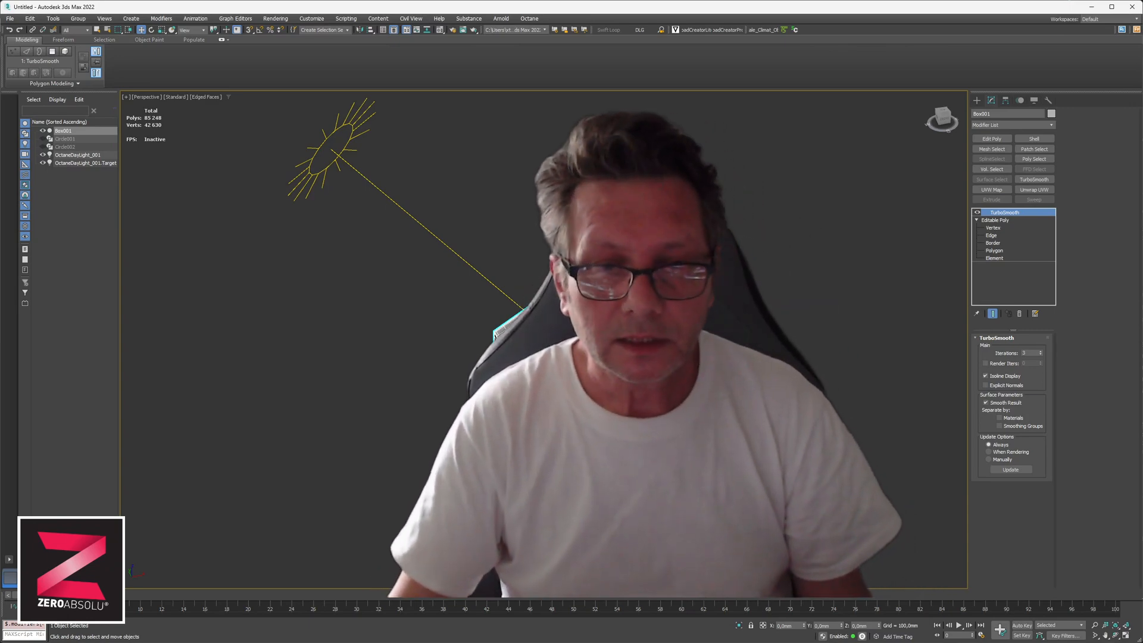
alt+middle_drag(494, 335, 434, 345)
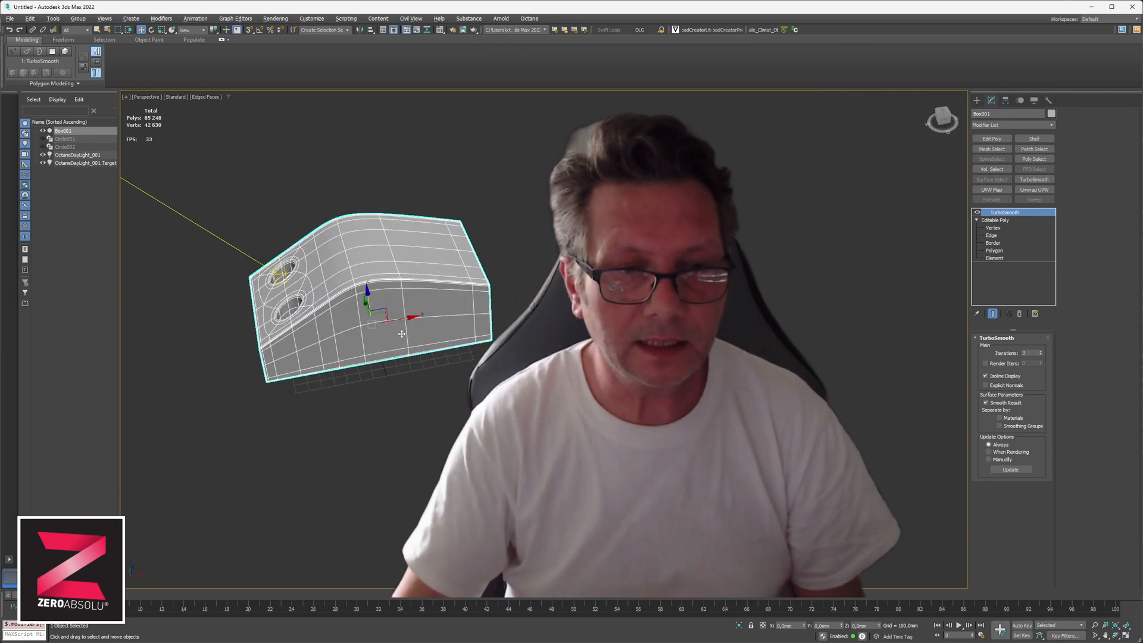